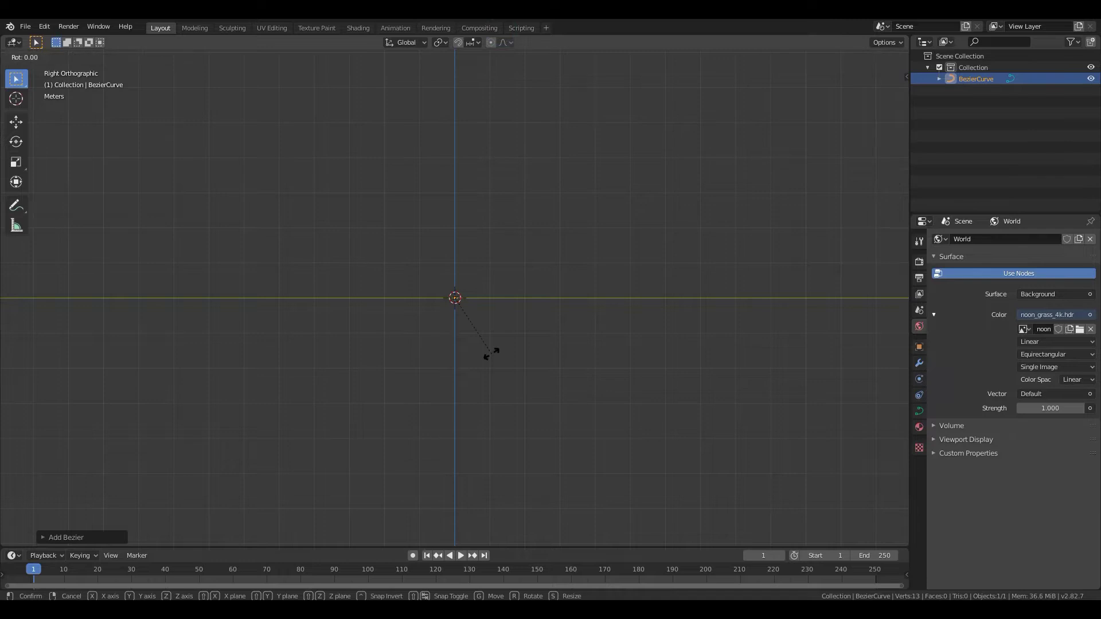
- Rotate the Bezier curve 90 degrees about the global Y axis
{"action": "key", "text": "y"}
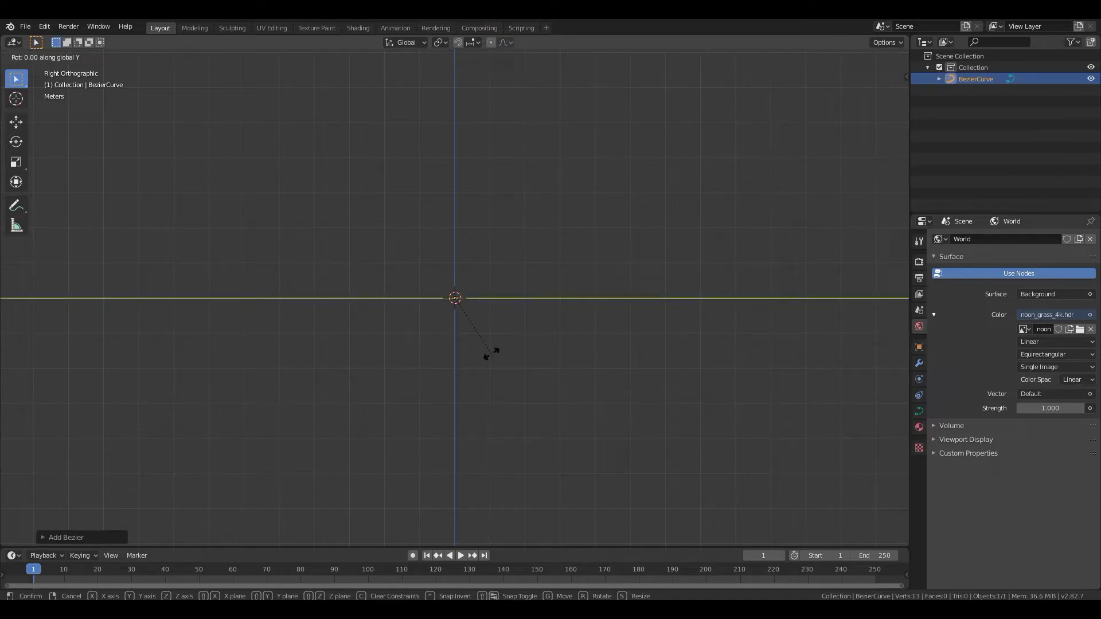
{"action": "type", "text": "90"}
{"action": "key", "text": "Return"}
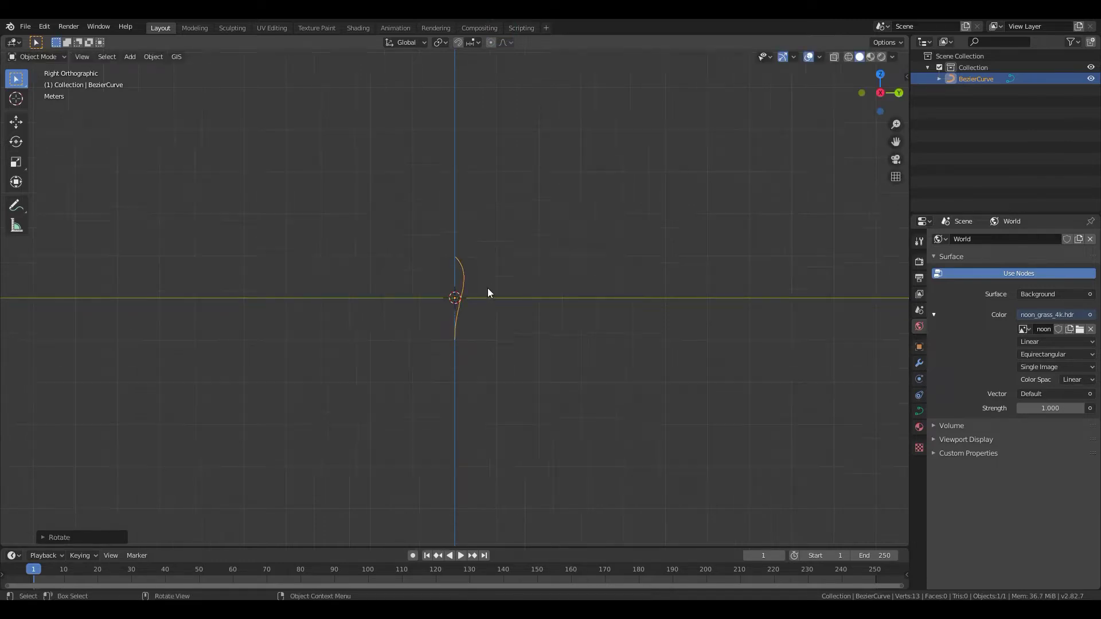
- In Edit Mode, move the curve's upper control point well up along Z and slightly toward negative Y
{"action": "middle_click_drag", "start_coordinate": [484, 290], "coordinate": [520, 346], "text": "shift"}
{"action": "scroll", "coordinate": [521, 347], "scroll_direction": "up", "scroll_amount": 1}
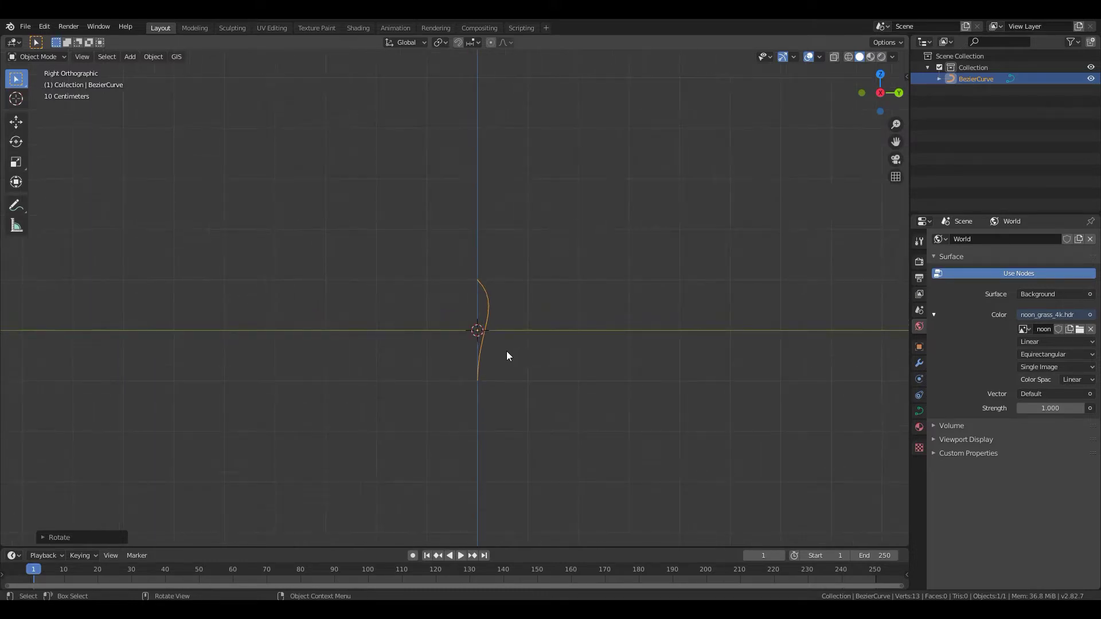
{"action": "key", "text": "Tab"}
{"action": "left_click", "coordinate": [478, 278]}
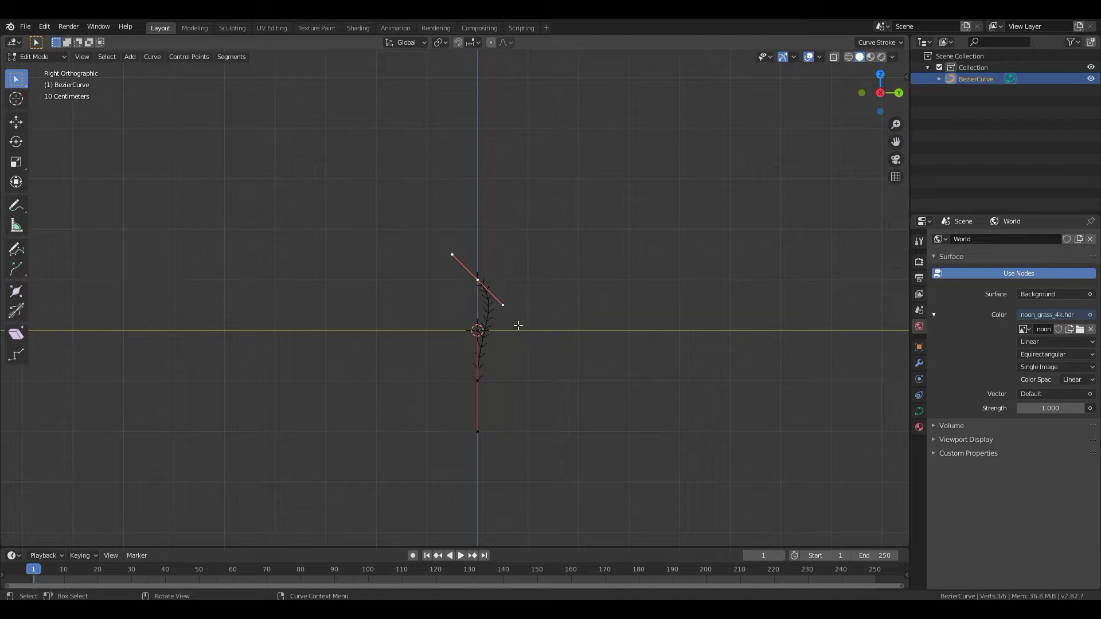
{"action": "key", "text": "g"}
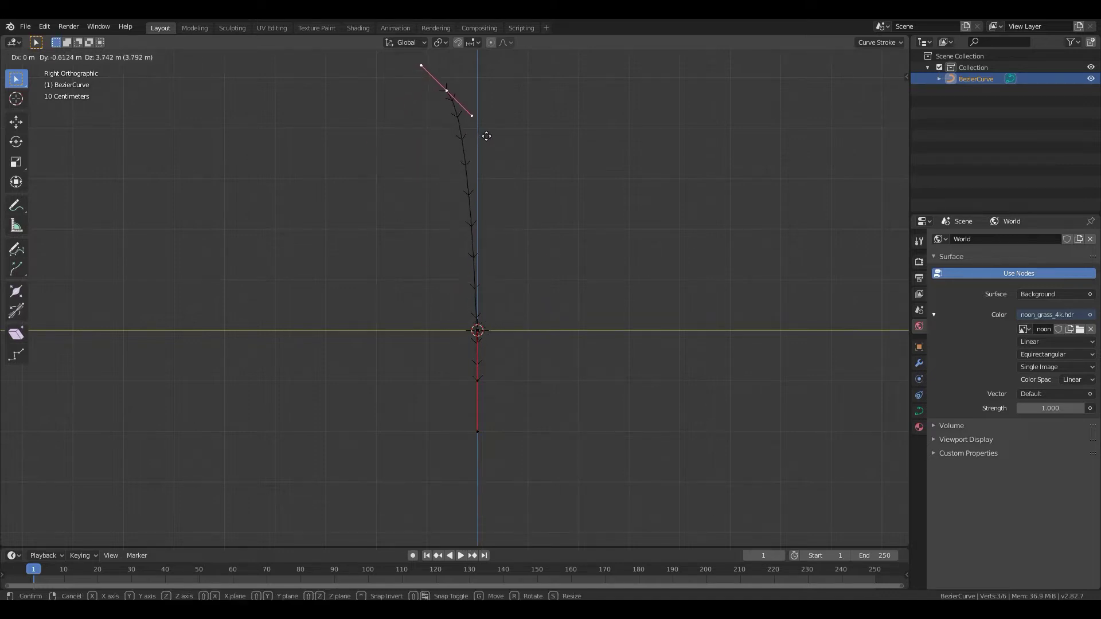
{"action": "left_click", "coordinate": [488, 117]}
{"action": "middle_click_drag", "start_coordinate": [488, 117], "coordinate": [542, 265], "text": "shift"}
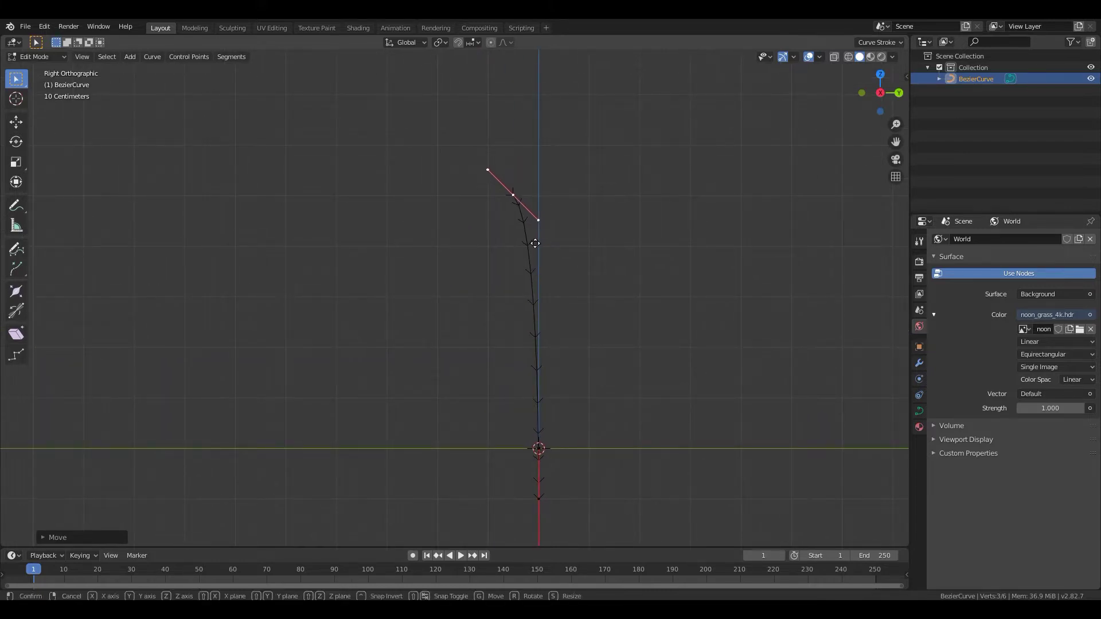
{"action": "key", "text": "g"}
{"action": "left_click", "coordinate": [521, 219]}
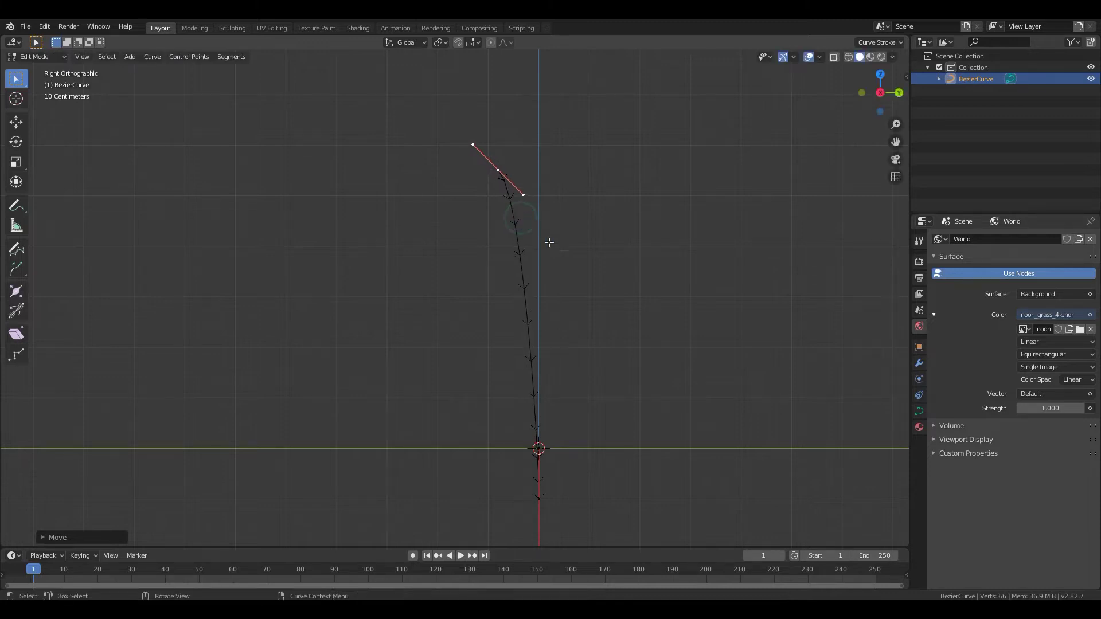
- Scale up the upper control point's handles and rotate them until nearly horizontal
{"action": "key", "text": "s"}
{"action": "left_click", "coordinate": [612, 268]}
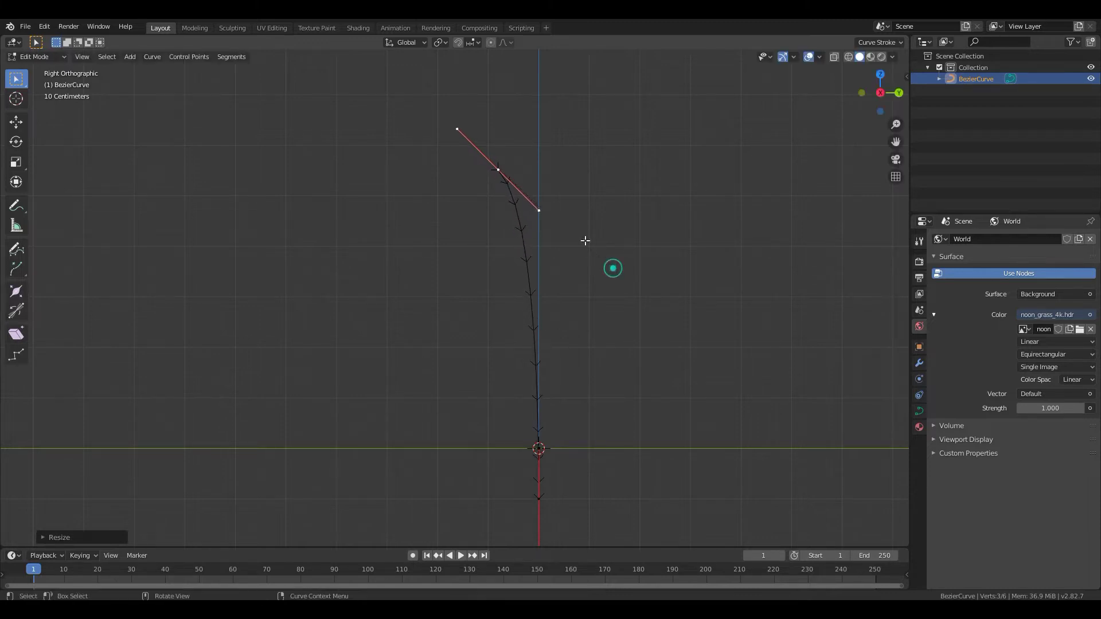
{"action": "key", "text": "r"}
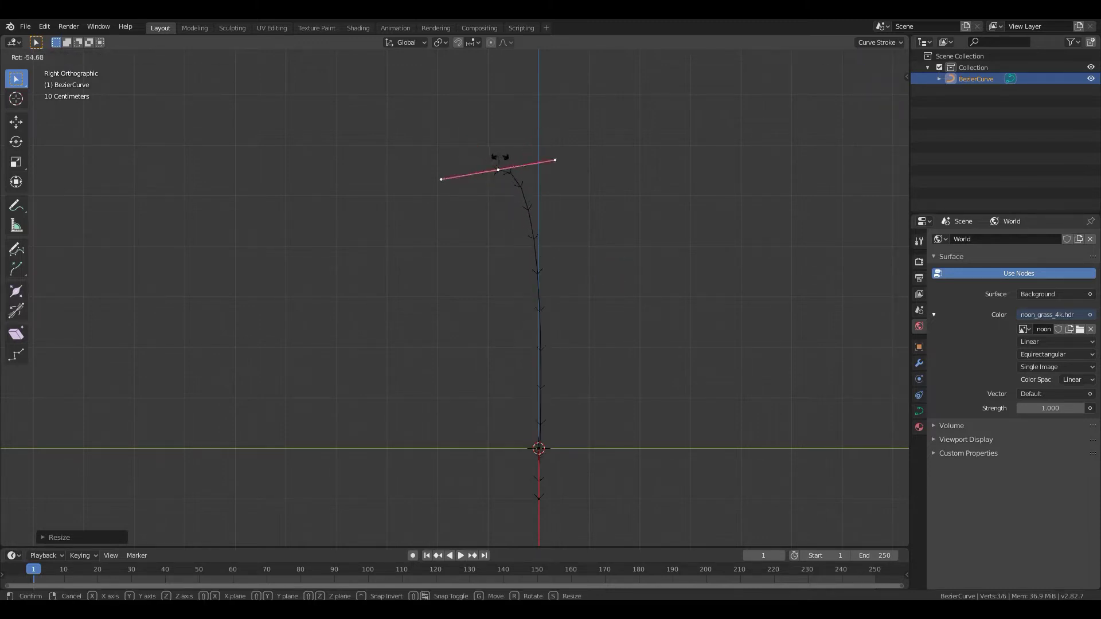
{"action": "left_click", "coordinate": [503, 153]}
{"action": "left_click", "coordinate": [534, 448]}
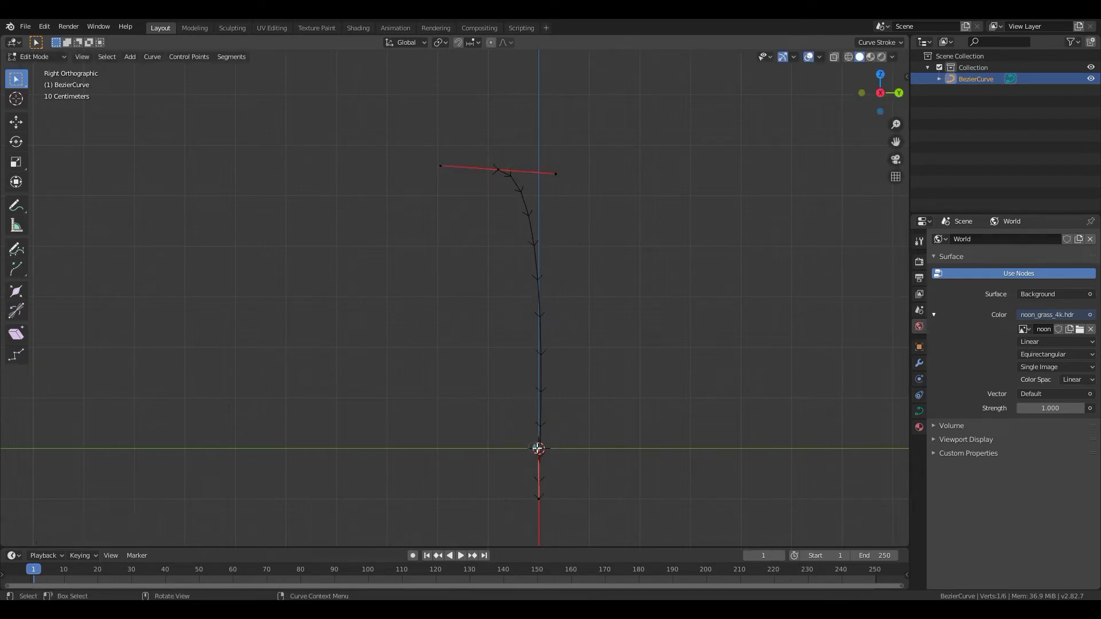
{"action": "key", "text": "r"}
{"action": "key", "text": "Escape"}
{"action": "key", "text": "g"}
{"action": "right_click", "coordinate": [581, 367]}
- Move the curve's lower control point about 3.28 m up along Z and 0.52 m along Y
{"action": "left_click", "coordinate": [537, 503]}
{"action": "key", "text": "g"}
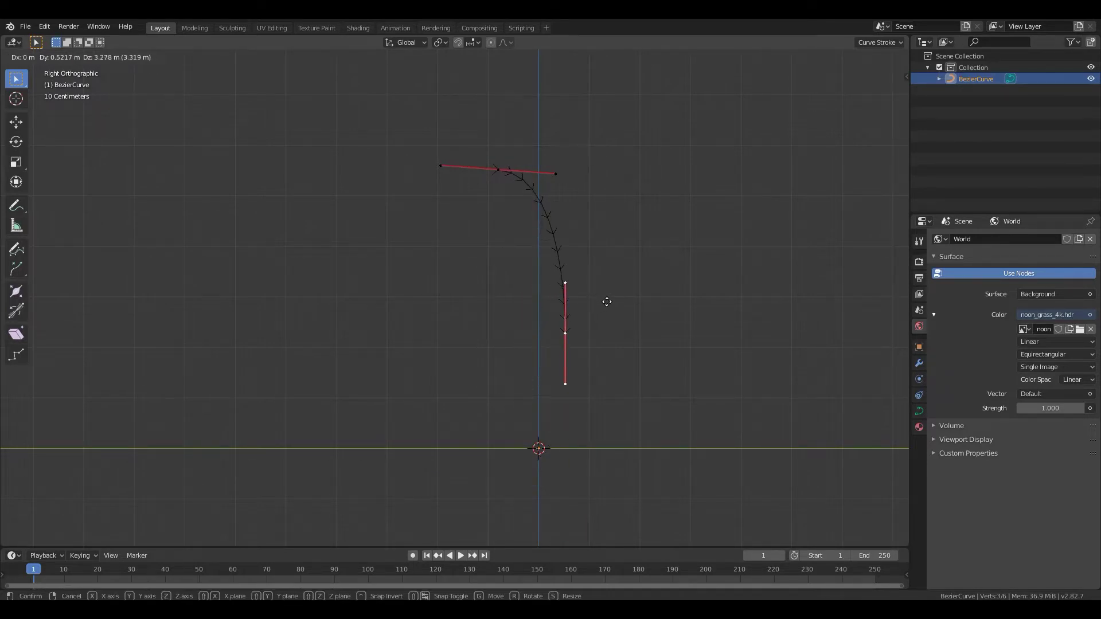
{"action": "left_click", "coordinate": [607, 301]}
- Extrude a new end point about 2.27 m down and 1.63 m toward negative Y, and rotate its handles about 90 degrees to horizontal
{"action": "key", "text": "e"}
{"action": "left_click", "coordinate": [469, 465]}
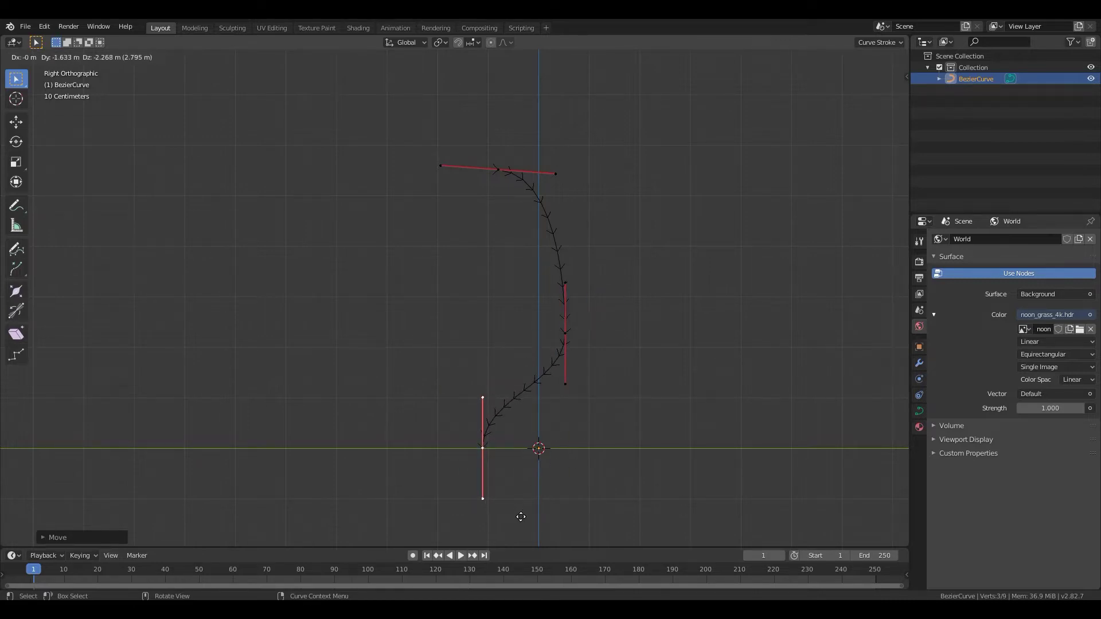
{"action": "left_click", "coordinate": [519, 515]}
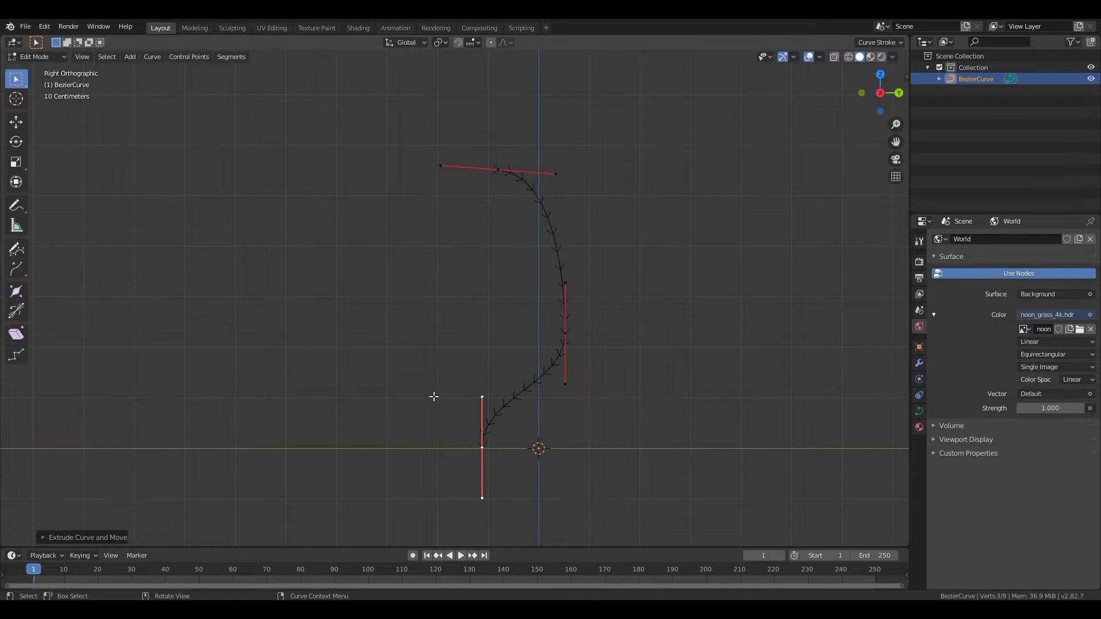
{"action": "key", "text": "r"}
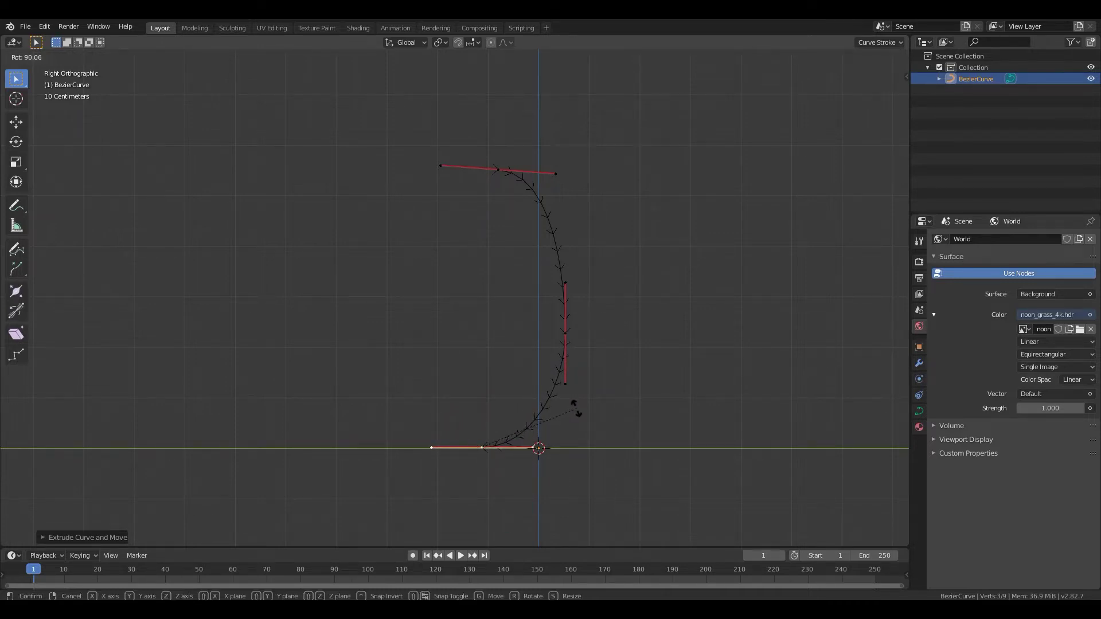
{"action": "left_click", "coordinate": [575, 409]}
- Select the curve's upper control point, return to Object Mode and check the curve's shape
{"action": "middle_click_drag", "start_coordinate": [524, 204], "coordinate": [489, 226], "text": "shift"}
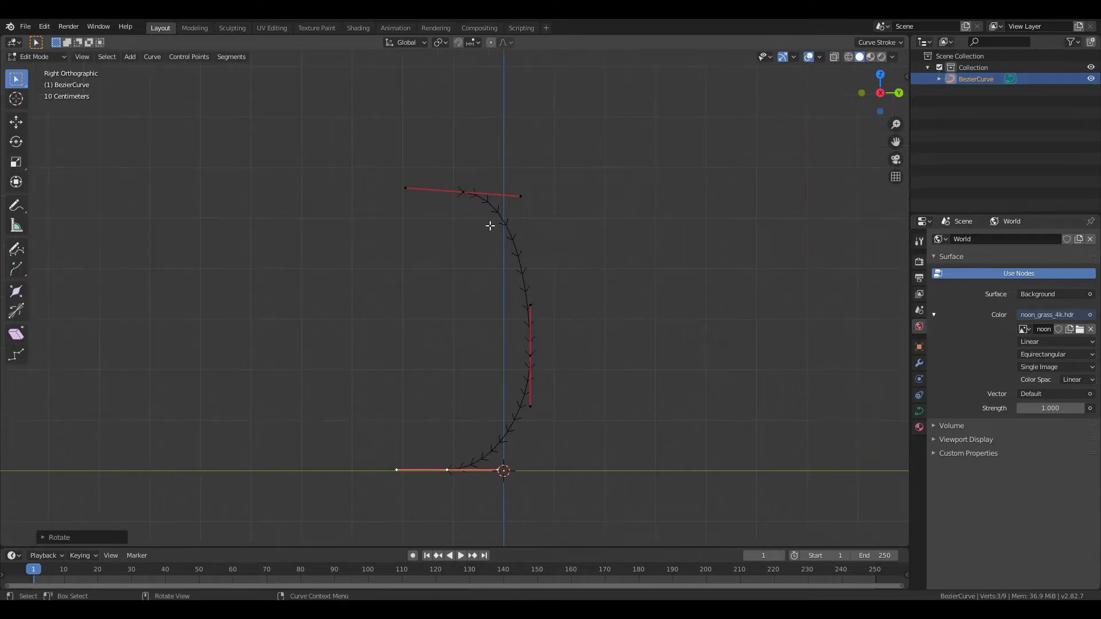
{"action": "left_click", "coordinate": [464, 187]}
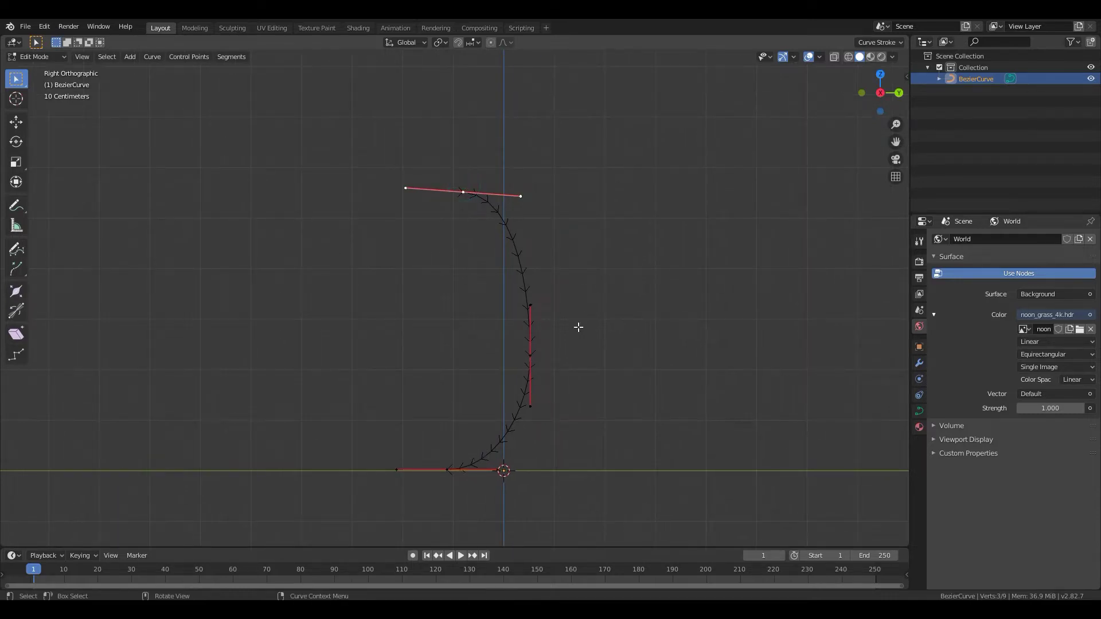
{"action": "key", "text": "Tab"}
{"action": "middle_click_drag", "start_coordinate": [577, 325], "coordinate": [516, 341]}
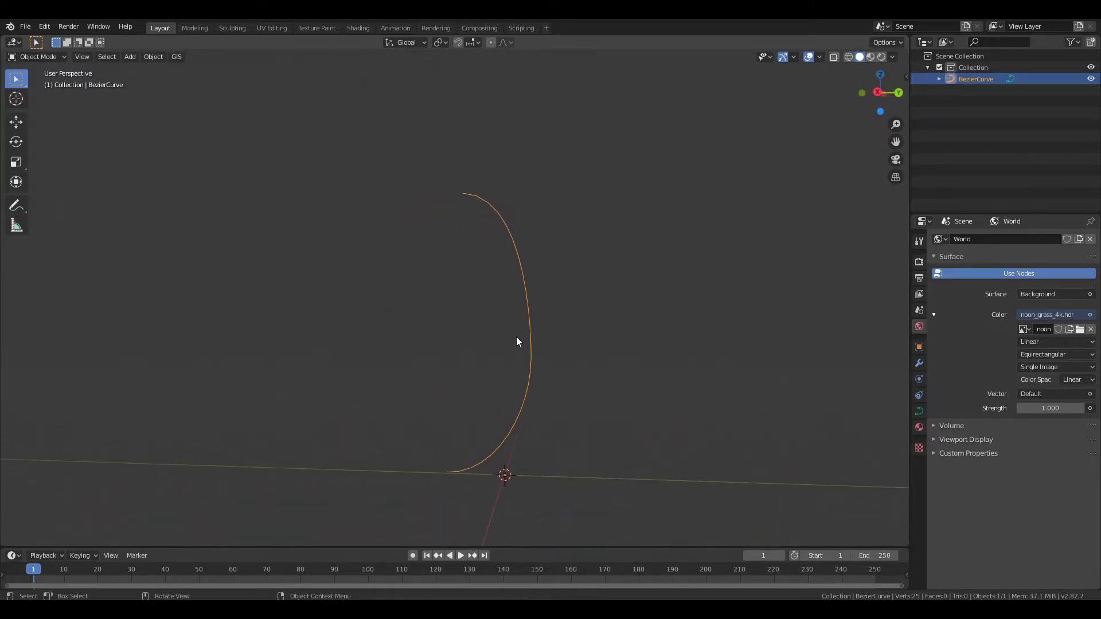
{"action": "key", "text": "KP_3"}
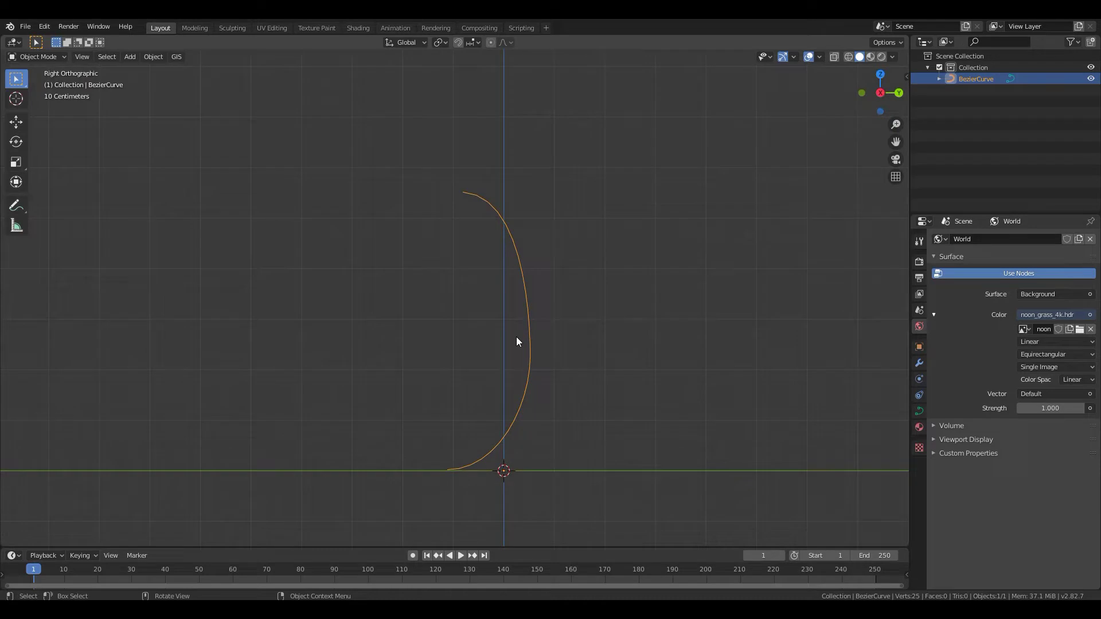
- Set the curve's Resolution Preview U to 24 and frame the curve
{"action": "left_click", "coordinate": [919, 411]}
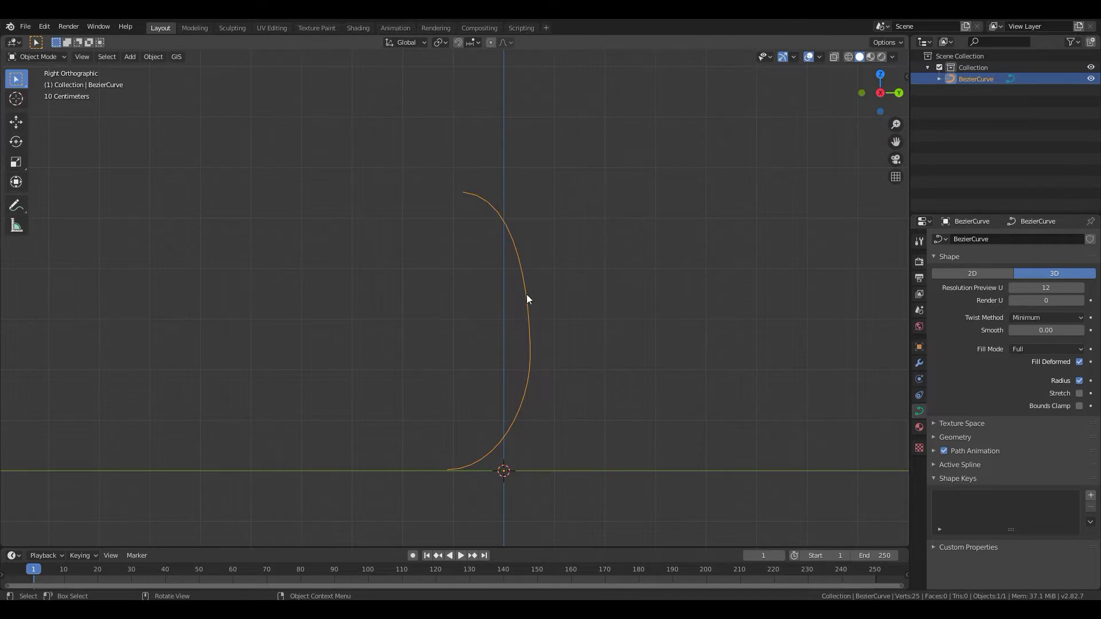
{"action": "middle_click_drag", "start_coordinate": [589, 370], "coordinate": [586, 367]}
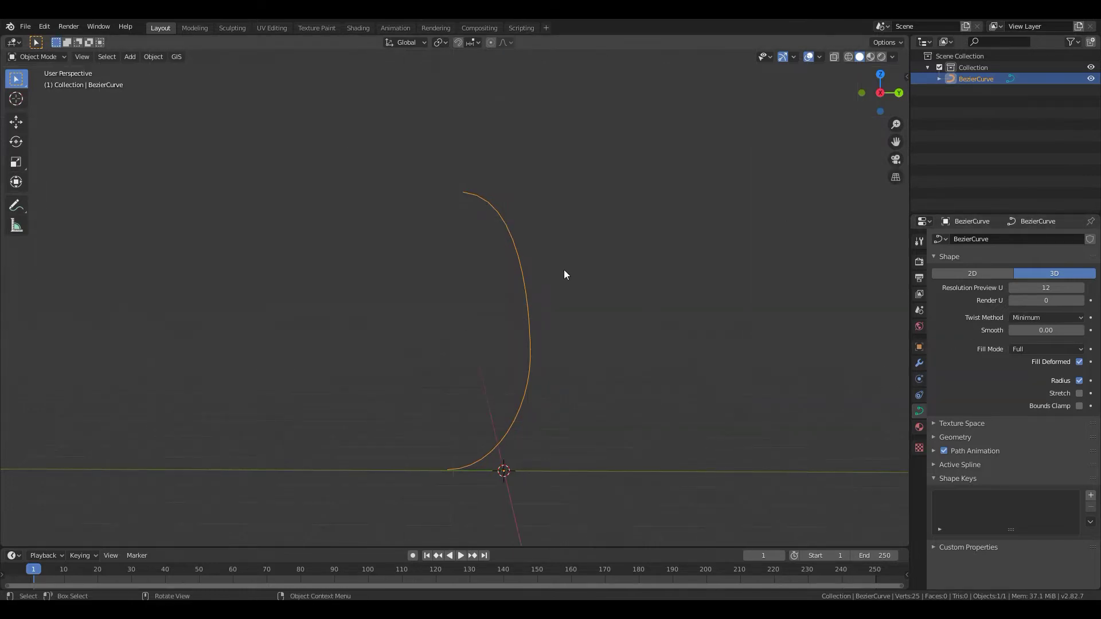
{"action": "key", "text": "KP_3"}
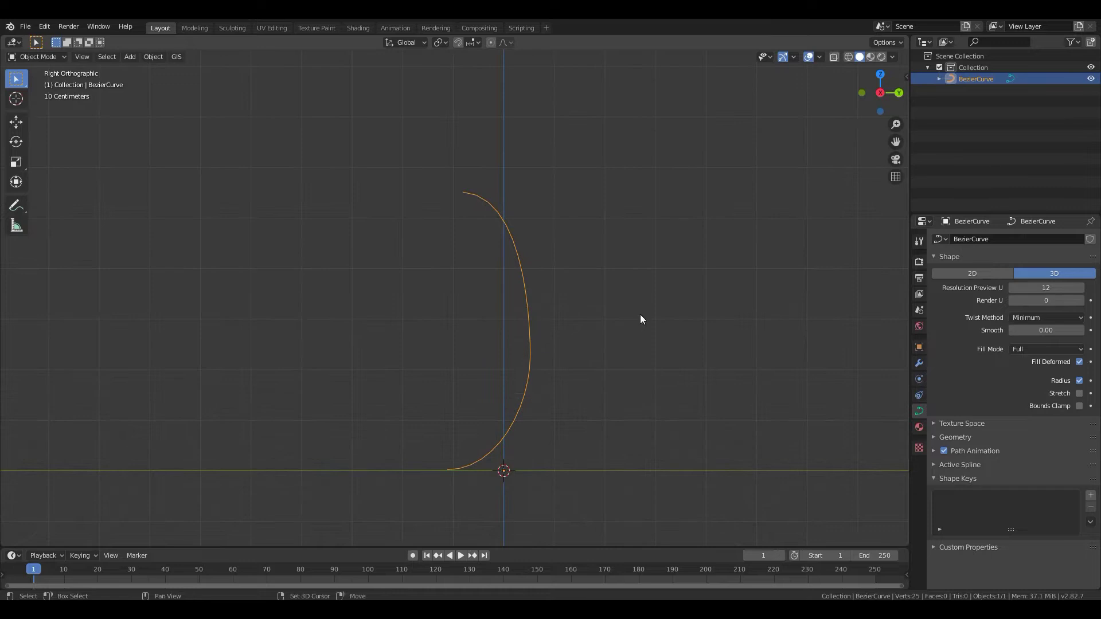
{"action": "left_click", "coordinate": [1048, 288]}
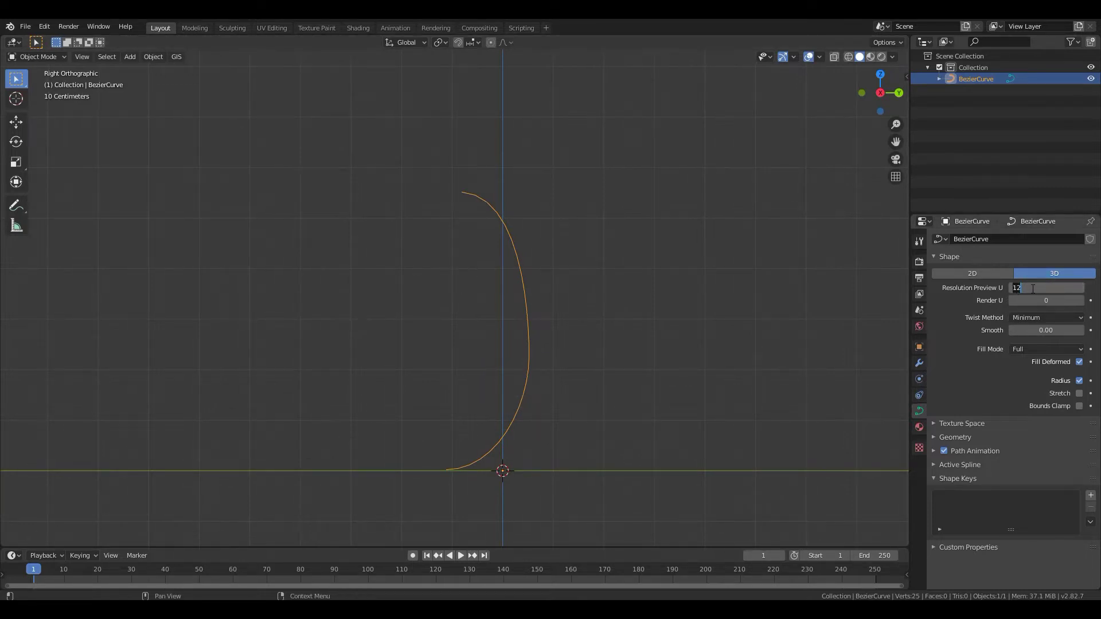
{"action": "type", "text": "24"}
{"action": "key", "text": "Return"}
{"action": "key", "text": "KP_Decimal"}
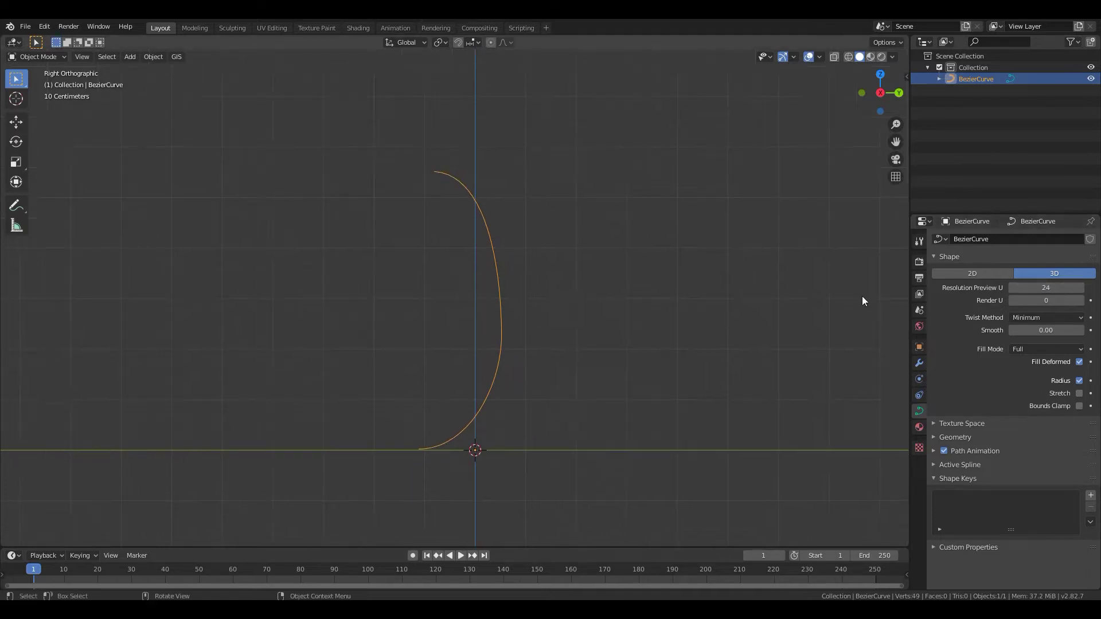
- Give the curve width by setting its geometry Extrude value to 0.2 m
{"action": "left_click", "coordinate": [935, 438]}
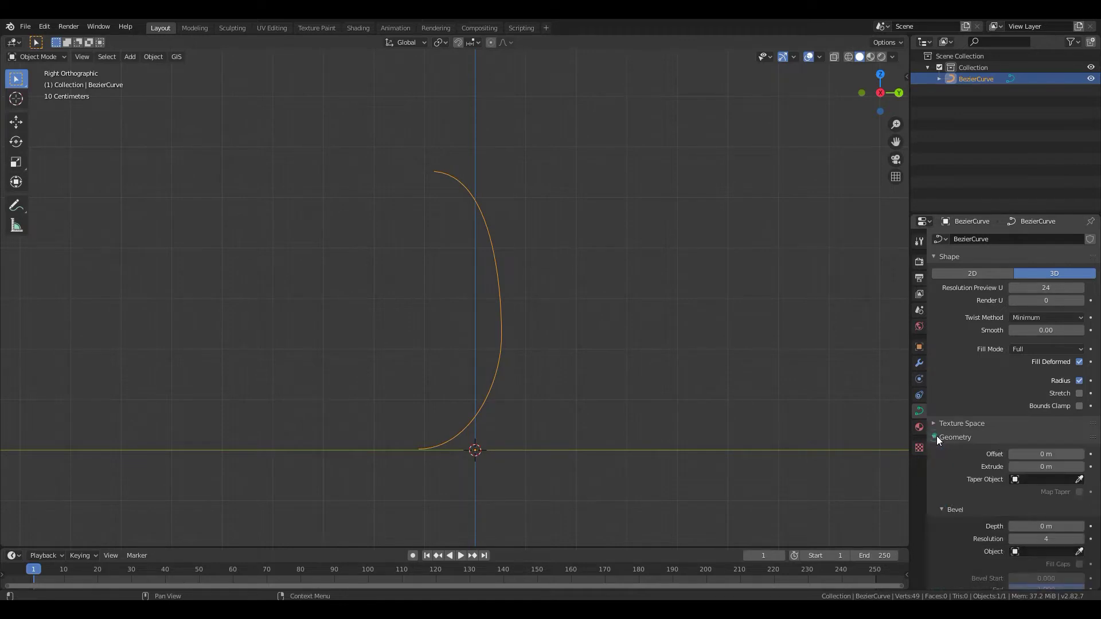
{"action": "scroll", "coordinate": [1002, 436], "scroll_direction": "down", "scroll_amount": 4}
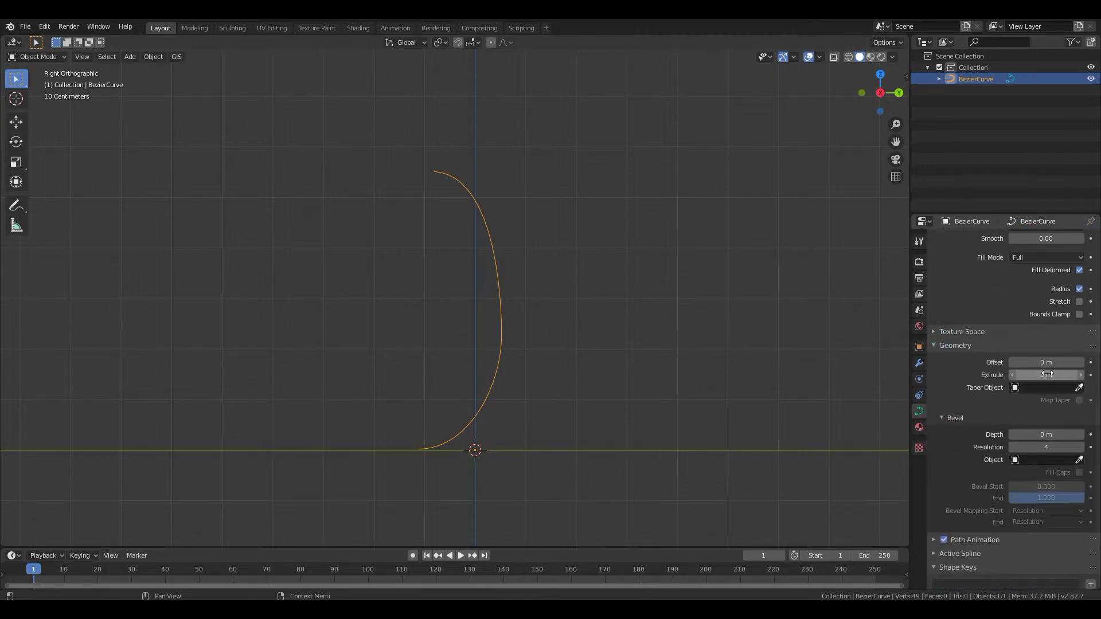
{"action": "left_click_drag", "start_coordinate": [1045, 375], "coordinate": [1062, 375]}
{"action": "middle_click_drag", "start_coordinate": [550, 335], "coordinate": [545, 223]}
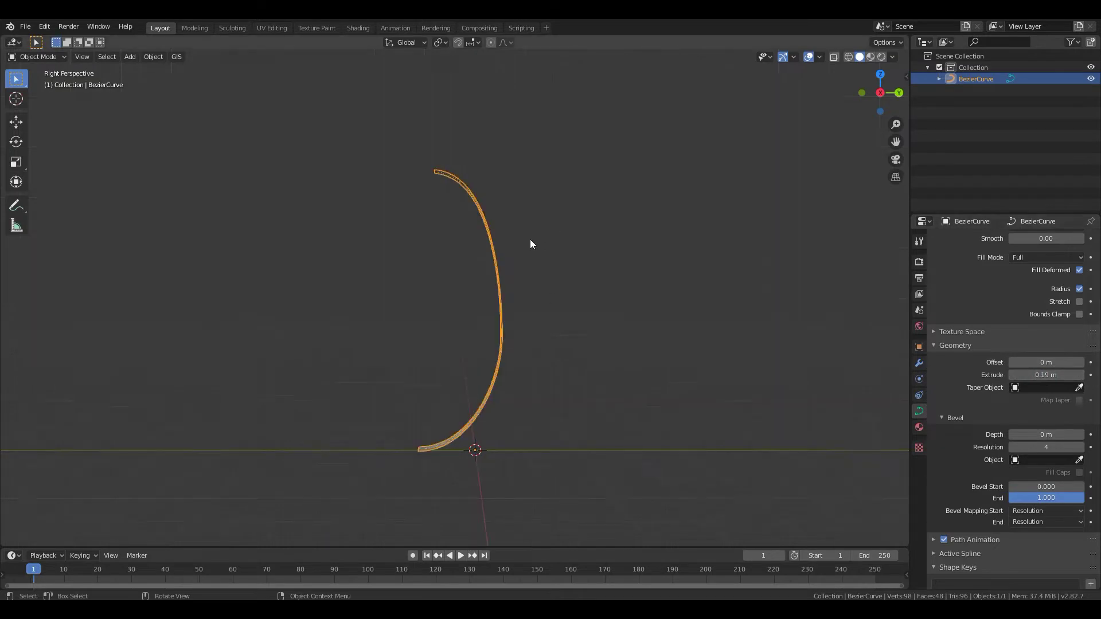
{"action": "middle_click_drag", "start_coordinate": [520, 312], "coordinate": [412, 401]}
{"action": "scroll", "coordinate": [474, 347], "scroll_direction": "up", "scroll_amount": 2}
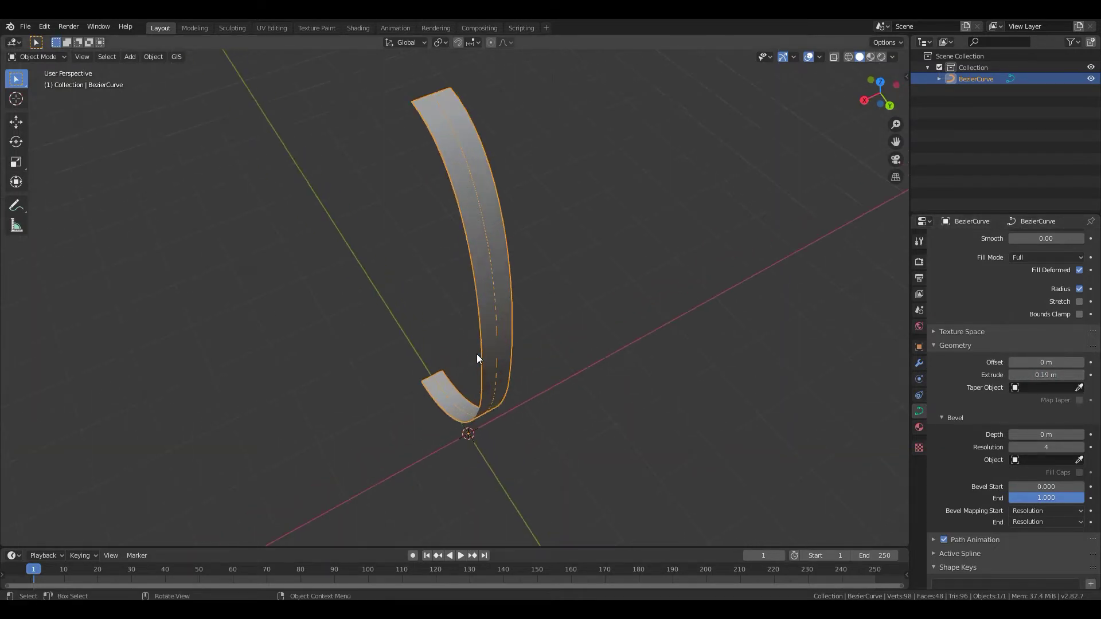
{"action": "middle_click_drag", "start_coordinate": [479, 359], "coordinate": [655, 315]}
{"action": "left_click", "coordinate": [1050, 375]}
{"action": "key", "text": "BackSpace"}
{"action": "type", "text": ".2"}
{"action": "key", "text": "Return"}
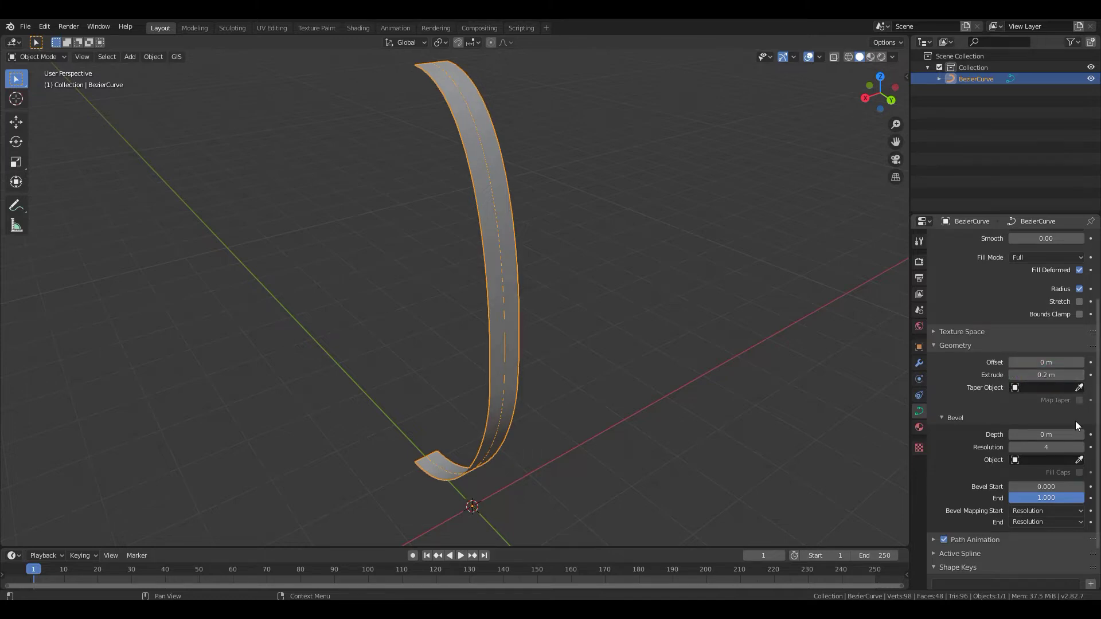
- Set the curve's bevel Depth to 0.05 m and inspect the thickened strip
{"action": "scroll", "coordinate": [1059, 414], "scroll_direction": "down", "scroll_amount": 1}
{"action": "left_click_drag", "start_coordinate": [1032, 411], "coordinate": [1047, 412]}
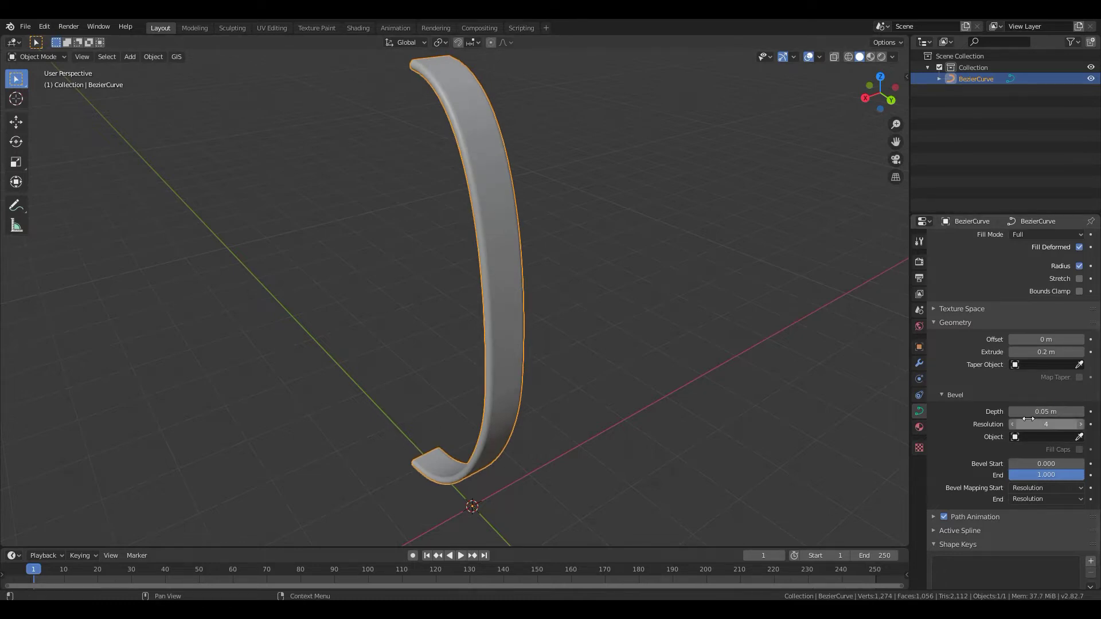
{"action": "middle_click_drag", "start_coordinate": [387, 342], "coordinate": [714, 373]}
{"action": "scroll", "coordinate": [432, 321], "scroll_direction": "down", "scroll_amount": 2}
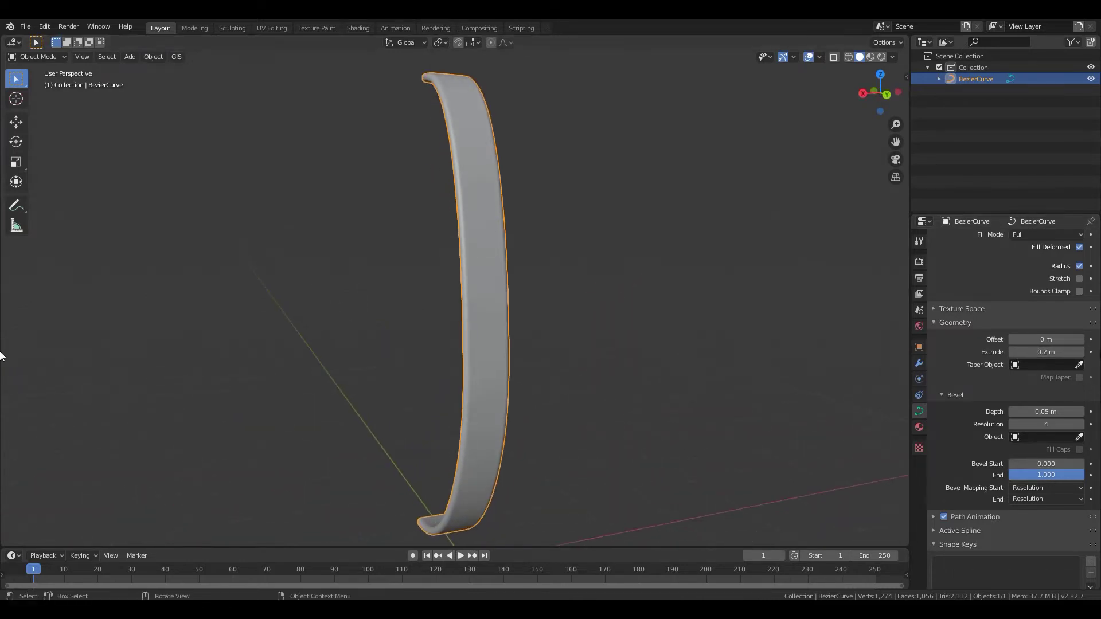
- Narrow the curve strip by trying an Extrude value of 0.15 m, and settle on 0.1 m
{"action": "left_click", "coordinate": [1070, 352]}
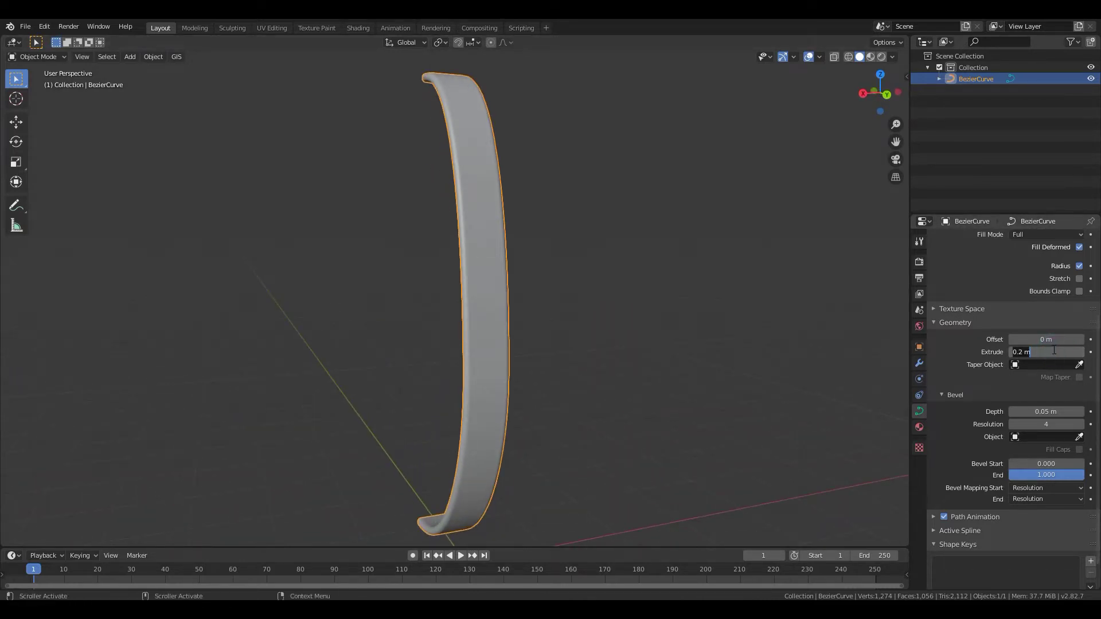
{"action": "type", "text": "0.15"}
{"action": "key", "text": "Return"}
{"action": "left_click", "coordinate": [1037, 351]}
{"action": "type", "text": "0.1"}
{"action": "key", "text": "Return"}
- Duplicate the curve's middle control point in the right side view and place the copy just below the original
{"action": "middle_click_drag", "start_coordinate": [545, 374], "coordinate": [699, 398]}
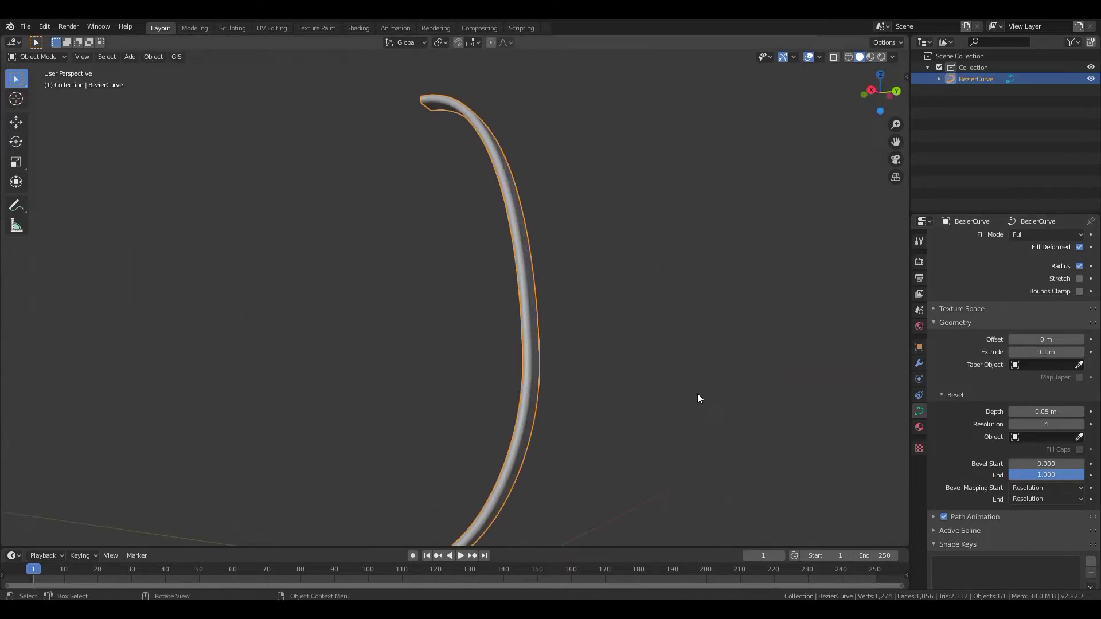
{"action": "key", "text": "KP_3"}
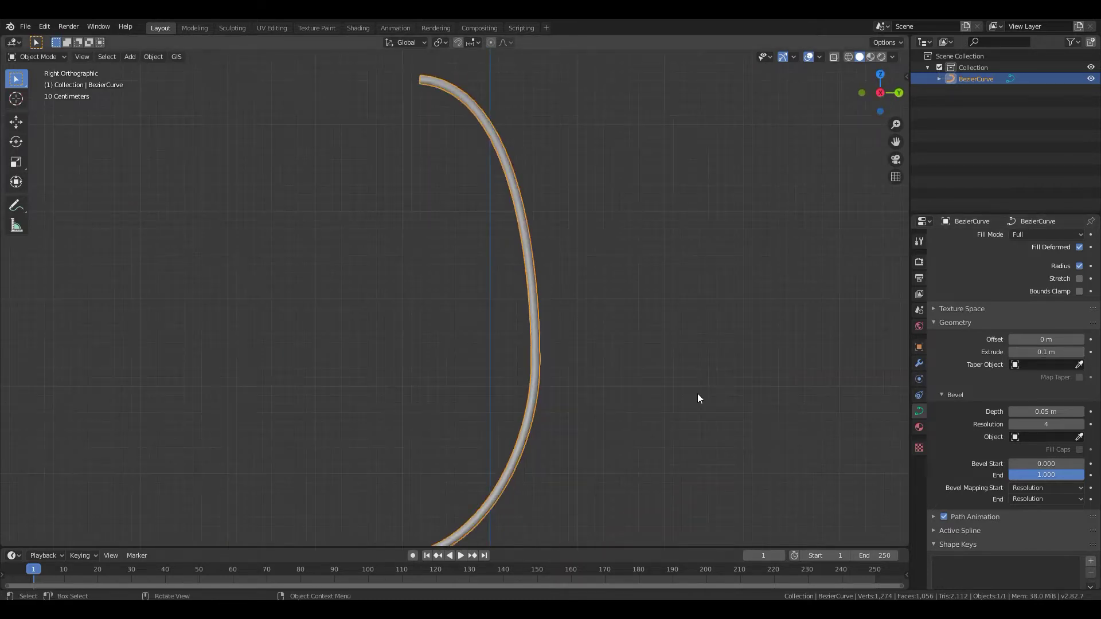
{"action": "scroll", "coordinate": [609, 347], "scroll_direction": "down", "scroll_amount": 1}
{"action": "middle_click_drag", "start_coordinate": [592, 351], "coordinate": [471, 317], "text": "shift"}
{"action": "key", "text": "Tab"}
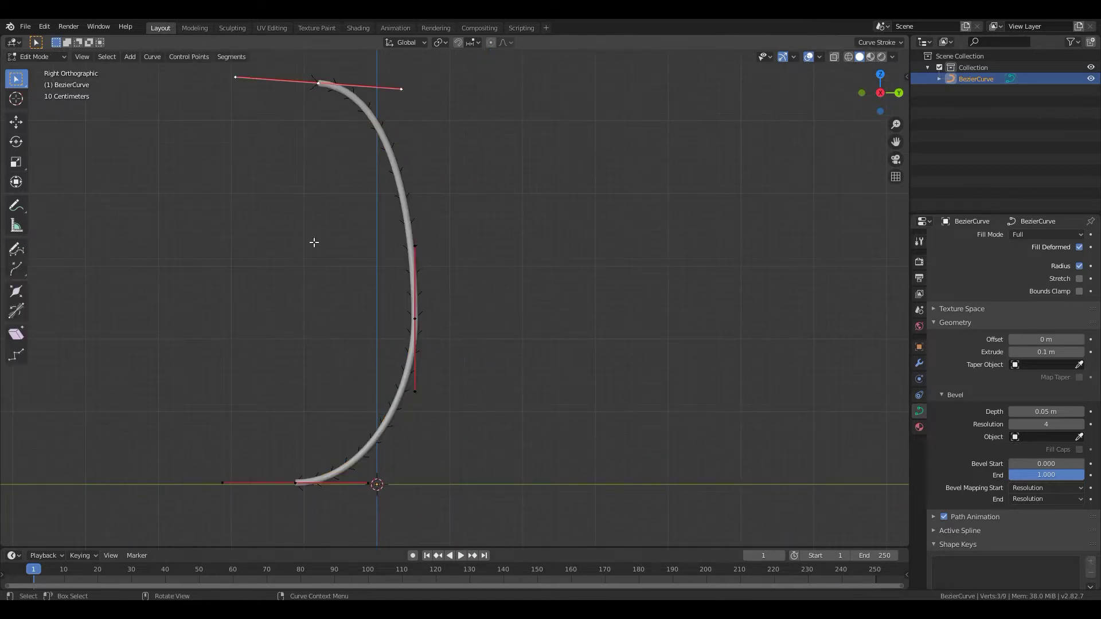
{"action": "left_click", "coordinate": [417, 315]}
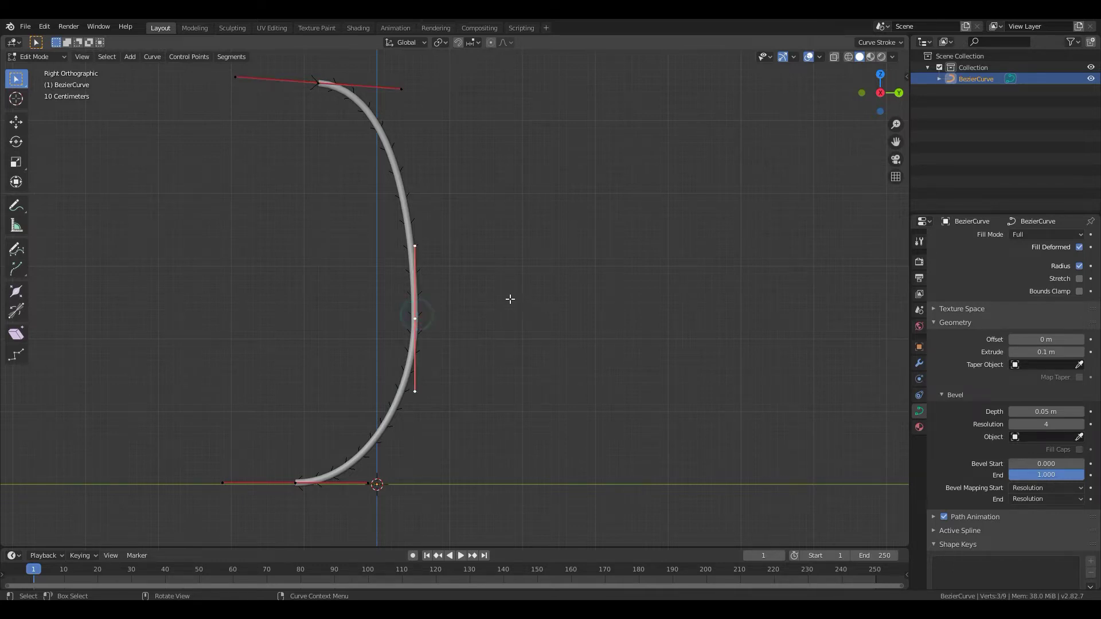
{"action": "middle_click_drag", "start_coordinate": [449, 334], "coordinate": [394, 310], "text": "shift"}
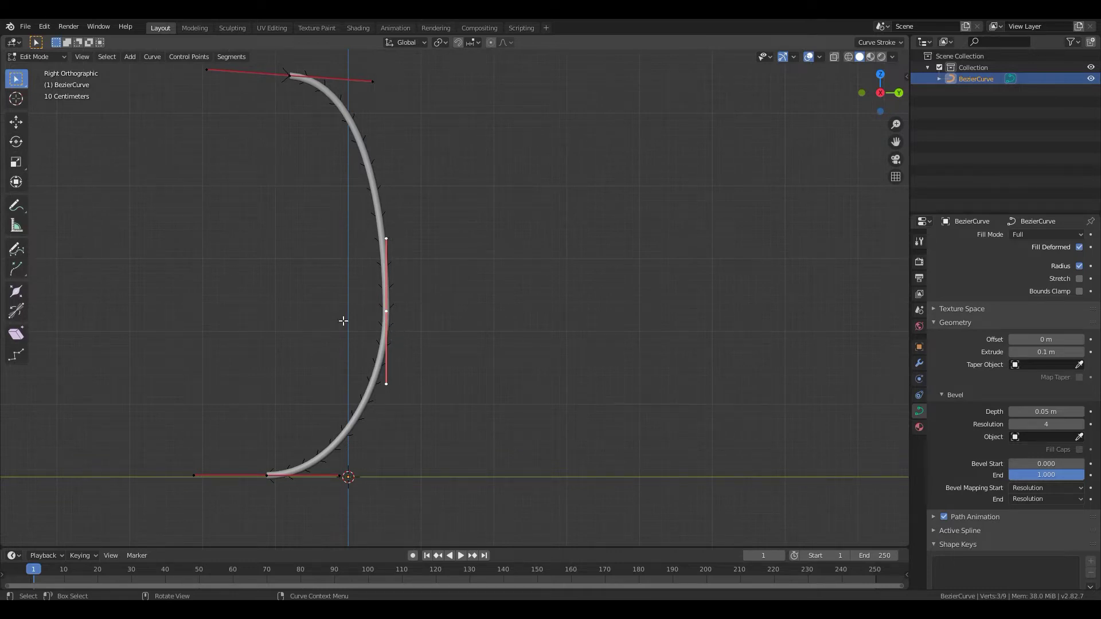
{"action": "key", "text": "g"}
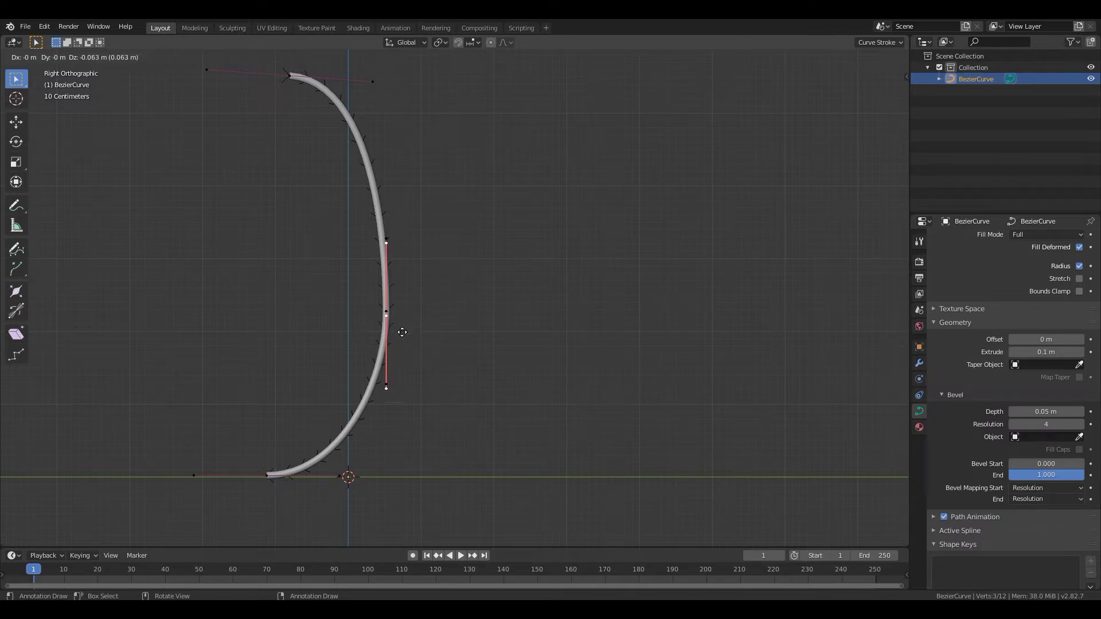
{"action": "left_click", "coordinate": [401, 331]}
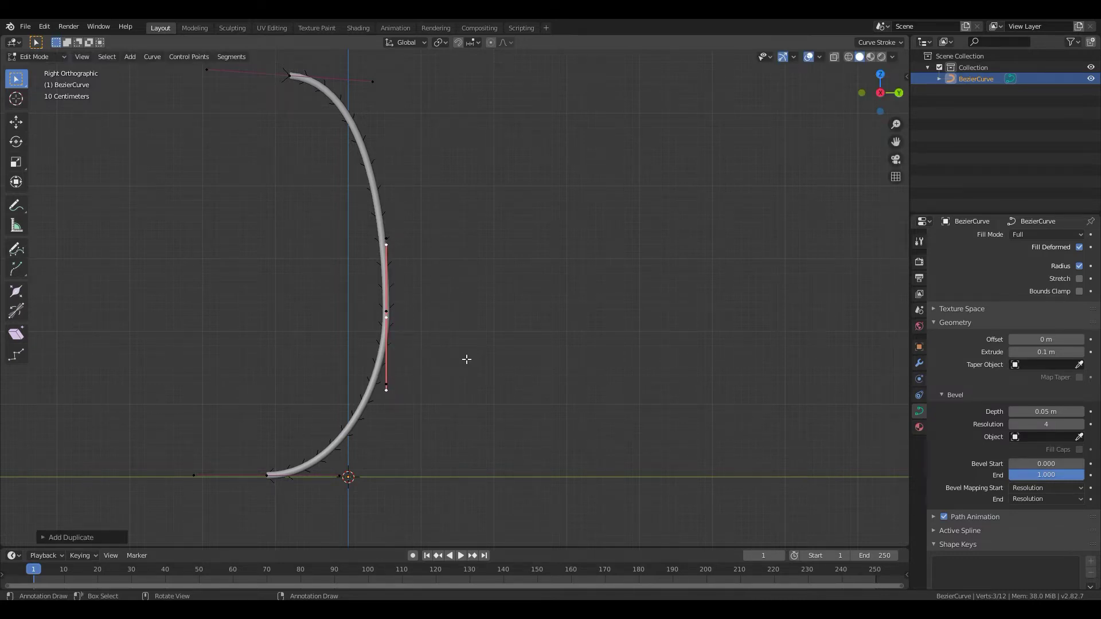
- Extrude the duplicated point about 3 m outward along Y to form a side branch, and try rotating its end point
{"action": "key", "text": "g"}
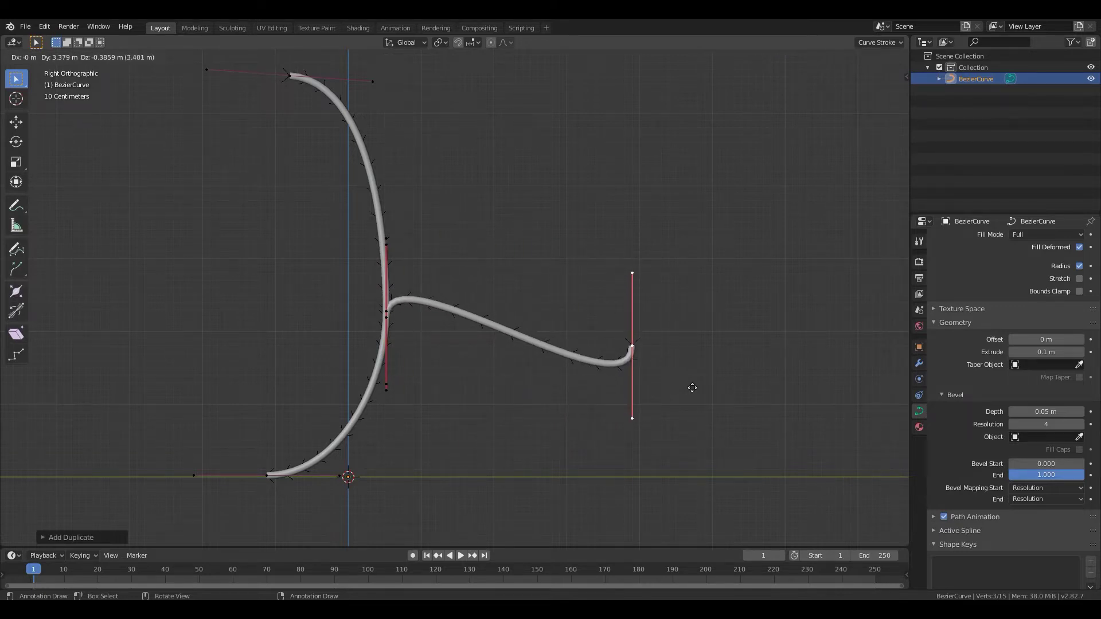
{"action": "left_click", "coordinate": [659, 374]}
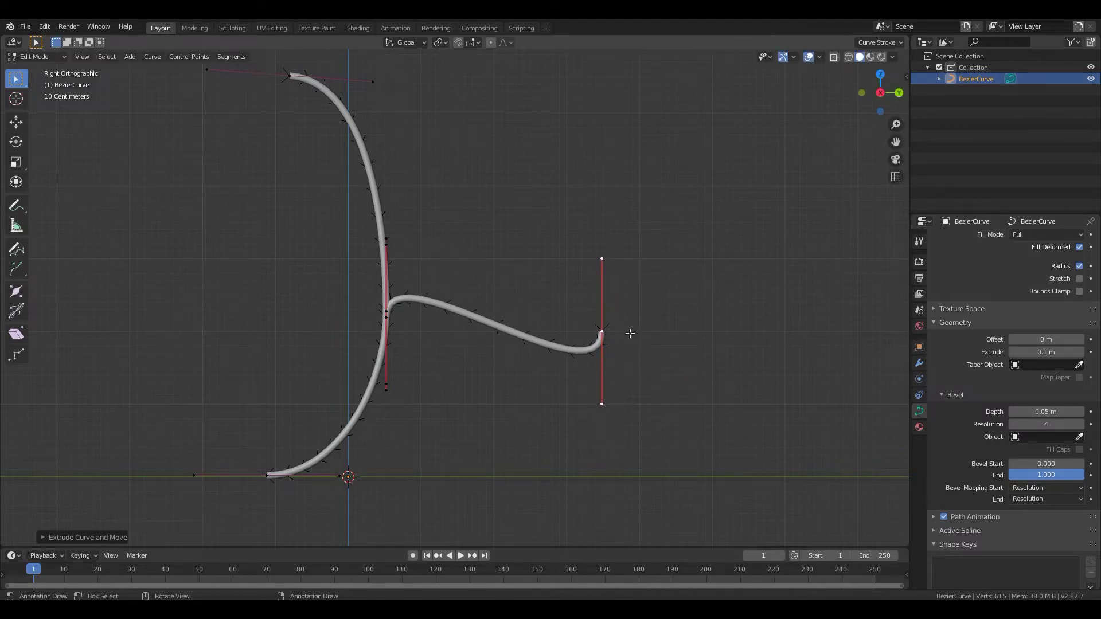
{"action": "key", "text": "r"}
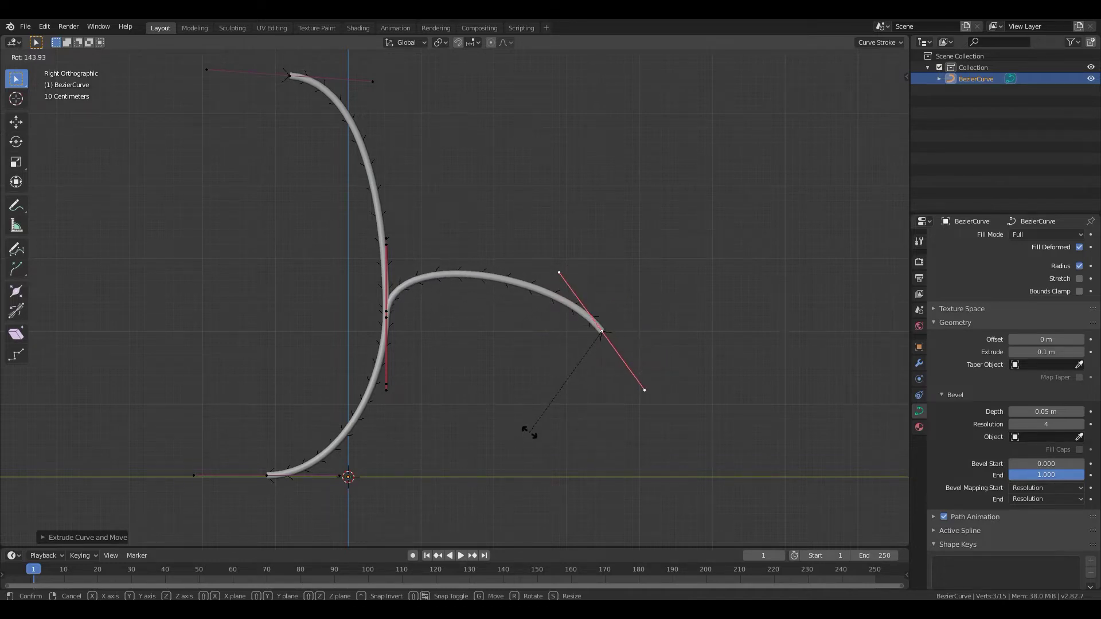
{"action": "left_click", "coordinate": [596, 414]}
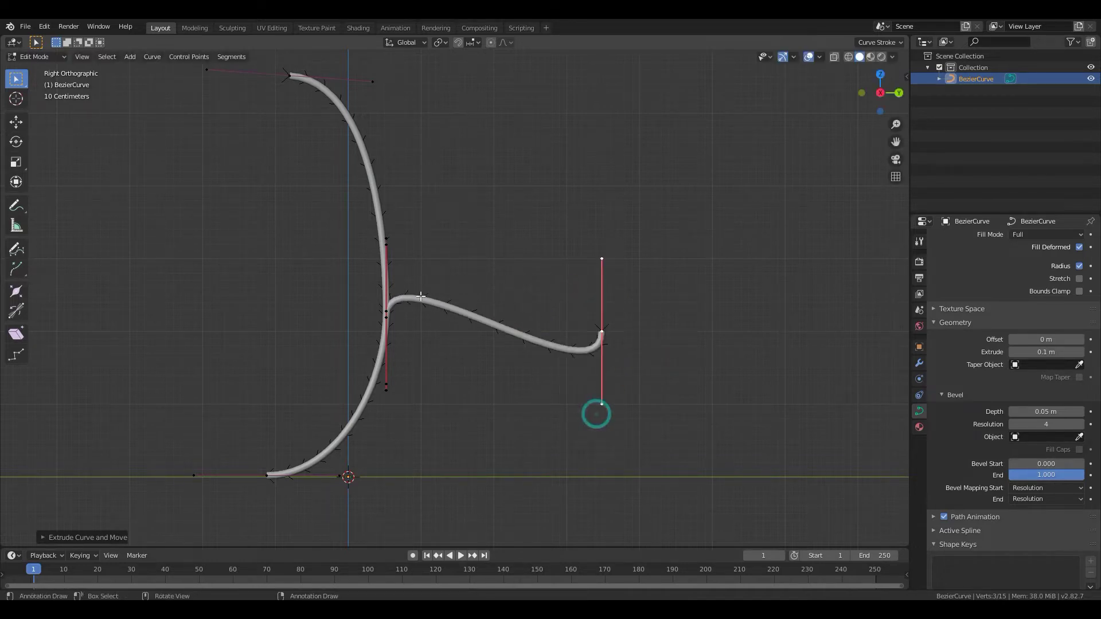
- Select both control points of the side branch and rotate them 180° about the Z axis
{"action": "left_click", "coordinate": [387, 314]}
{"action": "left_click", "coordinate": [385, 319], "text": "shift"}
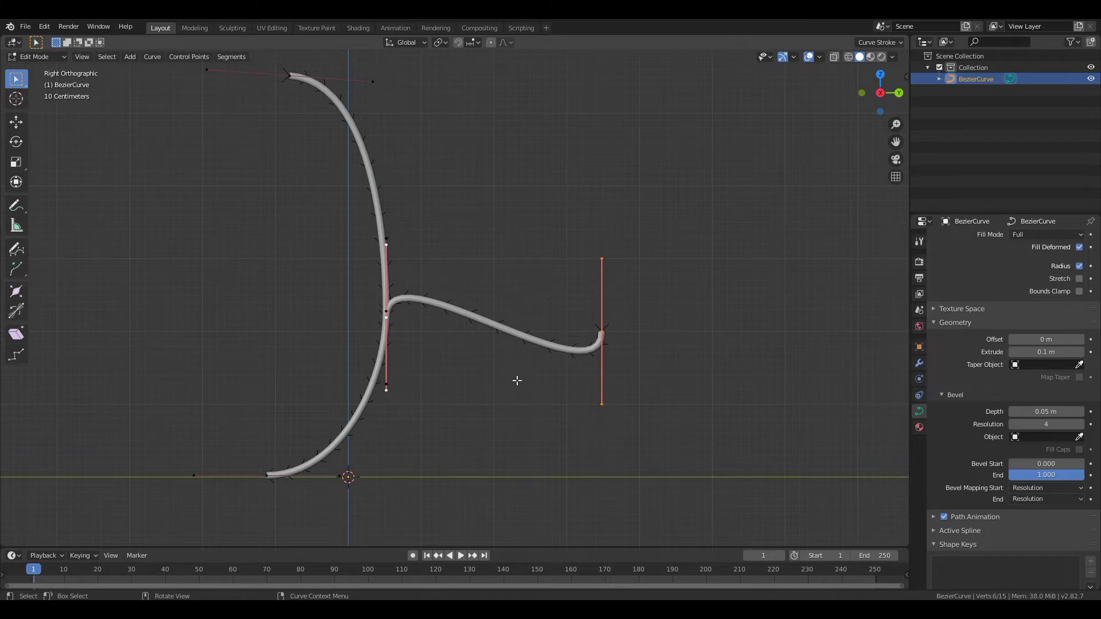
{"action": "key", "text": "r"}
{"action": "key", "text": "z"}
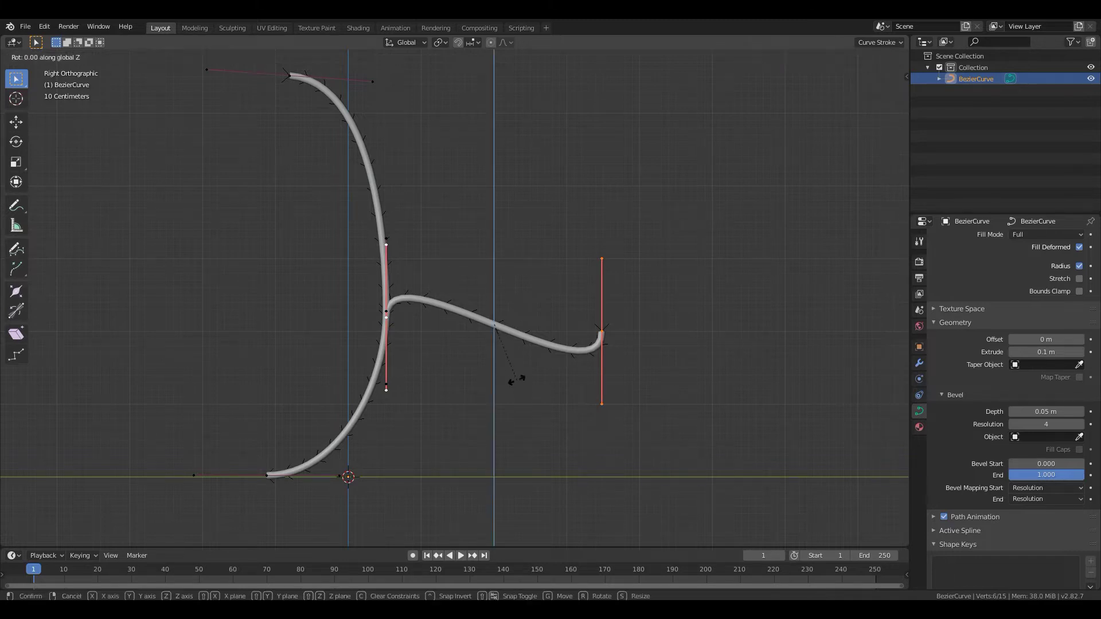
{"action": "type", "text": "180"}
{"action": "key", "text": "Return"}
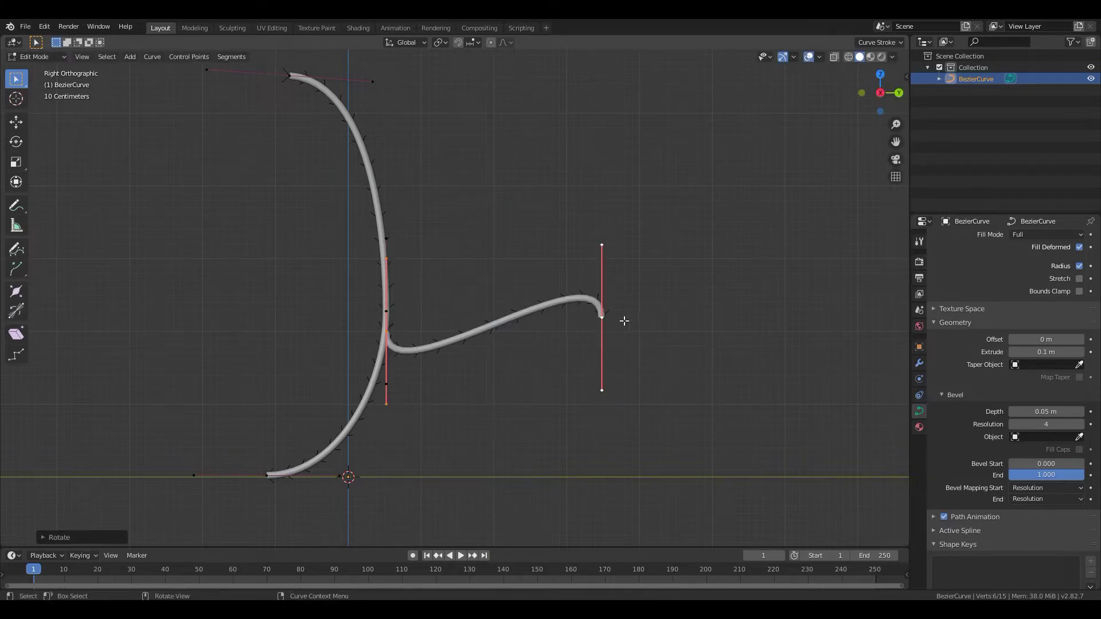
- Move the branch's outer end point down and slightly outward, and tilt its handle inward so the tip slopes downward
{"action": "left_click", "coordinate": [594, 318]}
{"action": "key", "text": "g"}
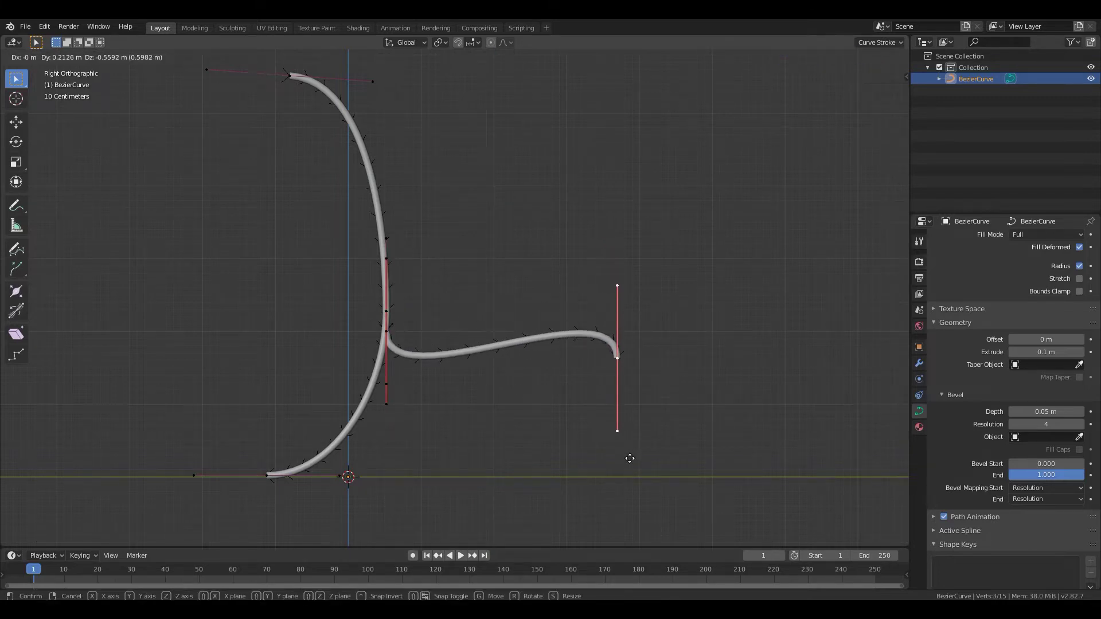
{"action": "left_click", "coordinate": [627, 461]}
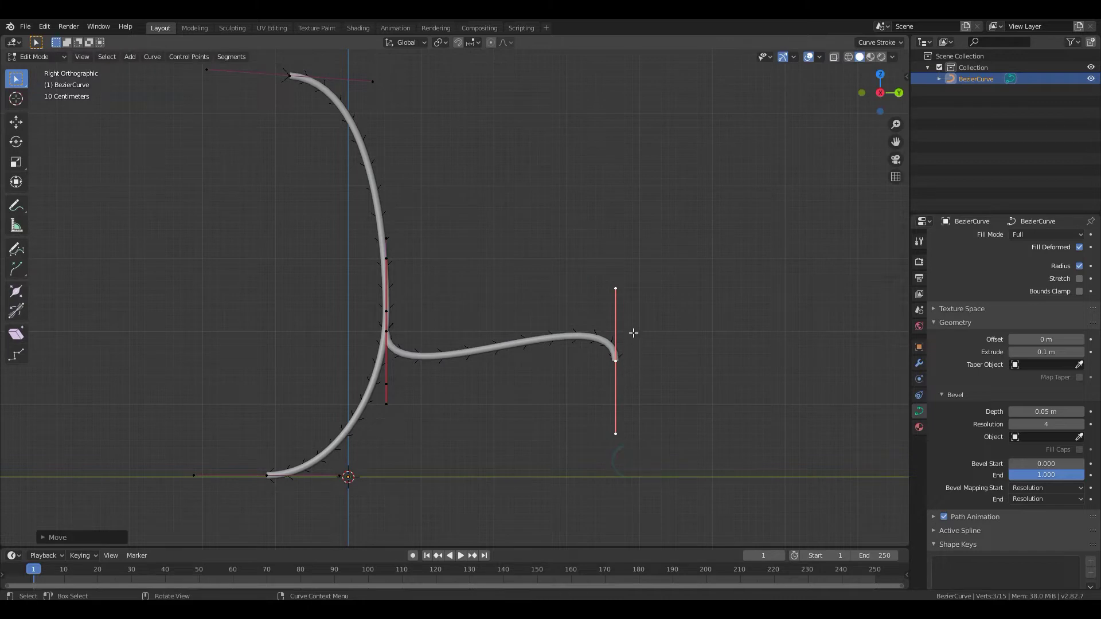
{"action": "left_click", "coordinate": [617, 309]}
{"action": "key", "text": "g"}
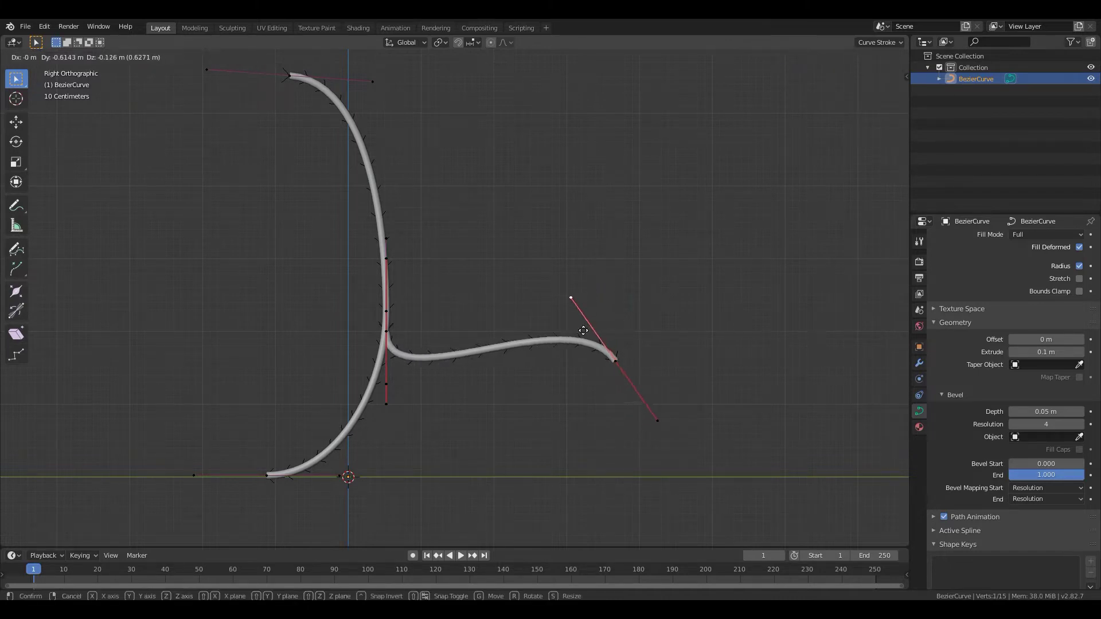
{"action": "left_click", "coordinate": [569, 332]}
{"action": "key", "text": "g"}
{"action": "left_click", "coordinate": [583, 321]}
- Swing the lower handle of the branch's inner end point outward and up to soften the bend beside the upright curve
{"action": "left_click", "coordinate": [409, 363]}
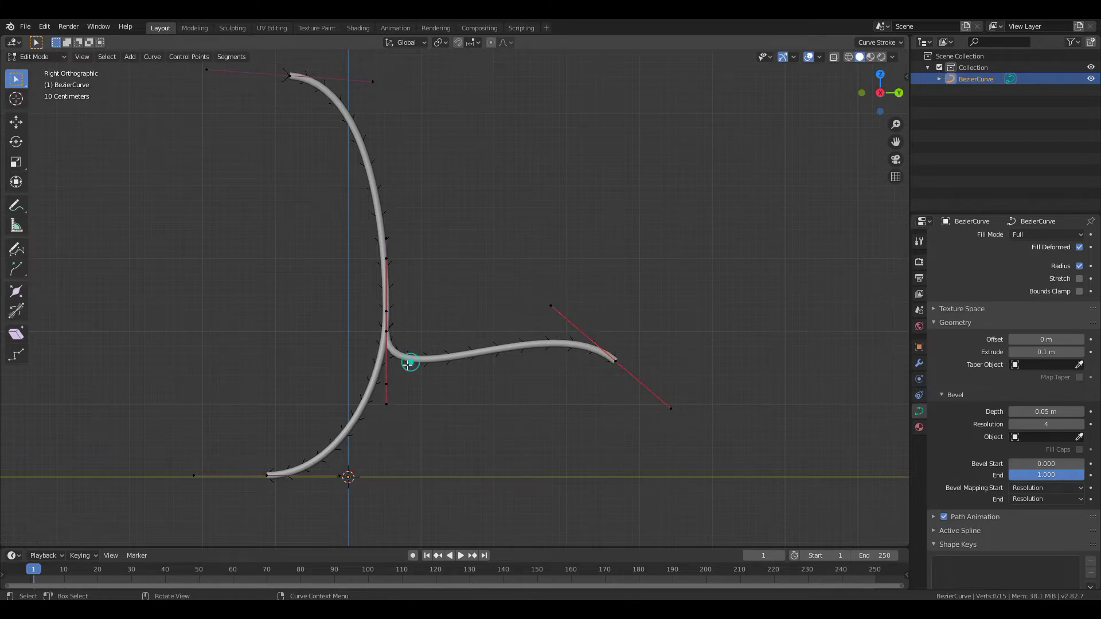
{"action": "left_click", "coordinate": [390, 334]}
{"action": "left_click", "coordinate": [387, 403]}
{"action": "key", "text": "g"}
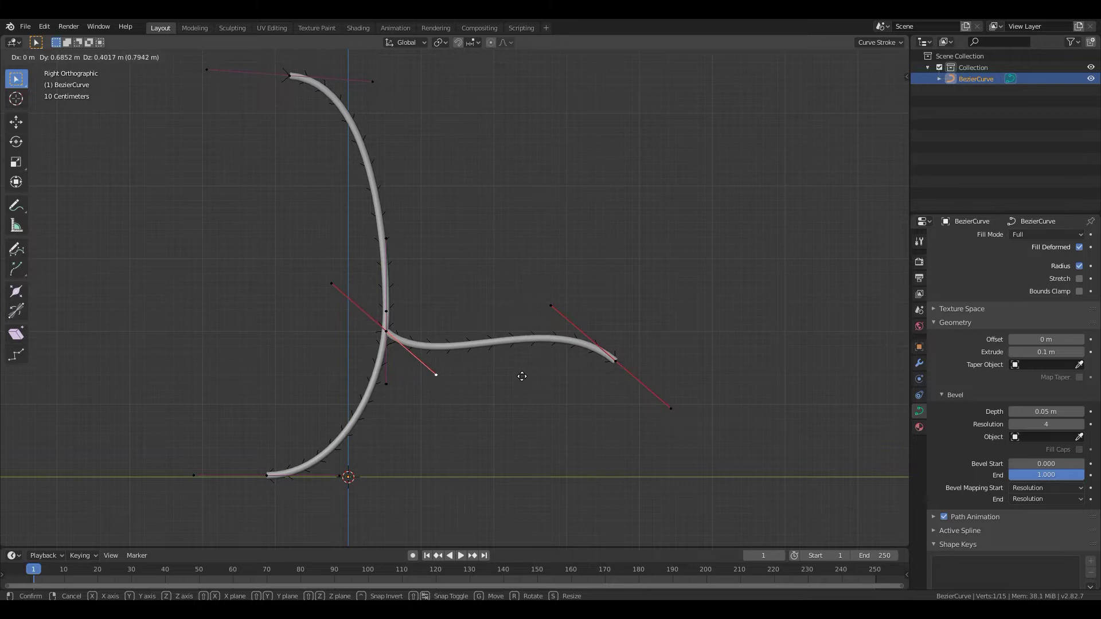
{"action": "left_click", "coordinate": [522, 376]}
- Duplicate the branch's outer end point slightly inward along the branch and extrude the copy down to the ground line as a leg
{"action": "left_click", "coordinate": [614, 362]}
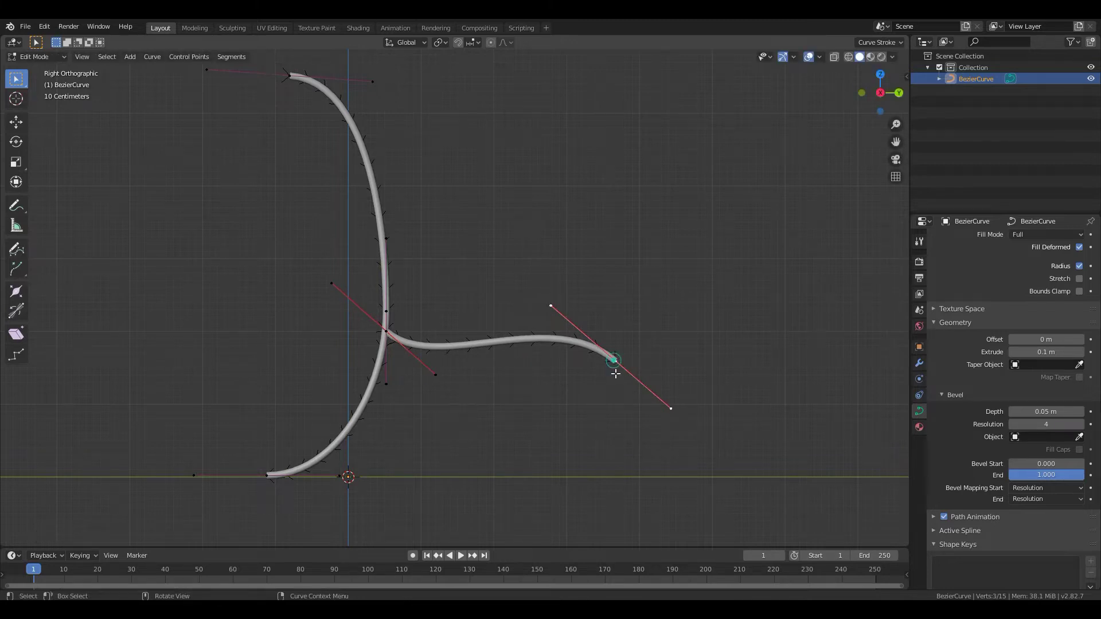
{"action": "key", "text": "e"}
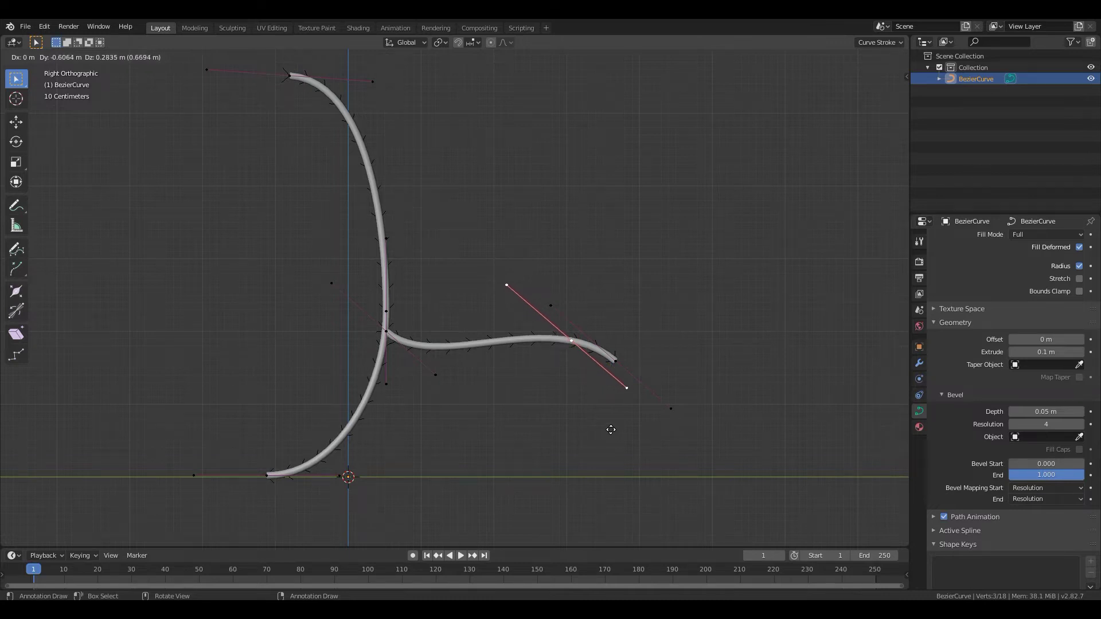
{"action": "left_click", "coordinate": [610, 429]}
{"action": "key", "text": "e"}
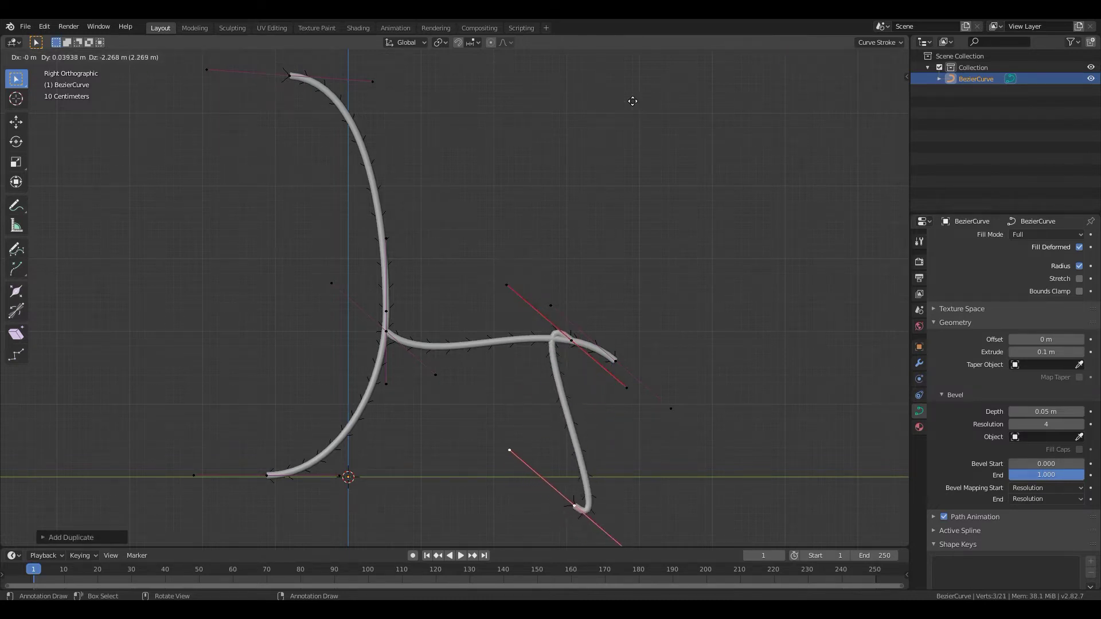
{"action": "left_click", "coordinate": [632, 86]}
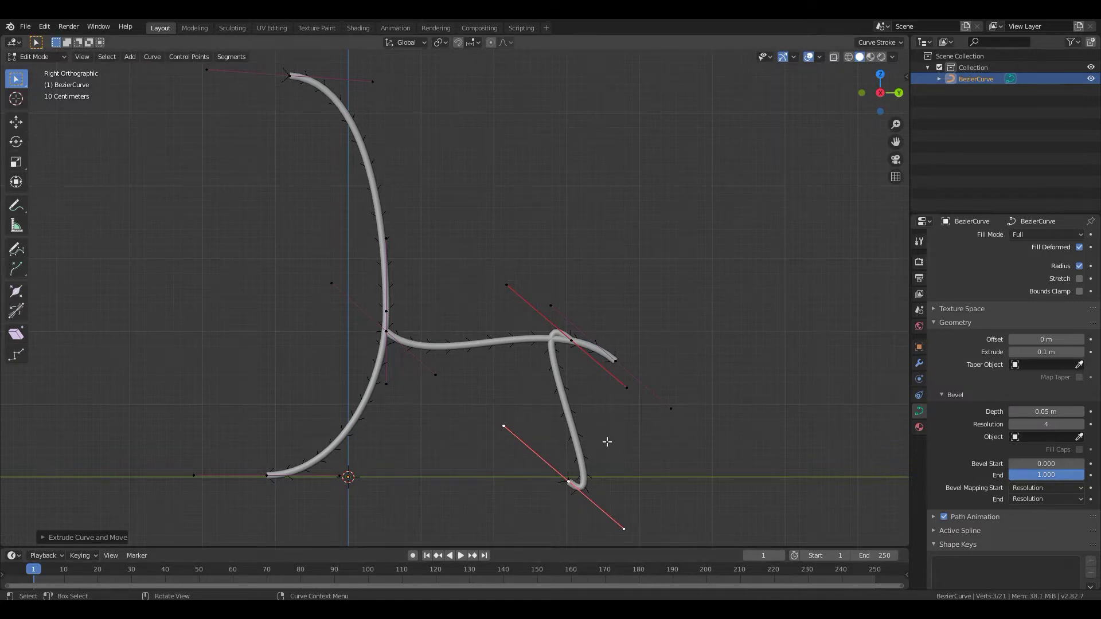
- Rotate the leg's bottom point until its handles lie horizontal, and shift the point about 0.5 m outward along the ground line
{"action": "key", "text": "r"}
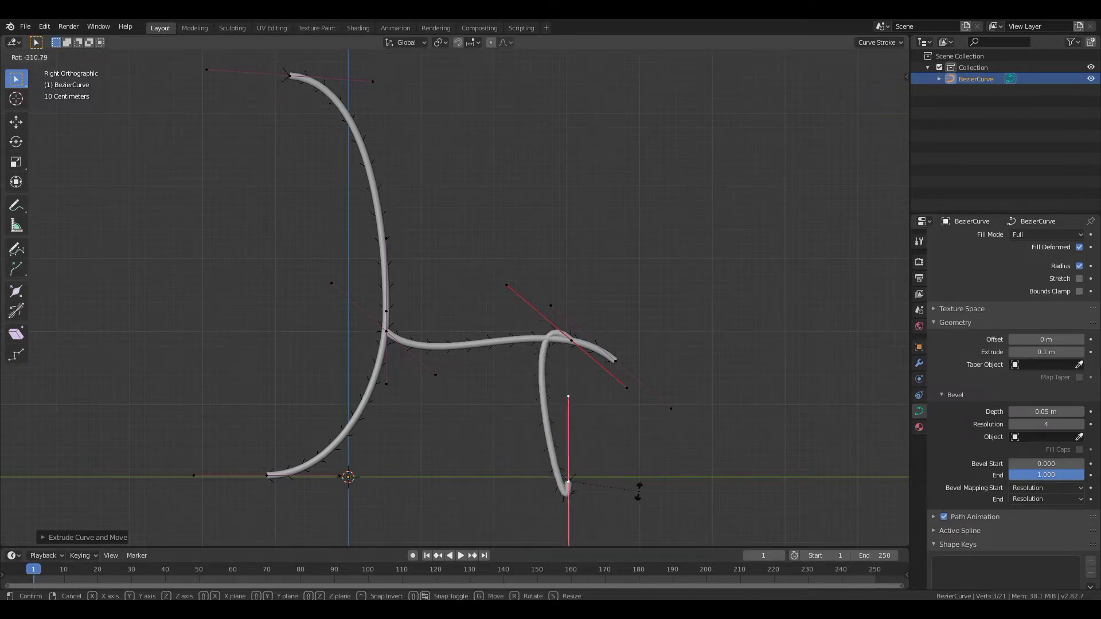
{"action": "left_click", "coordinate": [556, 75]}
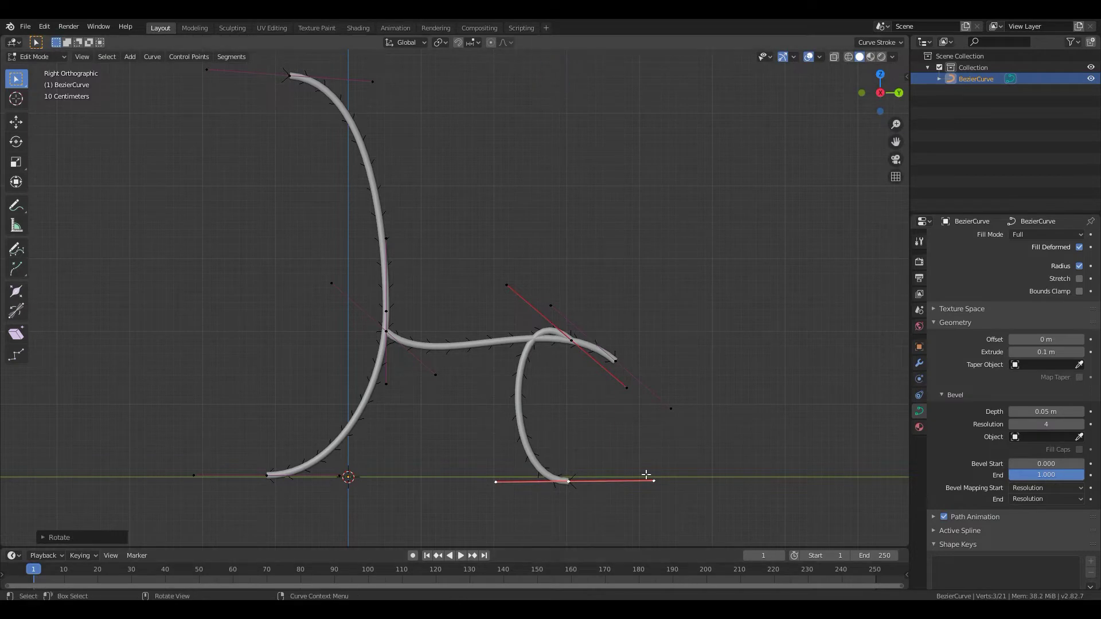
{"action": "key", "text": "r"}
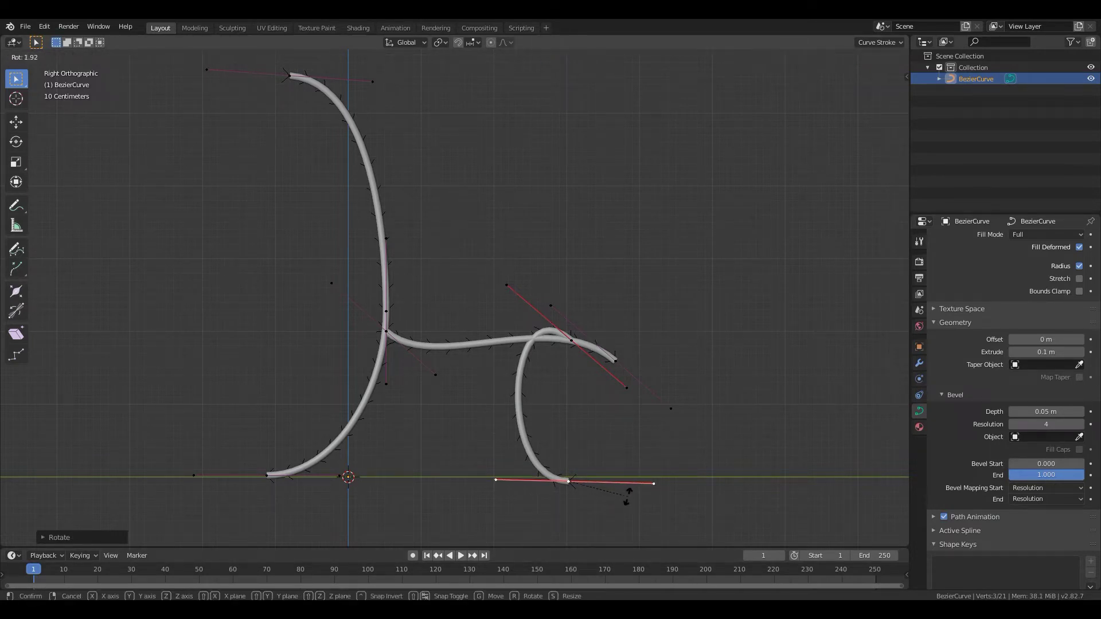
{"action": "left_click", "coordinate": [630, 496]}
{"action": "key", "text": "g"}
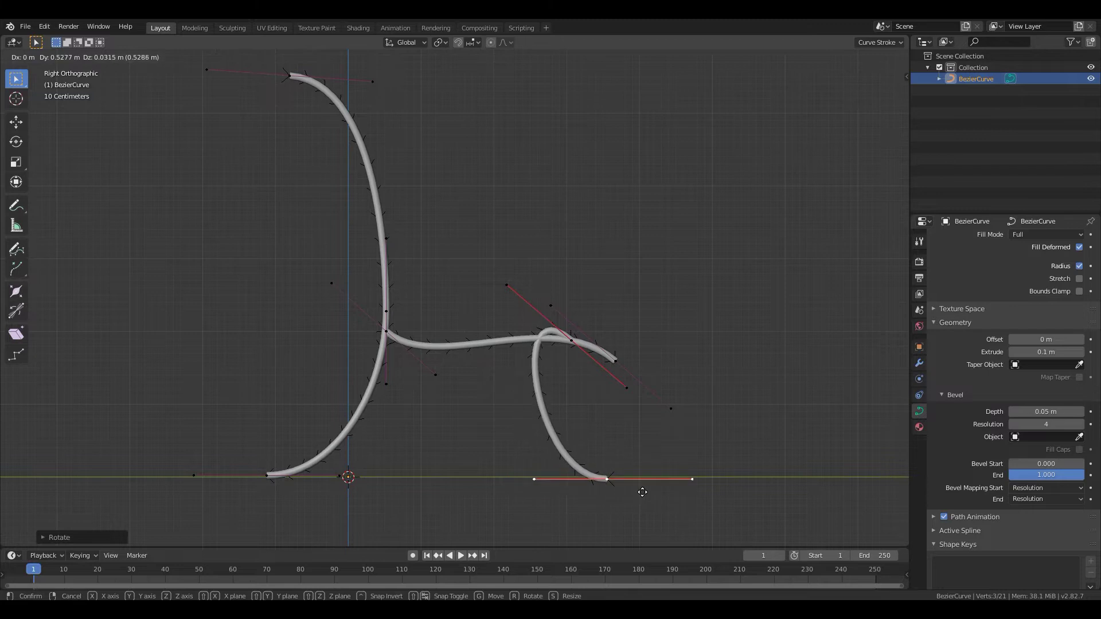
{"action": "left_click", "coordinate": [636, 491]}
- Rotate the leg's top control point so its handles slope down toward the upright curve, and scale the handles down
{"action": "left_click", "coordinate": [573, 339]}
{"action": "key", "text": "r"}
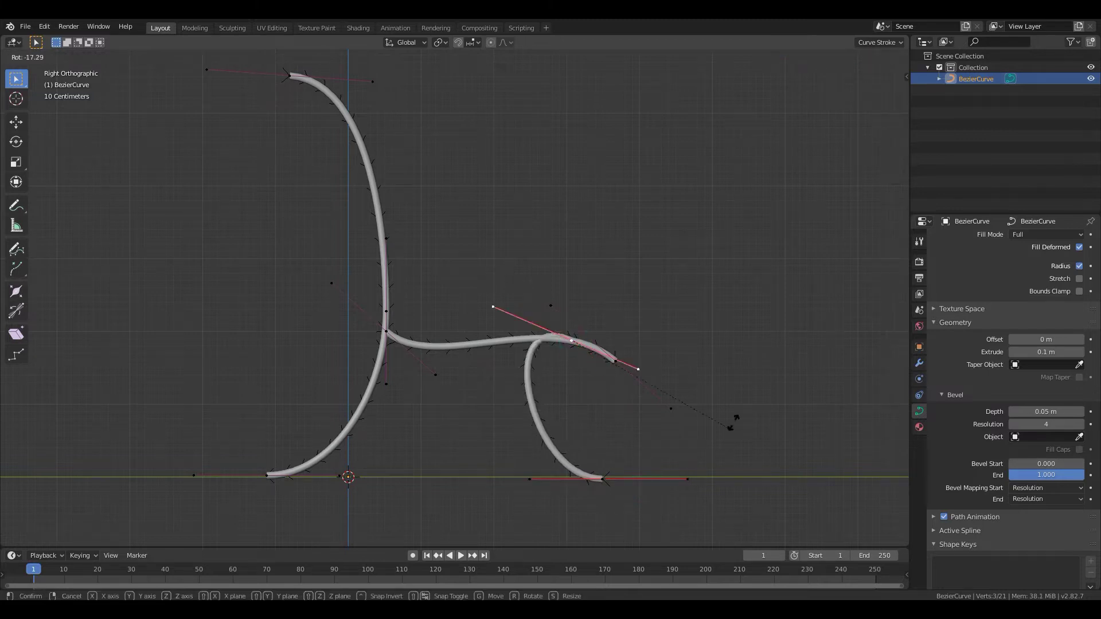
{"action": "left_click", "coordinate": [663, 254]}
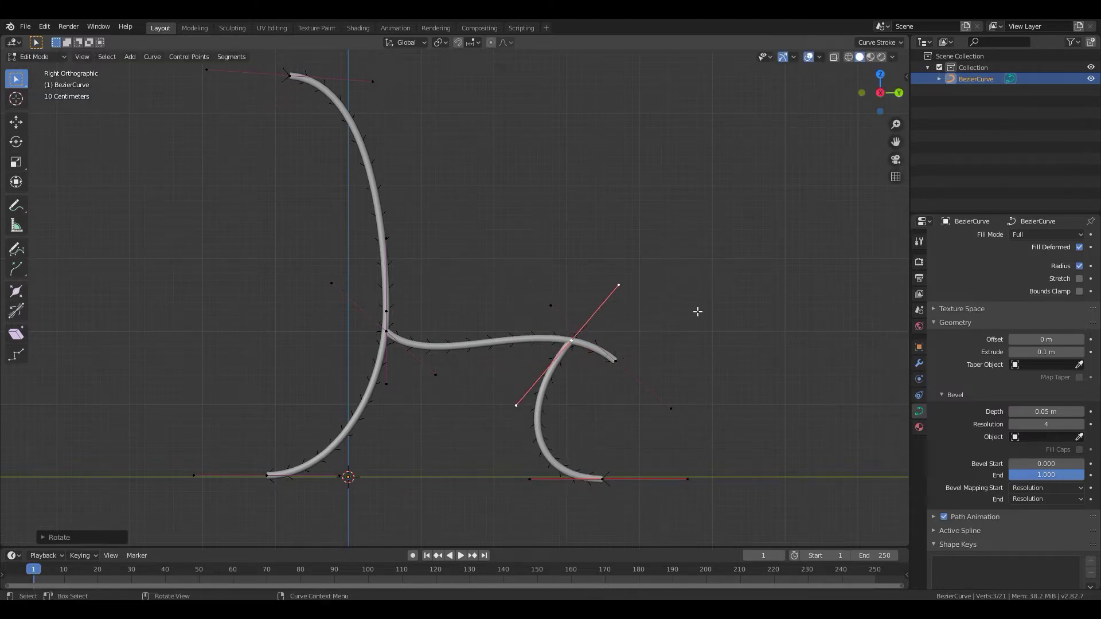
{"action": "key", "text": "s"}
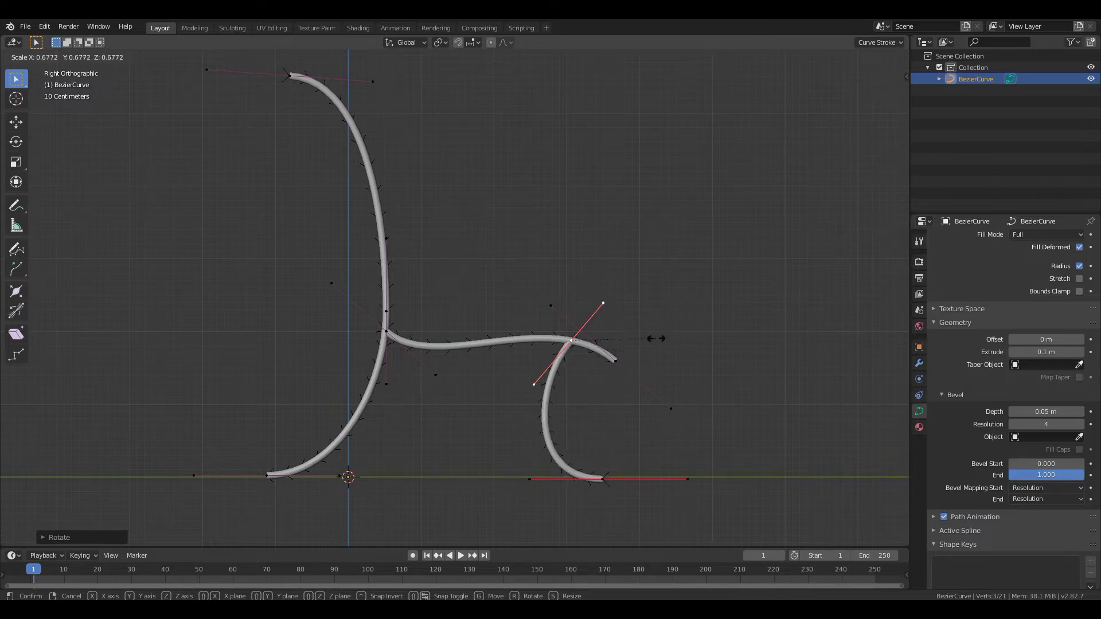
{"action": "left_click", "coordinate": [635, 356]}
- Move the inner handle of the leg's bottom point about 0.29 m outward along Y
{"action": "left_click", "coordinate": [543, 484]}
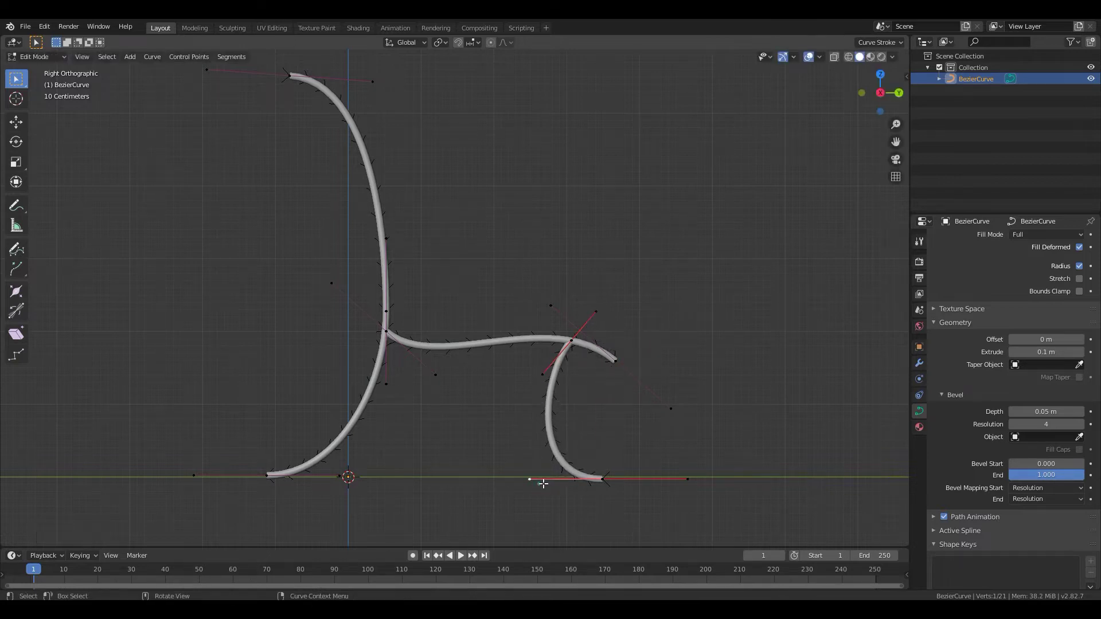
{"action": "key", "text": "g"}
{"action": "key", "text": "y"}
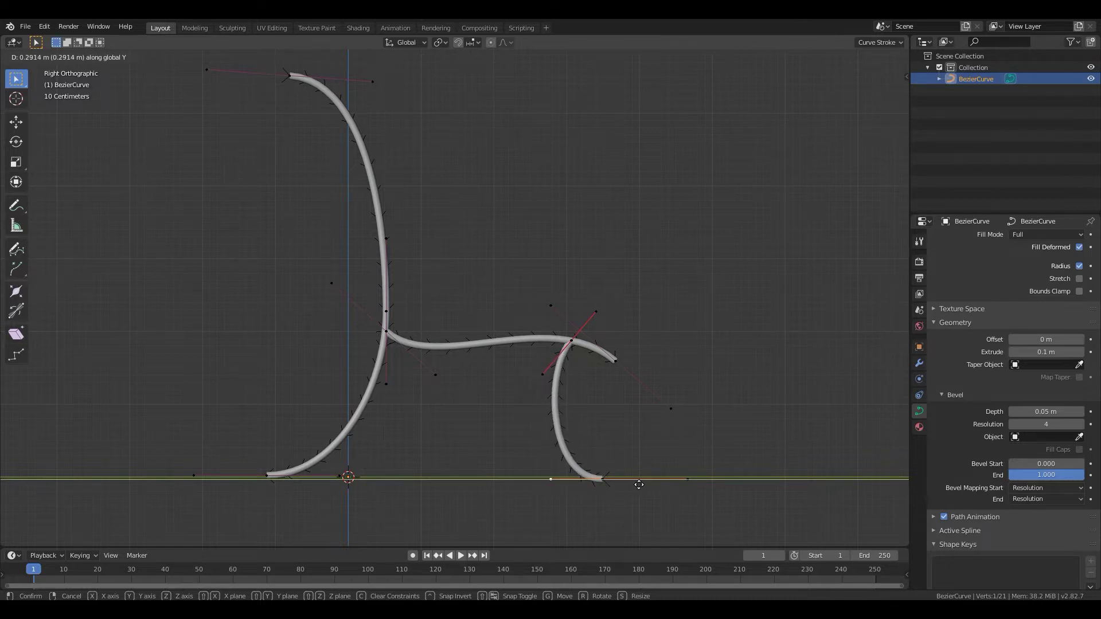
{"action": "left_click", "coordinate": [639, 484]}
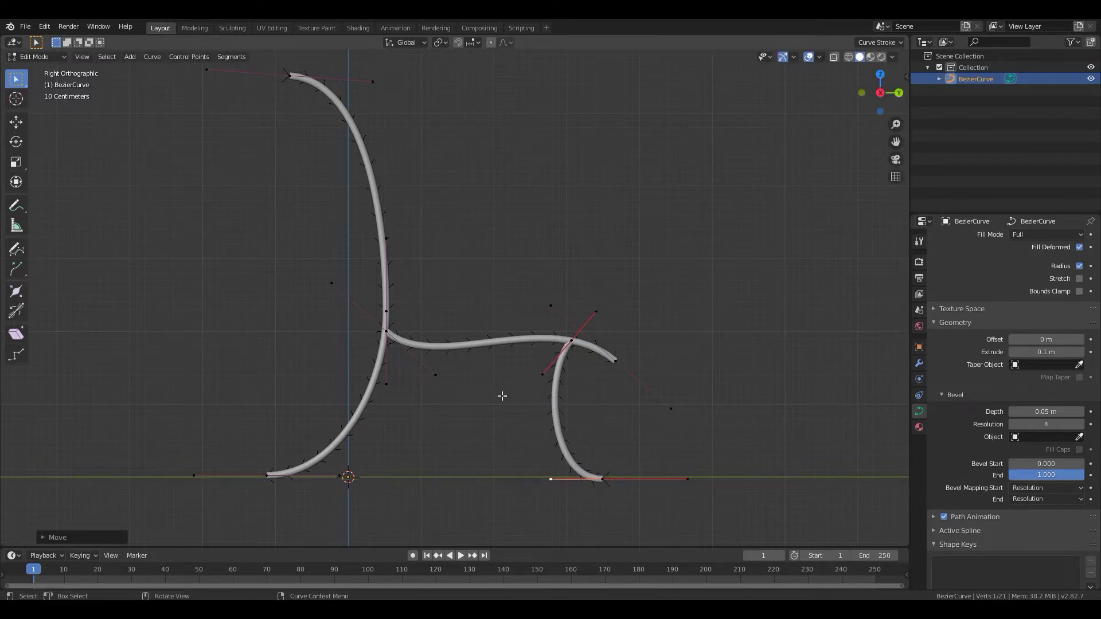
- Duplicate the front leg's top control point onto the lower rear upright, and extrude the copy about 2.6 m across to the front leg as a brace
{"action": "left_click", "coordinate": [570, 342]}
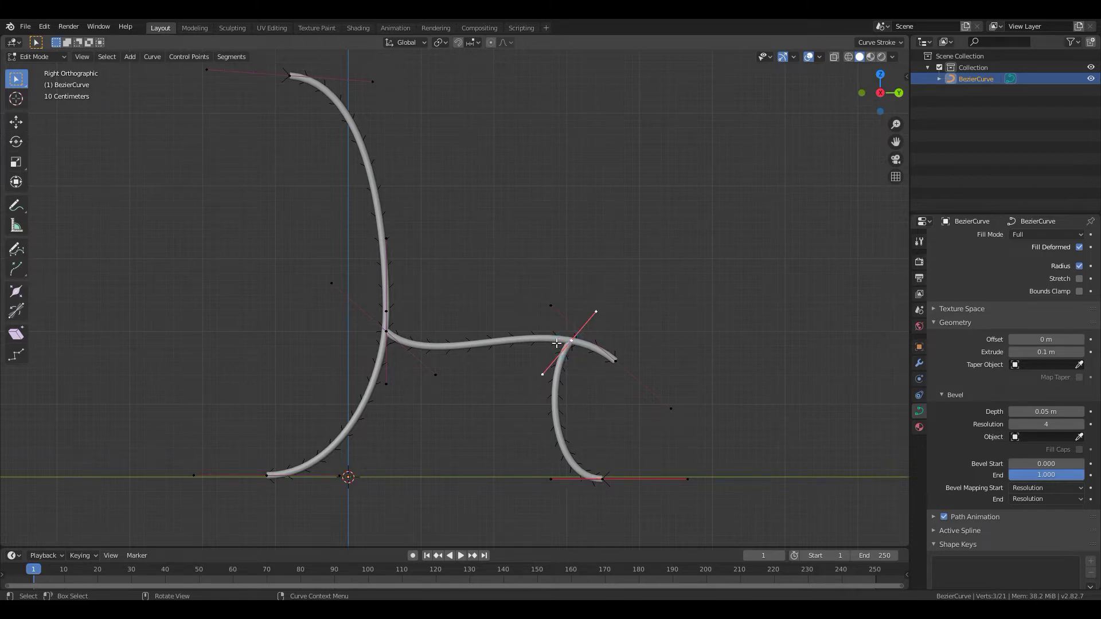
{"action": "key", "text": "e"}
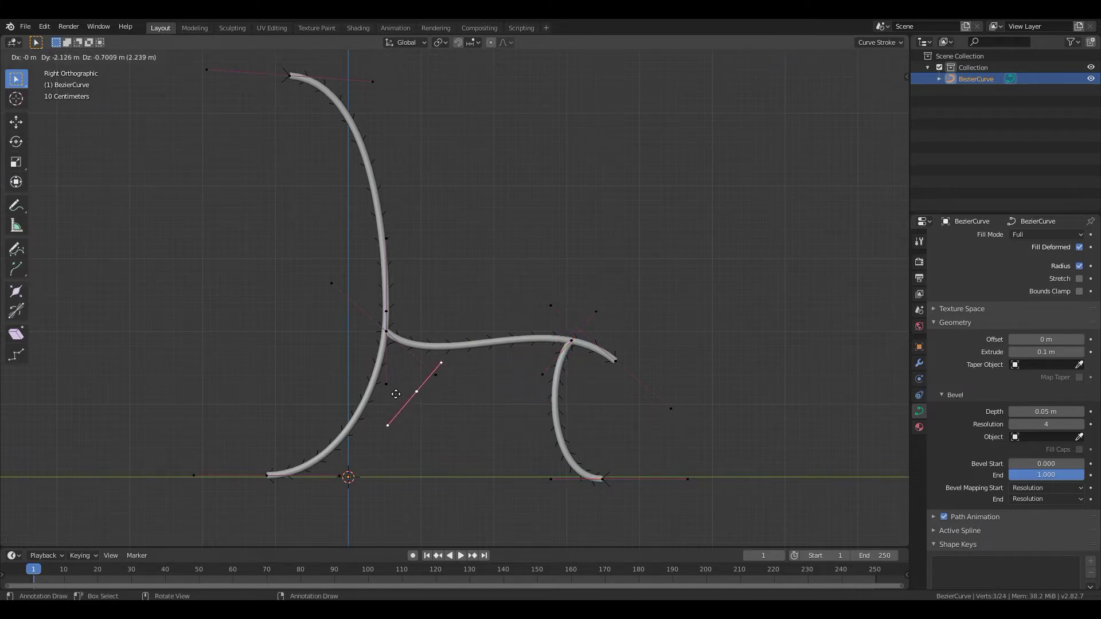
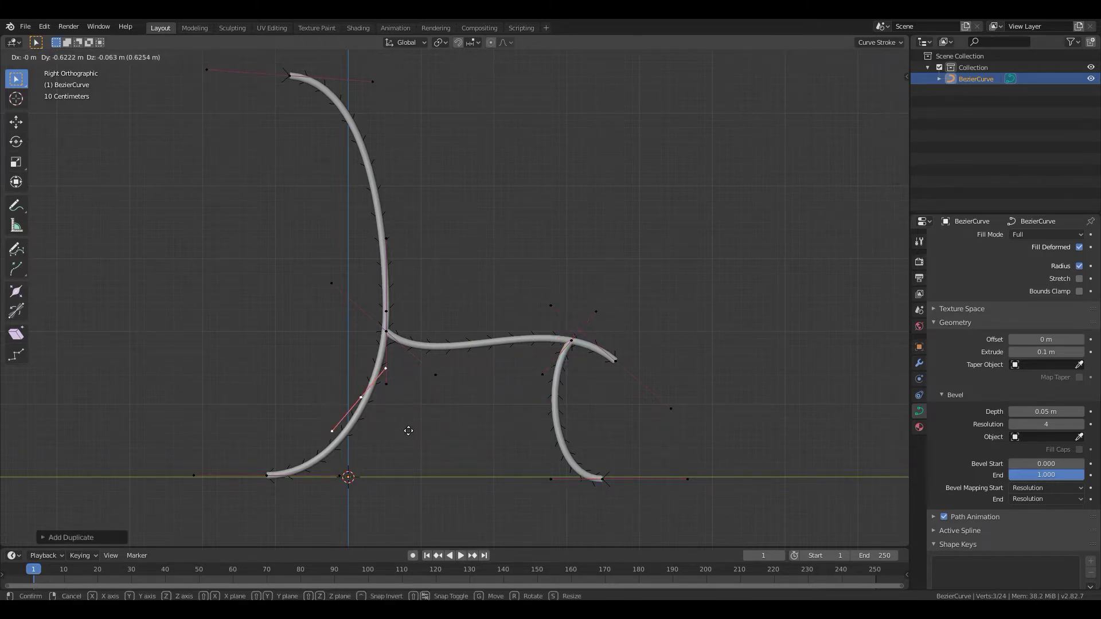
{"action": "left_click", "coordinate": [411, 438]}
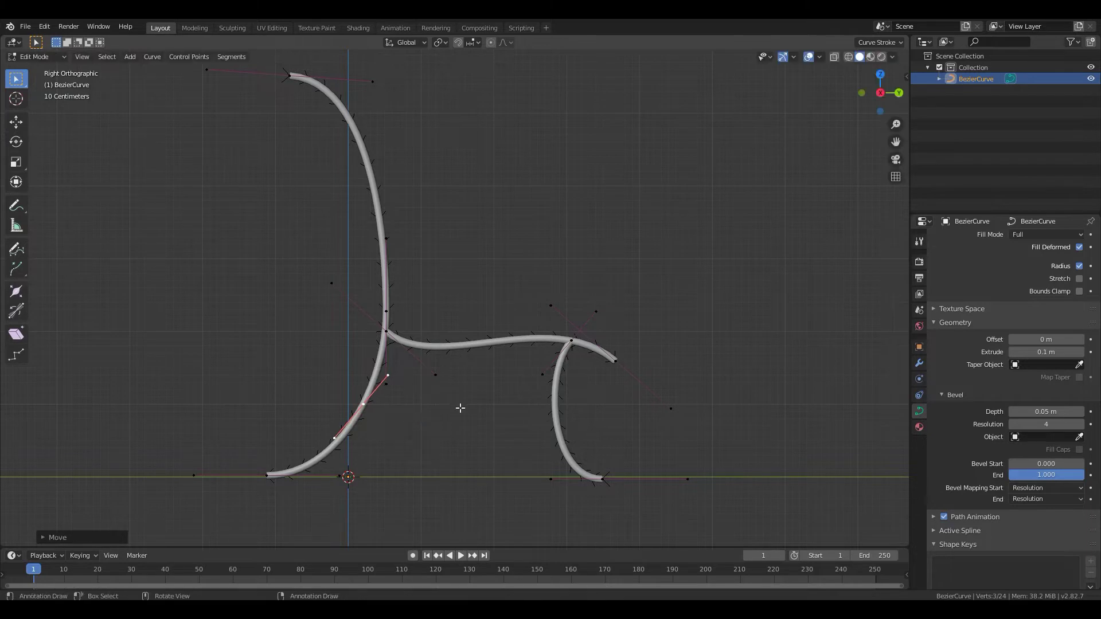
{"action": "key", "text": "e"}
{"action": "left_click", "coordinate": [635, 406]}
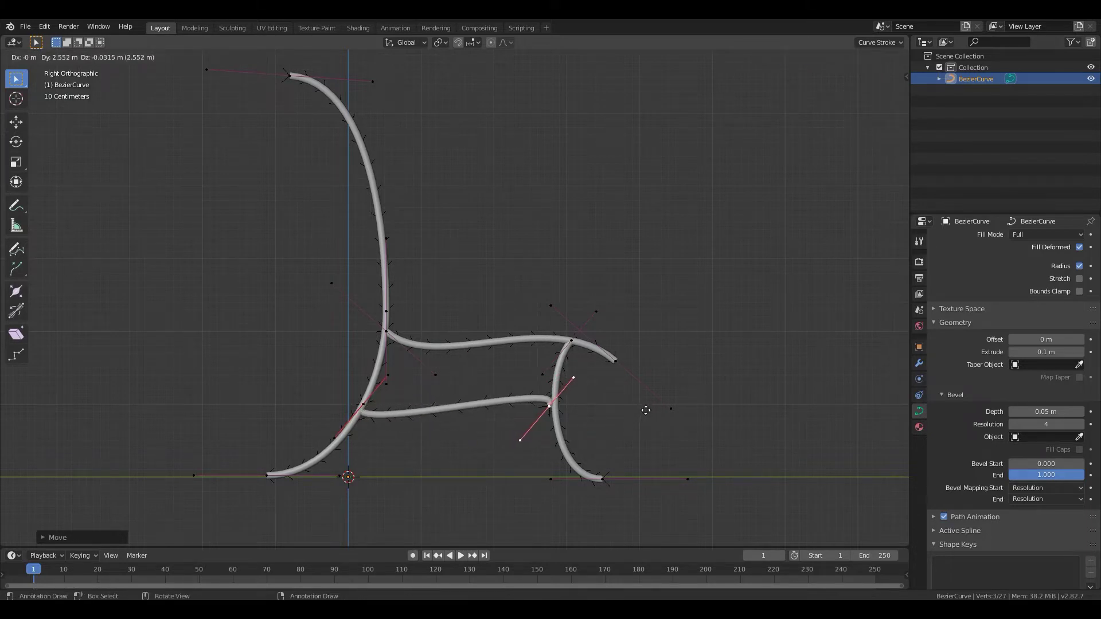
{"action": "right_click", "coordinate": [651, 415]}
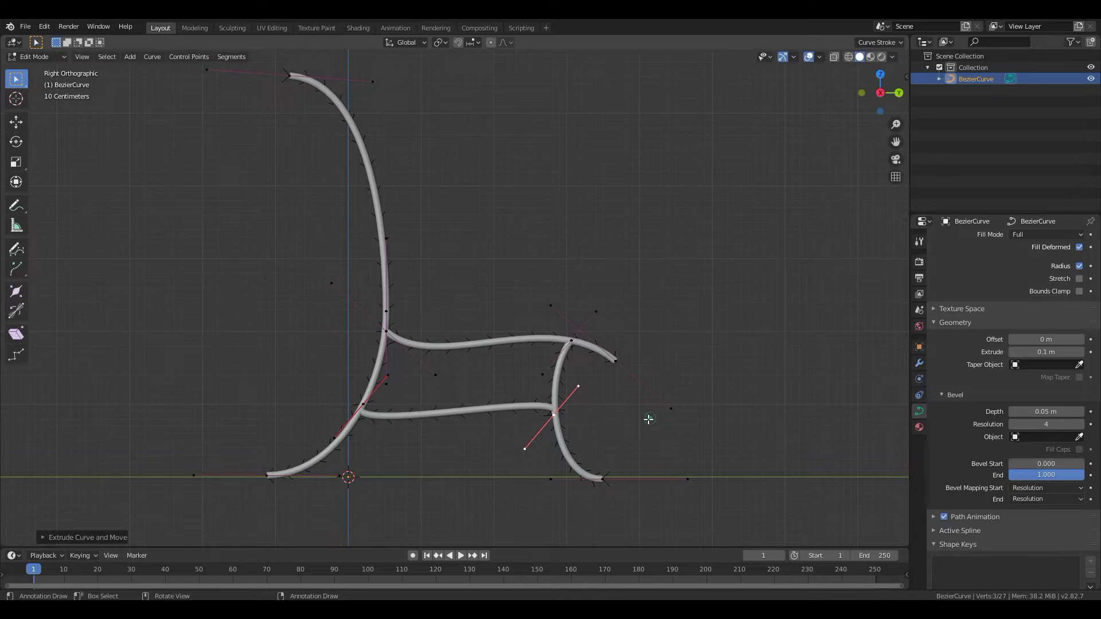
- Rotate the brace's rear end point about -183 degrees so the brace arches upward out of the rear upright
{"action": "left_click", "coordinate": [366, 409]}
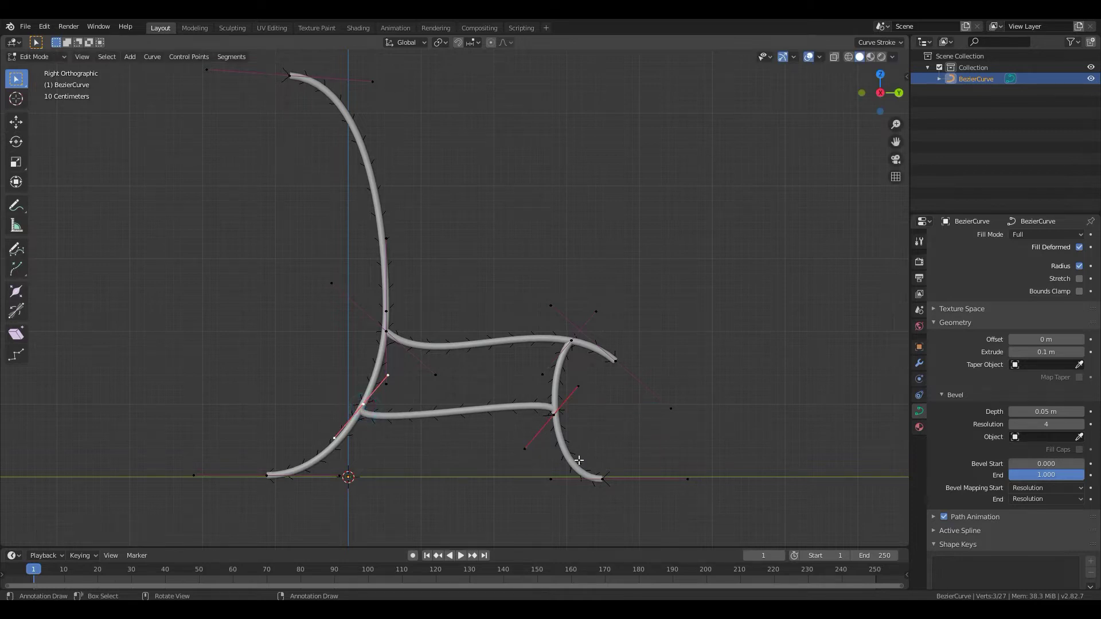
{"action": "key", "text": "r"}
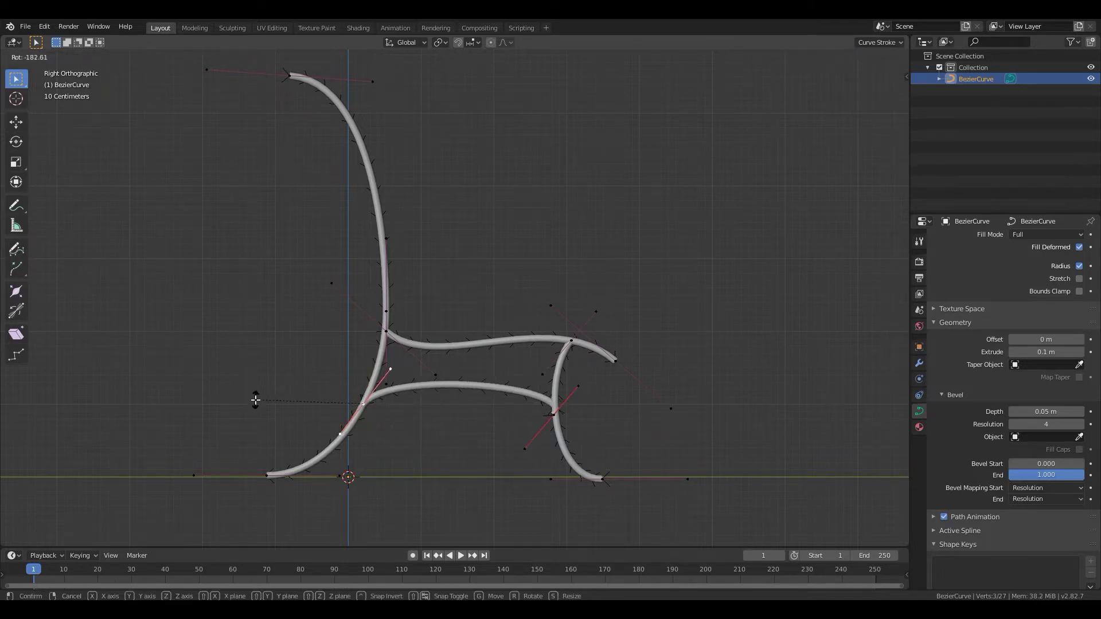
{"action": "left_click", "coordinate": [256, 398]}
- Rotate the brace's front end point until its handles follow the front leg, and nudge the point about 0.02 m onto the leg
{"action": "left_click", "coordinate": [565, 418]}
{"action": "key", "text": "r"}
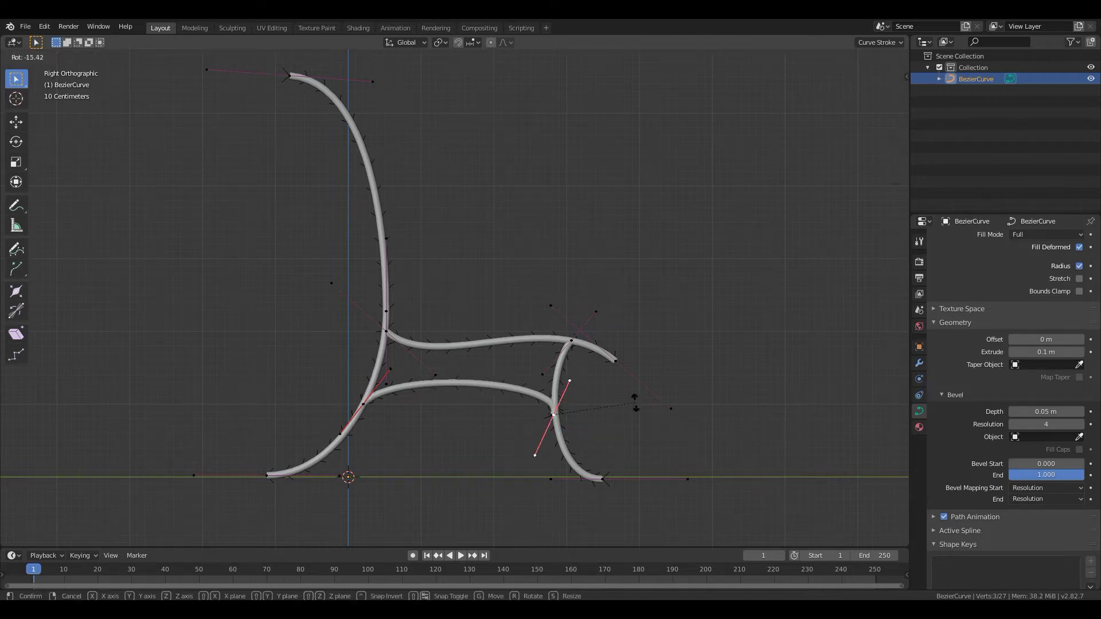
{"action": "left_click", "coordinate": [588, 373]}
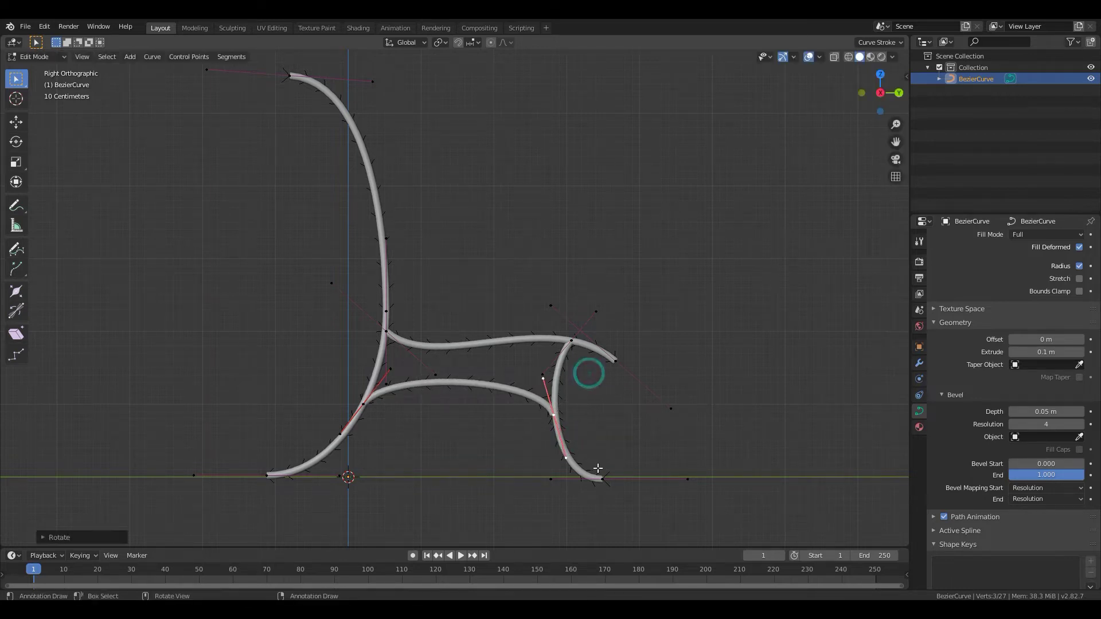
{"action": "key", "text": "g"}
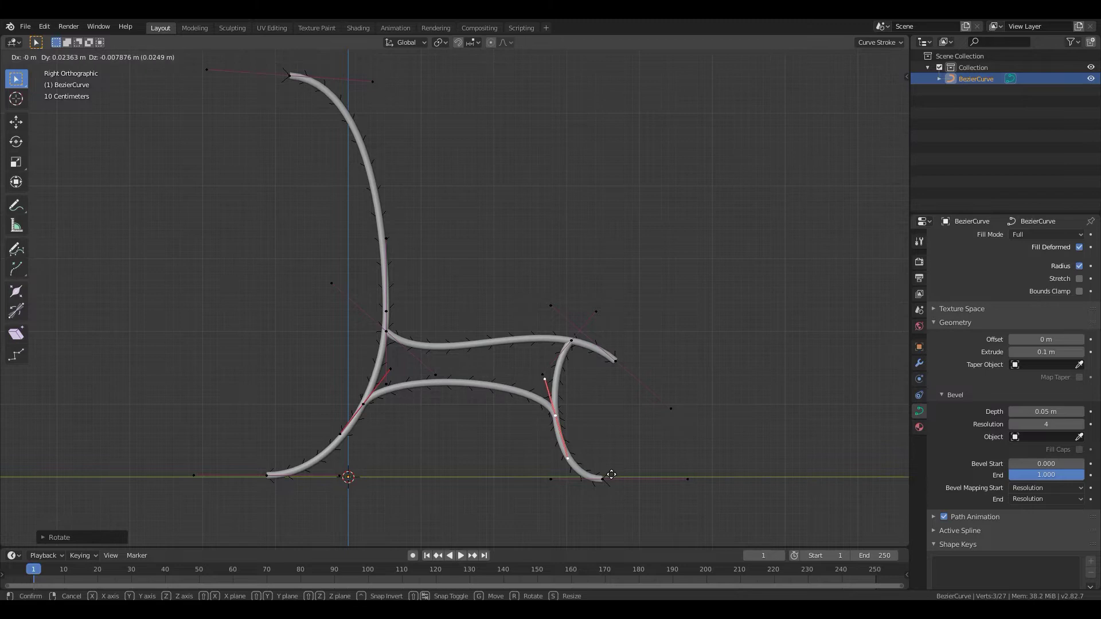
{"action": "left_click", "coordinate": [609, 475]}
- Raise the upper handle of the brace's rear end point, and shift the whole point about 0.07 m down along the rear upright
{"action": "left_click", "coordinate": [397, 374]}
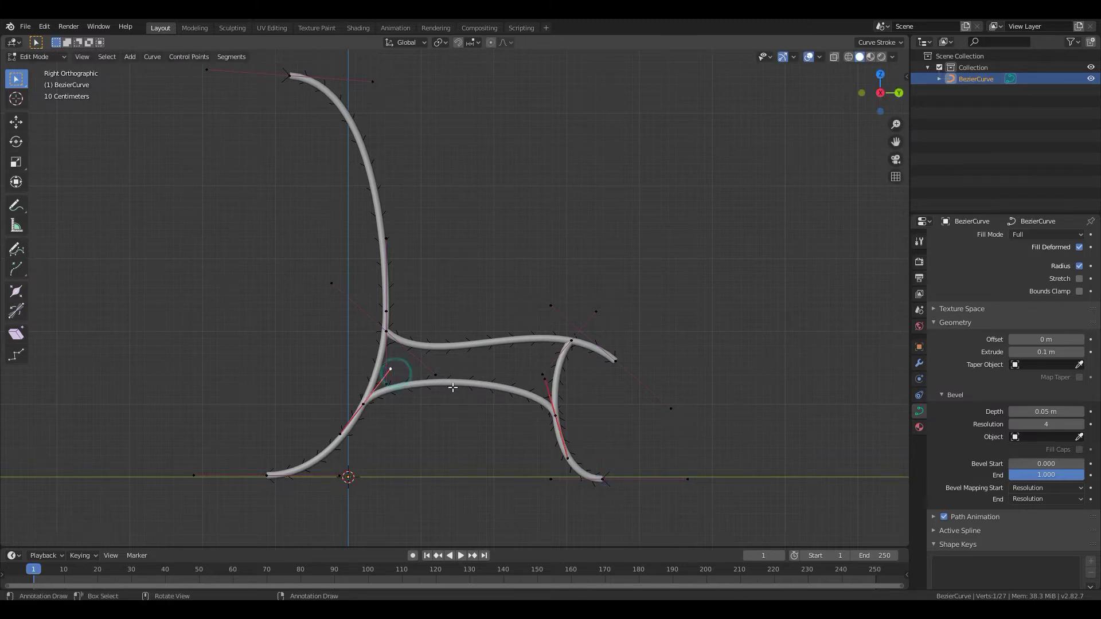
{"action": "key", "text": "g"}
{"action": "left_click", "coordinate": [462, 376]}
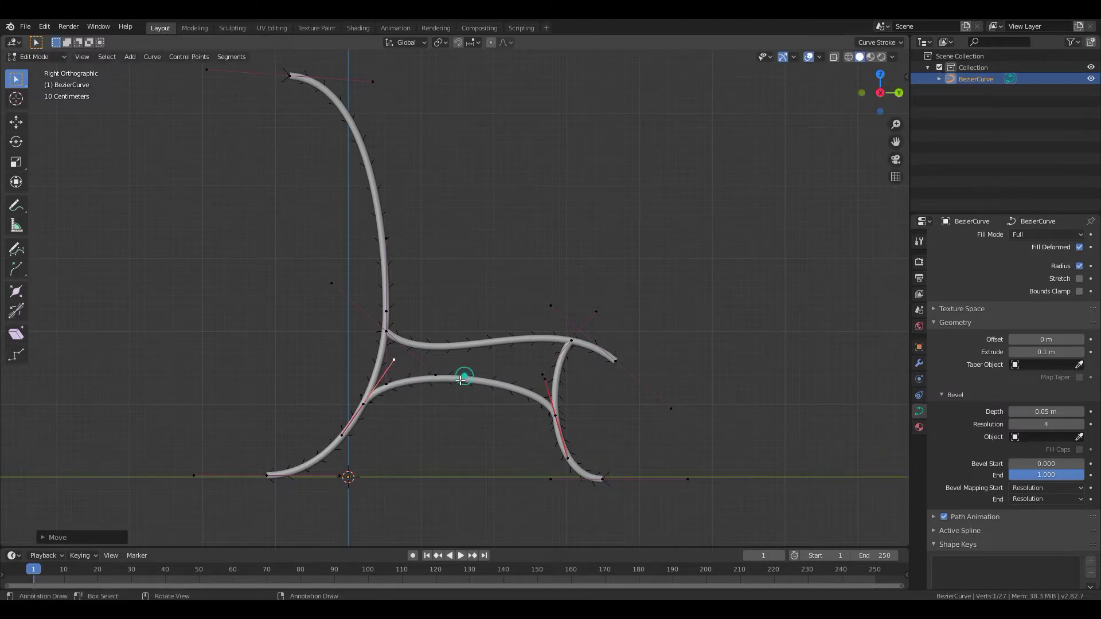
{"action": "left_click", "coordinate": [365, 404]}
{"action": "key", "text": "g"}
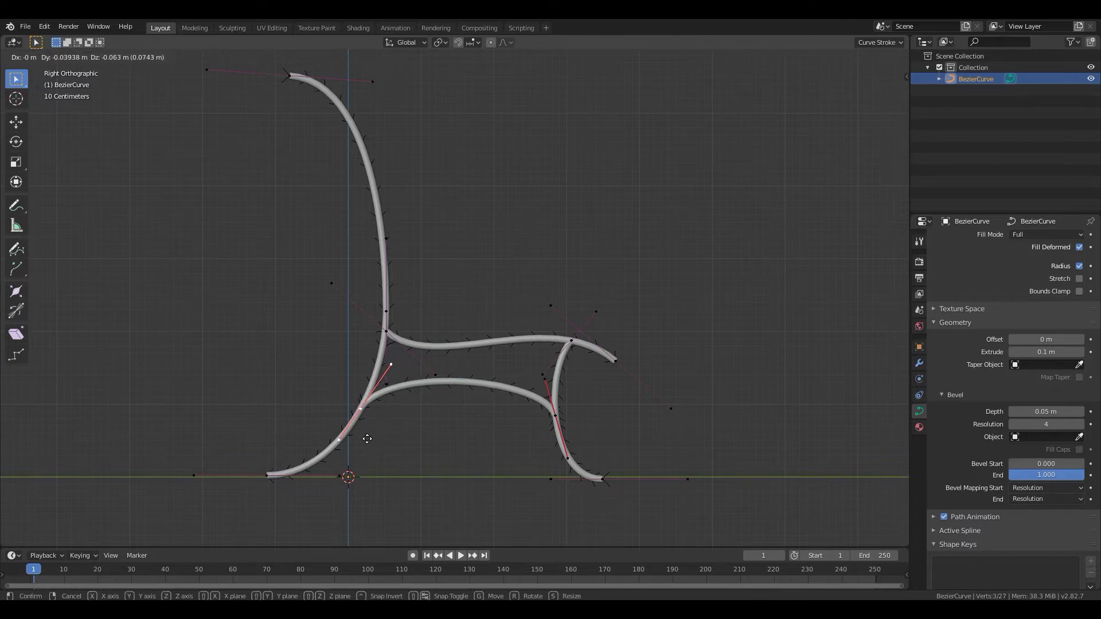
{"action": "left_click", "coordinate": [367, 438]}
- Move the upper handle of the brace's front end point about 0.19 m back and 0.27 m up to strengthen the arch
{"action": "left_click", "coordinate": [552, 379]}
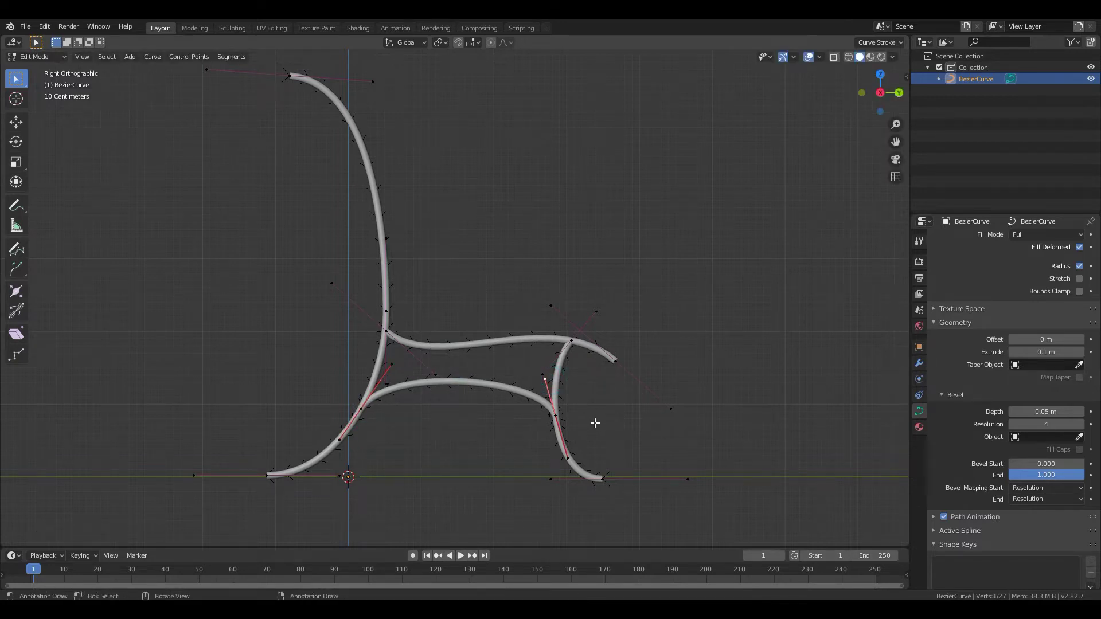
{"action": "key", "text": "g"}
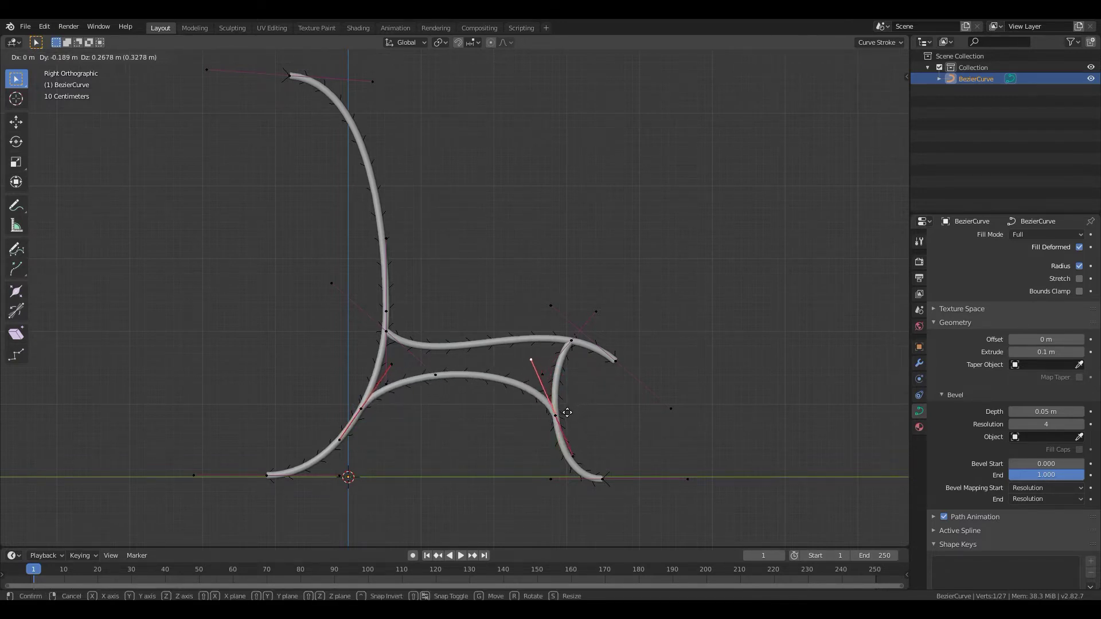
{"action": "left_click", "coordinate": [568, 412]}
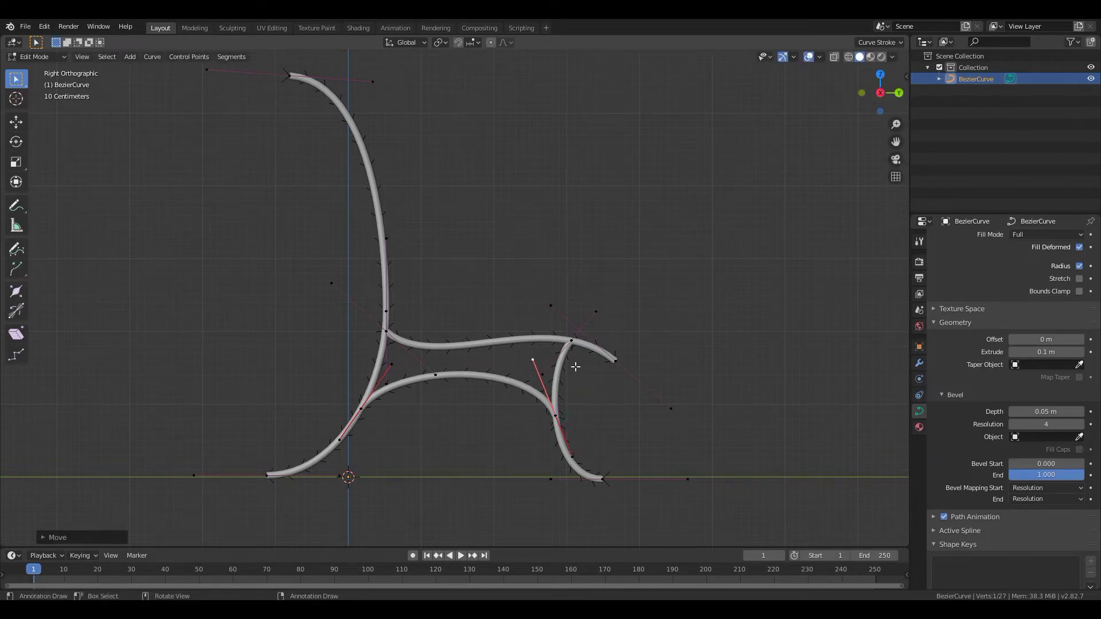
- Move the rear foot point about 0.3 m forward along Y, and shift the brace's rear end about 0.15 m back onto the upright
{"action": "left_click", "coordinate": [255, 474]}
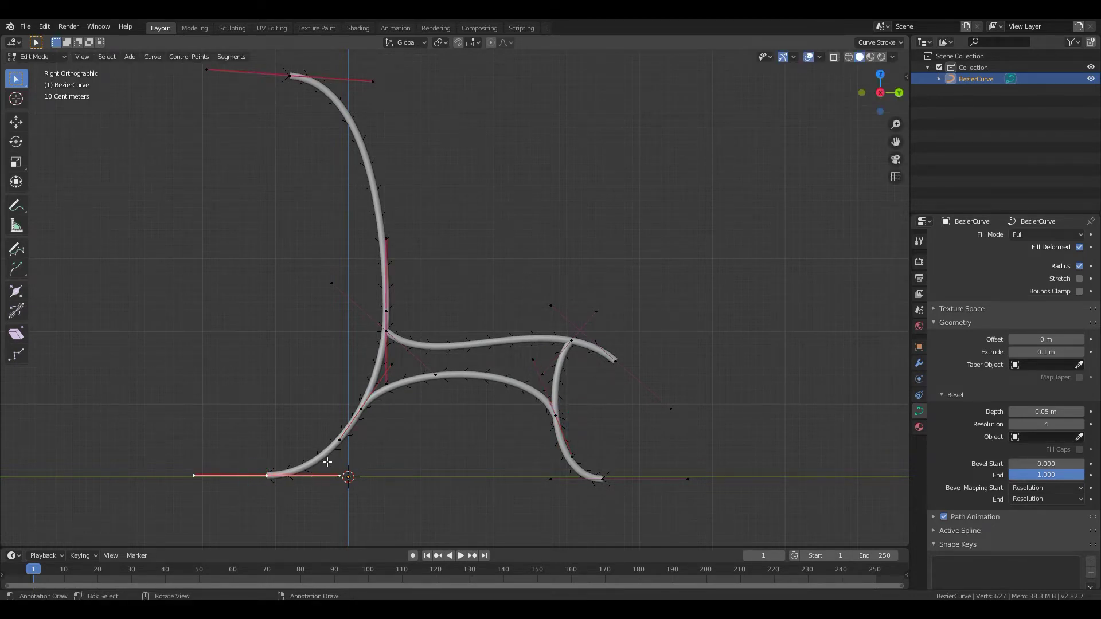
{"action": "key", "text": "g"}
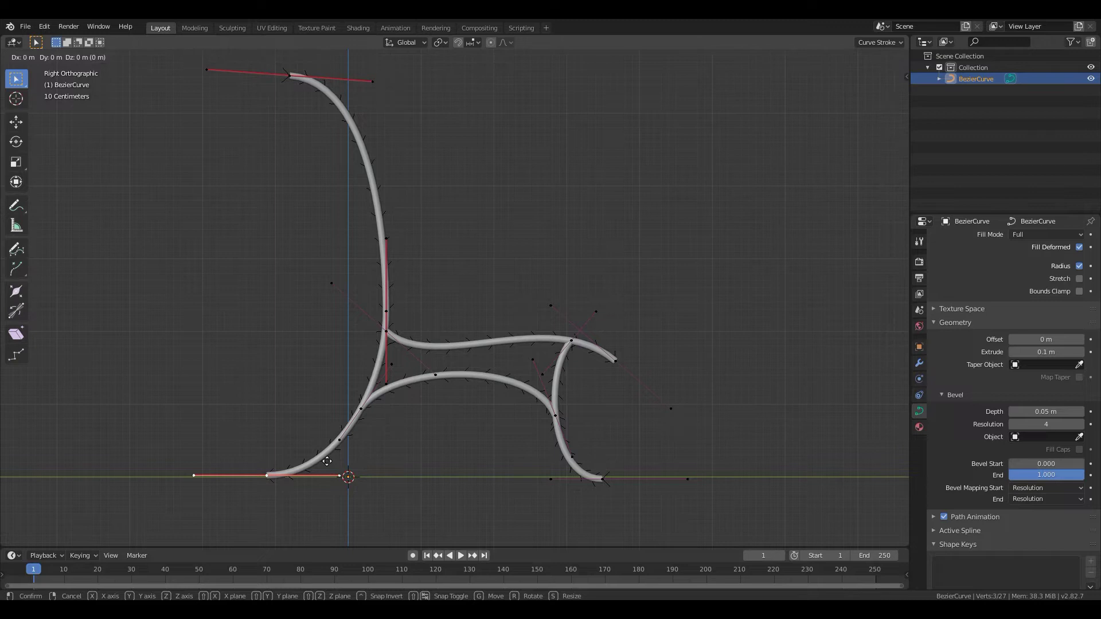
{"action": "key", "text": "y"}
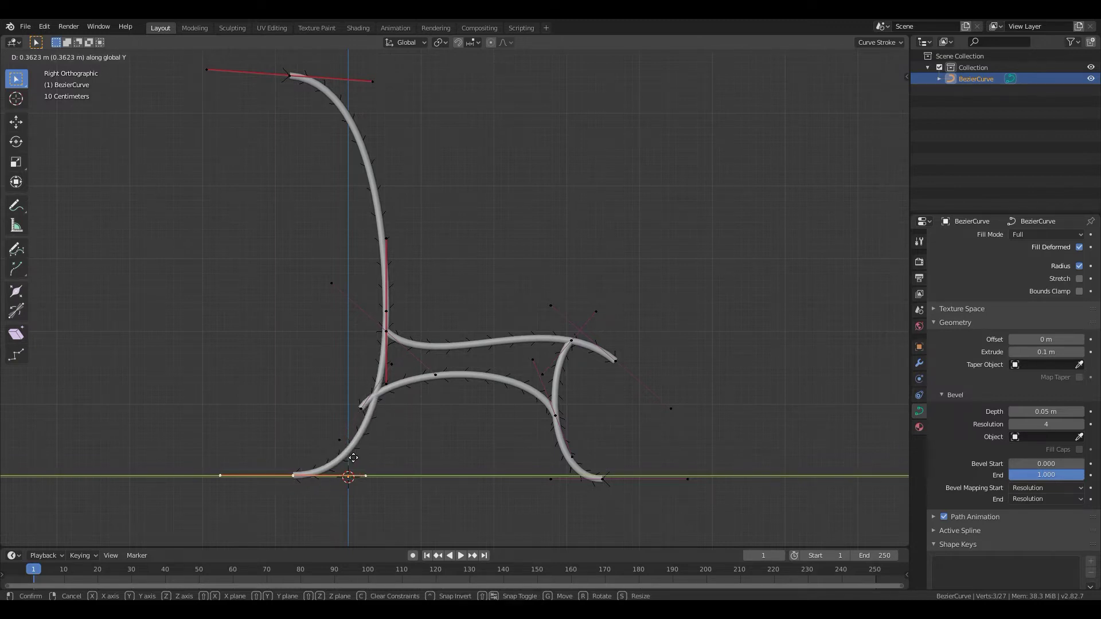
{"action": "left_click", "coordinate": [346, 455]}
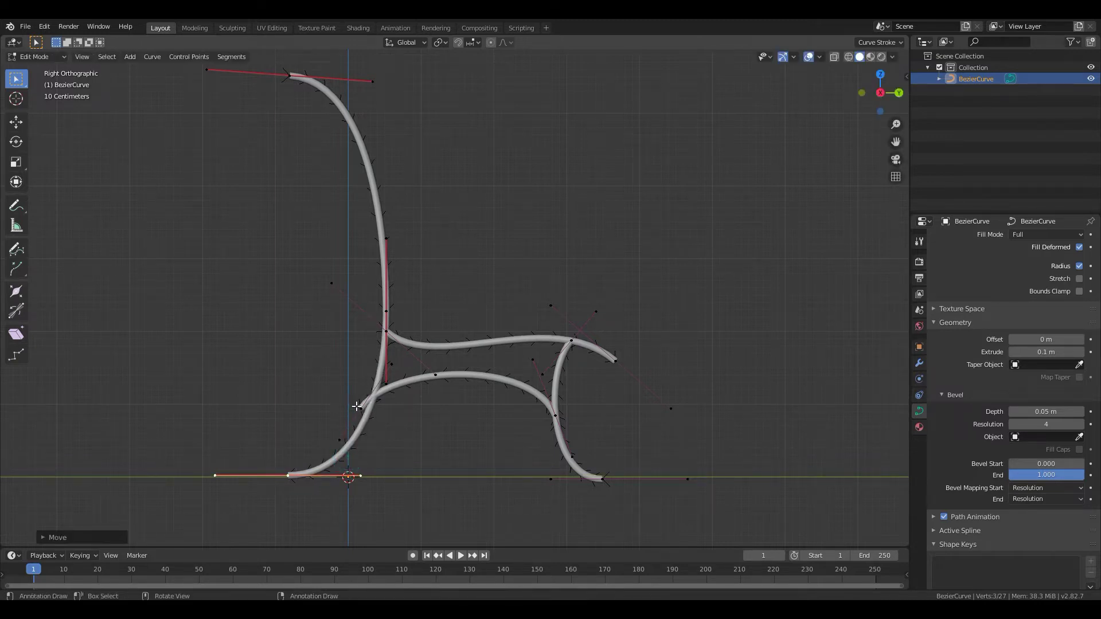
{"action": "left_click", "coordinate": [361, 408]}
{"action": "key", "text": "g"}
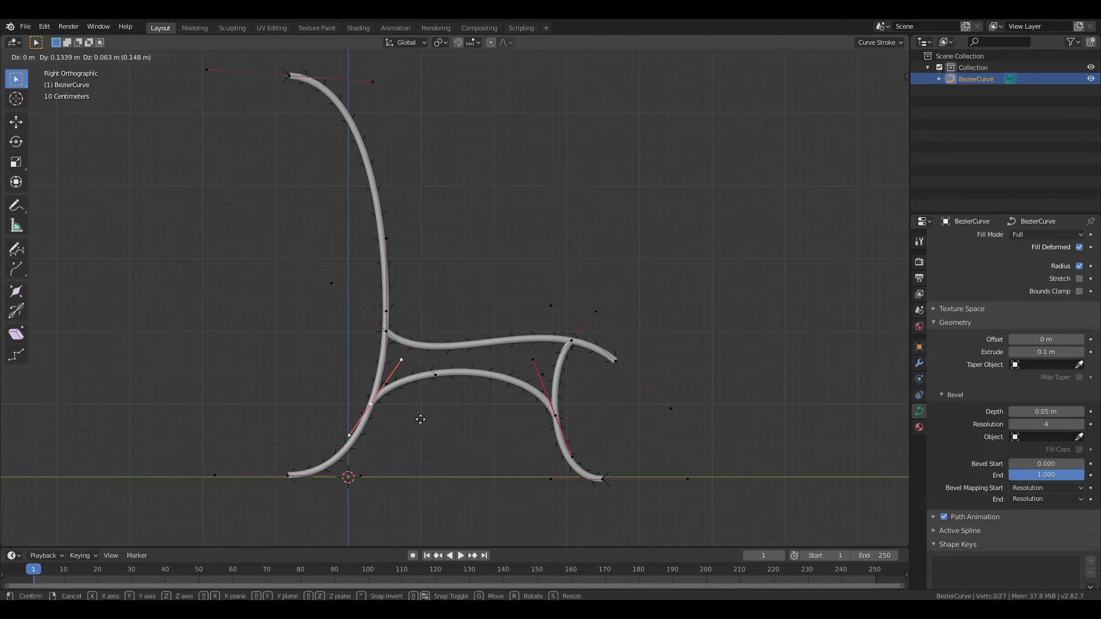
{"action": "left_click", "coordinate": [420, 419]}
- Lower the backrest's top control point about 1.25 m and shift it about 0.2 m forward in the right side view
{"action": "left_click", "coordinate": [295, 85]}
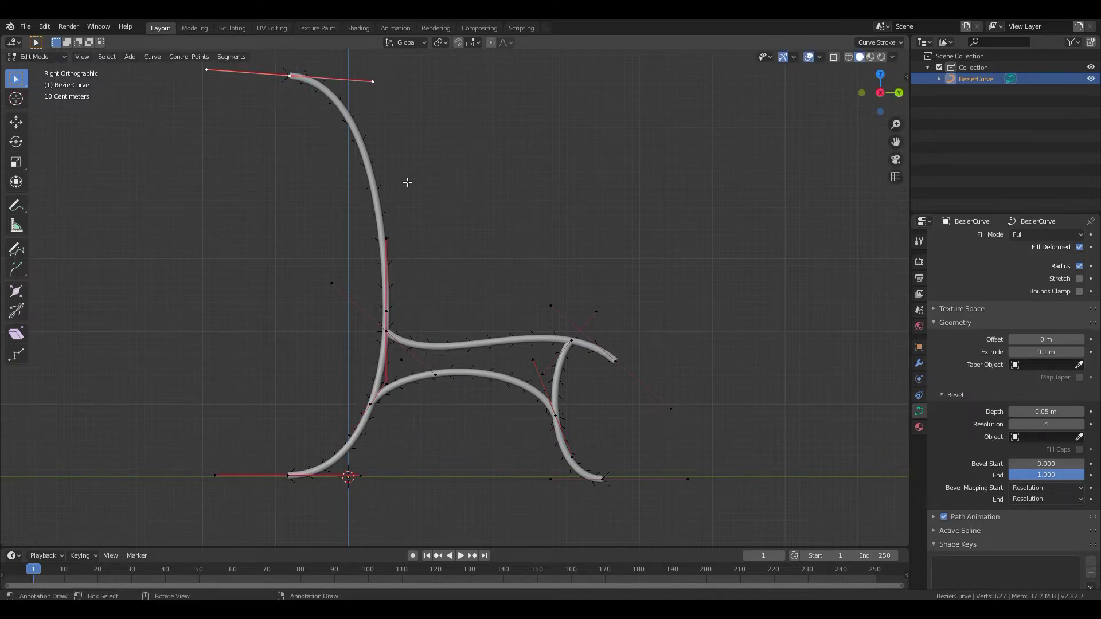
{"action": "middle_click_drag", "start_coordinate": [401, 235], "coordinate": [604, 324]}
{"action": "key", "text": "KP_3"}
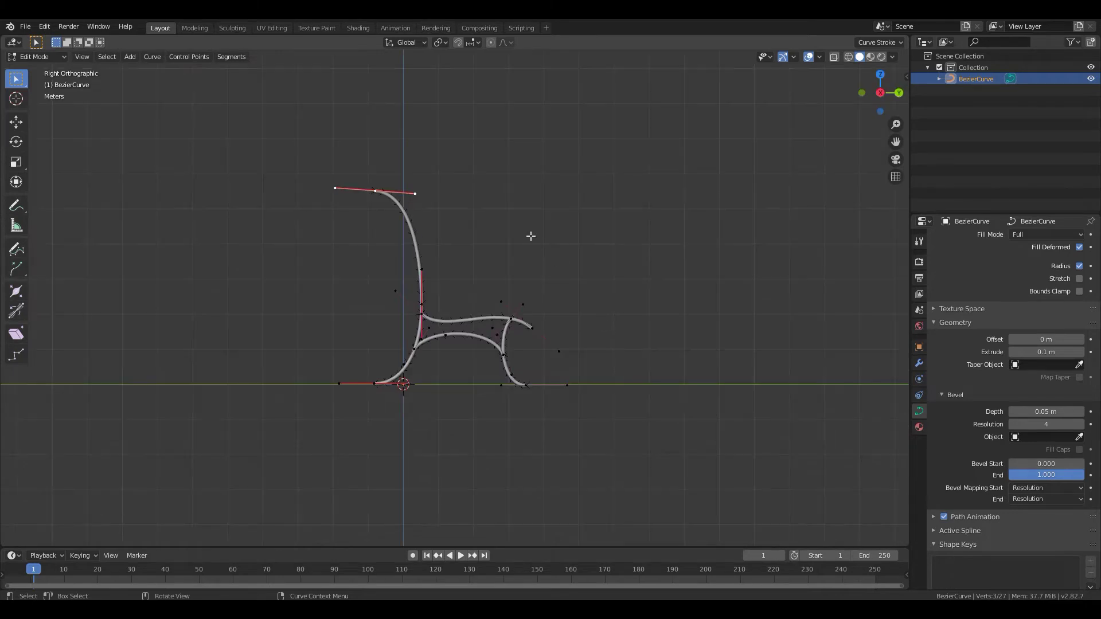
{"action": "scroll", "coordinate": [403, 252], "scroll_direction": "up", "scroll_amount": 2}
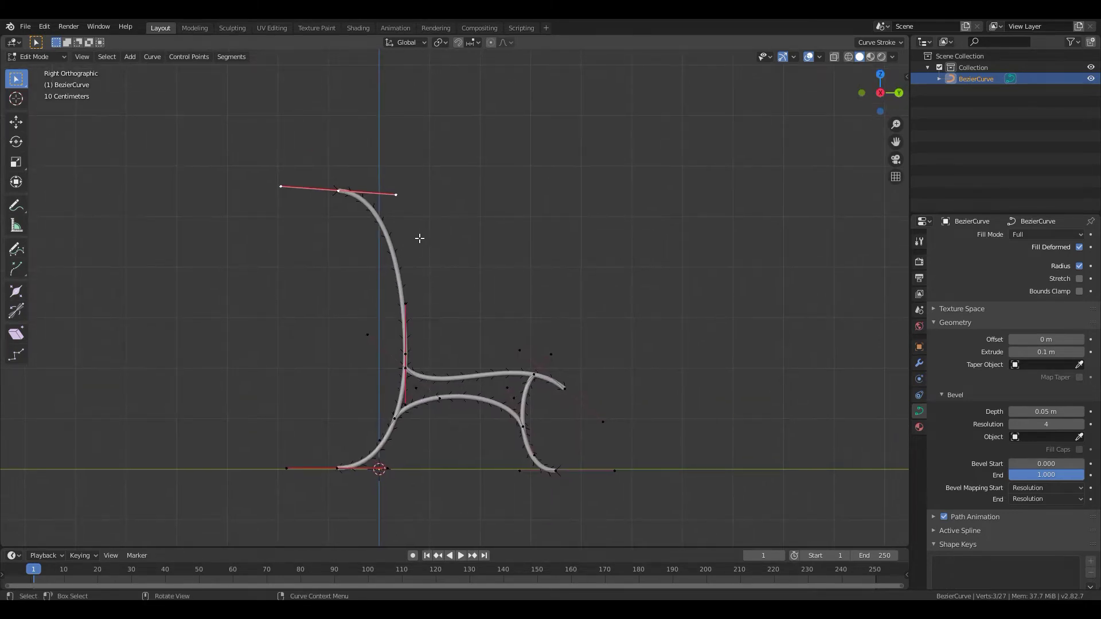
{"action": "key", "text": "g"}
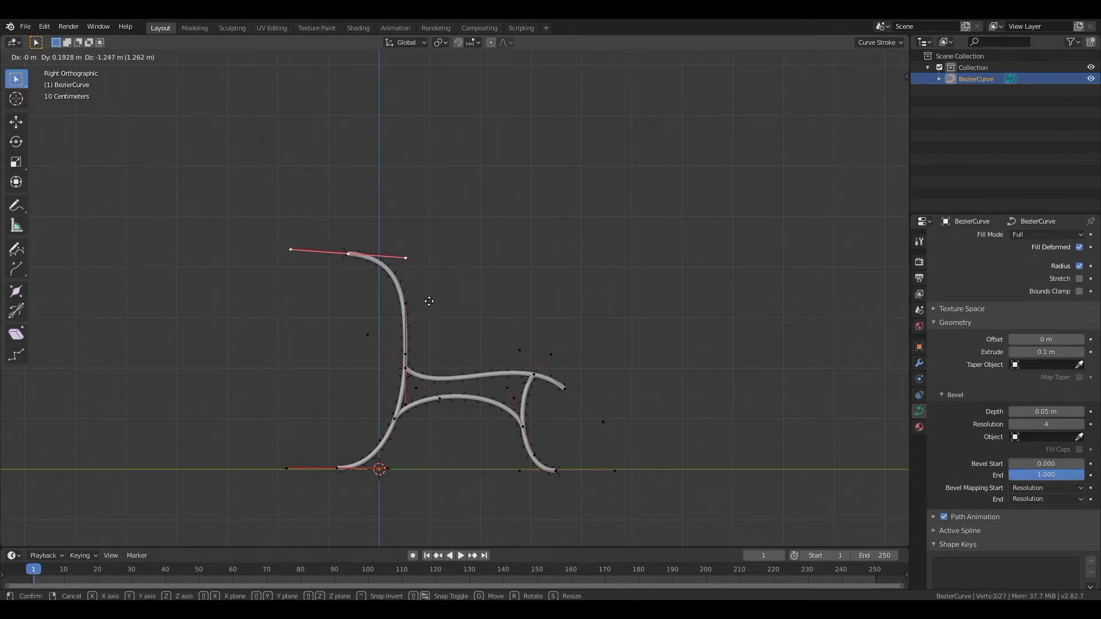
{"action": "left_click", "coordinate": [428, 301]}
- Rotate and reposition the backrest's top point so it sits slightly higher with its handles sloping down toward the front
{"action": "key", "text": "r"}
{"action": "left_click", "coordinate": [420, 348]}
{"action": "key", "text": "g"}
{"action": "left_click", "coordinate": [420, 328]}
{"action": "key", "text": "r"}
{"action": "left_click", "coordinate": [434, 312]}
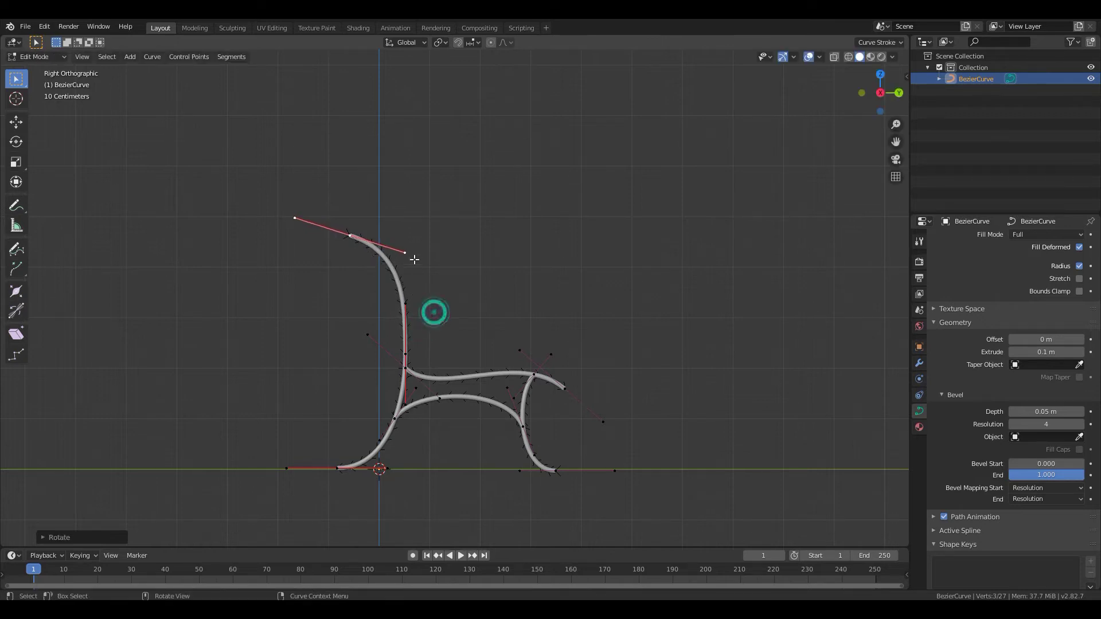
- Move the front handle of the backrest's top point about 0.4 m back and 0.2 m up to soften the bend
{"action": "left_click", "coordinate": [413, 259]}
{"action": "key", "text": "g"}
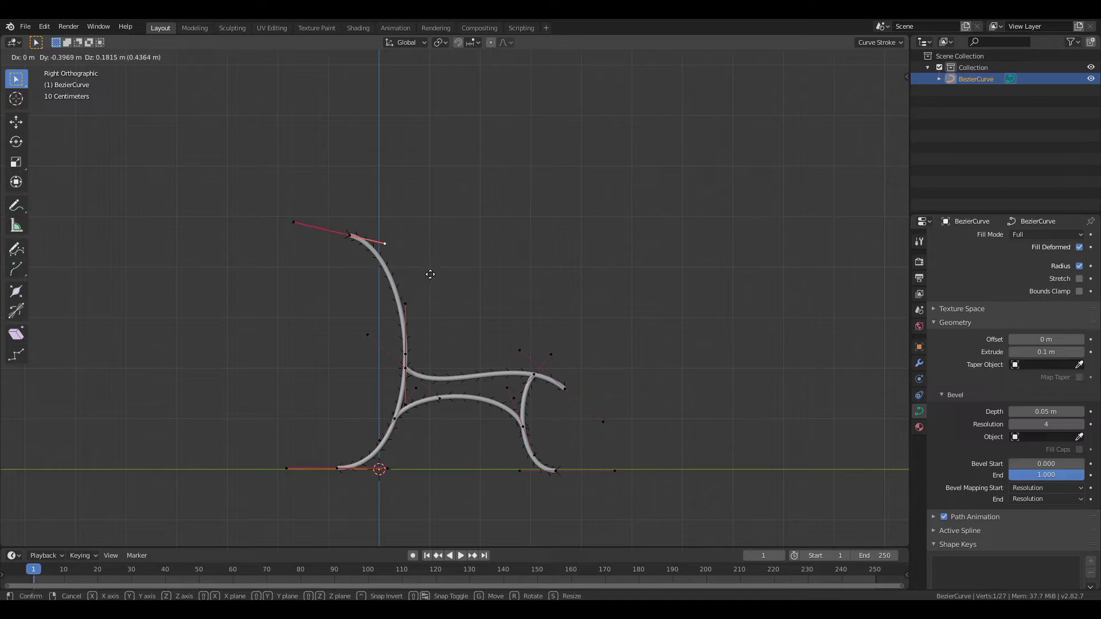
{"action": "left_click", "coordinate": [430, 274]}
- Leave Edit Mode and enable Fill Caps for the bevelled curve so its open ends are closed
{"action": "key", "text": "Tab"}
{"action": "middle_click_drag", "start_coordinate": [618, 310], "coordinate": [445, 413]}
{"action": "middle_click_drag", "start_coordinate": [436, 238], "coordinate": [439, 208]}
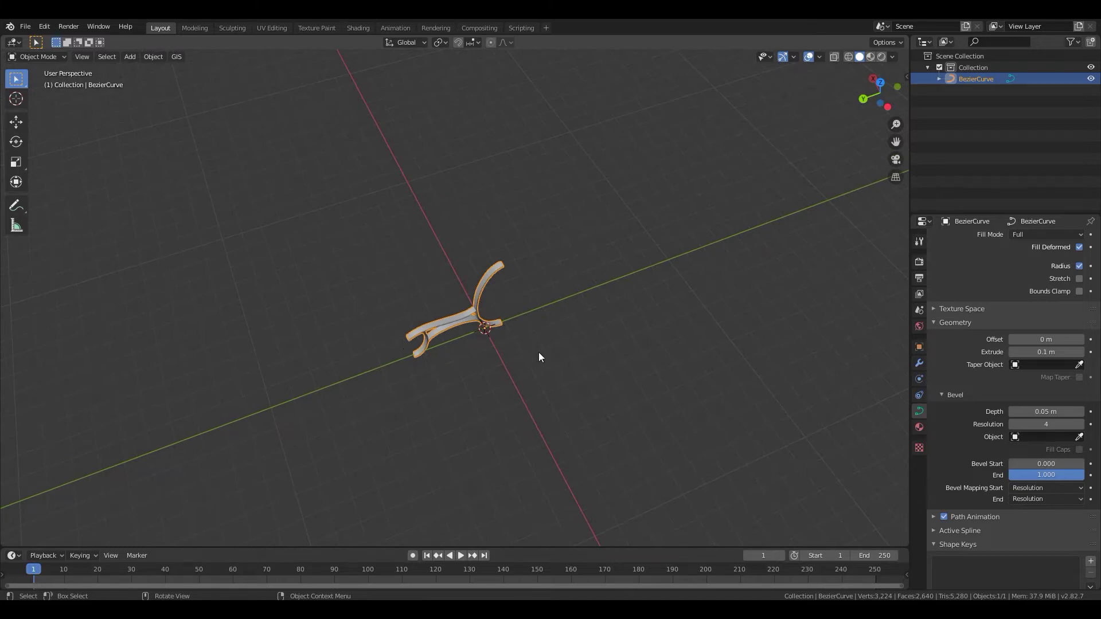
{"action": "middle_click_drag", "start_coordinate": [538, 356], "coordinate": [503, 388]}
{"action": "left_click", "coordinate": [1079, 450]}
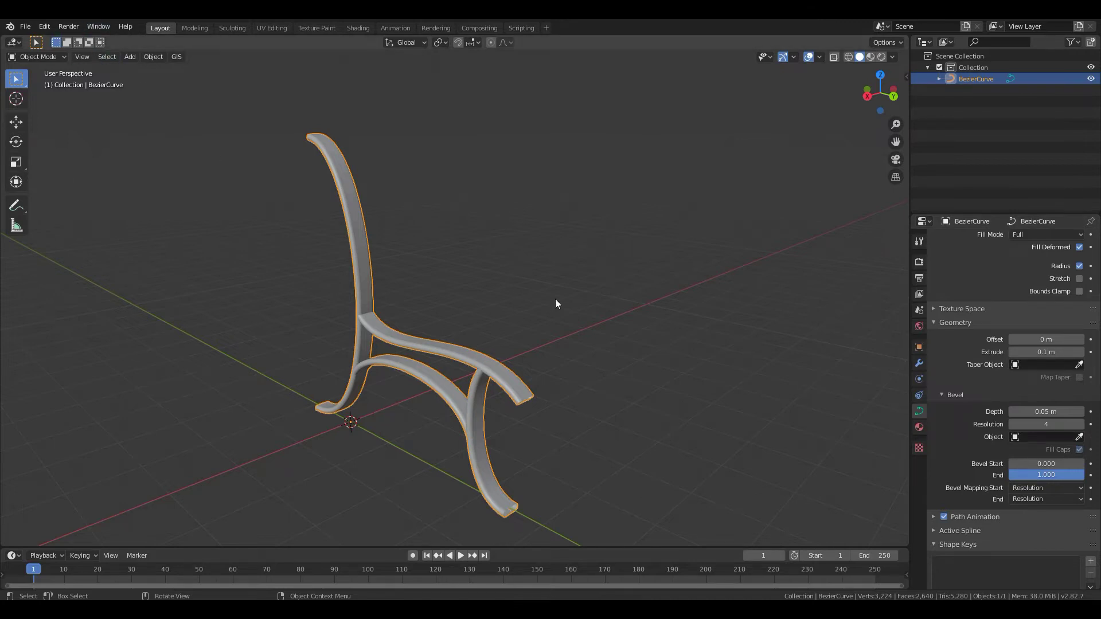
- Convert the frame curve object to a mesh
{"action": "left_click", "coordinate": [920, 366]}
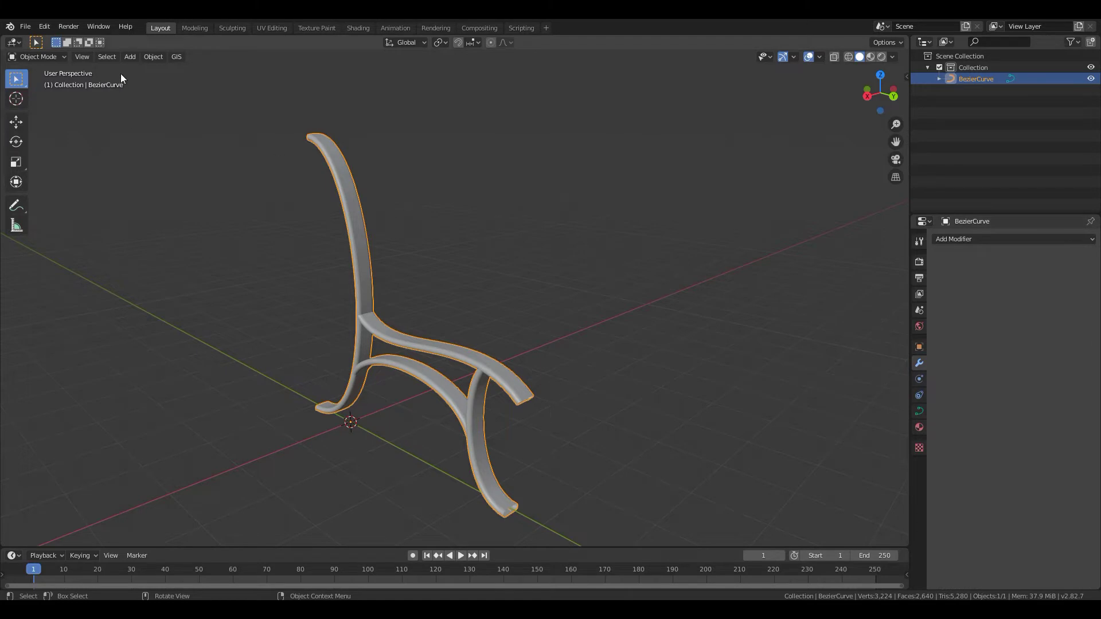
{"action": "left_click", "coordinate": [154, 60]}
{"action": "left_click", "coordinate": [155, 57]}
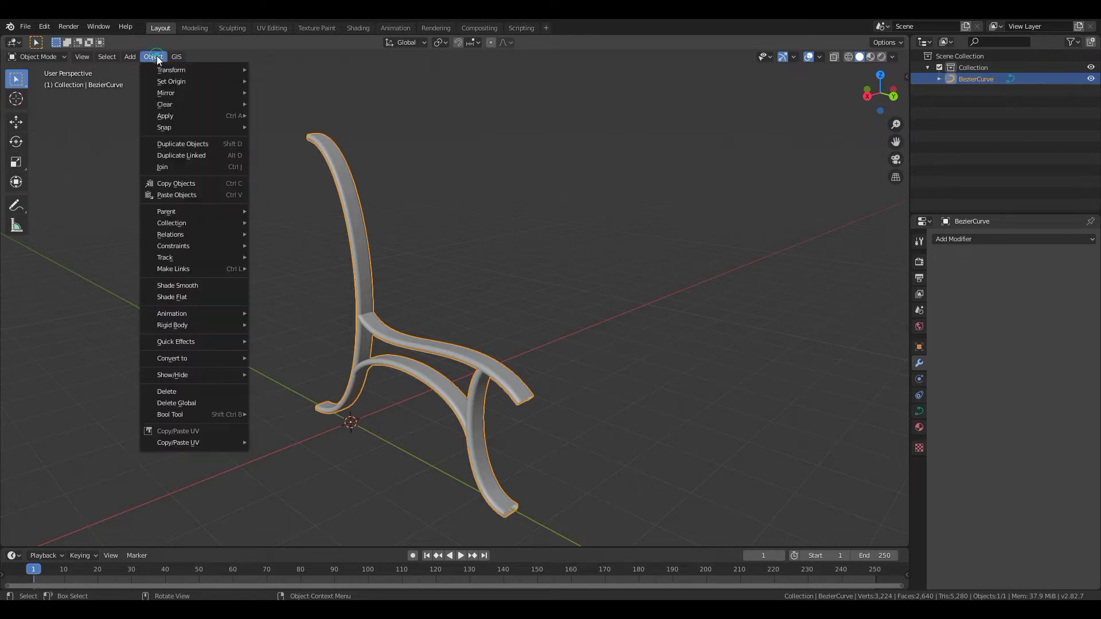
{"action": "mouse_move", "coordinate": [173, 361]}
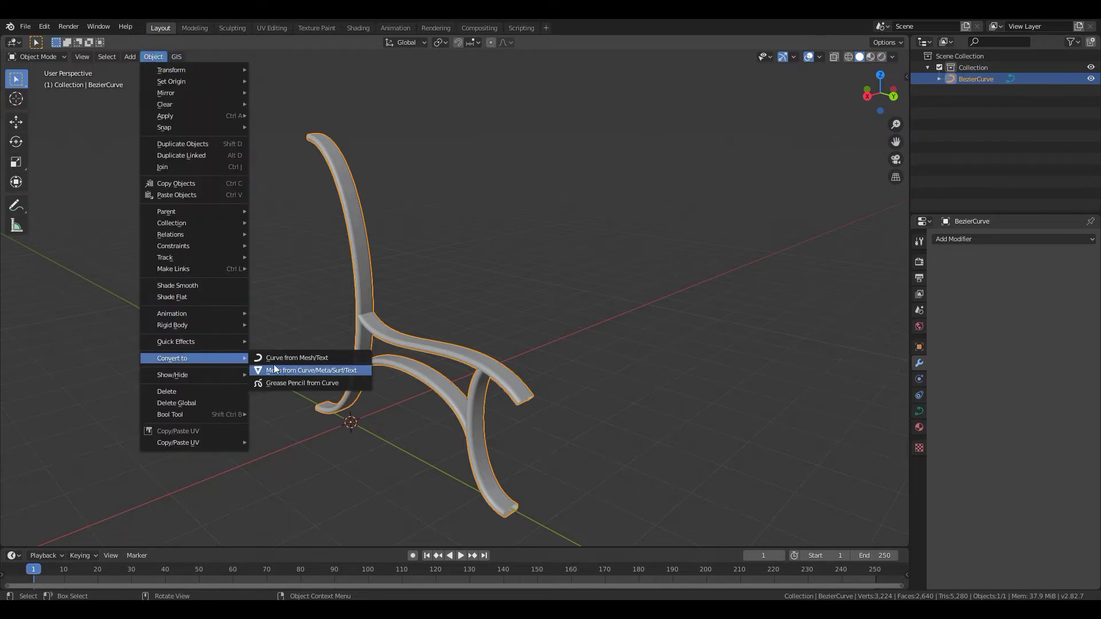
{"action": "left_click", "coordinate": [316, 369]}
- Enter Edit Mode on the converted frame mesh
{"action": "key", "text": "Tab"}
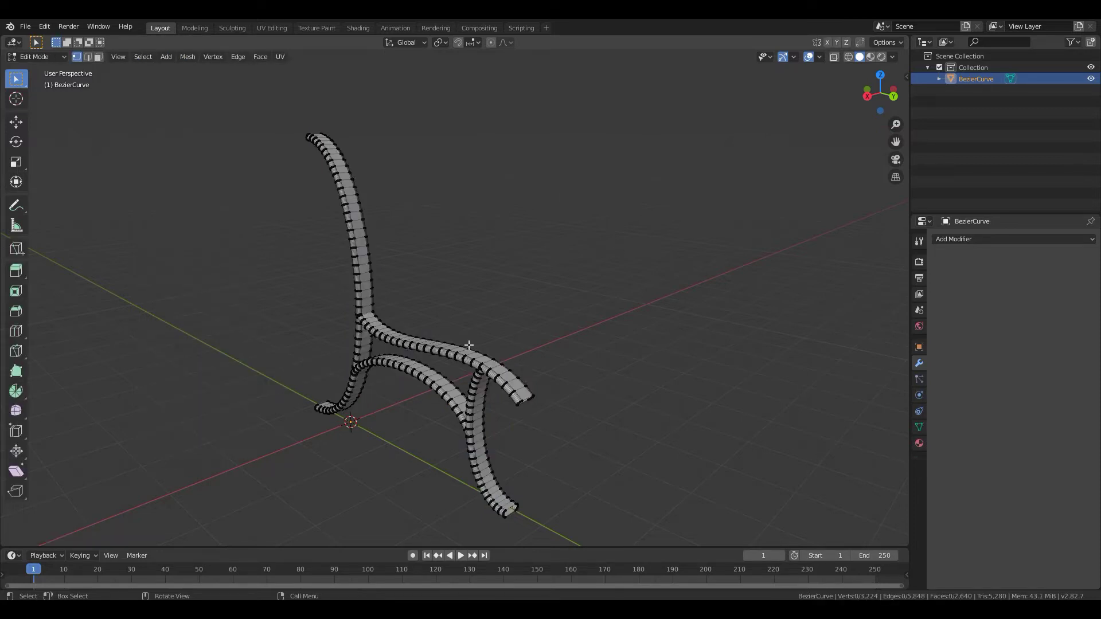
{"action": "key", "text": "Tab"}
{"action": "middle_click_drag", "start_coordinate": [530, 342], "coordinate": [435, 341]}
{"action": "key", "text": "Tab"}
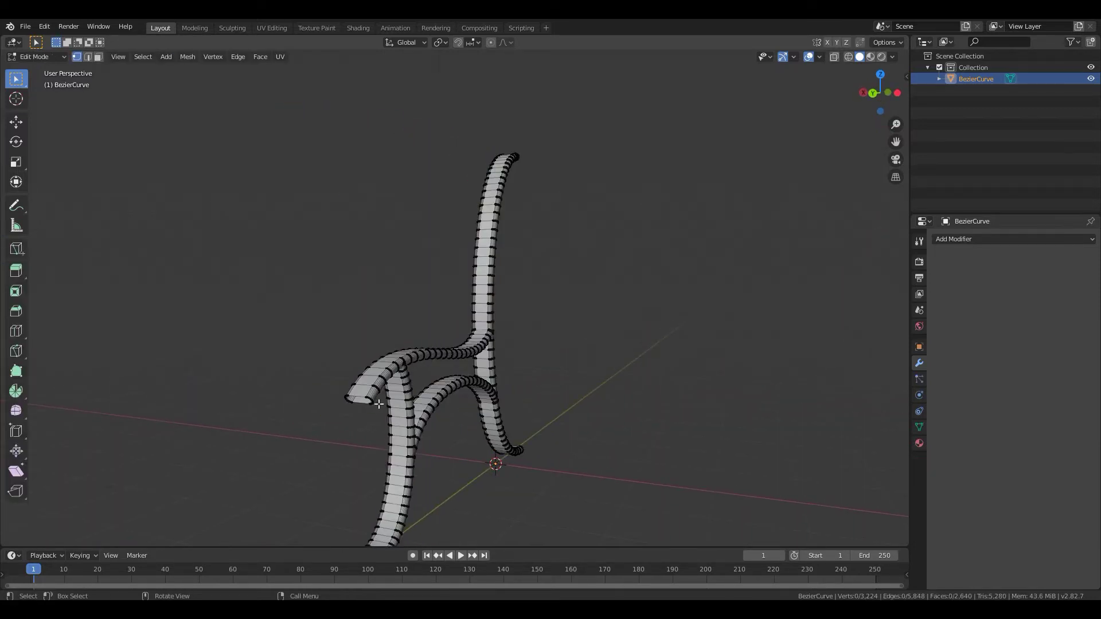
- Leave Edit Mode on the frame mesh
{"action": "middle_click_drag", "start_coordinate": [374, 427], "coordinate": [631, 344]}
{"action": "key", "text": "Tab"}
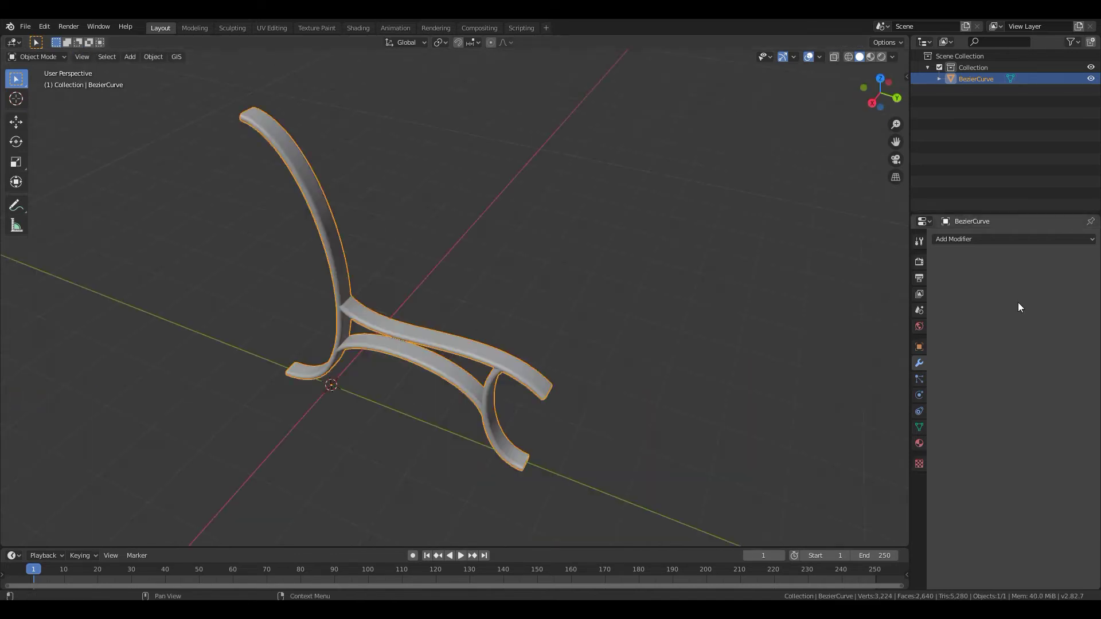
{"action": "left_click", "coordinate": [971, 238]}
{"action": "left_click", "coordinate": [868, 264]}
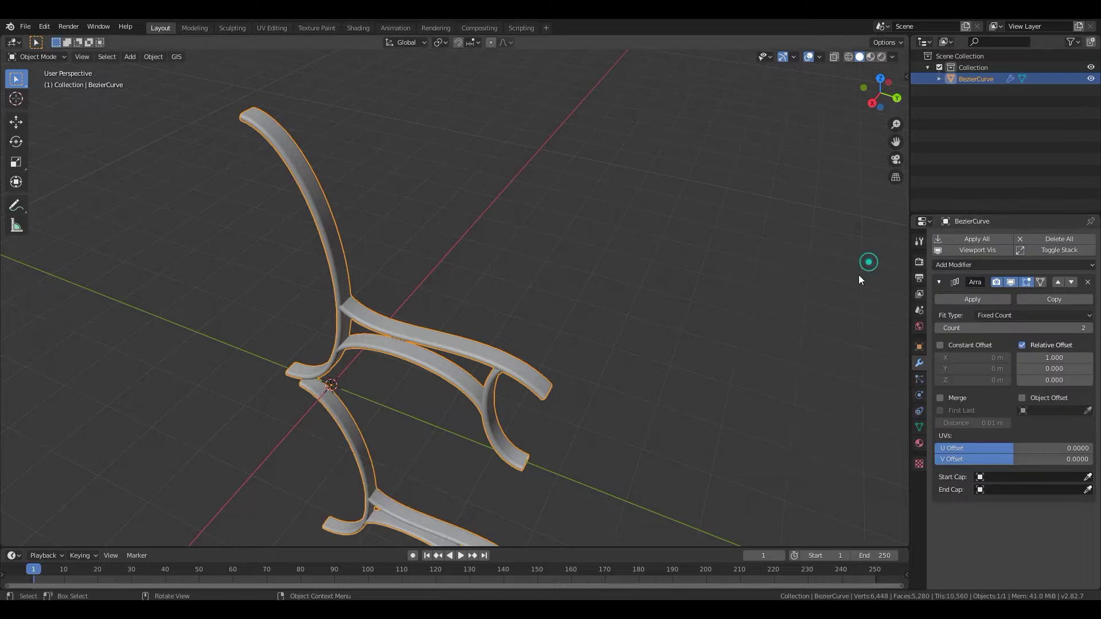
{"action": "middle_click_drag", "start_coordinate": [647, 328], "coordinate": [716, 338]}
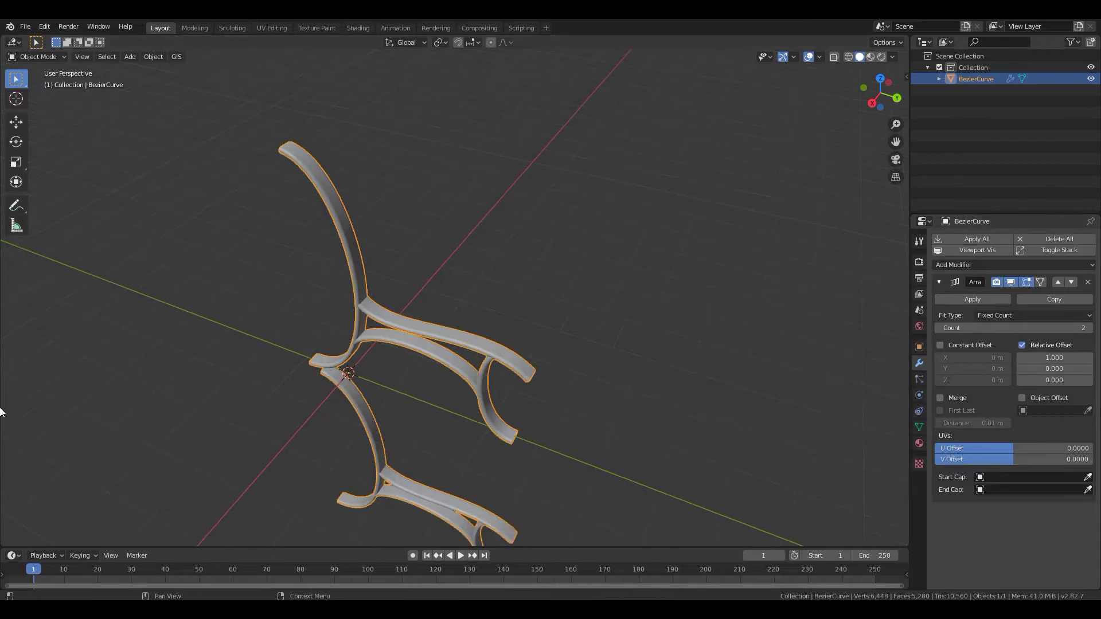
{"action": "left_click", "coordinate": [1087, 282]}
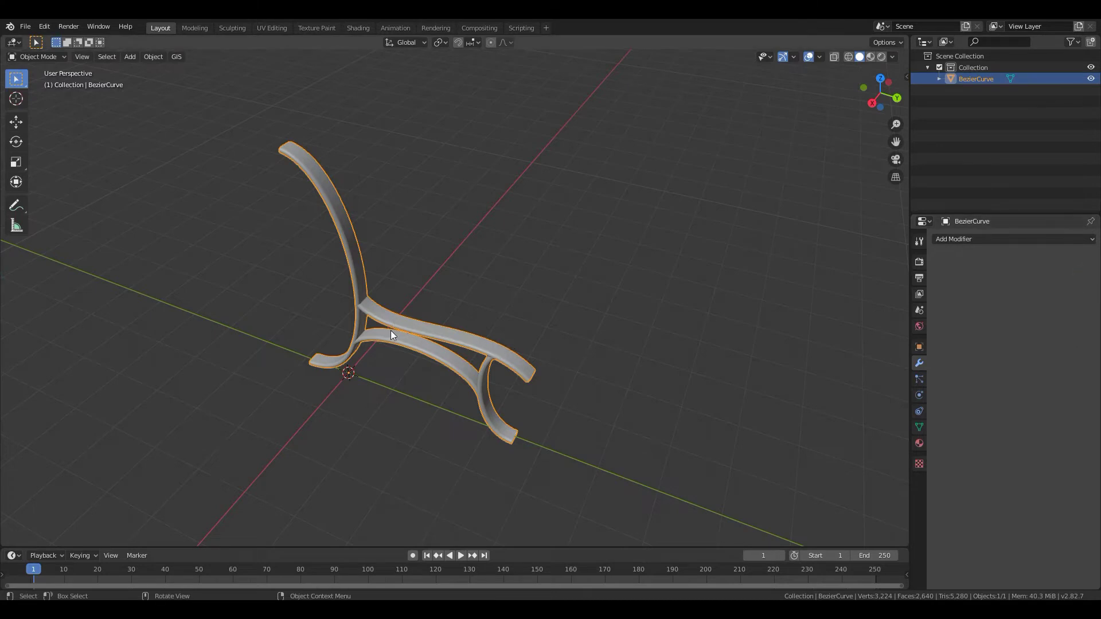
- Apply all transforms to the side frame object
{"action": "middle_click_drag", "start_coordinate": [413, 333], "coordinate": [398, 326]}
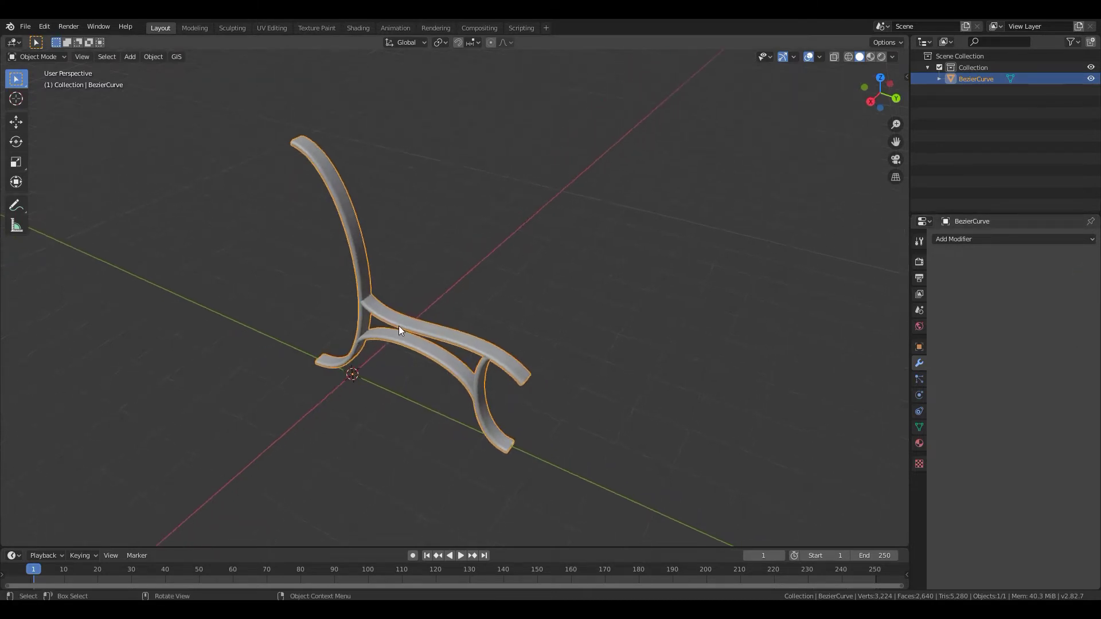
{"action": "key", "text": "ctrl+a"}
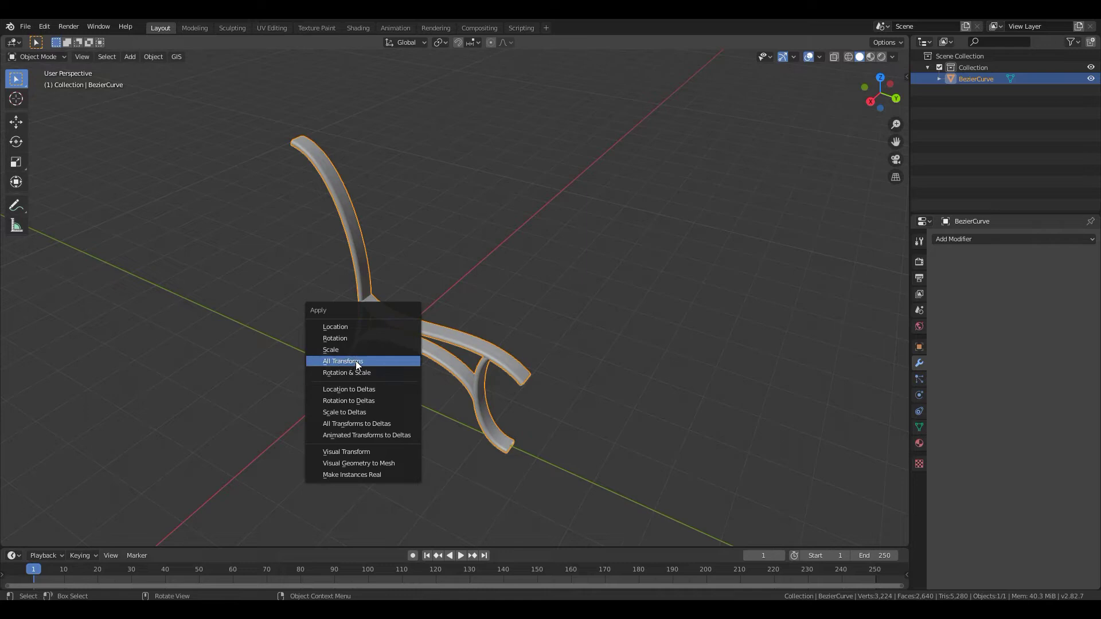
{"action": "left_click", "coordinate": [375, 358]}
- Duplicate the side frame with a two-count Array modifier at a relative X offset of -20.9, and apply the modifier
{"action": "left_click", "coordinate": [1014, 240]}
{"action": "left_click", "coordinate": [883, 263]}
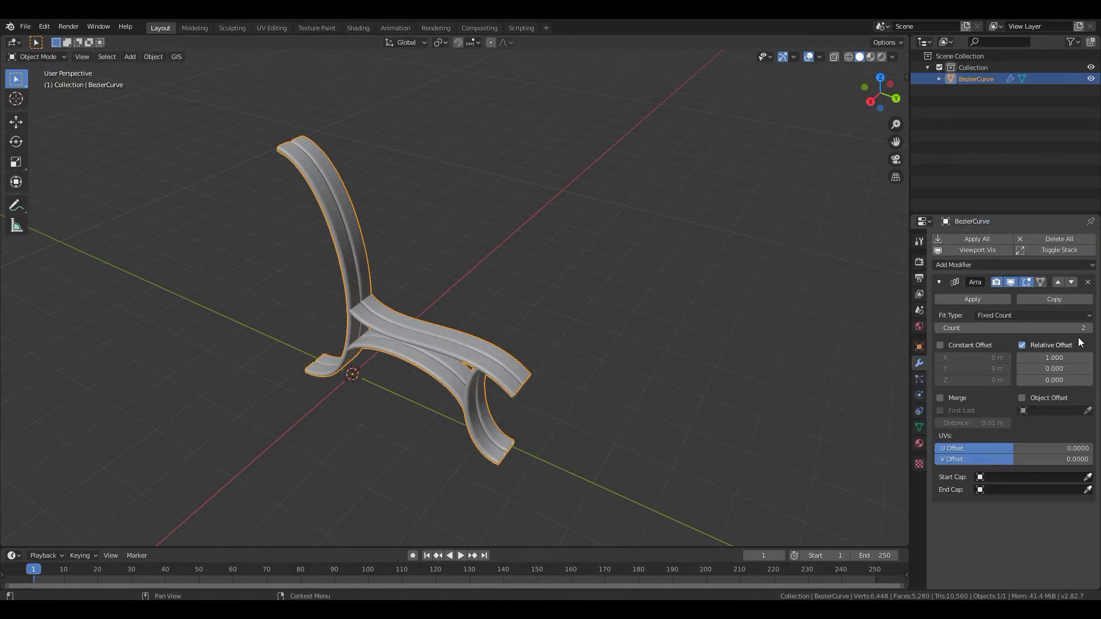
{"action": "left_click_drag", "start_coordinate": [1054, 357], "coordinate": [835, 357]}
{"action": "middle_click_drag", "start_coordinate": [702, 376], "coordinate": [740, 350]}
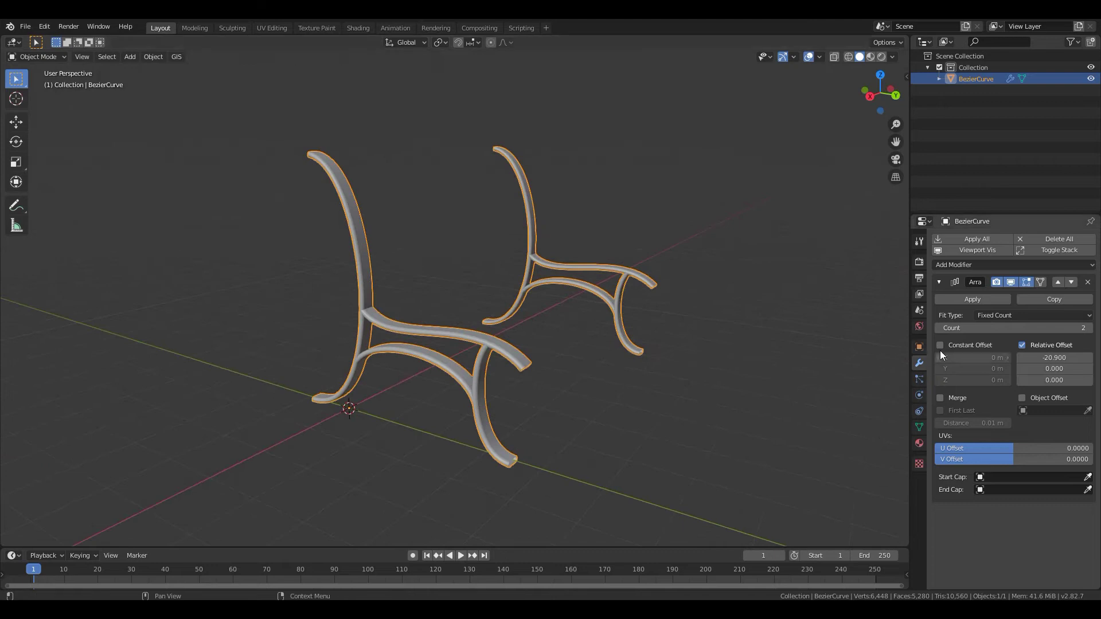
{"action": "left_click", "coordinate": [971, 302]}
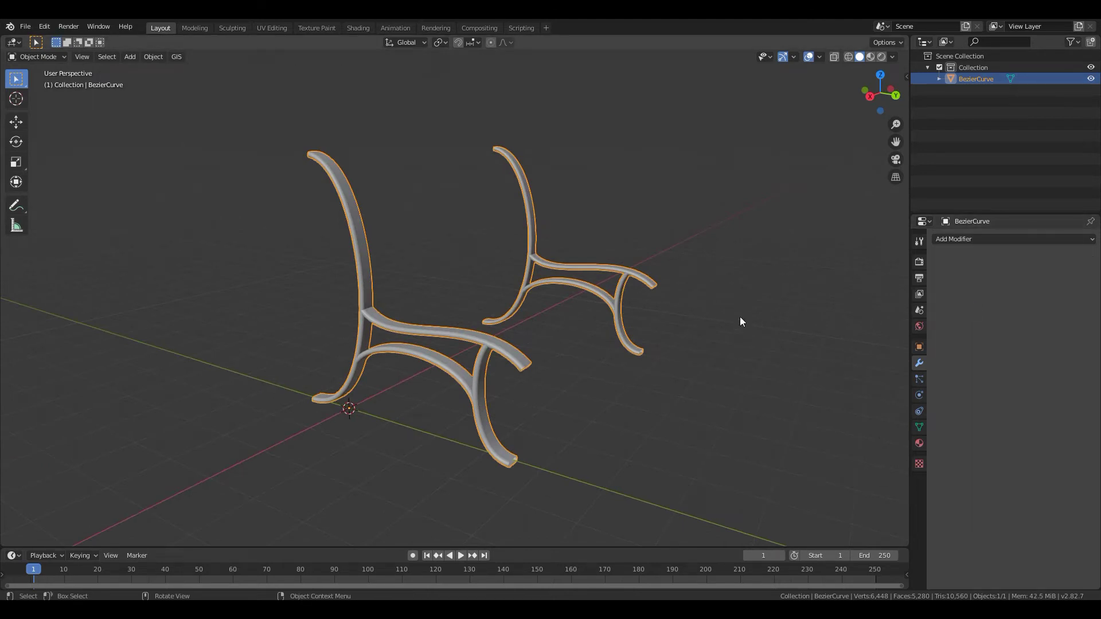
- Snap the 3D cursor to the centre of both frames' combined geometry and return to Object Mode
{"action": "middle_click_drag", "start_coordinate": [656, 315], "coordinate": [545, 343]}
{"action": "key", "text": "Tab"}
{"action": "key", "text": "a"}
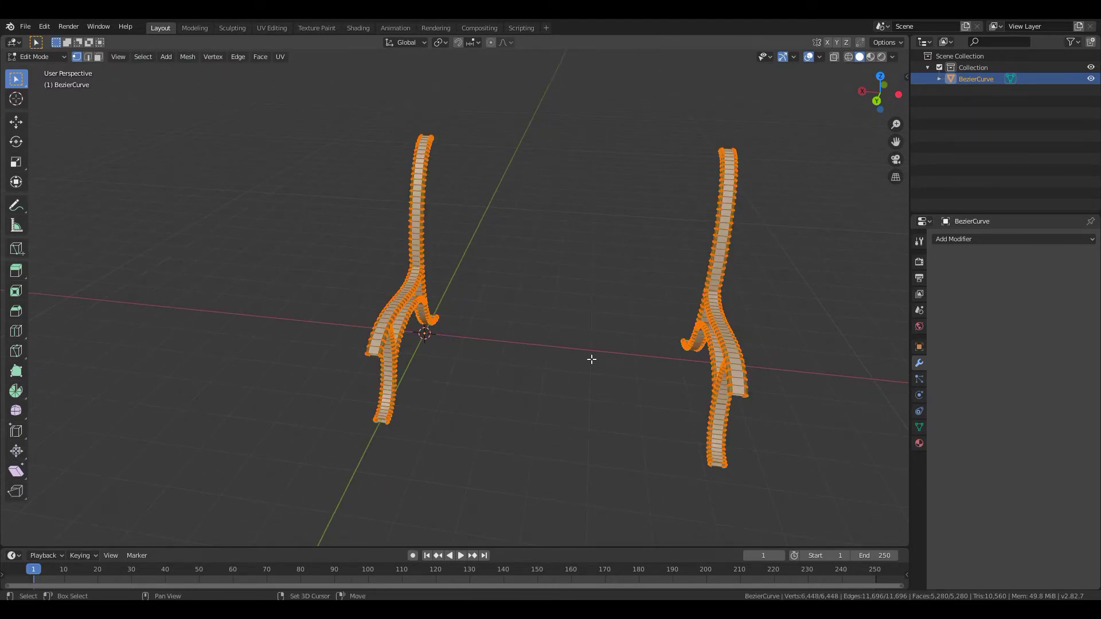
{"action": "key", "text": "shift+s"}
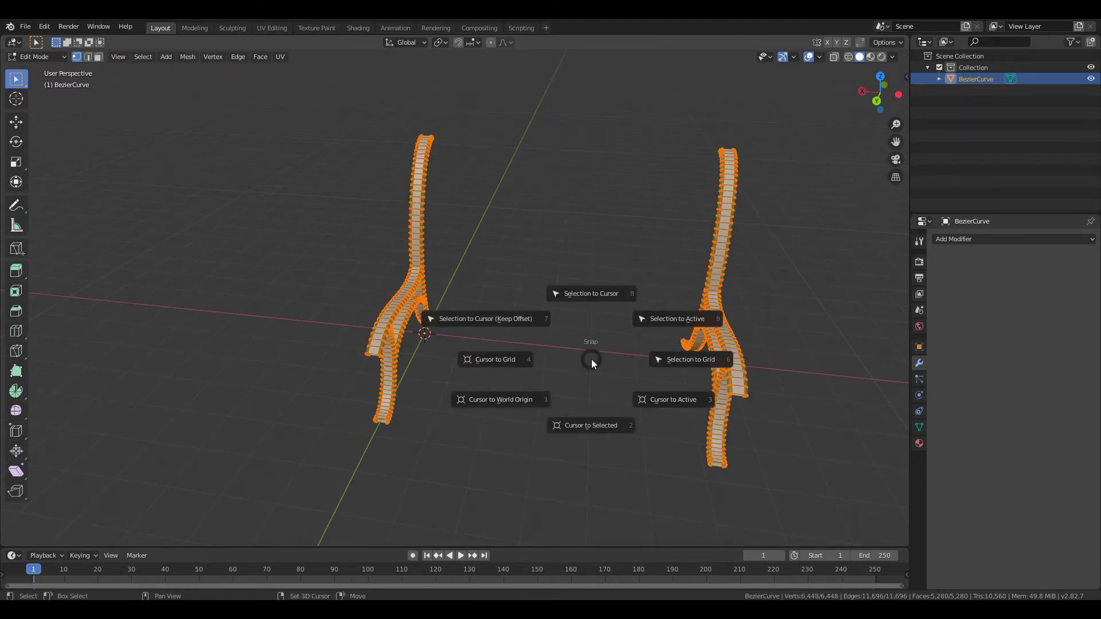
{"action": "left_click", "coordinate": [591, 425]}
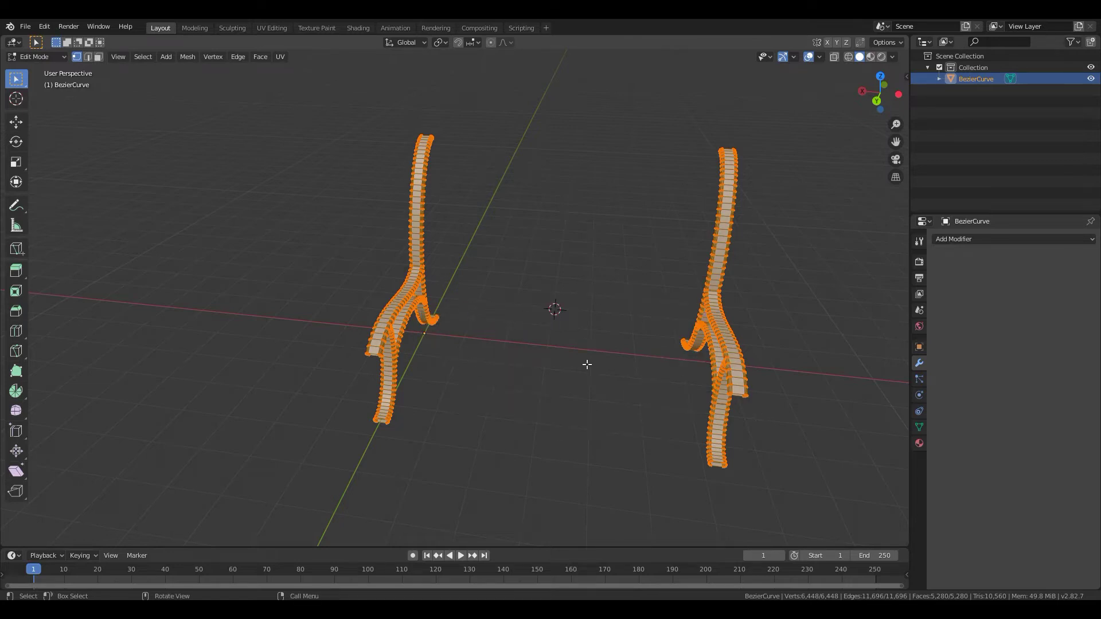
{"action": "key", "text": "Tab"}
{"action": "mouse_move", "coordinate": [681, 382]}
{"action": "middle_mouse_down"}
{"action": "mouse_move", "coordinate": [538, 349]}
{"action": "mouse_move", "coordinate": [682, 376]}
{"action": "middle_mouse_up"}
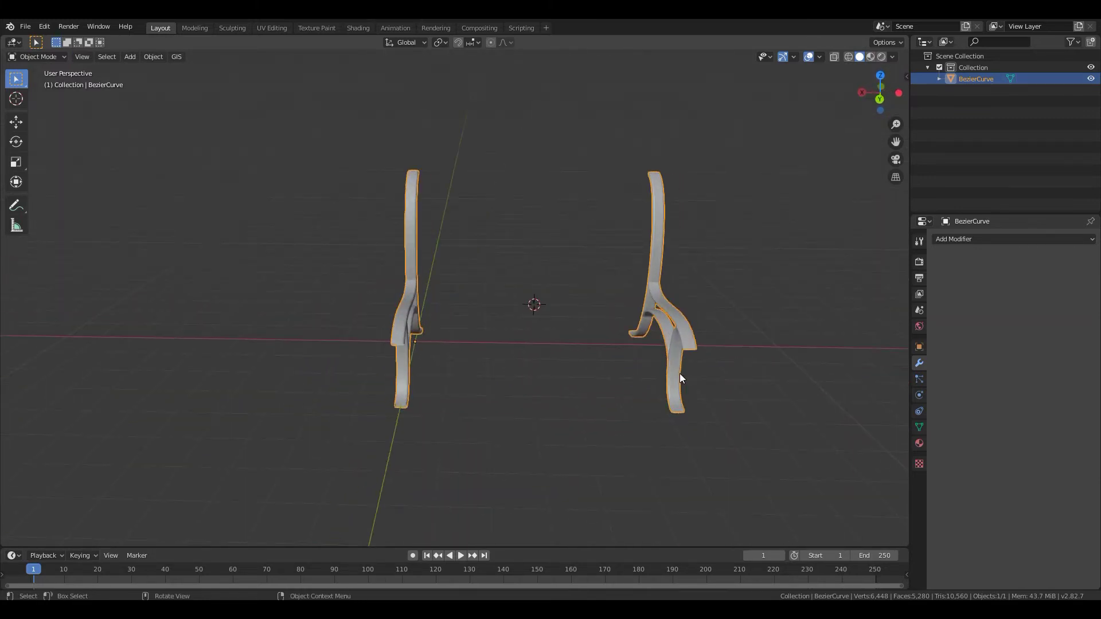
{"action": "key", "text": "shift+a"}
{"action": "mouse_move", "coordinate": [670, 363]}
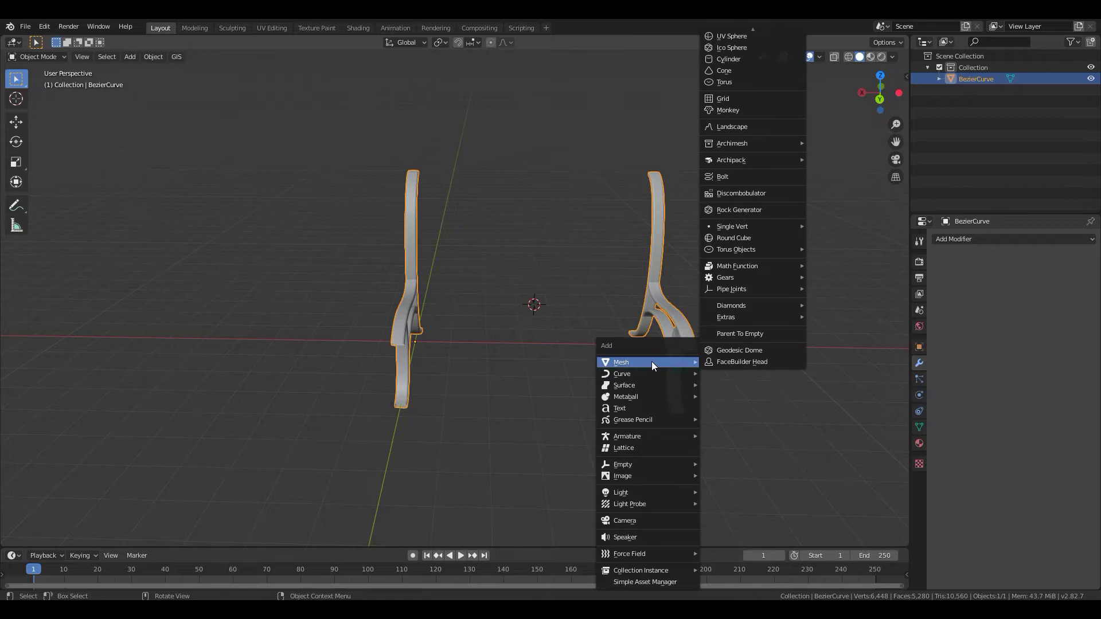
{"action": "key", "text": "Escape"}
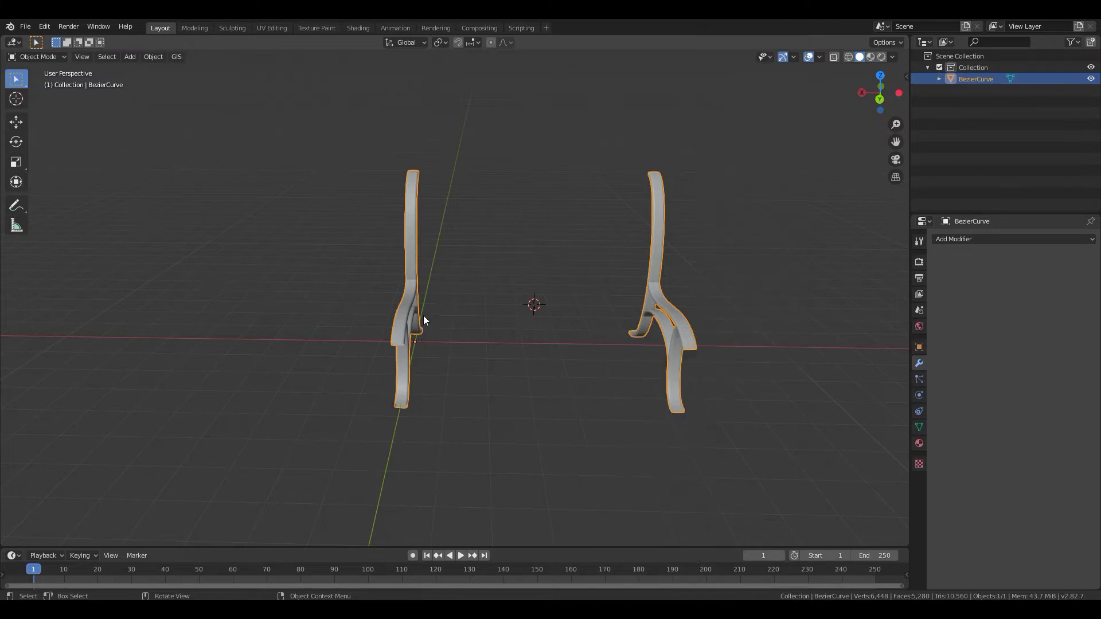
- Add a cube mesh at the 3D cursor between the two side frames
{"action": "key", "text": "shift+a"}
{"action": "mouse_move", "coordinate": [639, 322]}
{"action": "mouse_move", "coordinate": [705, 29]}
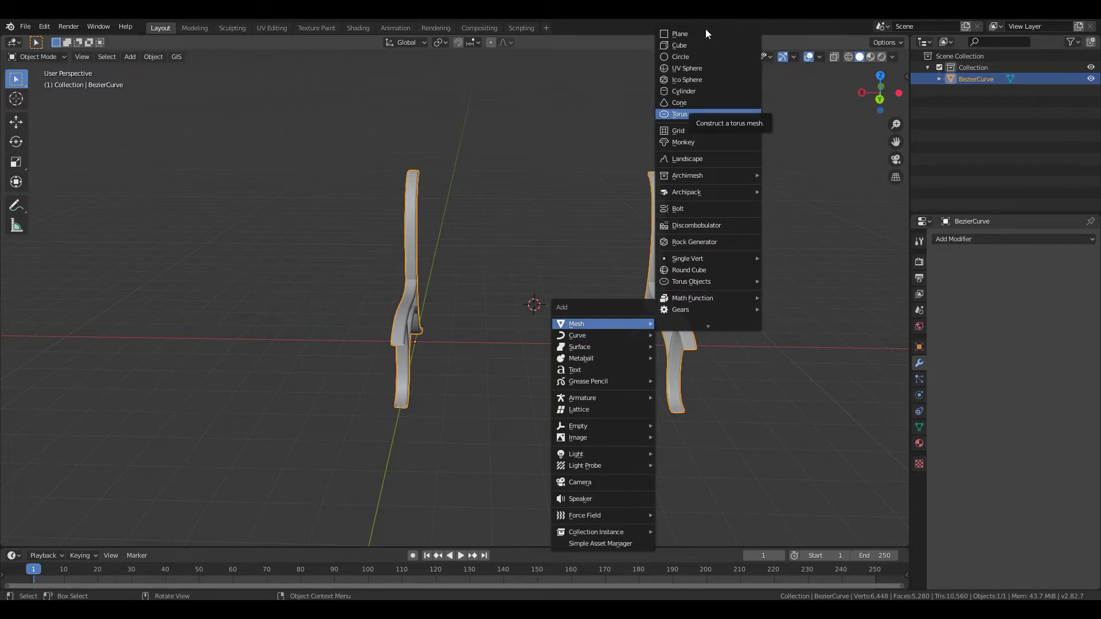
{"action": "left_click", "coordinate": [688, 46]}
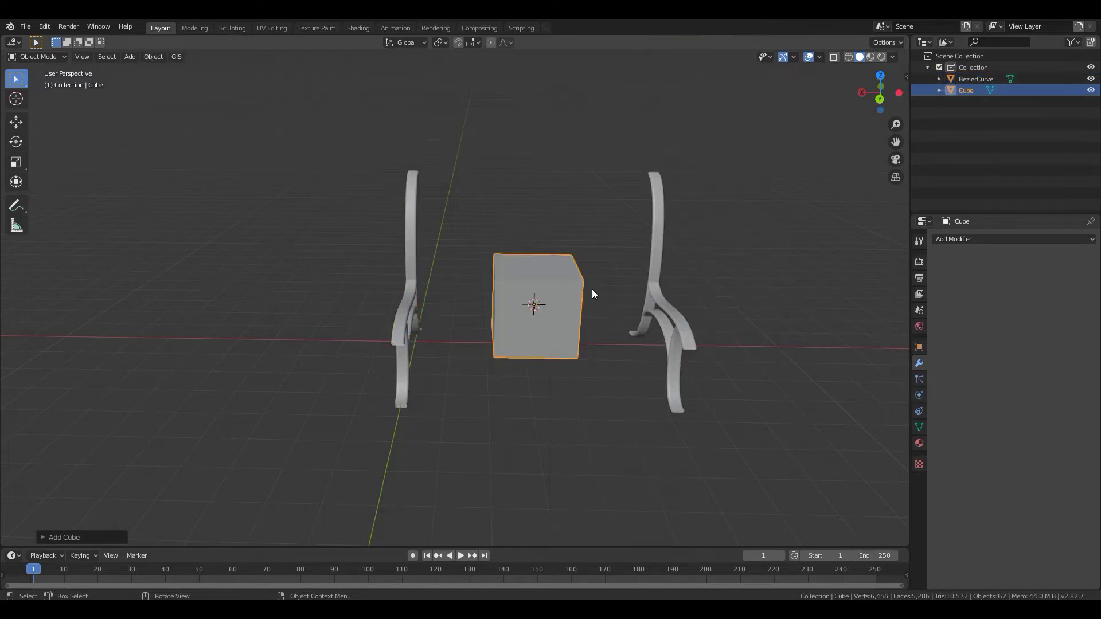
- Flatten the cube along the Z axis into a thin slab, working in the back view
{"action": "key", "text": "KP_1"}
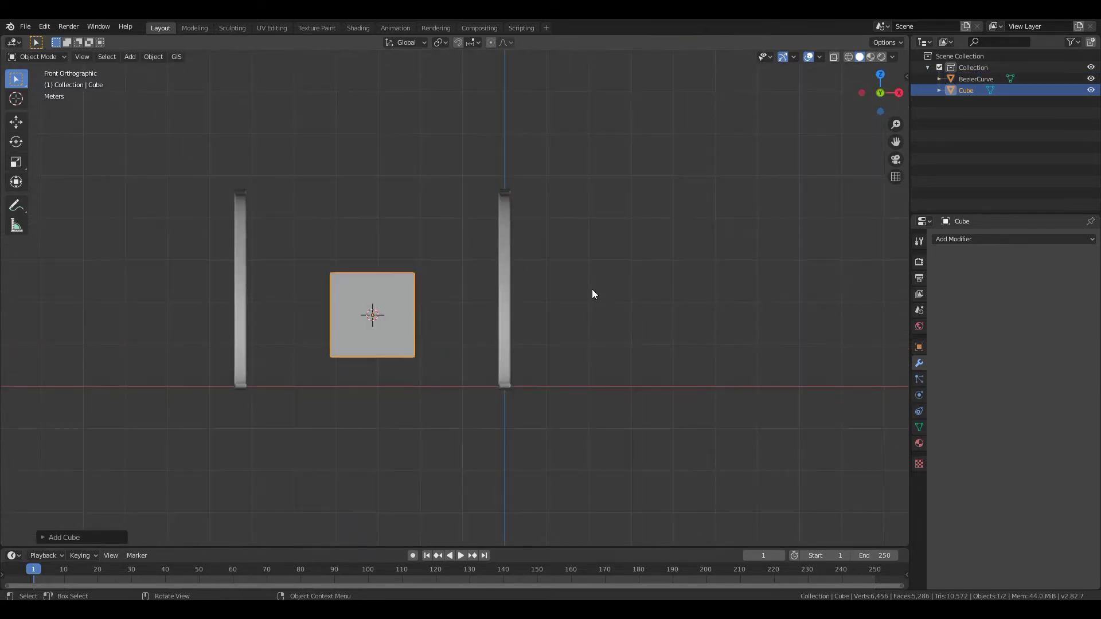
{"action": "key", "text": "ctrl+KP_1"}
{"action": "scroll", "coordinate": [592, 289], "scroll_direction": "up", "scroll_amount": 2}
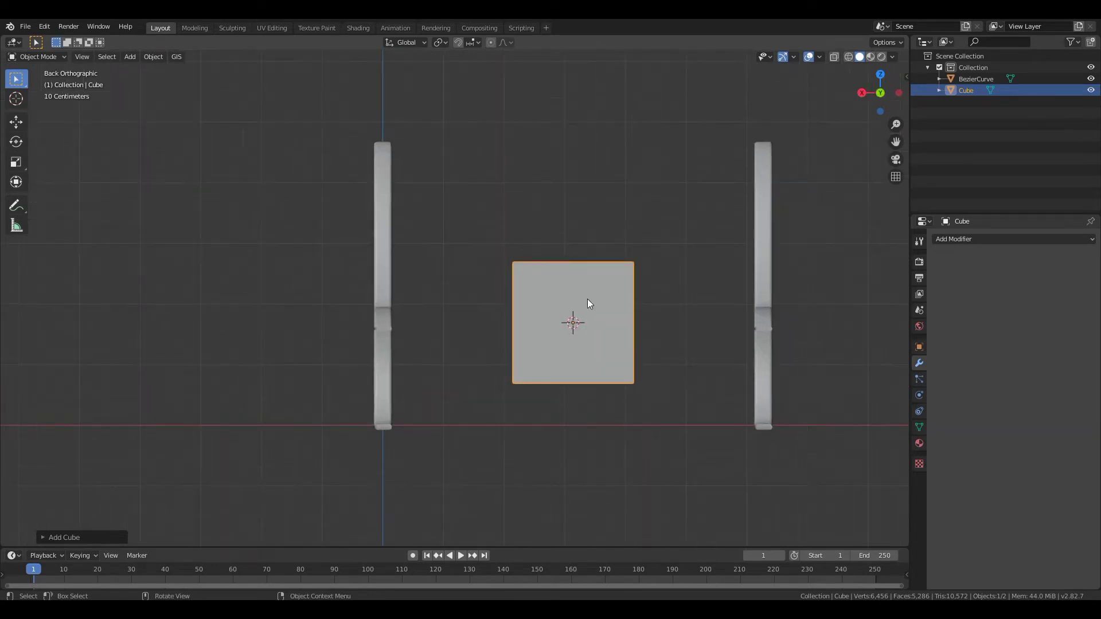
{"action": "key", "text": "s"}
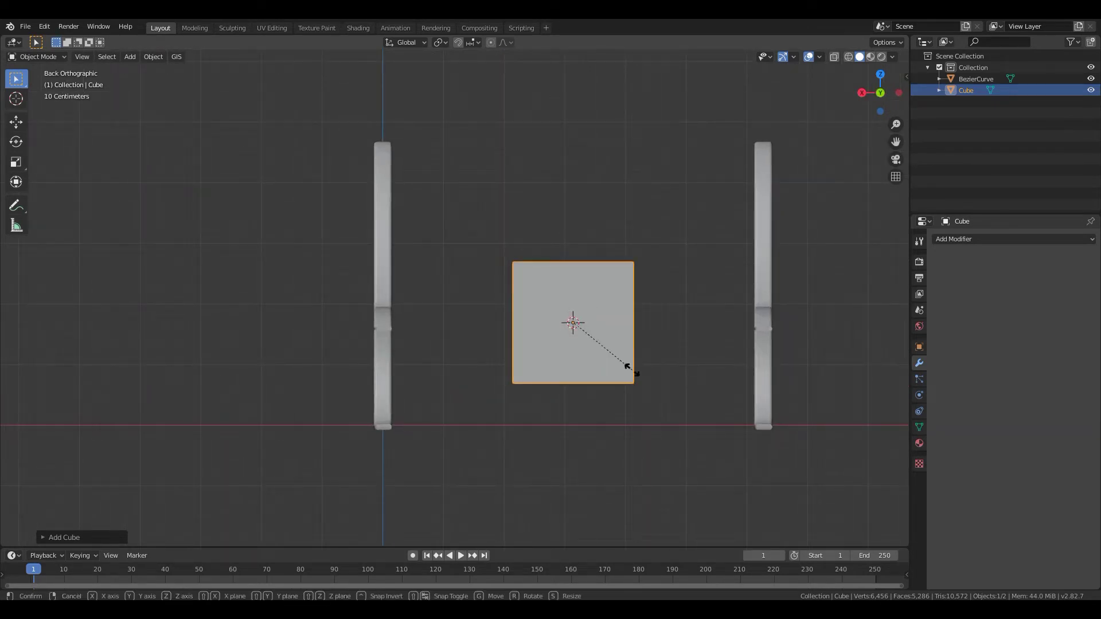
{"action": "key", "text": "z"}
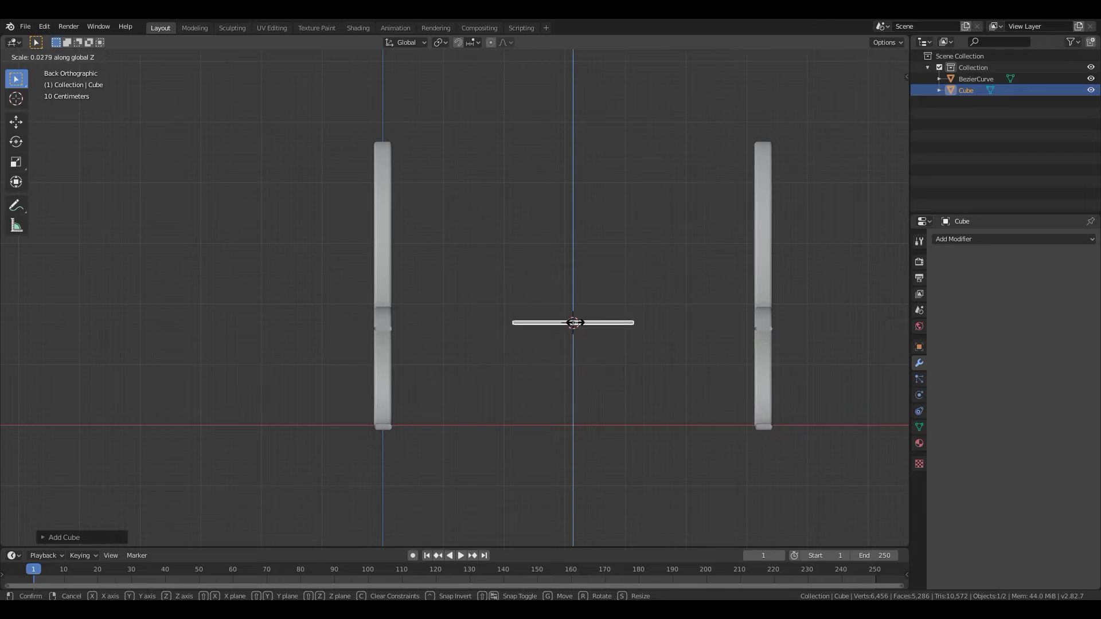
{"action": "left_click", "coordinate": [574, 323]}
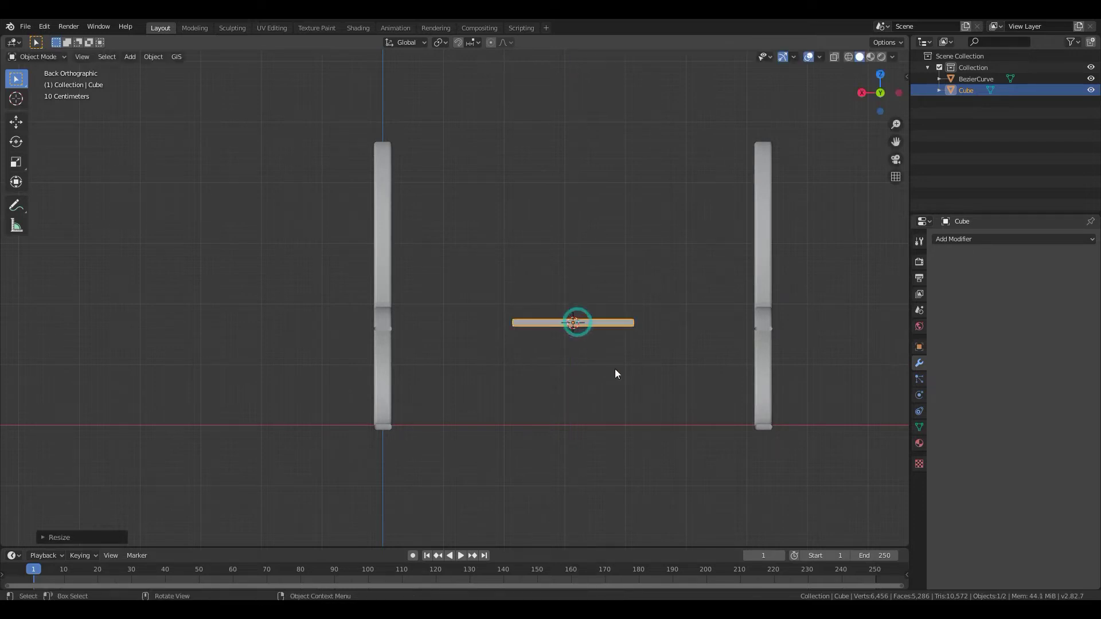
- Narrow the slab along the Y axis into a slim bar, working in the top view
{"action": "key", "text": "KP_7"}
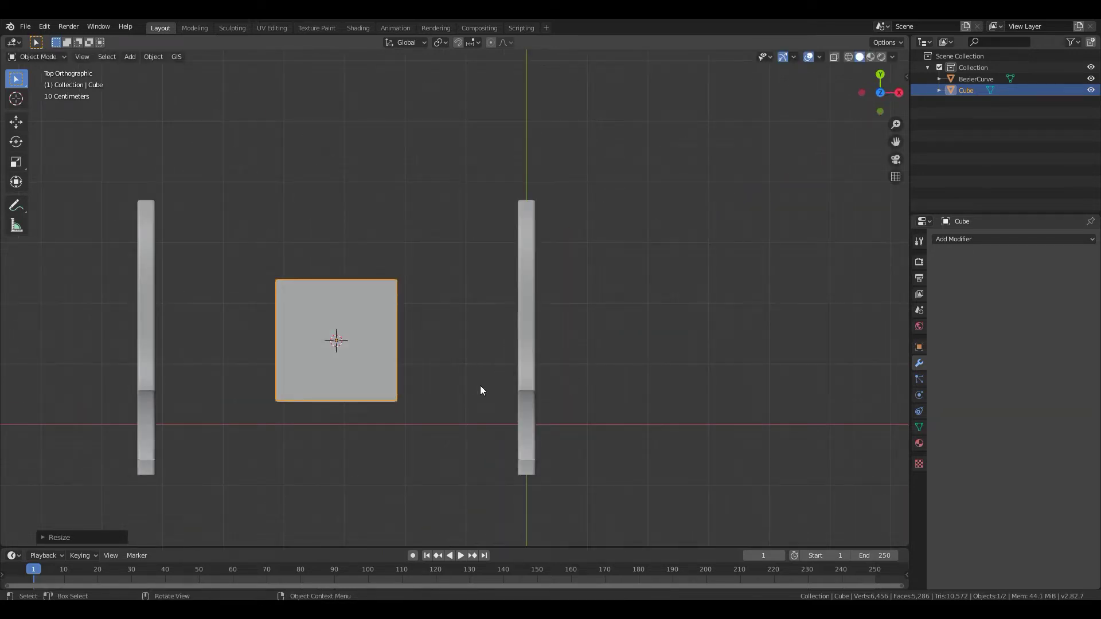
{"action": "key", "text": "s"}
{"action": "key", "text": "y"}
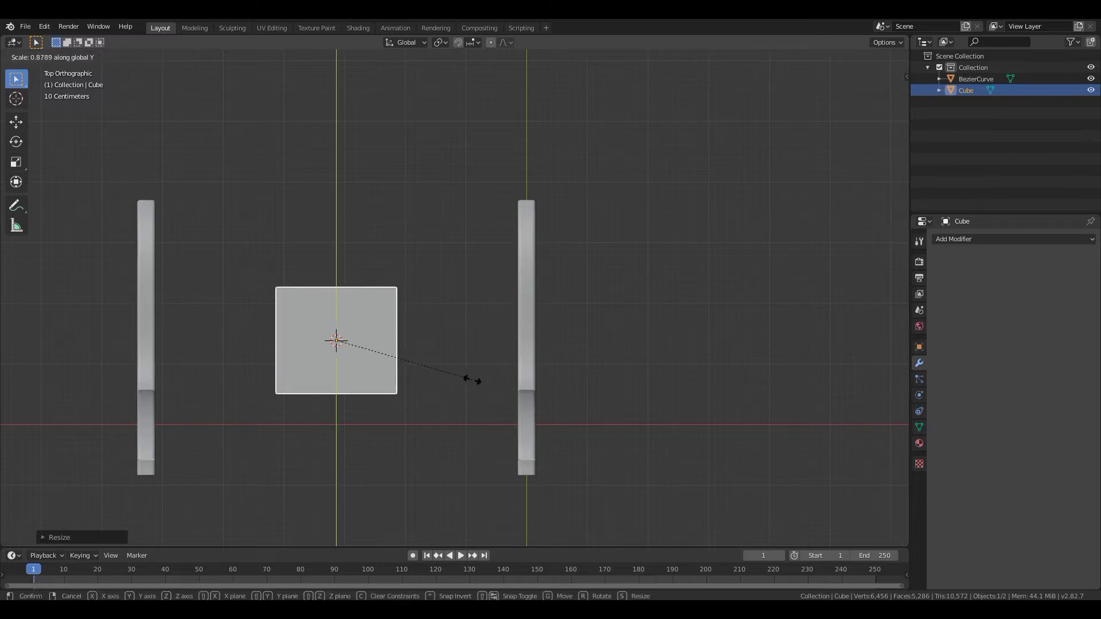
{"action": "left_click", "coordinate": [349, 338]}
- Widen the bar along the Y axis by a factor of about 1.29
{"action": "middle_click_drag", "start_coordinate": [555, 410], "coordinate": [469, 321]}
{"action": "key", "text": "s"}
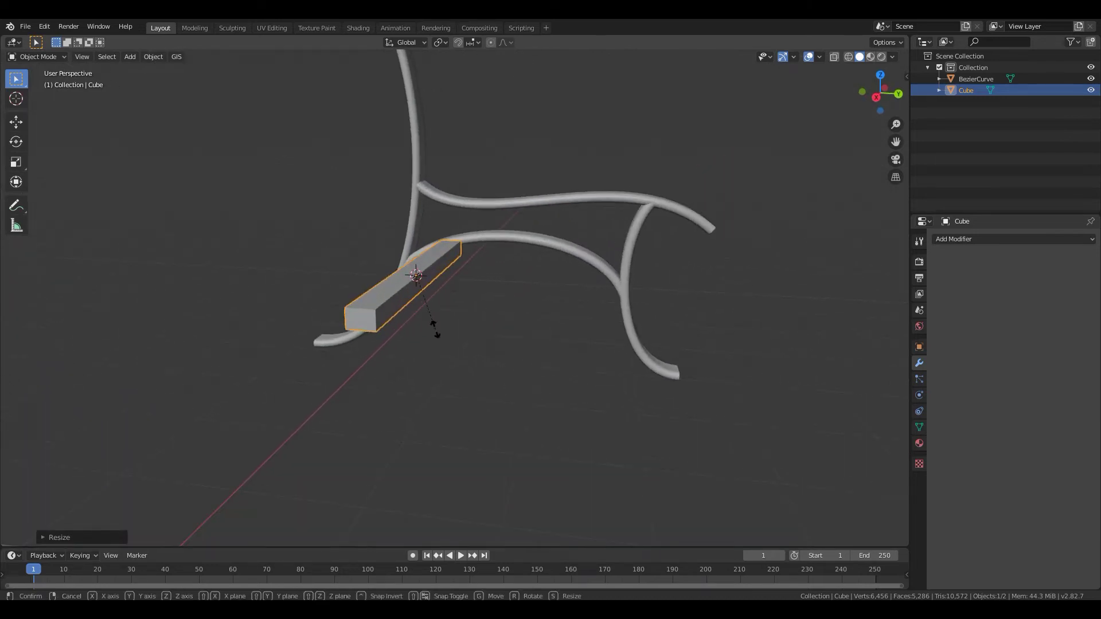
{"action": "key", "text": "y"}
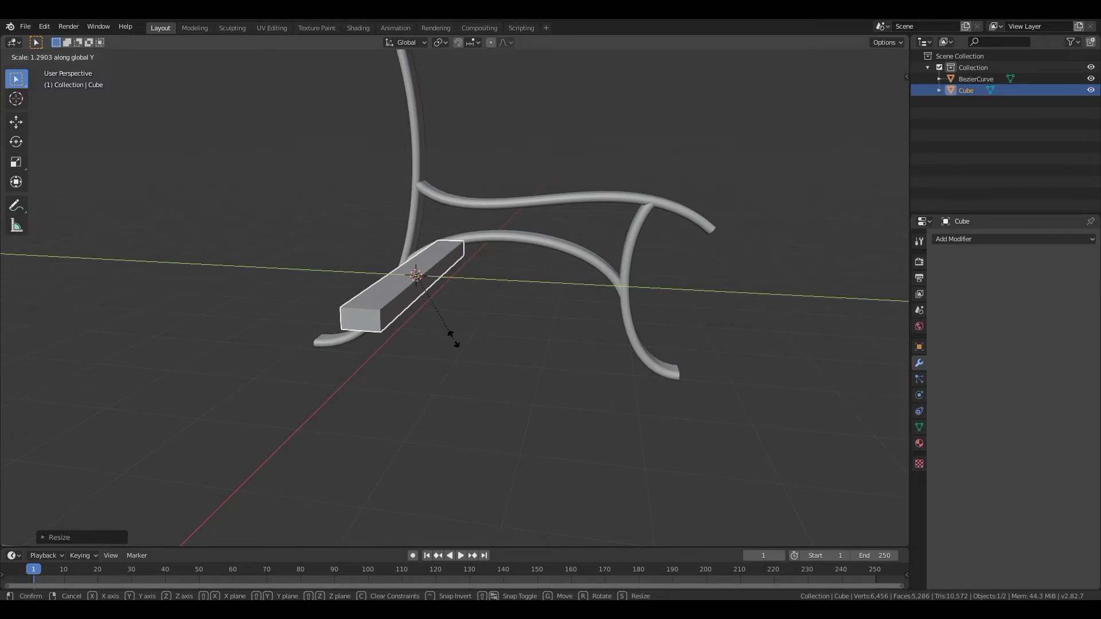
{"action": "left_click", "coordinate": [453, 340]}
- Stretch the bar along the X axis by about 3.6 so it extends slightly past both side frames
{"action": "key", "text": "KP_7"}
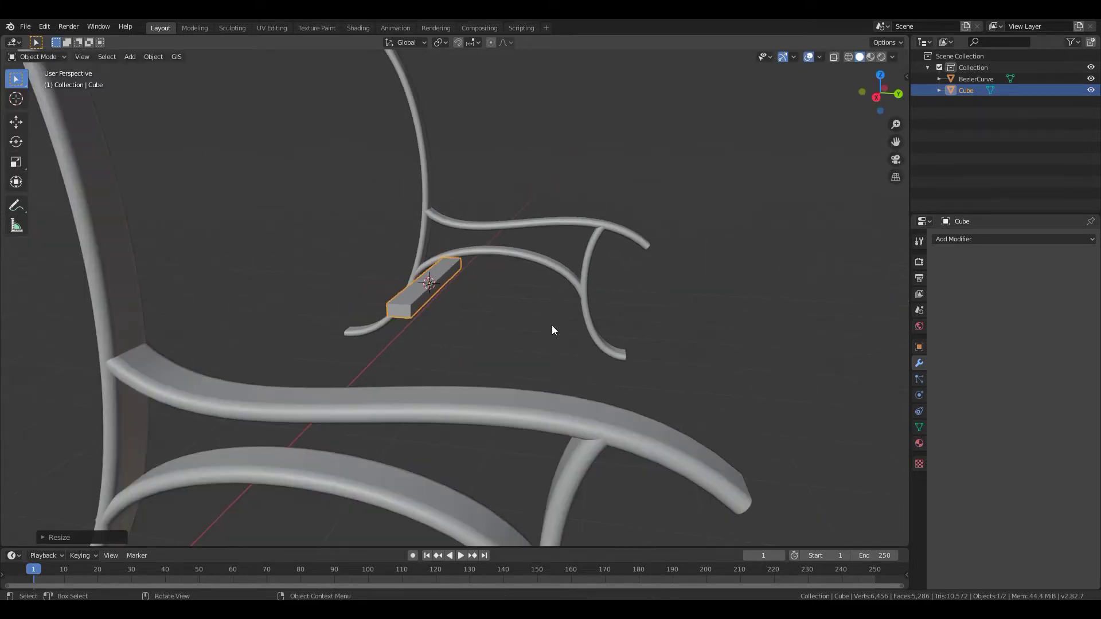
{"action": "scroll", "coordinate": [531, 321], "scroll_direction": "down", "scroll_amount": 5}
{"action": "key", "text": "s"}
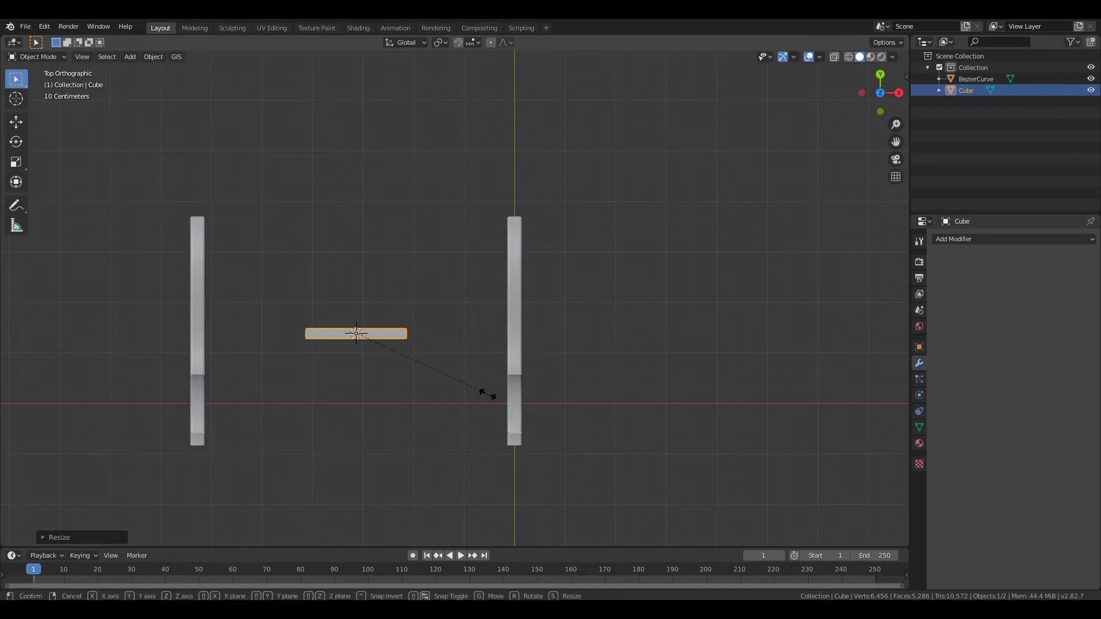
{"action": "key", "text": "x"}
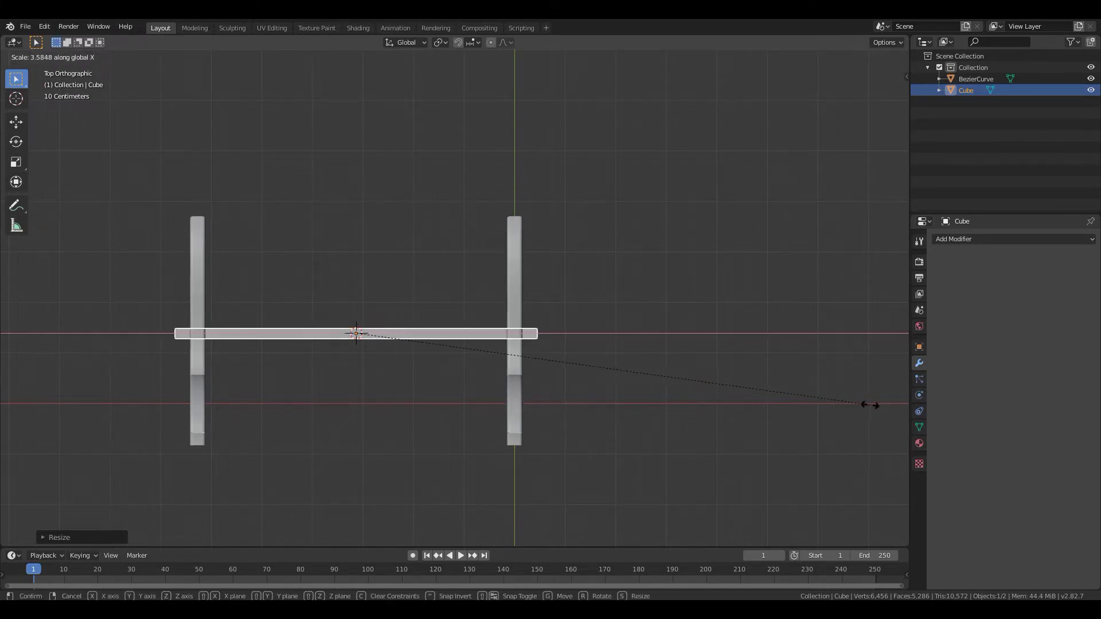
{"action": "left_click", "coordinate": [882, 405]}
- Raise the bar about 0.2 m along the Z axis to the frames' seat rails as the first slat
{"action": "middle_click_drag", "start_coordinate": [613, 385], "coordinate": [372, 270]}
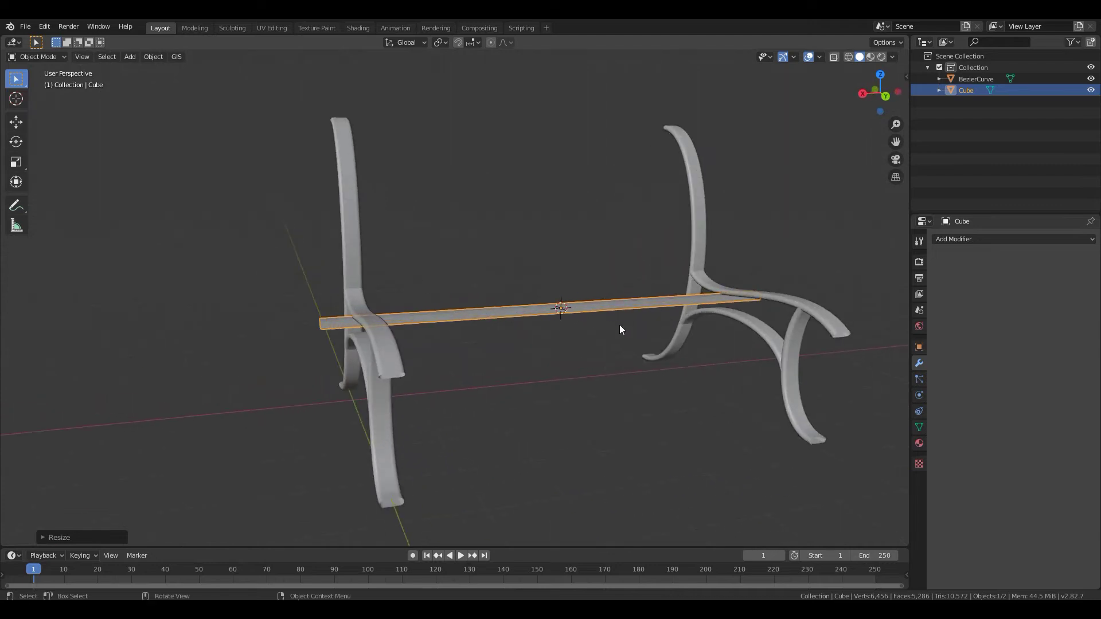
{"action": "middle_click_drag", "start_coordinate": [619, 324], "coordinate": [405, 405]}
{"action": "scroll", "coordinate": [415, 400], "scroll_direction": "up", "scroll_amount": 4}
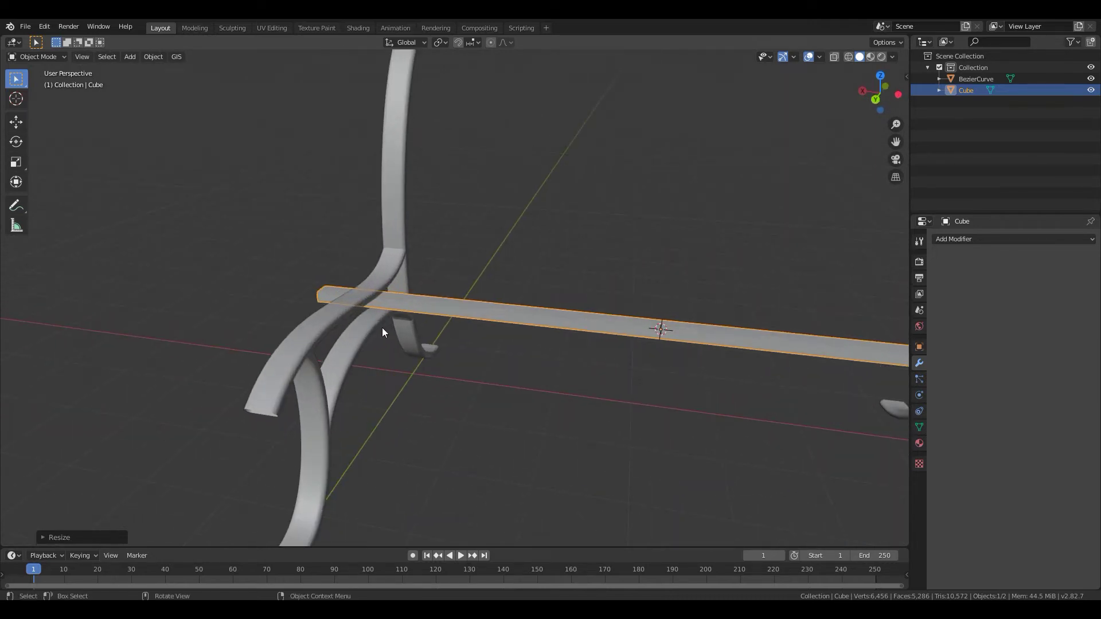
{"action": "middle_click_drag", "start_coordinate": [395, 316], "coordinate": [473, 332]}
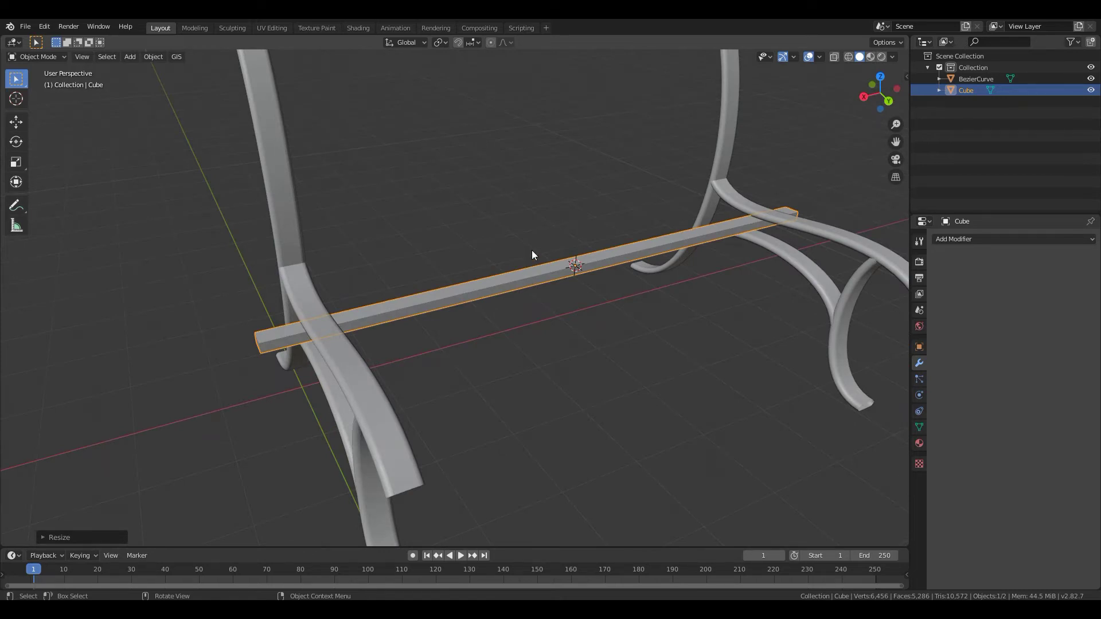
{"action": "left_click", "coordinate": [559, 274]}
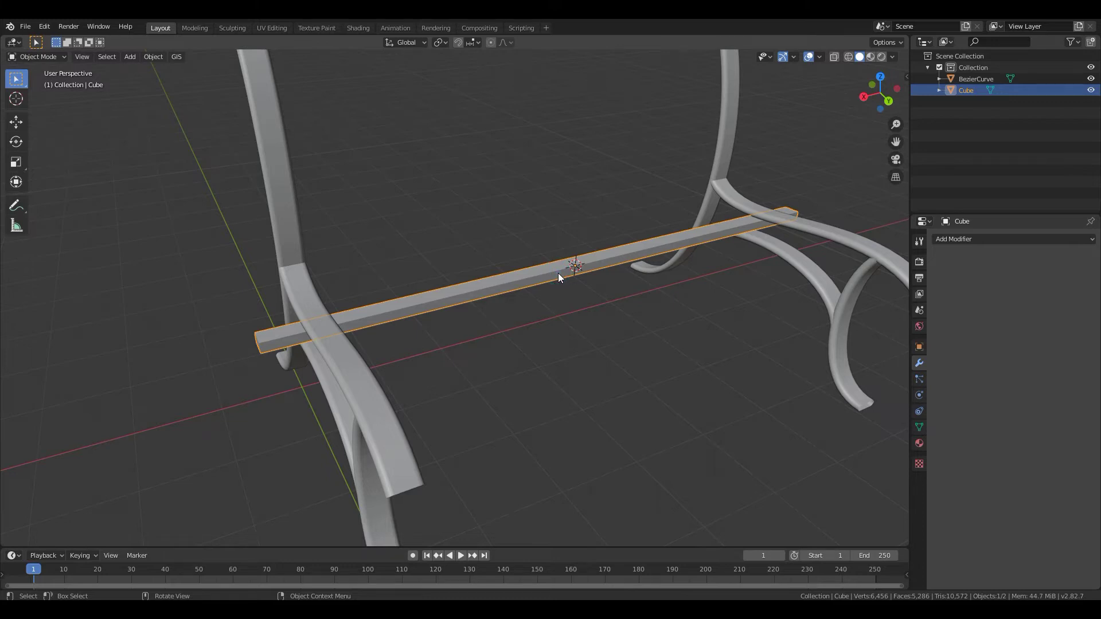
{"action": "key", "text": "g"}
{"action": "key", "text": "z"}
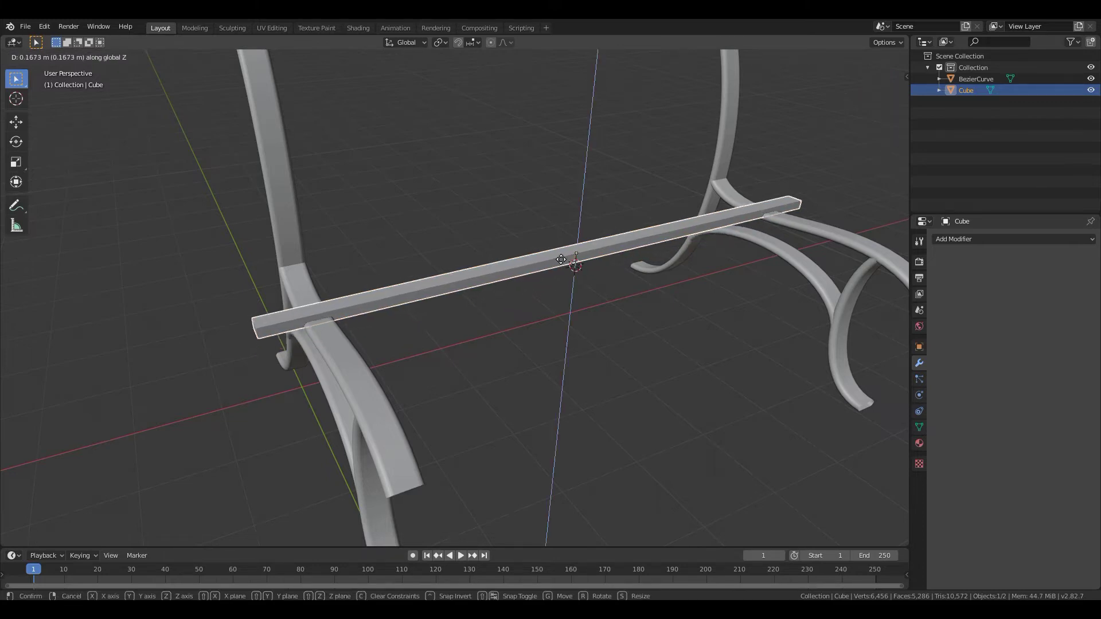
{"action": "left_click", "coordinate": [563, 255]}
{"action": "middle_click_drag", "start_coordinate": [544, 280], "coordinate": [409, 324]}
{"action": "scroll", "coordinate": [418, 349], "scroll_direction": "up", "scroll_amount": 2}
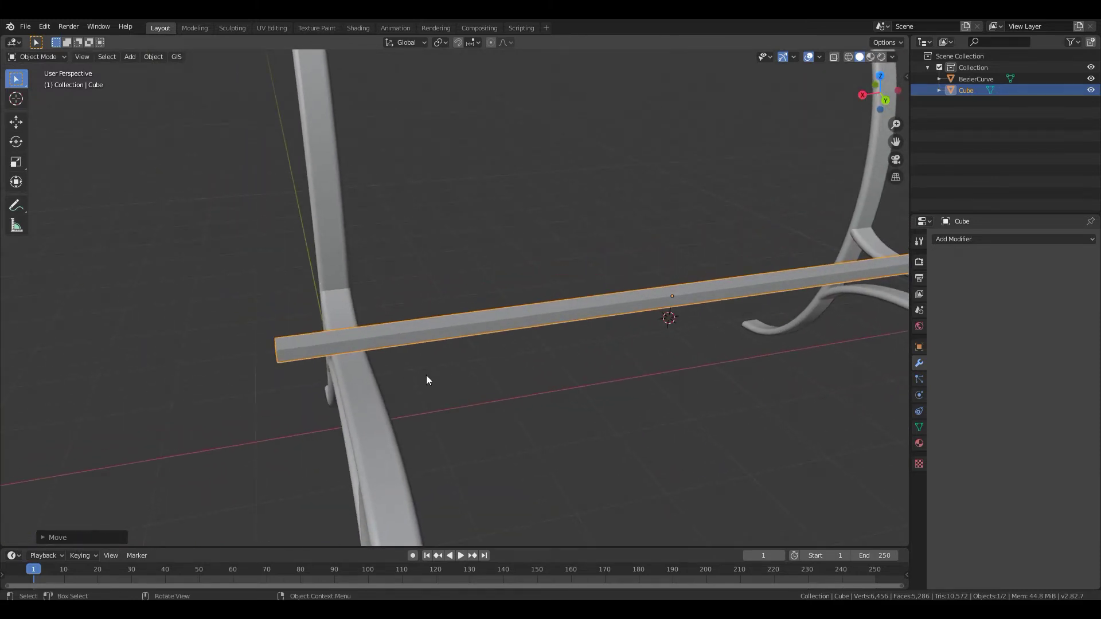
- Add a UV sphere at the 3D cursor beneath the middle of the slat, working in the top view
{"action": "key", "text": "KP_7"}
{"action": "scroll", "coordinate": [518, 358], "scroll_direction": "down", "scroll_amount": 4}
{"action": "scroll", "coordinate": [518, 358], "scroll_direction": "up", "scroll_amount": 2}
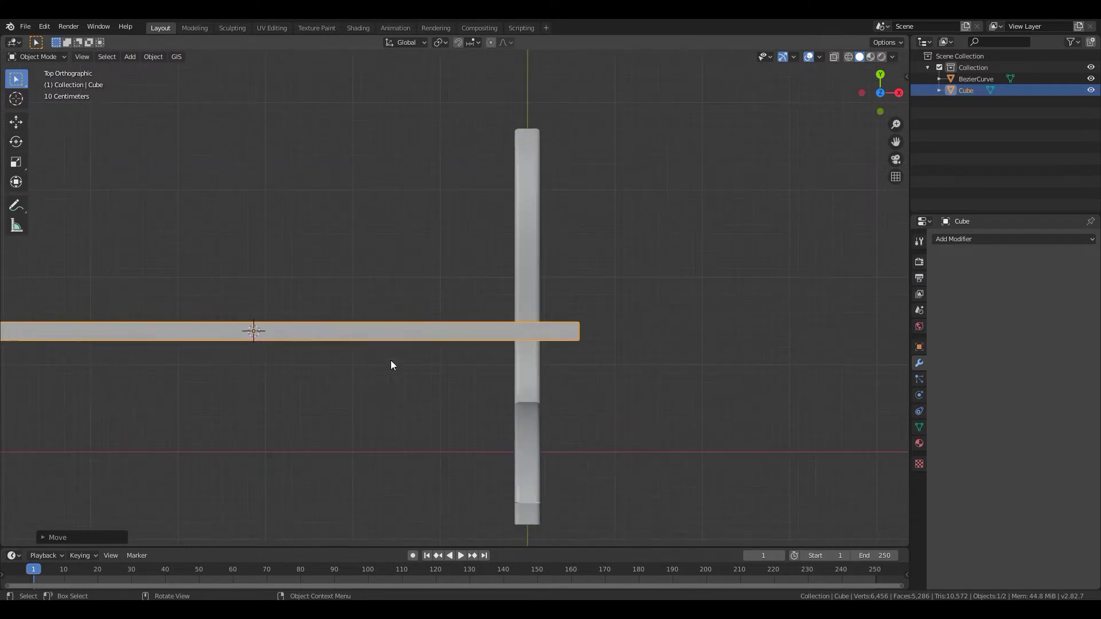
{"action": "middle_click_drag", "start_coordinate": [313, 358], "coordinate": [506, 343], "text": "shift"}
{"action": "key", "text": "shift+a"}
{"action": "mouse_move", "coordinate": [419, 343]}
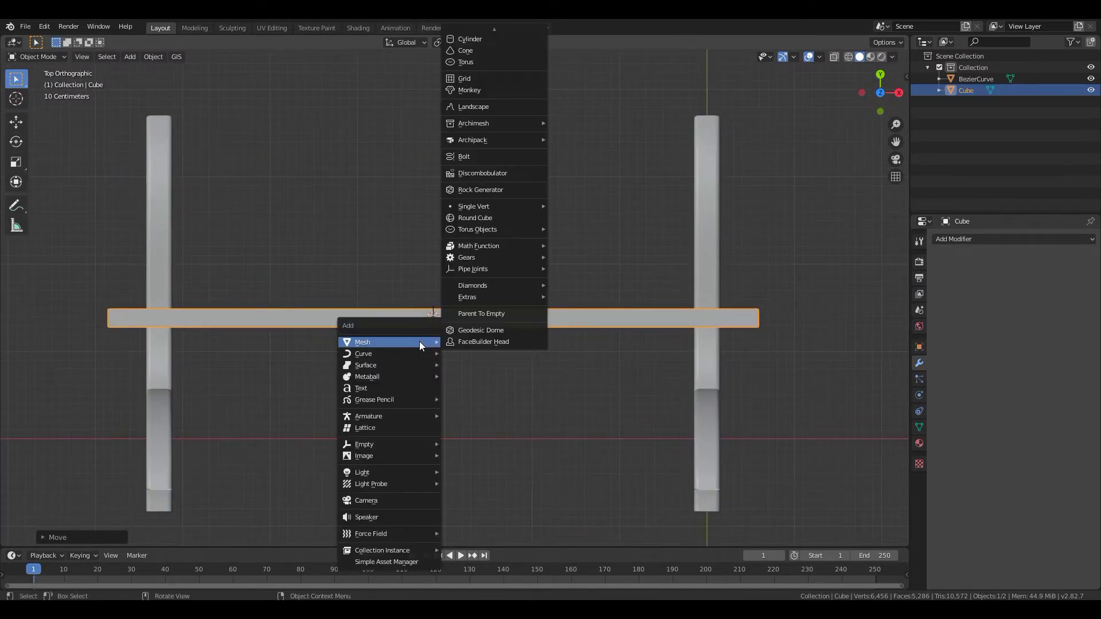
{"action": "mouse_move", "coordinate": [521, 29]}
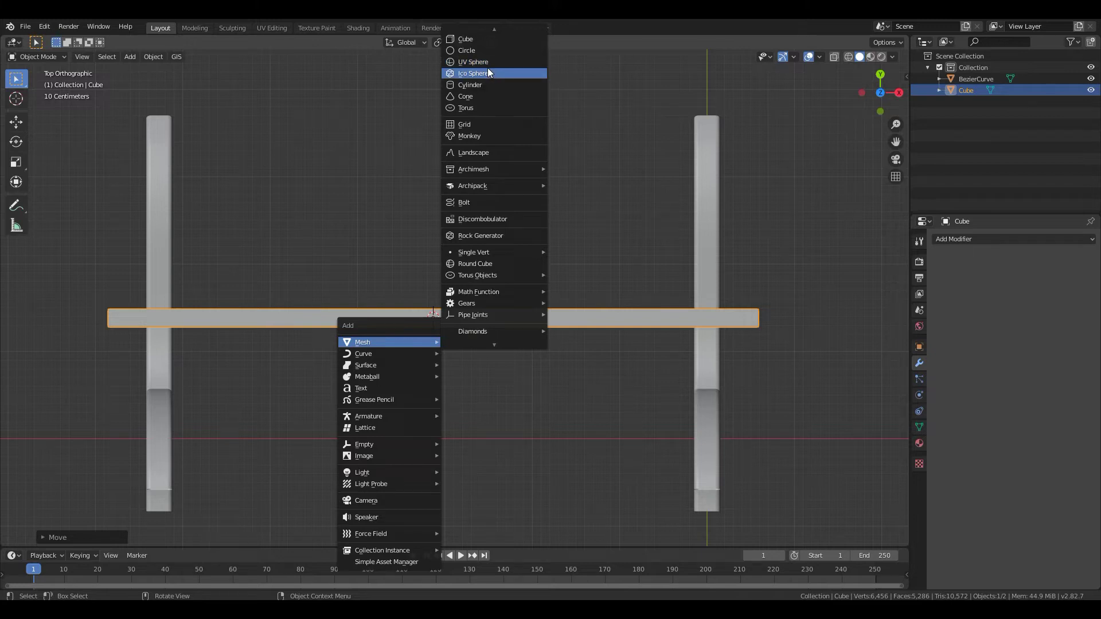
{"action": "left_click", "coordinate": [488, 63]}
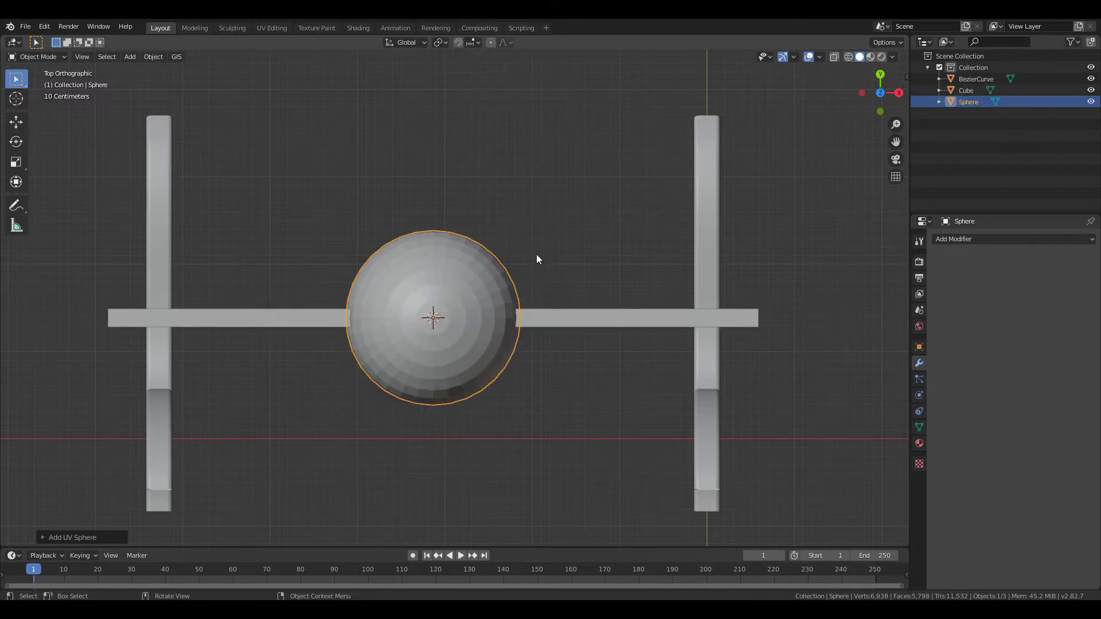
- Delete the vertices of the sphere's lower half below its equator ring, working in wireframe from the right view
{"action": "key", "text": "KP_3"}
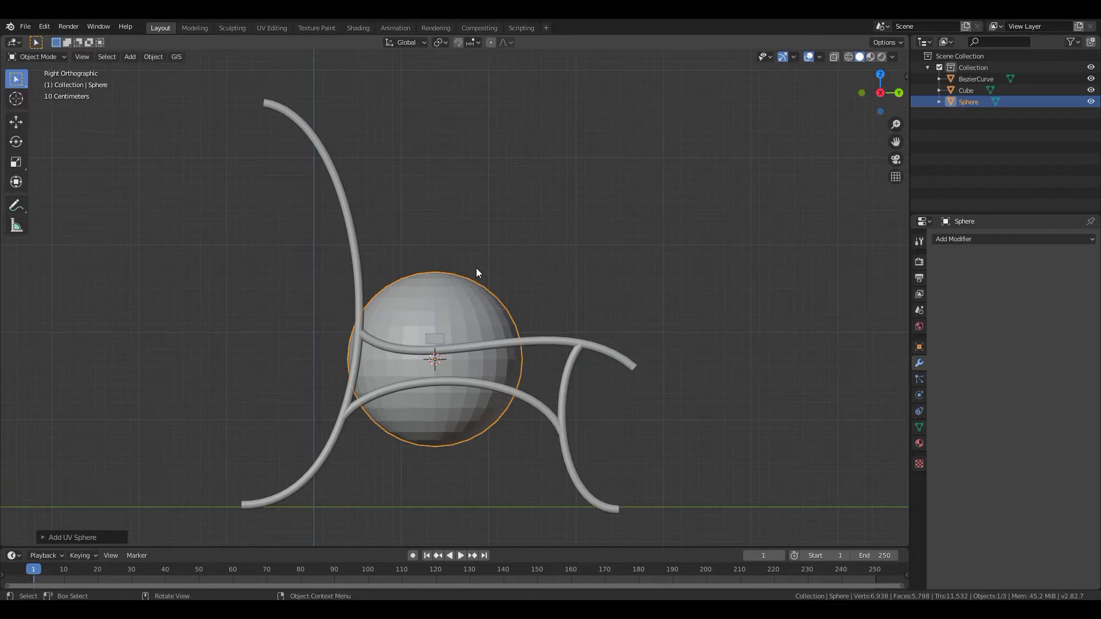
{"action": "scroll", "coordinate": [437, 363], "scroll_direction": "up", "scroll_amount": 2}
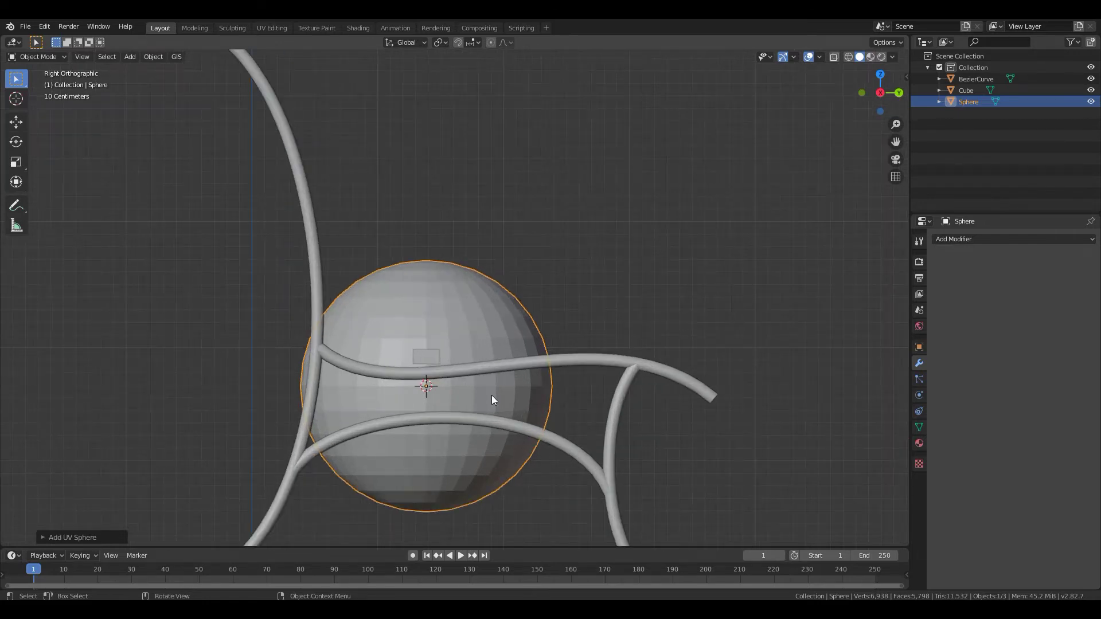
{"action": "key", "text": "Tab"}
{"action": "middle_click_drag", "start_coordinate": [464, 355], "coordinate": [511, 357], "text": "shift"}
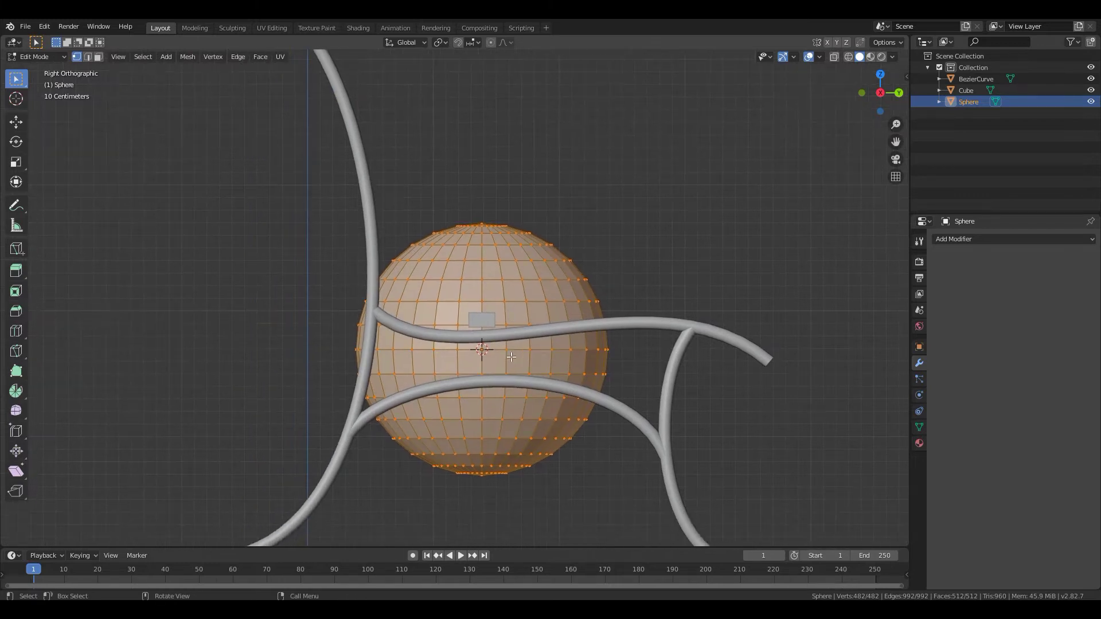
{"action": "key", "text": "alt+a"}
{"action": "key", "text": "z"}
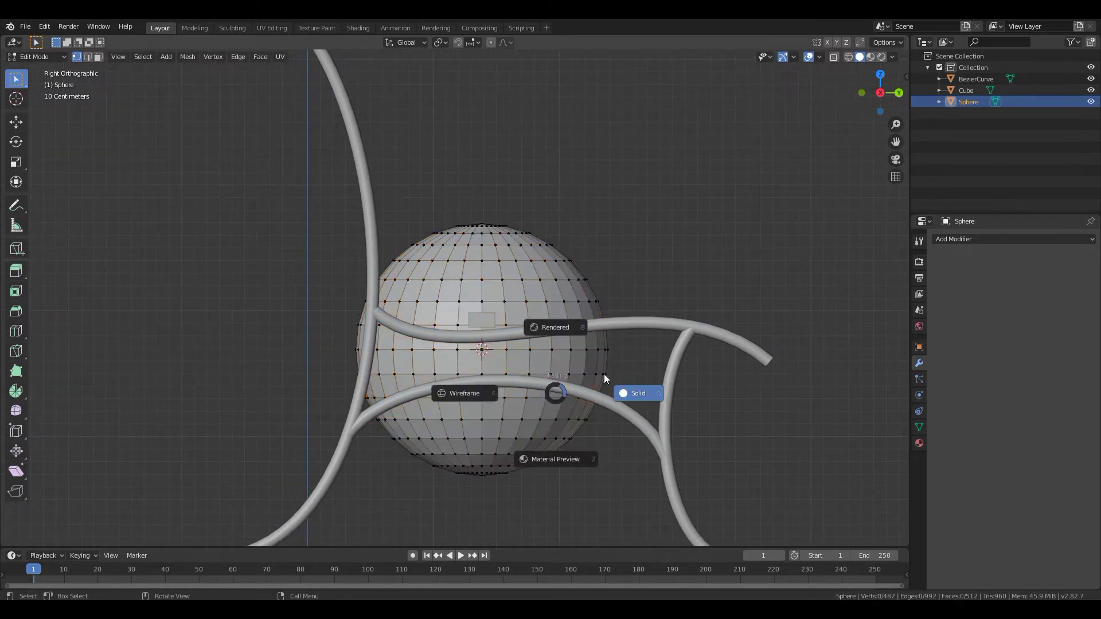
{"action": "left_click", "coordinate": [456, 394]}
{"action": "key", "text": "b"}
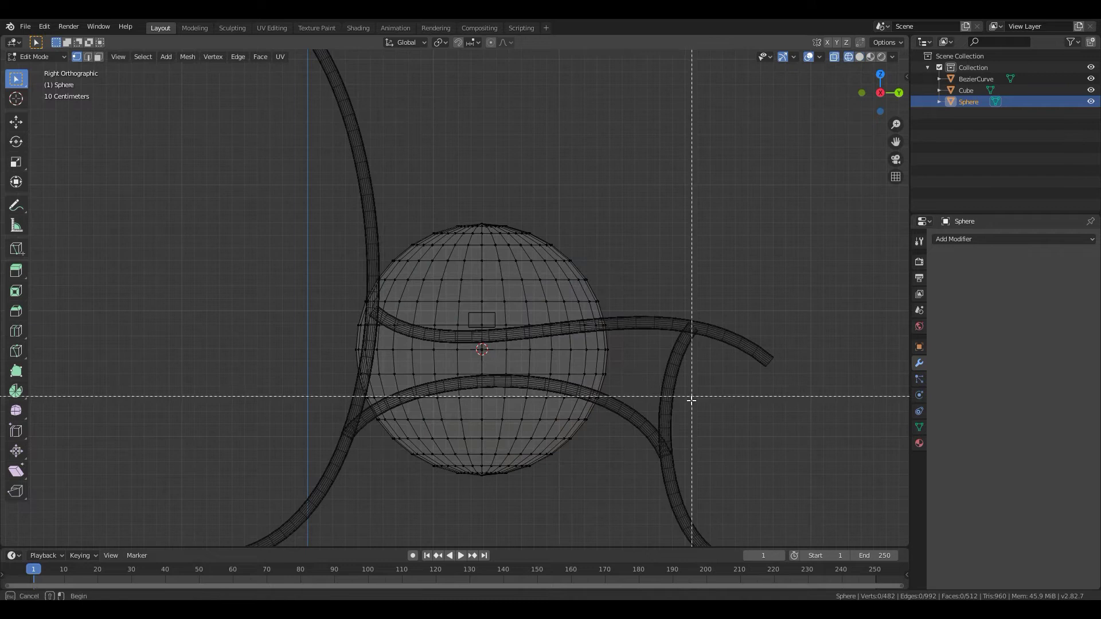
{"action": "left_click_drag", "start_coordinate": [718, 505], "coordinate": [316, 354]}
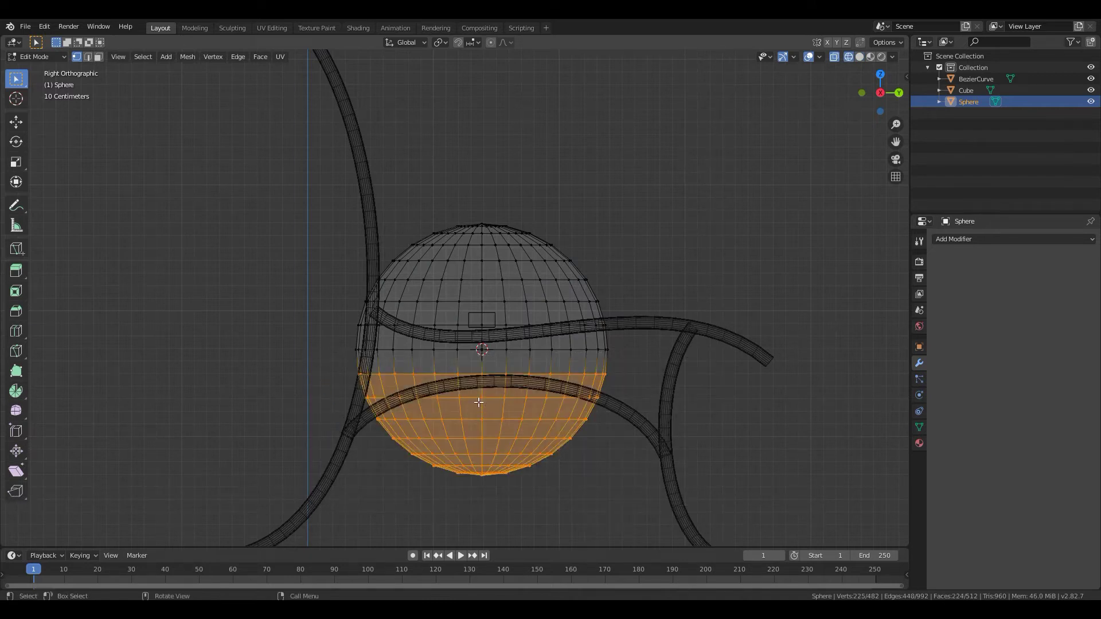
{"action": "key", "text": "x"}
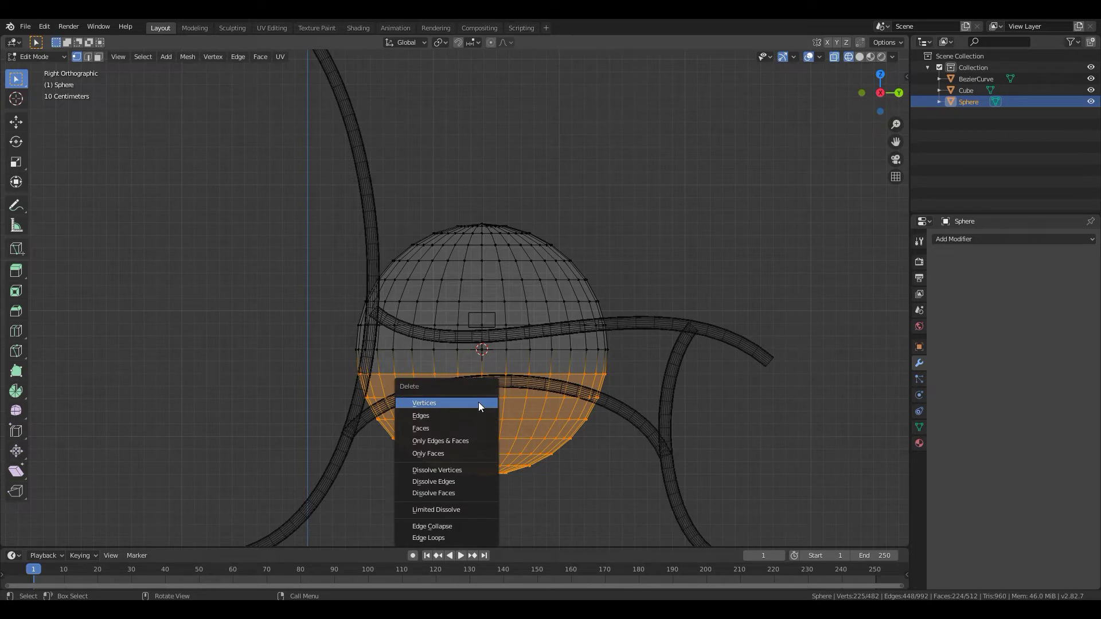
{"action": "left_click", "coordinate": [427, 404]}
- Return to Object Mode and restore solid shading
{"action": "middle_click_drag", "start_coordinate": [638, 314], "coordinate": [446, 389]}
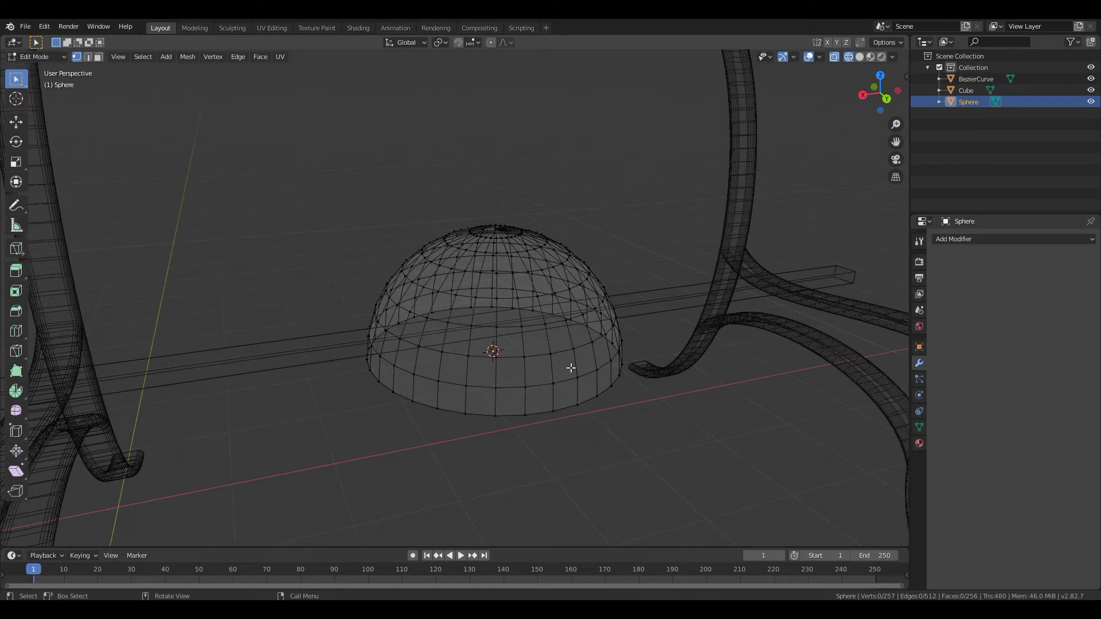
{"action": "key", "text": "Tab"}
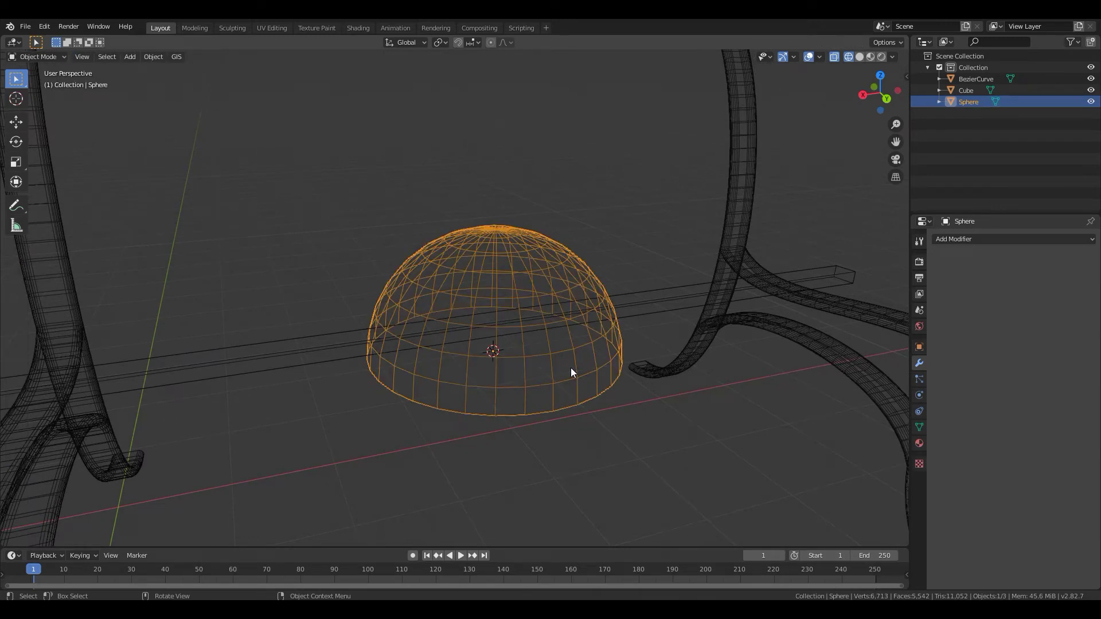
{"action": "key", "text": "z"}
{"action": "left_click", "coordinate": [653, 370]}
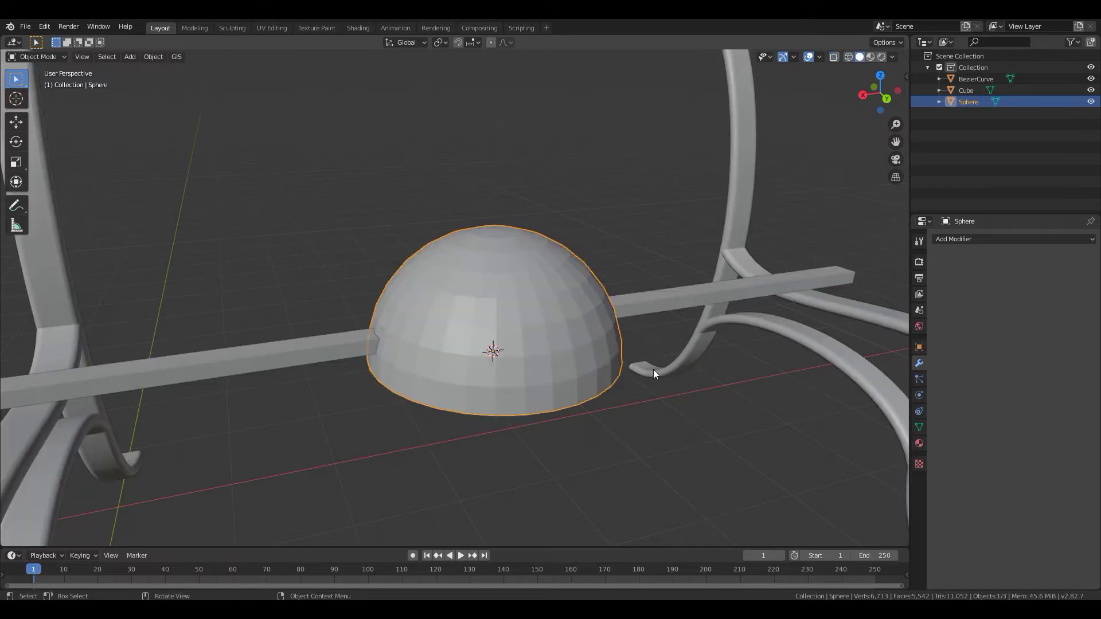
- Scale the dome down to a small bolt head about half as wide as the slat
{"action": "middle_click_drag", "start_coordinate": [652, 369], "coordinate": [463, 328]}
{"action": "middle_click_drag", "start_coordinate": [545, 335], "coordinate": [576, 352]}
{"action": "key", "text": "s"}
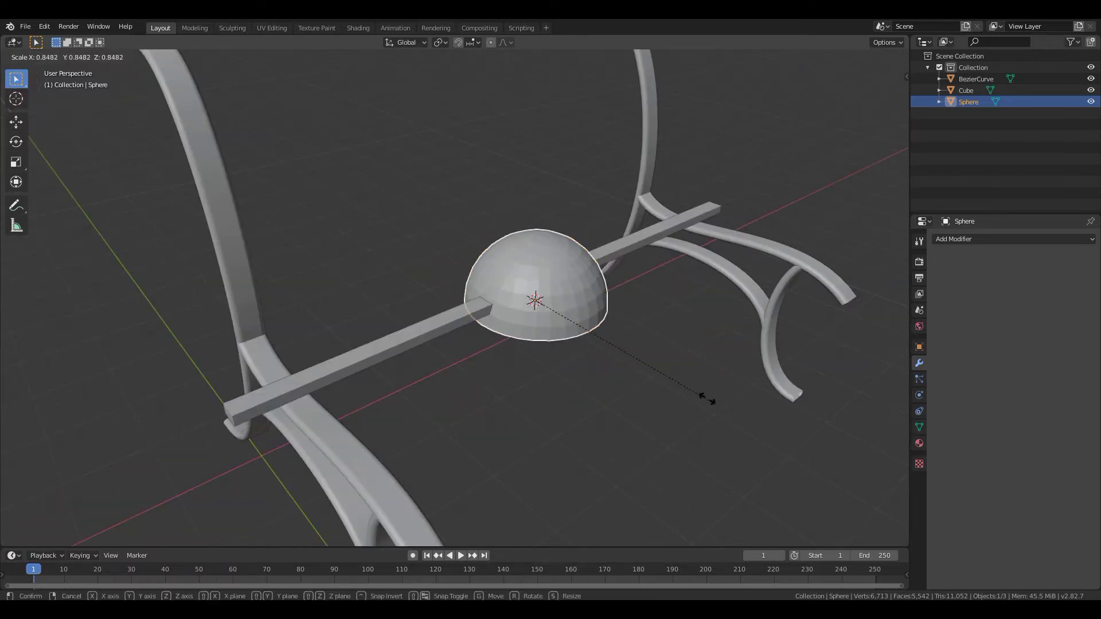
{"action": "left_click", "coordinate": [559, 320]}
{"action": "key", "text": "KP_1"}
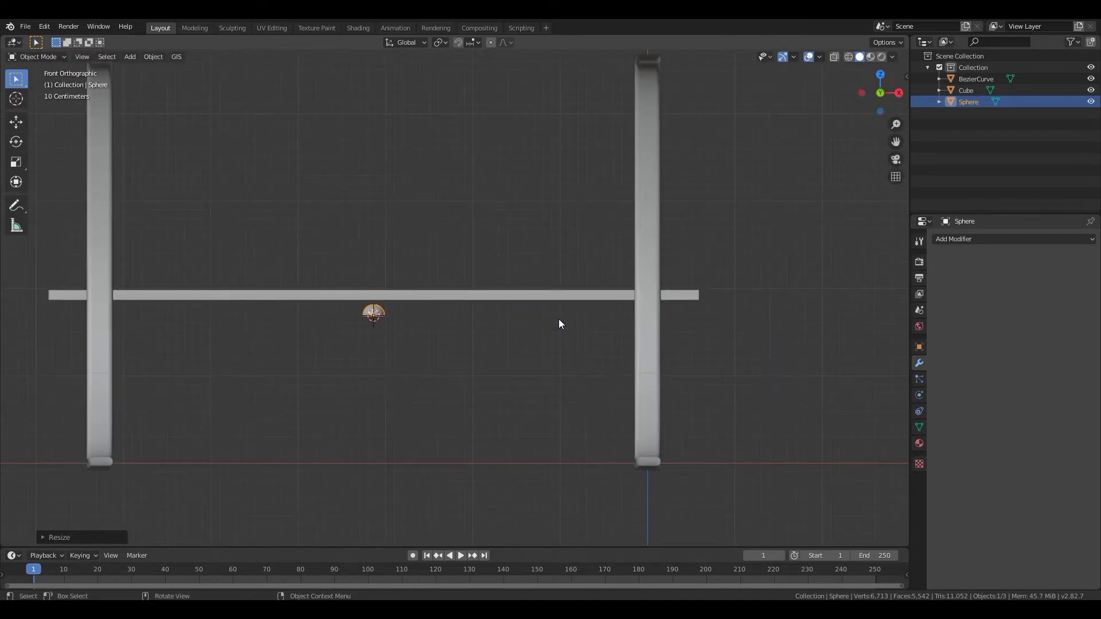
{"action": "scroll", "coordinate": [560, 321], "scroll_direction": "up", "scroll_amount": 4}
{"action": "key", "text": "s"}
{"action": "left_click", "coordinate": [360, 331]}
- Raise the bolt head about 0.28 m along the Z axis so it sits on the slat's upper face
{"action": "key", "text": "g"}
{"action": "key", "text": "z"}
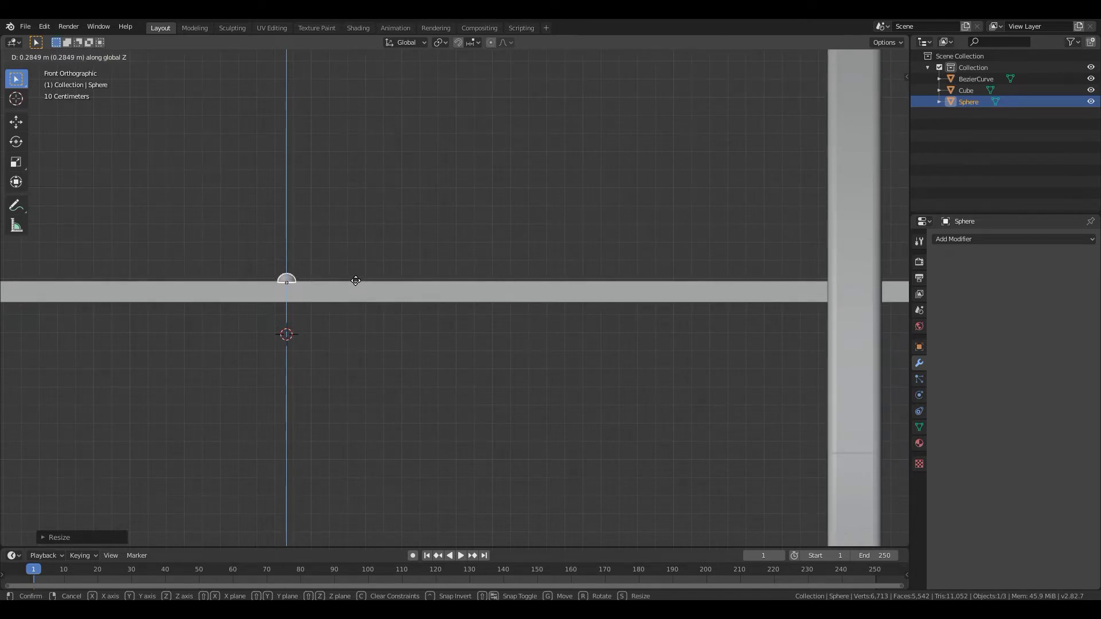
{"action": "left_click", "coordinate": [356, 282]}
- Move the bolt head in the negative X direction to the centre of the slat's crossing with the side frame there
{"action": "key", "text": "KP_7"}
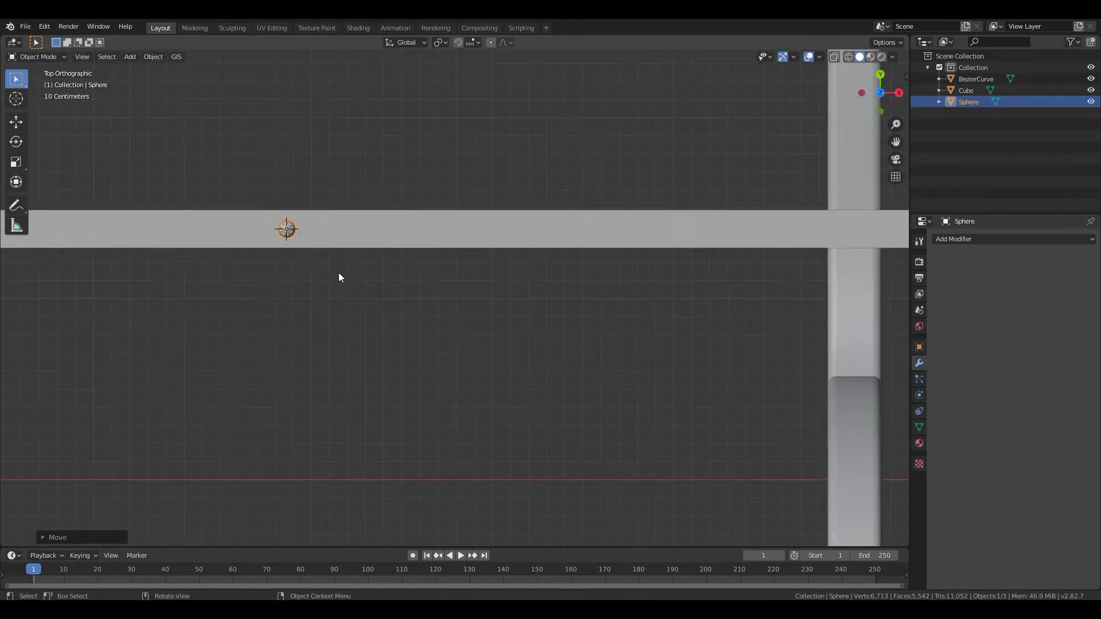
{"action": "scroll", "coordinate": [321, 276], "scroll_direction": "down", "scroll_amount": 5}
{"action": "middle_click_drag", "start_coordinate": [314, 277], "coordinate": [500, 304], "text": "shift"}
{"action": "scroll", "coordinate": [501, 304], "scroll_direction": "up", "scroll_amount": 1}
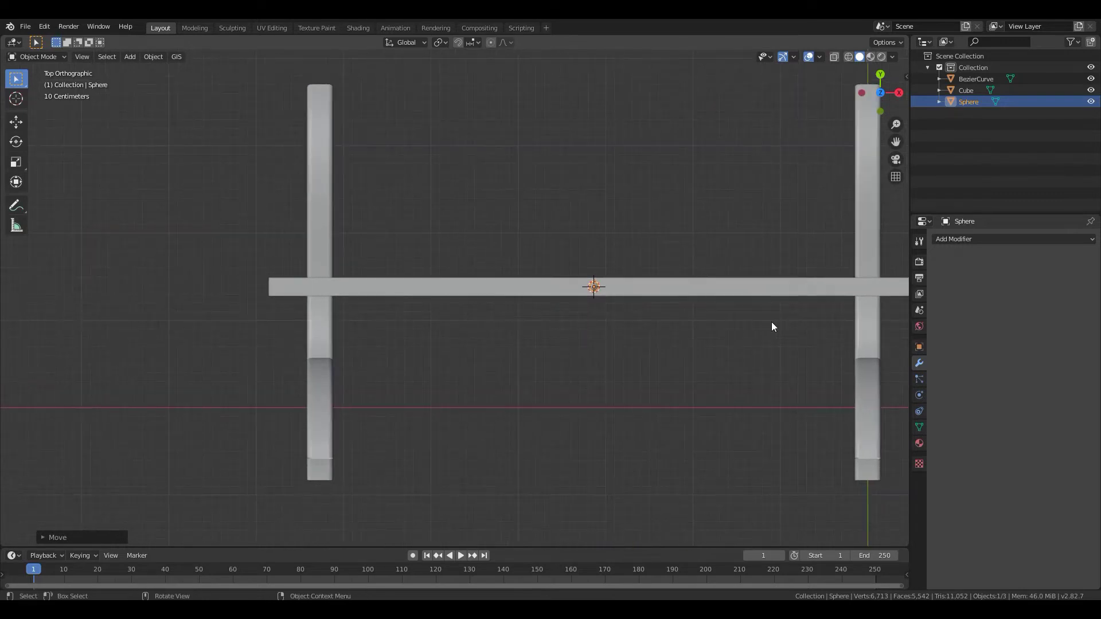
{"action": "key", "text": "g"}
{"action": "key", "text": "x"}
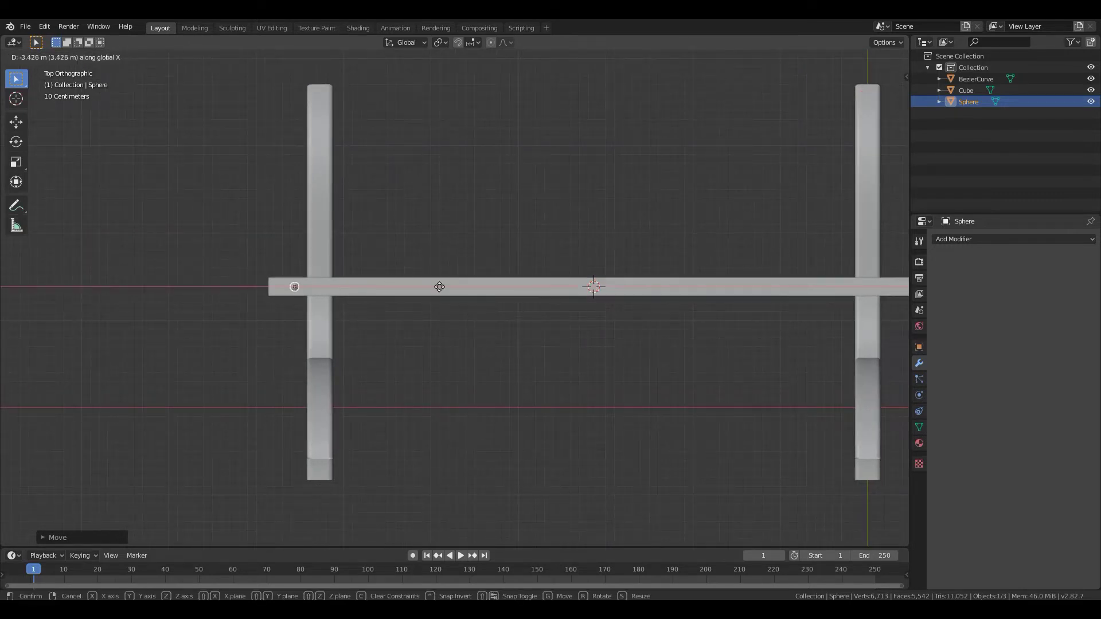
{"action": "scroll", "coordinate": [435, 246], "scroll_direction": "up", "scroll_amount": 3}
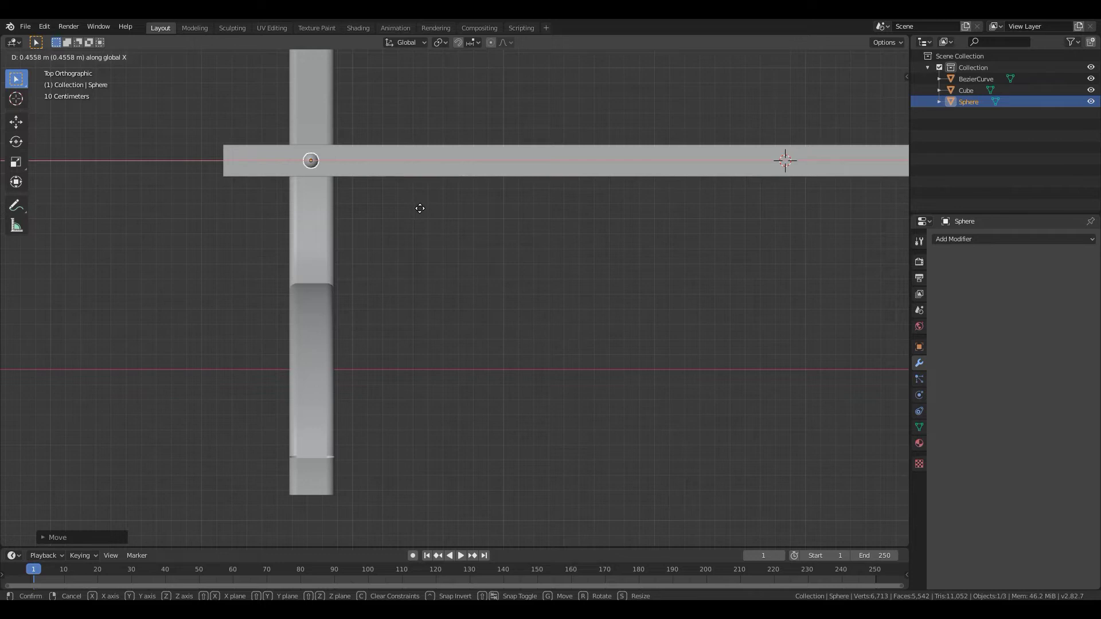
{"action": "left_click", "coordinate": [419, 206]}
{"action": "middle_click_drag", "start_coordinate": [419, 207], "coordinate": [608, 225]}
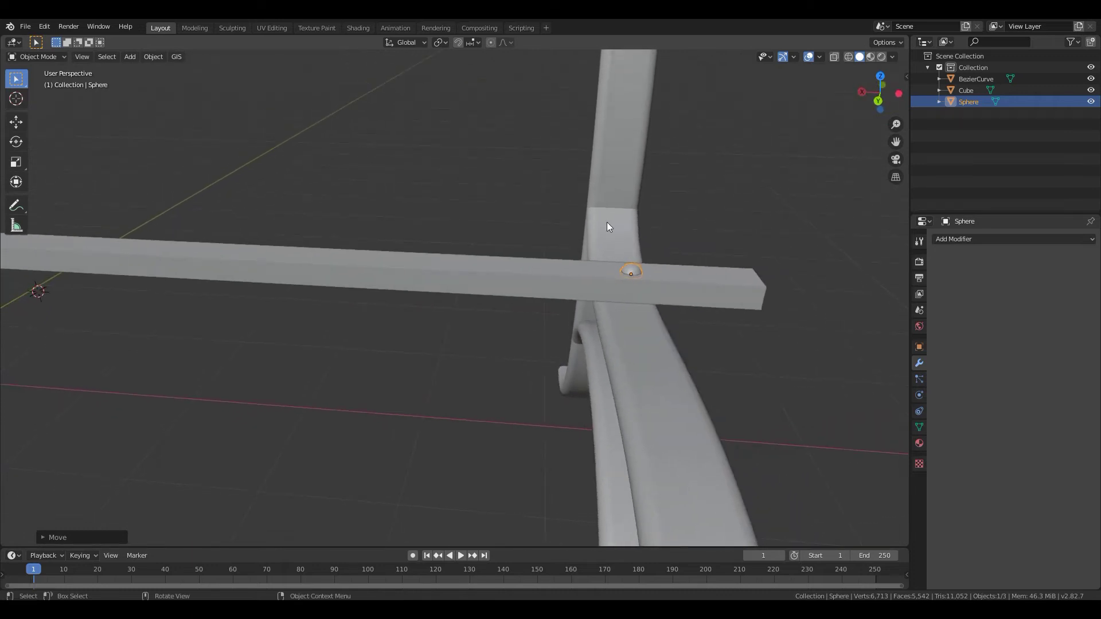
- Duplicate the bolt head about 6.2 m along the X axis onto the slat above the opposite side frame
{"action": "scroll", "coordinate": [517, 260], "scroll_direction": "down", "scroll_amount": 5}
{"action": "middle_click_drag", "start_coordinate": [517, 260], "coordinate": [603, 327], "text": "shift"}
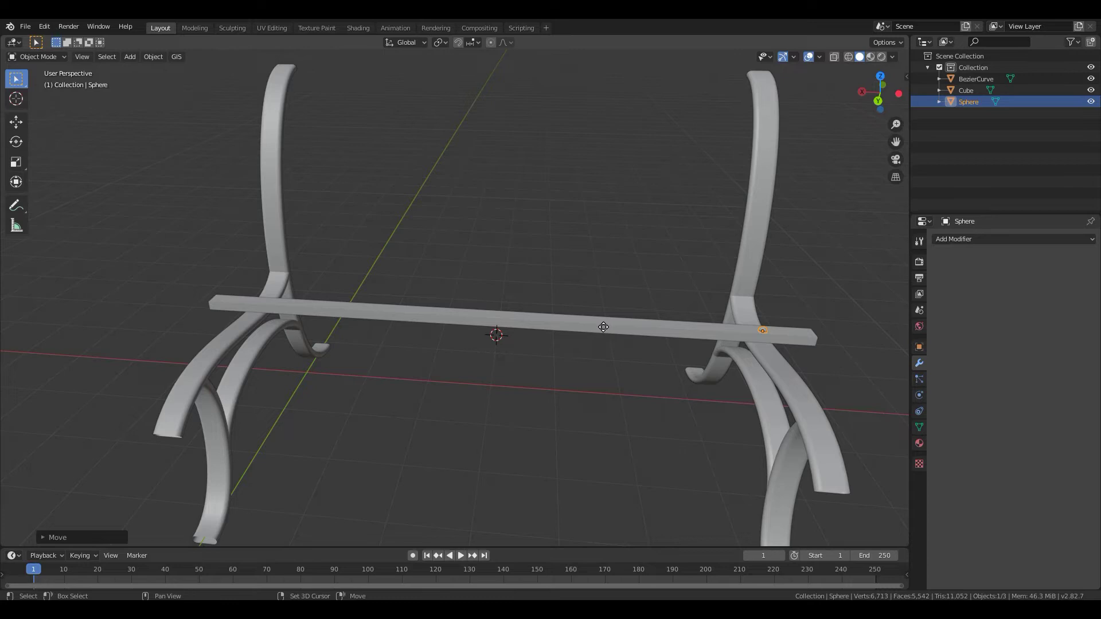
{"action": "key", "text": "shift+d"}
{"action": "key", "text": "x"}
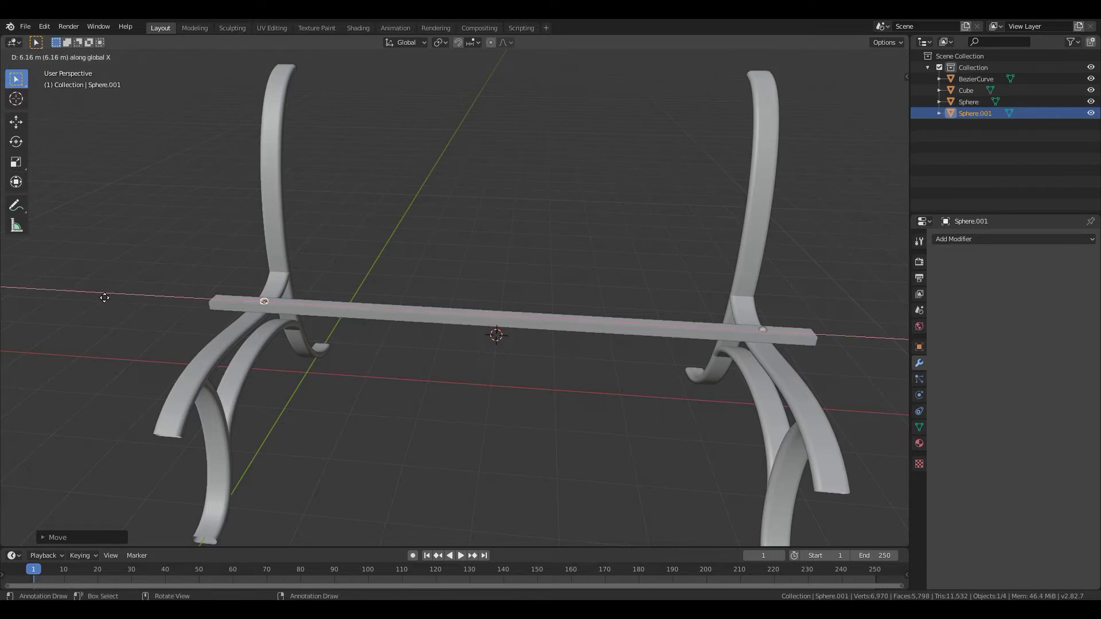
{"action": "left_click", "coordinate": [92, 296]}
- Shift the duplicated bolt head about 0.06 m in the negative X direction to centre it on its frame, and deselect it
{"action": "key", "text": "KP_7"}
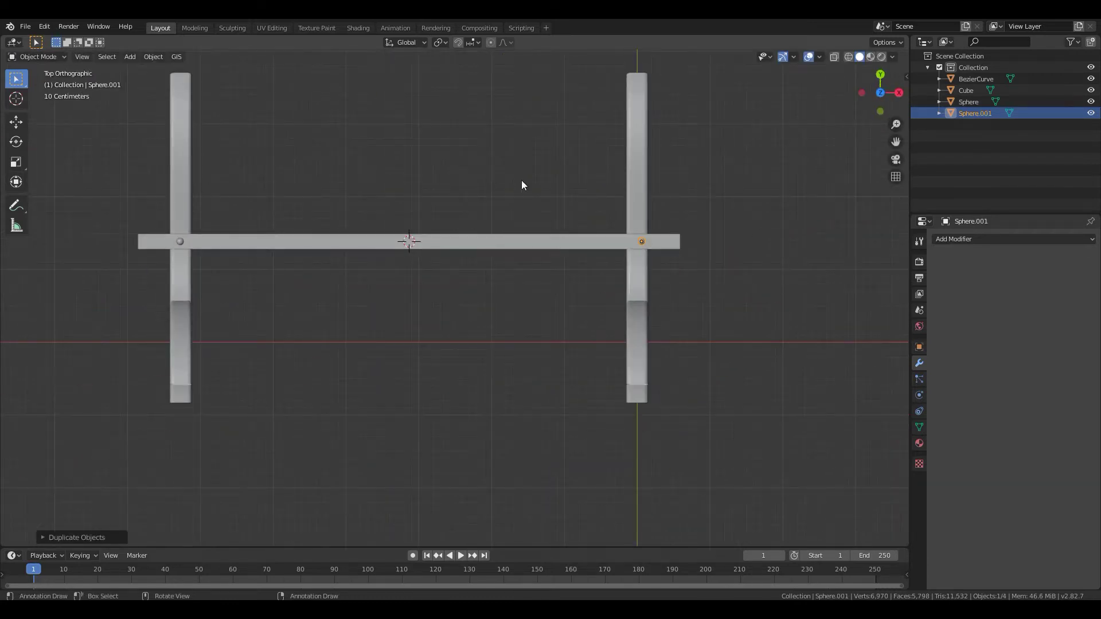
{"action": "scroll", "coordinate": [657, 299], "scroll_direction": "up", "scroll_amount": 4}
{"action": "key", "text": "KP_Decimal"}
{"action": "scroll", "coordinate": [654, 294], "scroll_direction": "down", "scroll_amount": 3}
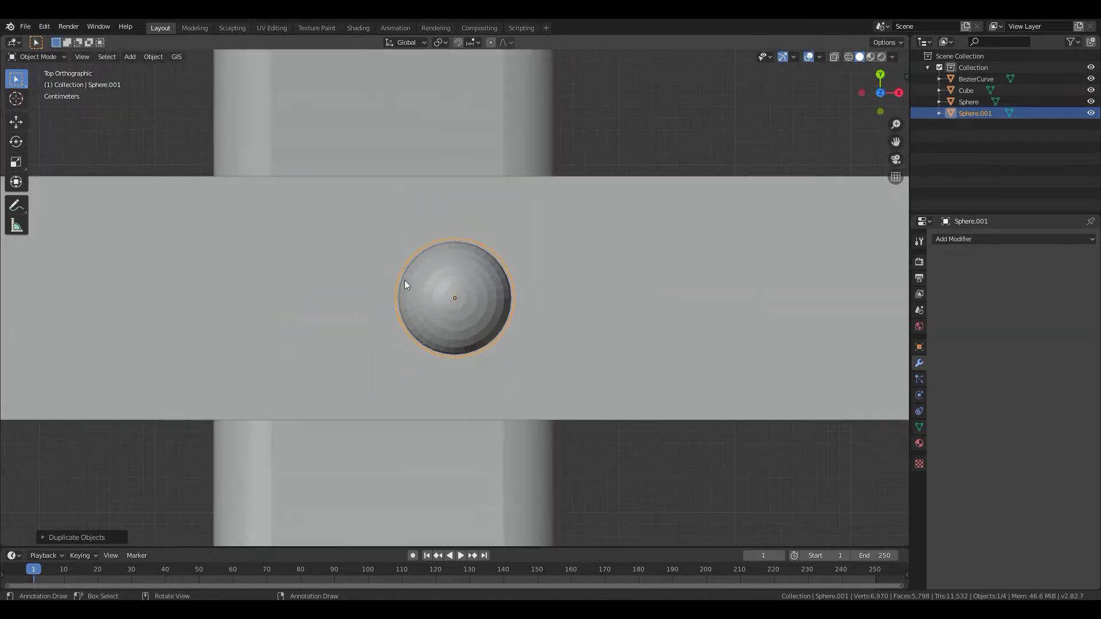
{"action": "key", "text": "g"}
{"action": "key", "text": "x"}
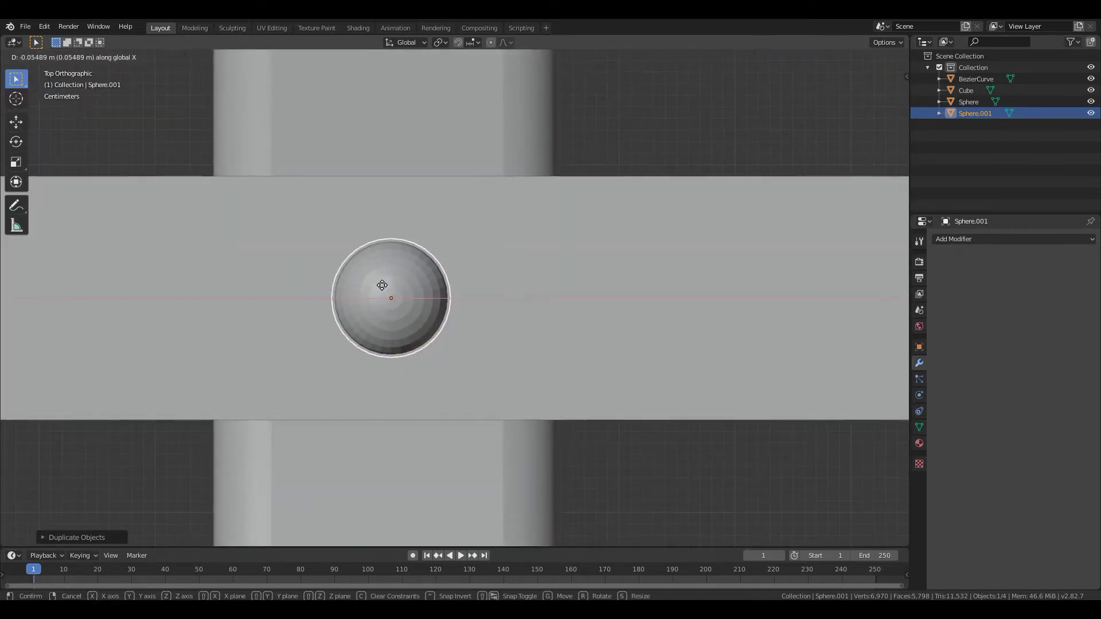
{"action": "left_click", "coordinate": [380, 286]}
{"action": "scroll", "coordinate": [514, 270], "scroll_direction": "down", "scroll_amount": 8}
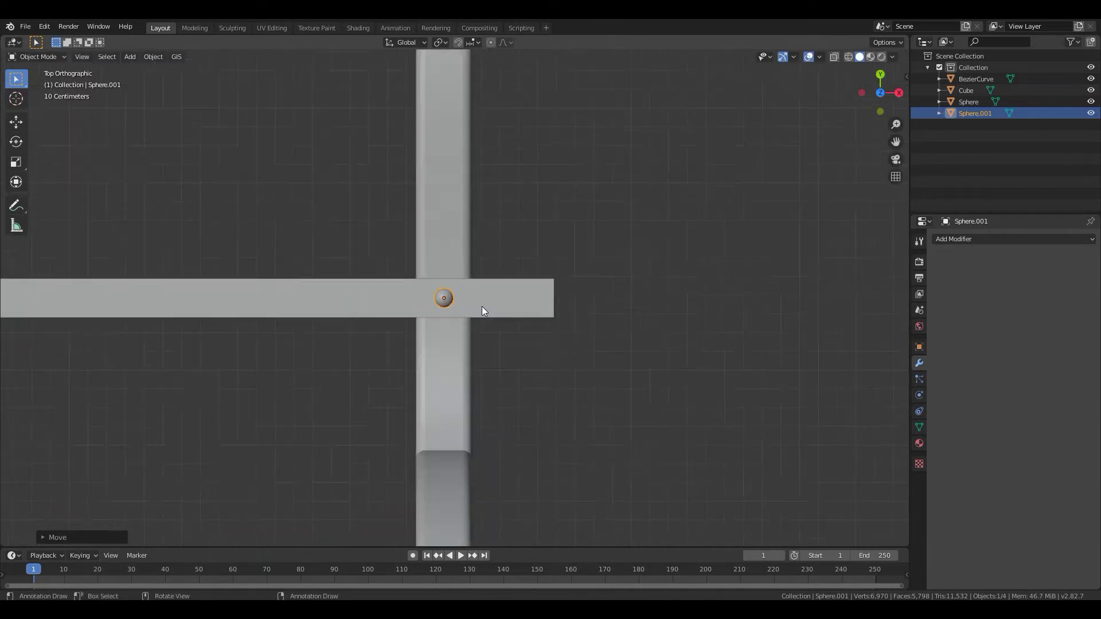
{"action": "middle_click_drag", "start_coordinate": [496, 362], "coordinate": [288, 259]}
{"action": "left_click", "coordinate": [288, 259]}
{"action": "scroll", "coordinate": [631, 304], "scroll_direction": "down", "scroll_amount": 3}
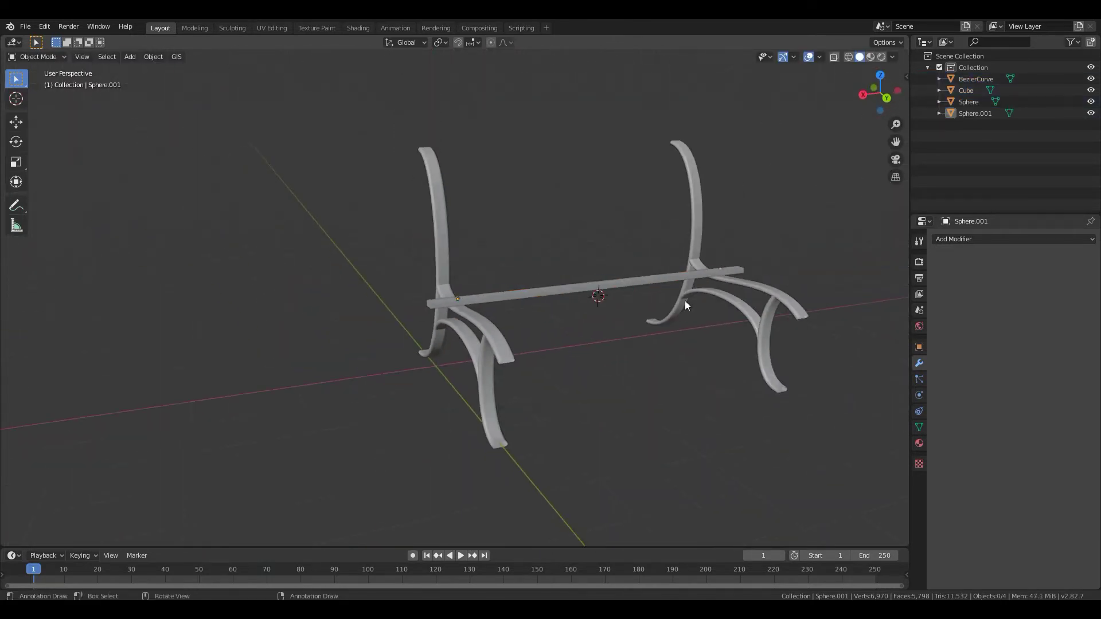
- Join the slat and both bolt heads into a single object
{"action": "middle_click_drag", "start_coordinate": [684, 300], "coordinate": [644, 317]}
{"action": "scroll", "coordinate": [474, 322], "scroll_direction": "up", "scroll_amount": 2}
{"action": "left_click", "coordinate": [434, 300]}
{"action": "scroll", "coordinate": [497, 323], "scroll_direction": "up", "scroll_amount": 5}
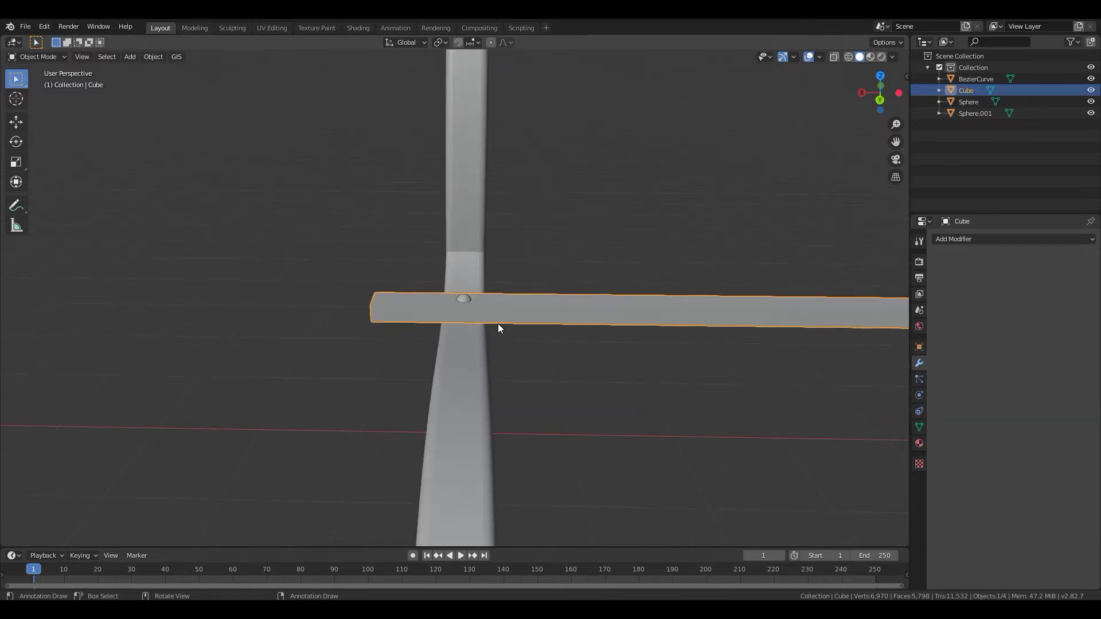
{"action": "left_click", "coordinate": [466, 299], "text": "shift"}
{"action": "scroll", "coordinate": [729, 351], "scroll_direction": "down", "scroll_amount": 5}
{"action": "middle_click_drag", "start_coordinate": [728, 352], "coordinate": [616, 334]}
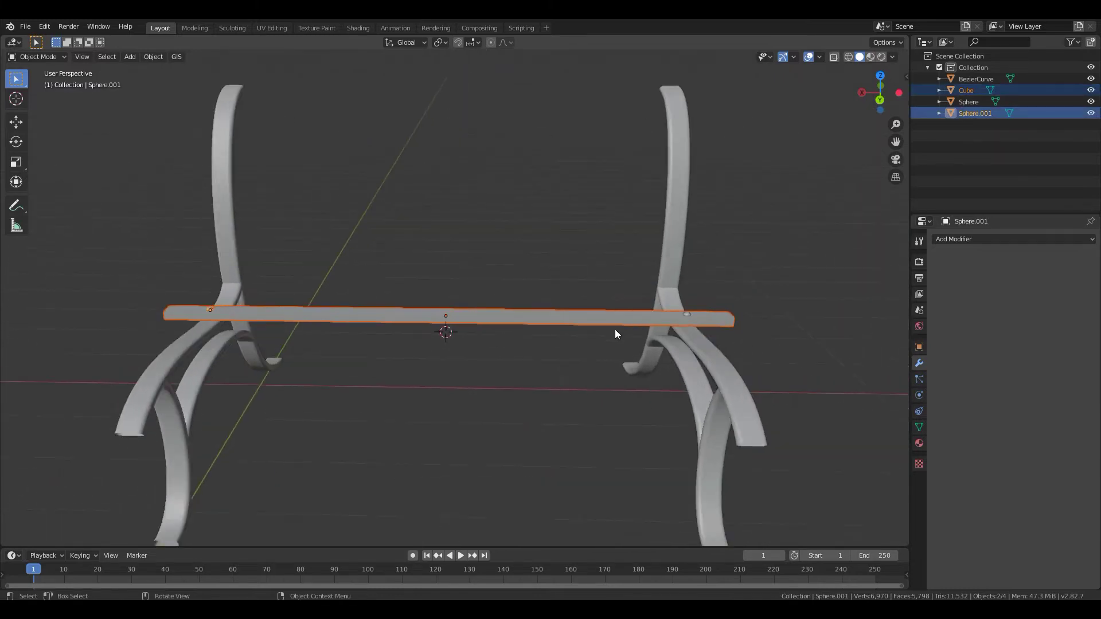
{"action": "scroll", "coordinate": [785, 331], "scroll_direction": "up", "scroll_amount": 2}
{"action": "left_click", "coordinate": [792, 321], "text": "shift"}
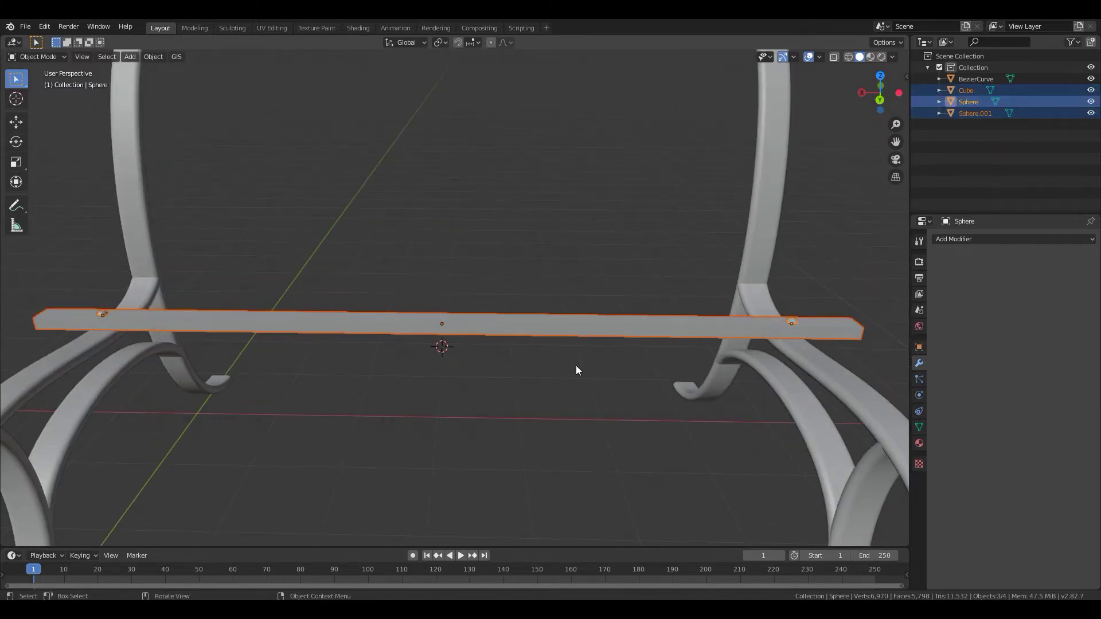
{"action": "key", "text": "ctrl+j"}
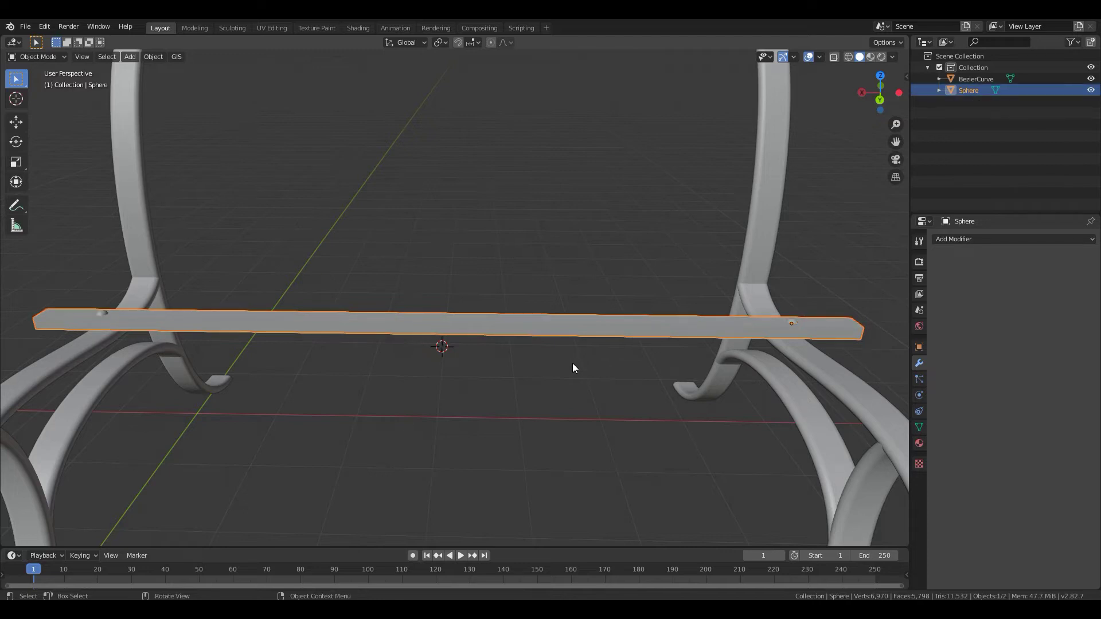
- Snap the 3D cursor to the slat's whole selected mesh and set the slat's origin to the 3D cursor
{"action": "key", "text": "Tab"}
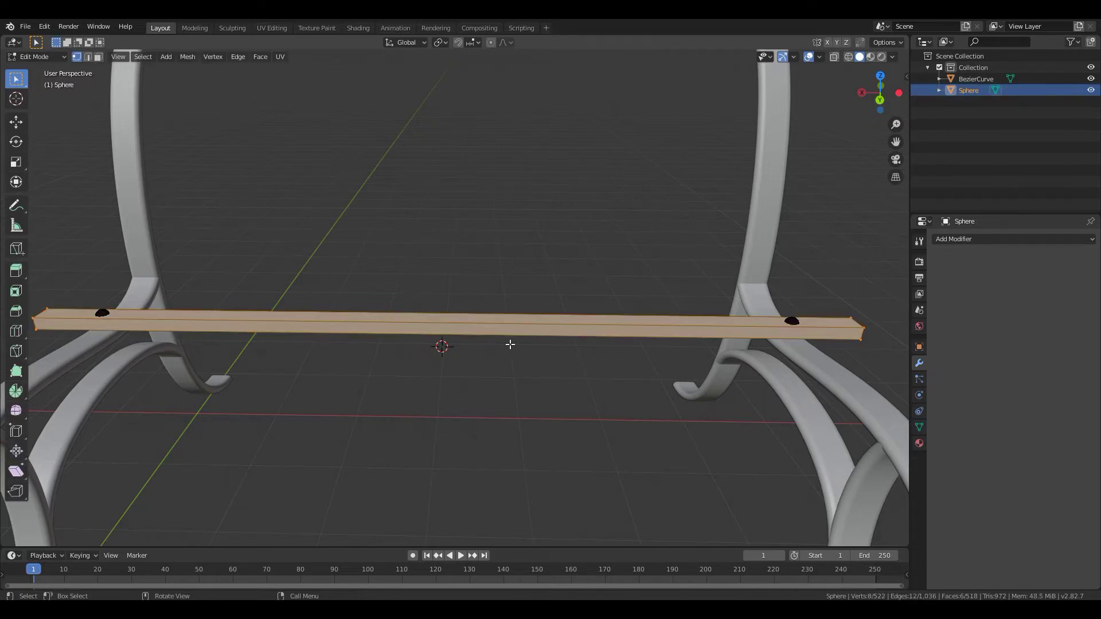
{"action": "key", "text": "shift+s"}
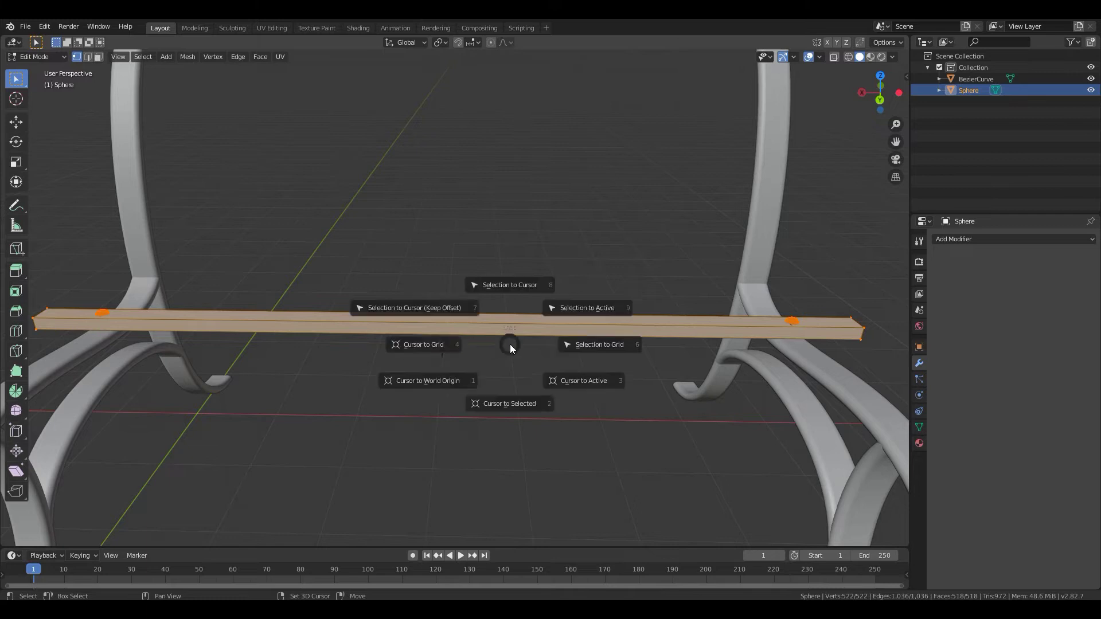
{"action": "left_click", "coordinate": [501, 408]}
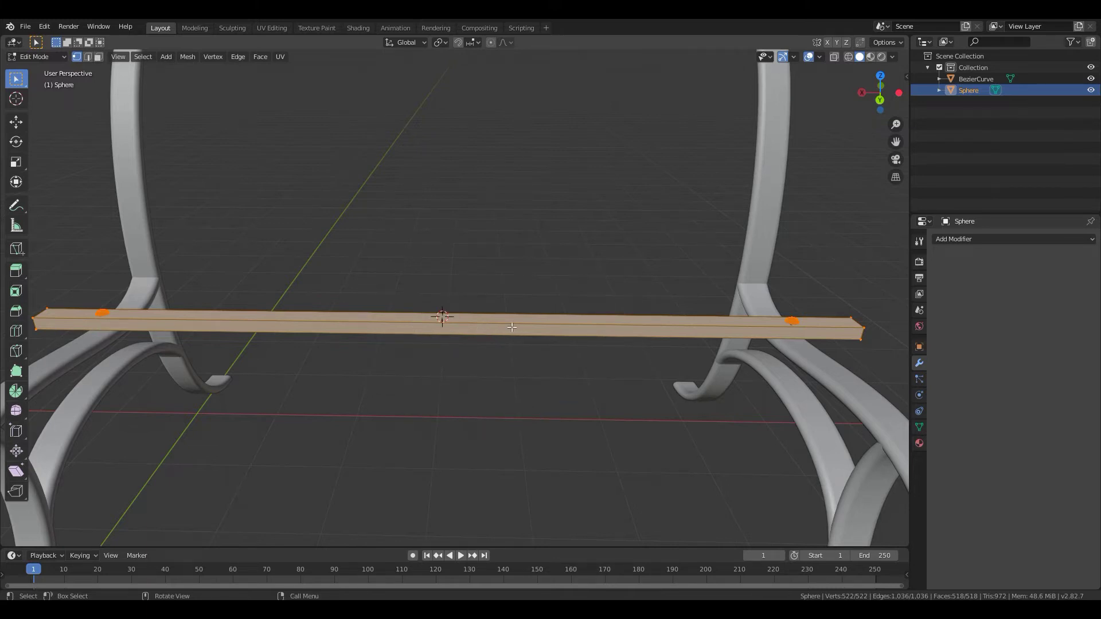
{"action": "key", "text": "Tab"}
{"action": "right_click", "coordinate": [467, 327]}
{"action": "mouse_move", "coordinate": [440, 368]}
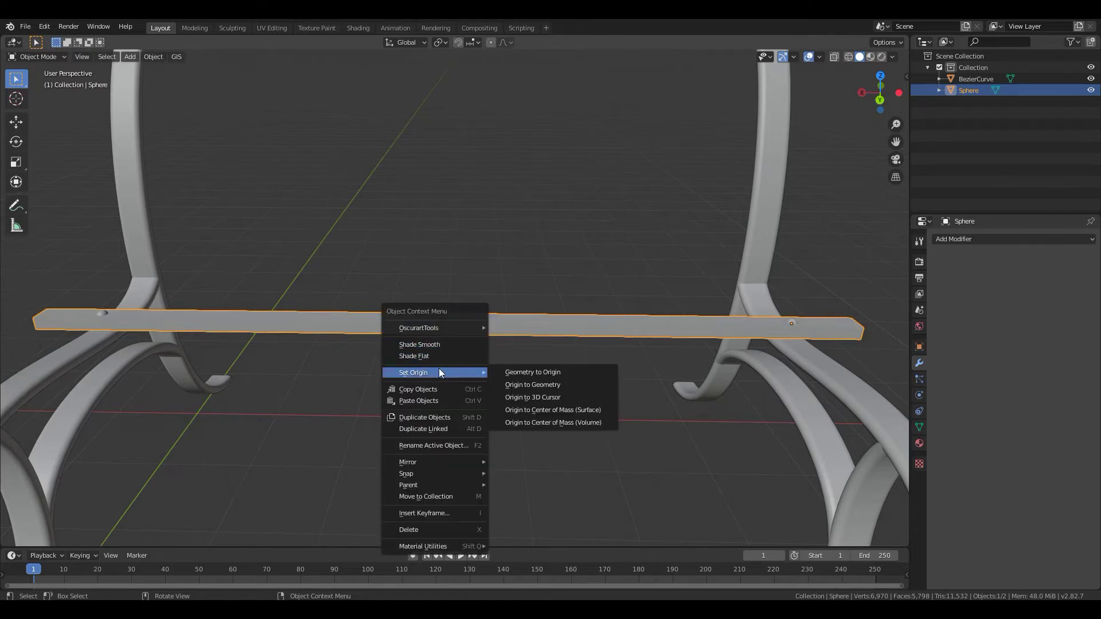
{"action": "left_click", "coordinate": [533, 395]}
- In the right orthographic view, move the slat from the seat to the upper end of the curved backrest
{"action": "scroll", "coordinate": [525, 373], "scroll_direction": "down", "scroll_amount": 2}
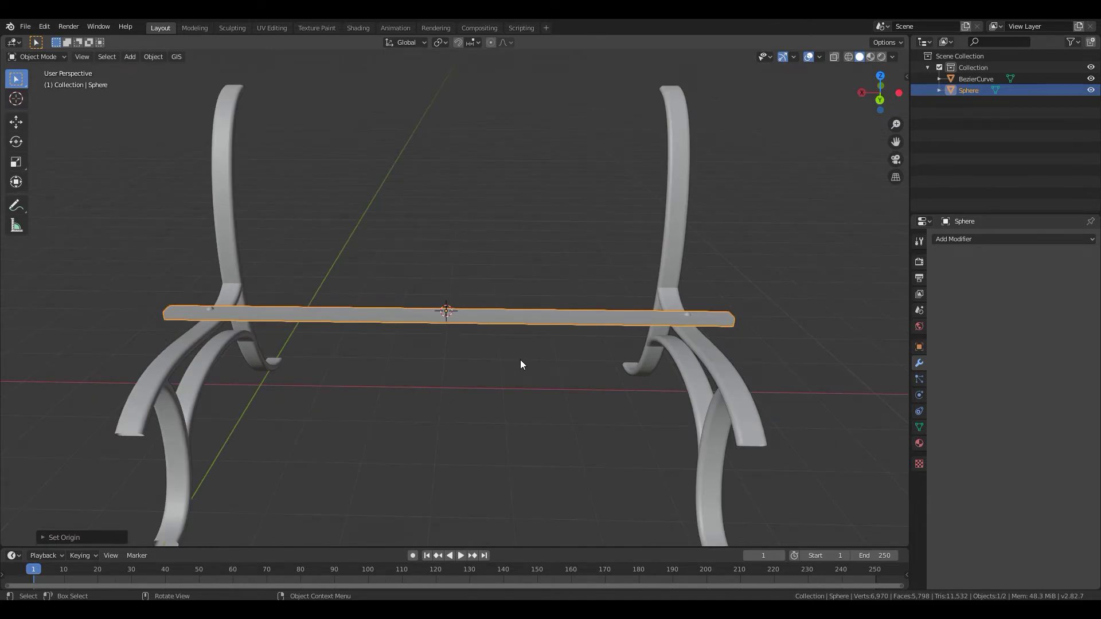
{"action": "key", "text": "KP_3"}
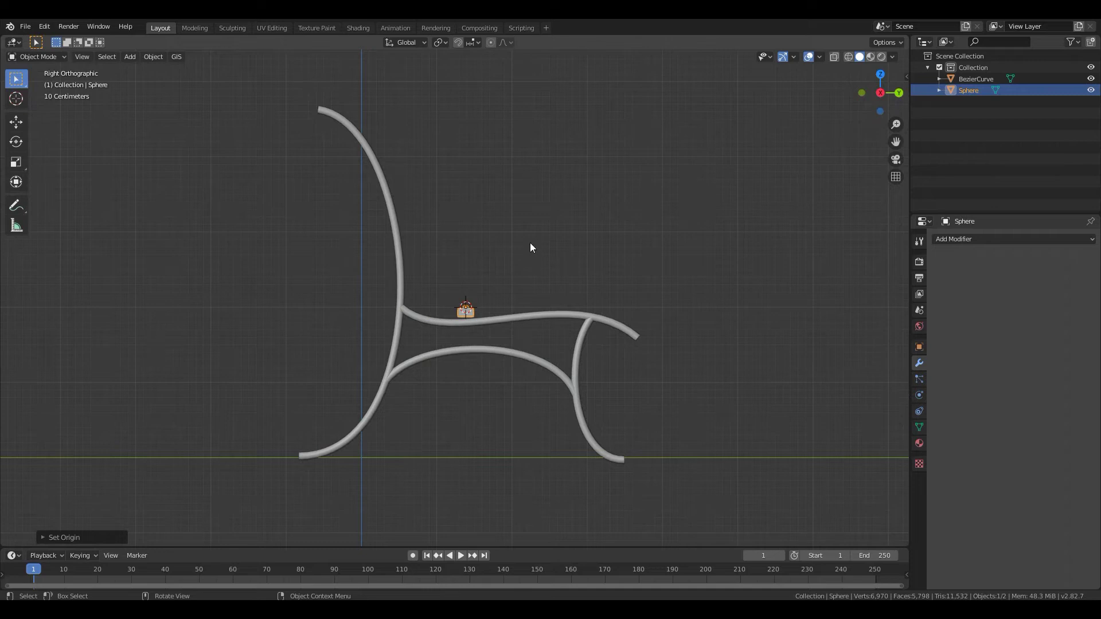
{"action": "scroll", "coordinate": [531, 246], "scroll_direction": "up", "scroll_amount": 3}
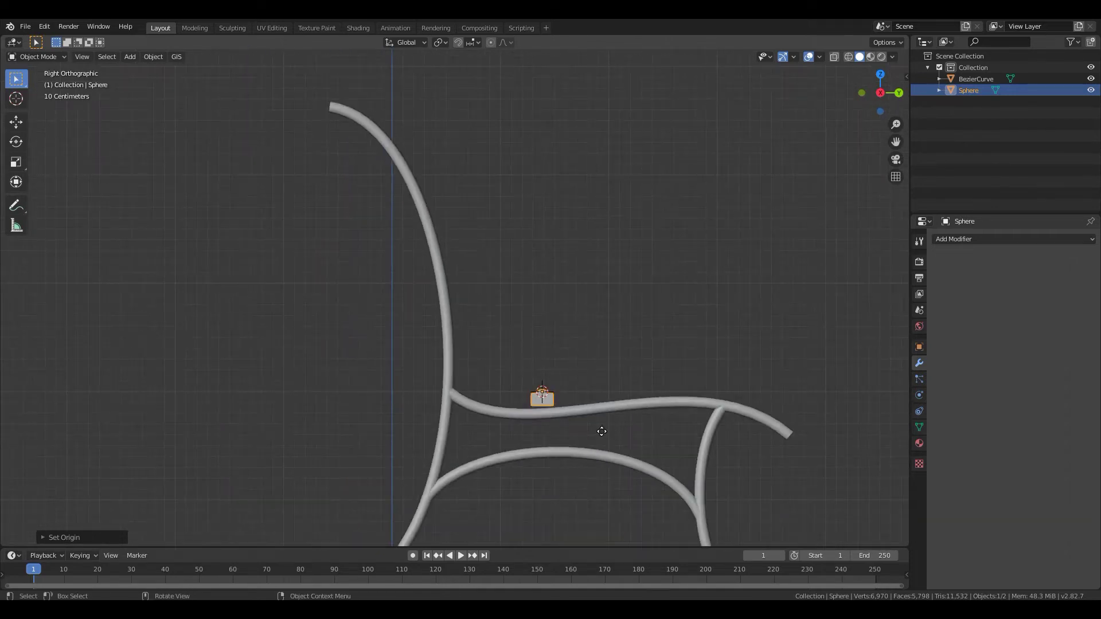
{"action": "key", "text": "g"}
{"action": "left_click", "coordinate": [409, 129]}
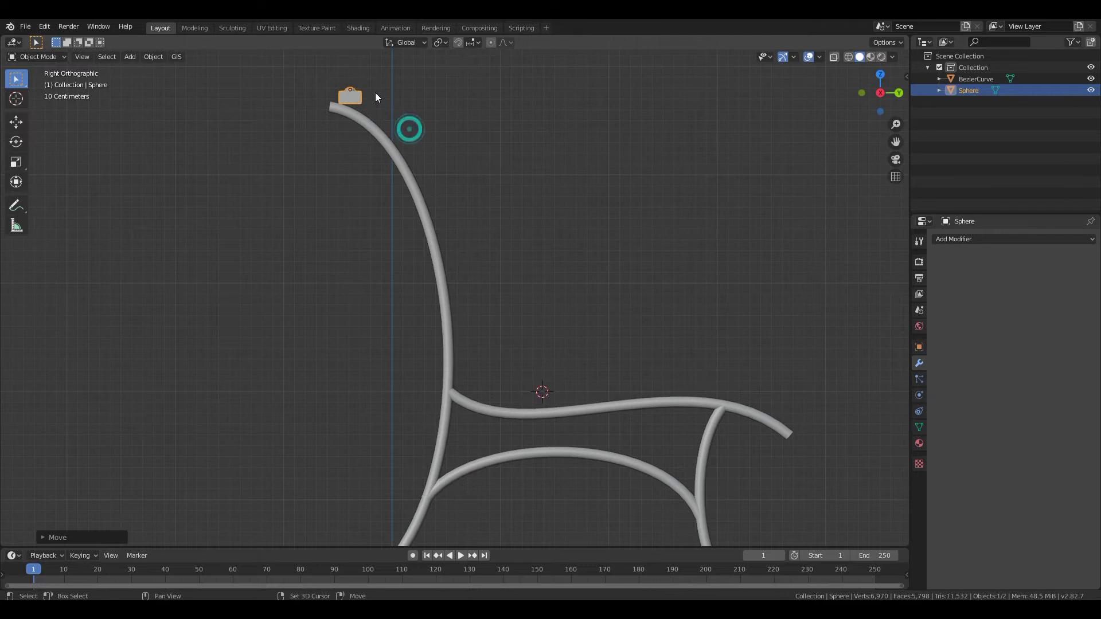
- Scale the slat along the Z axis to about 0.8 of its thickness
{"action": "scroll", "coordinate": [477, 287], "scroll_direction": "up", "scroll_amount": 3}
{"action": "scroll", "coordinate": [527, 273], "scroll_direction": "up", "scroll_amount": 2}
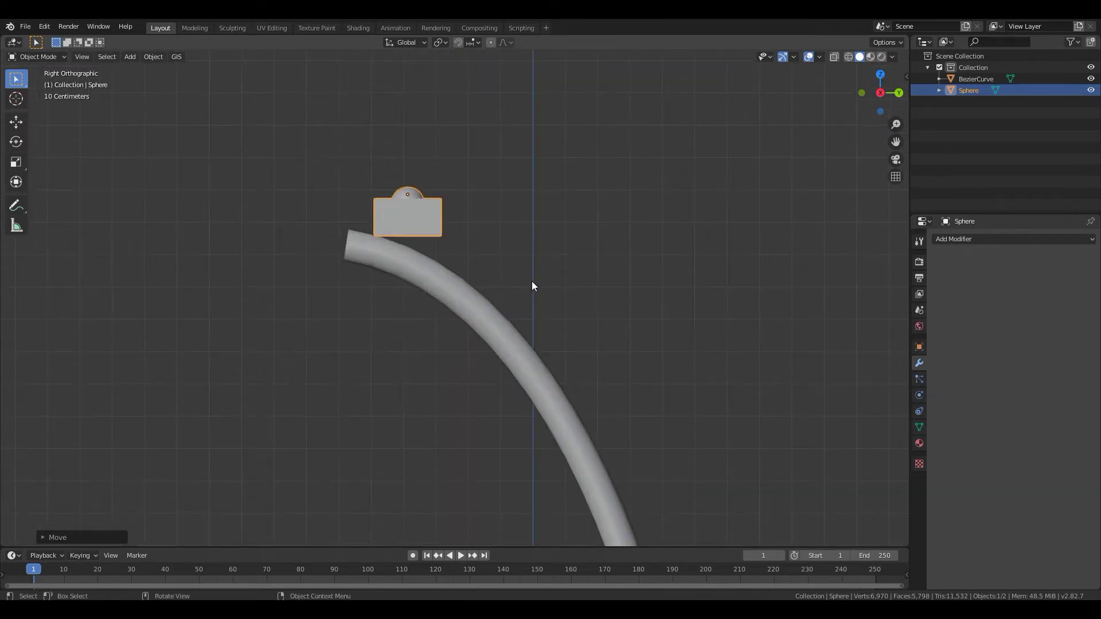
{"action": "key", "text": "s"}
{"action": "key", "text": "z"}
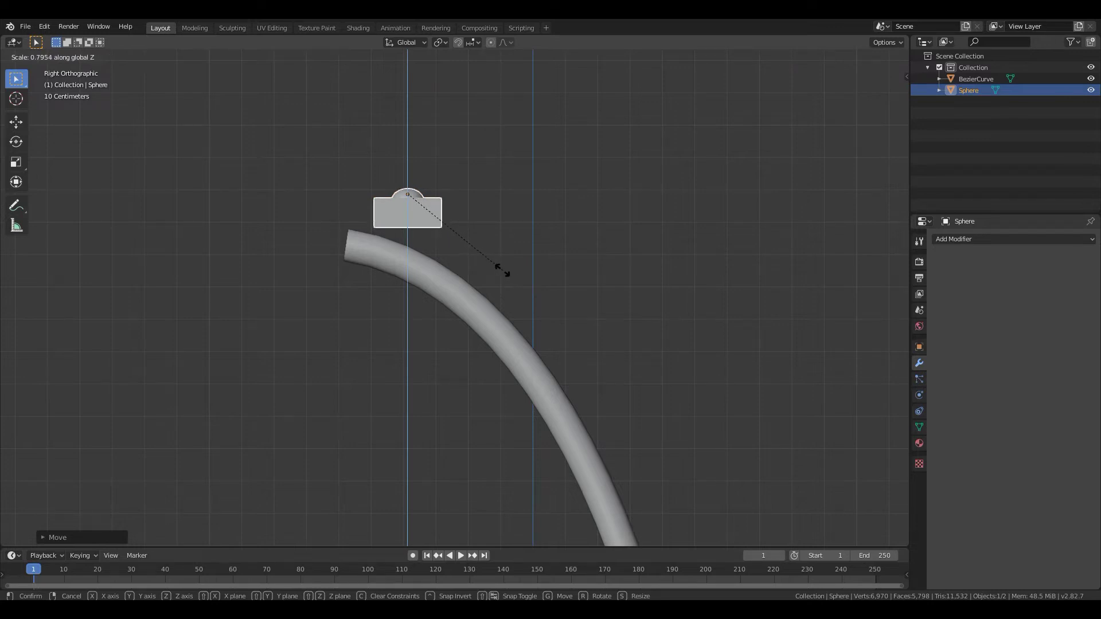
{"action": "left_click", "coordinate": [501, 270]}
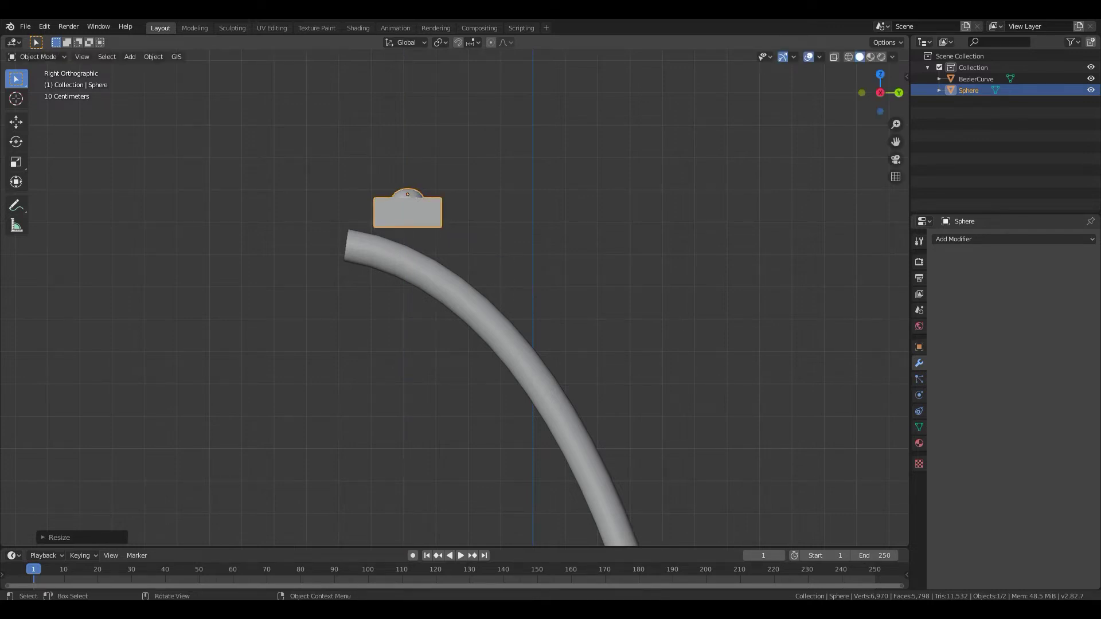
- Rotate the slat to the slope of the backrest curve and move it to rest on the frame's upper end
{"action": "key", "text": "r"}
{"action": "left_click", "coordinate": [527, 317]}
{"action": "key", "text": "g"}
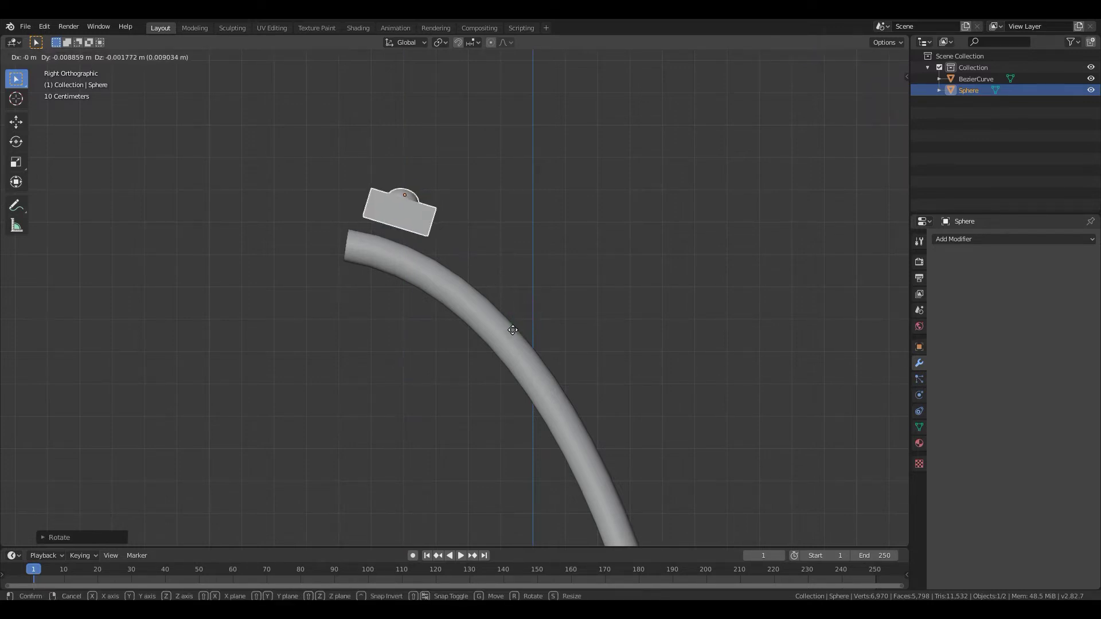
{"action": "left_click", "coordinate": [504, 339]}
{"action": "key", "text": "r"}
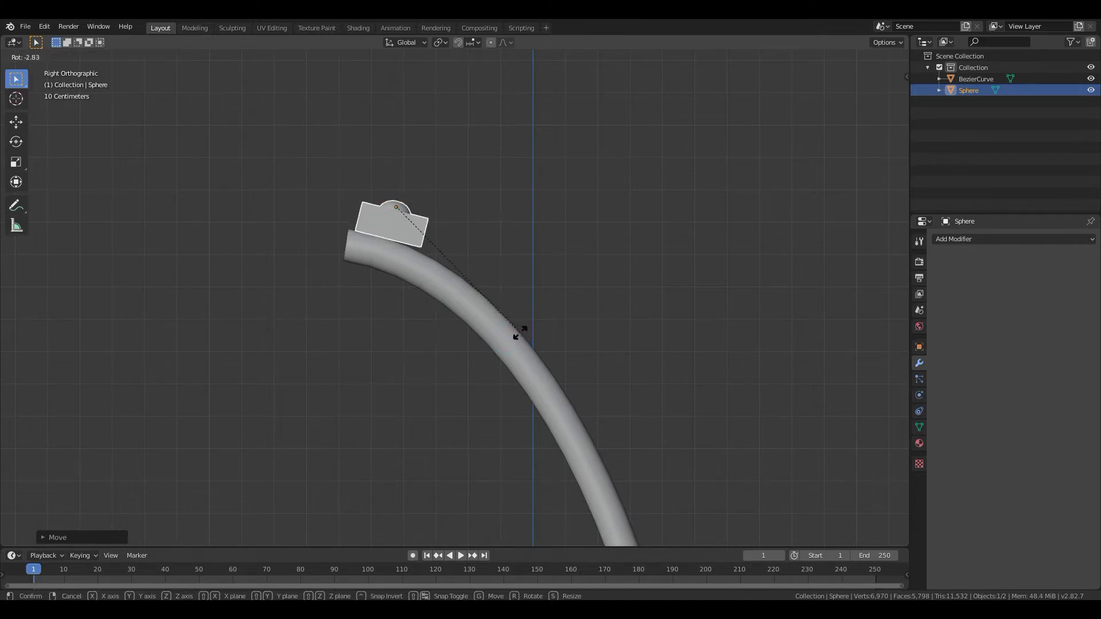
{"action": "left_click", "coordinate": [514, 335]}
{"action": "key", "text": "g"}
{"action": "left_click", "coordinate": [521, 314]}
- Duplicate the top slat to the next position down the backrest, tilting it to follow the curve and sit on the frame
{"action": "key", "text": "shift+d"}
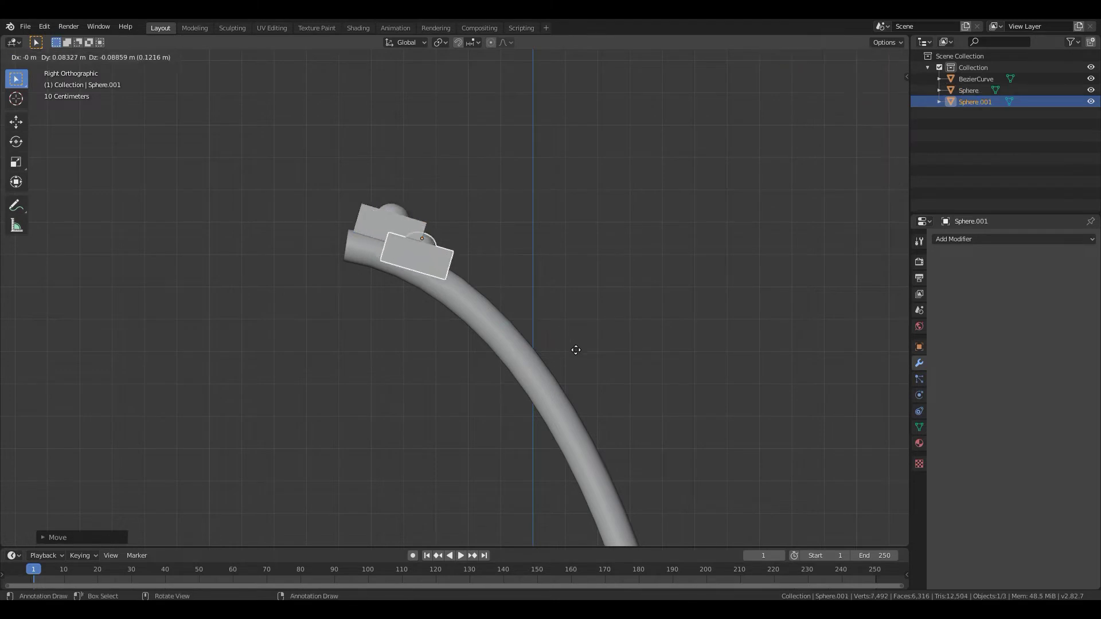
{"action": "left_click", "coordinate": [611, 354]}
{"action": "key", "text": "r"}
{"action": "left_click", "coordinate": [579, 390]}
{"action": "key", "text": "g"}
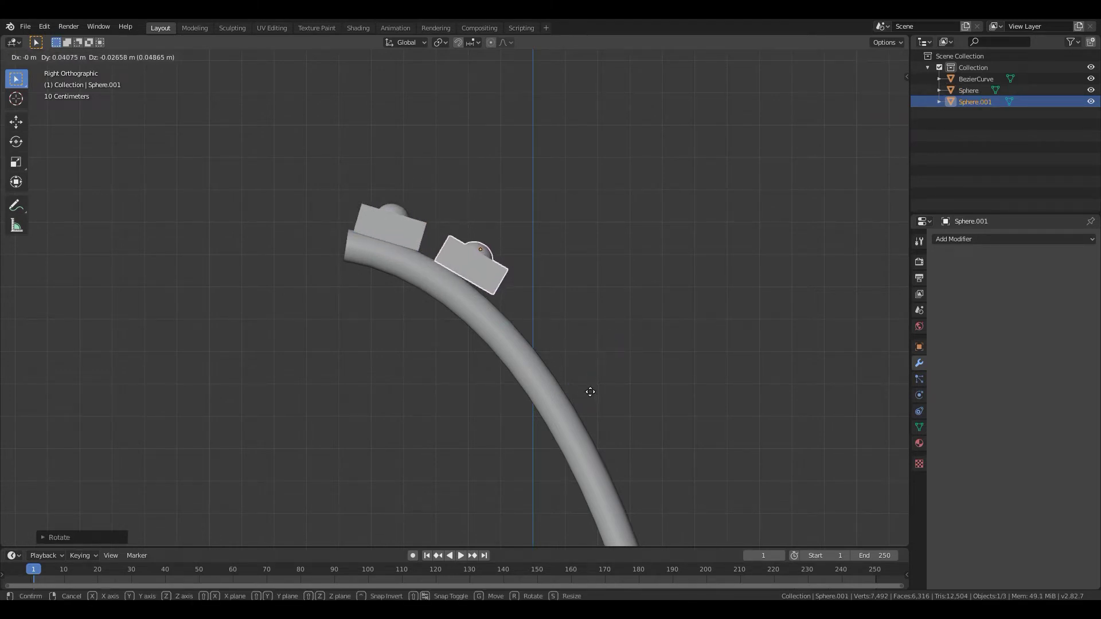
{"action": "left_click", "coordinate": [591, 395]}
{"action": "key", "text": "g"}
{"action": "right_click", "coordinate": [573, 398]}
{"action": "key", "text": "ctrl+z"}
{"action": "key", "text": "g"}
{"action": "left_click", "coordinate": [573, 401]}
- Duplicate the second slat further down the backrest curve and rotate and shift it against the frame as the third slat
{"action": "middle_click_drag", "start_coordinate": [599, 429], "coordinate": [406, 253], "text": "shift"}
{"action": "key", "text": "shift+d"}
{"action": "left_click", "coordinate": [515, 353]}
{"action": "key", "text": "r"}
{"action": "left_click", "coordinate": [476, 384]}
{"action": "key", "text": "r"}
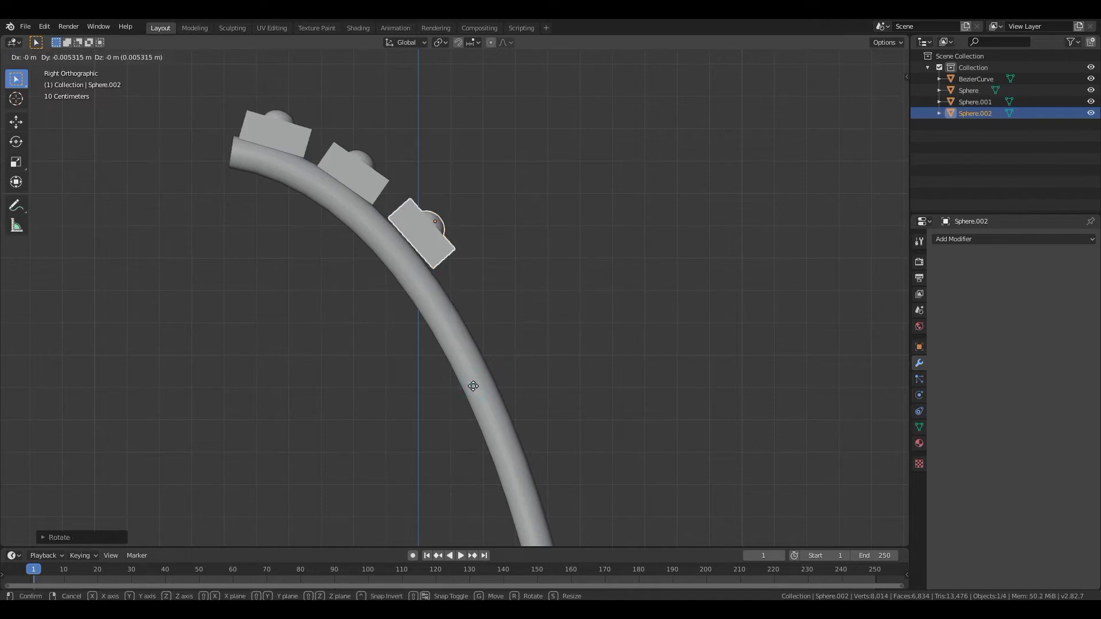
{"action": "left_click", "coordinate": [469, 385]}
- Continue duplicating slats down the rest of the backrest at even spacing, aligning each one to the frame's curve
{"action": "key", "text": "shift+d"}
{"action": "left_click", "coordinate": [459, 298]}
{"action": "key", "text": "shift+d"}
{"action": "left_click", "coordinate": [484, 257]}
{"action": "middle_click_drag", "start_coordinate": [470, 424], "coordinate": [549, 145], "text": "shift"}
{"action": "key", "text": "shift+d"}
{"action": "left_click", "coordinate": [504, 321]}
{"action": "key", "text": "shift+d"}
{"action": "left_click", "coordinate": [491, 368]}
{"action": "key", "text": "shift+d"}
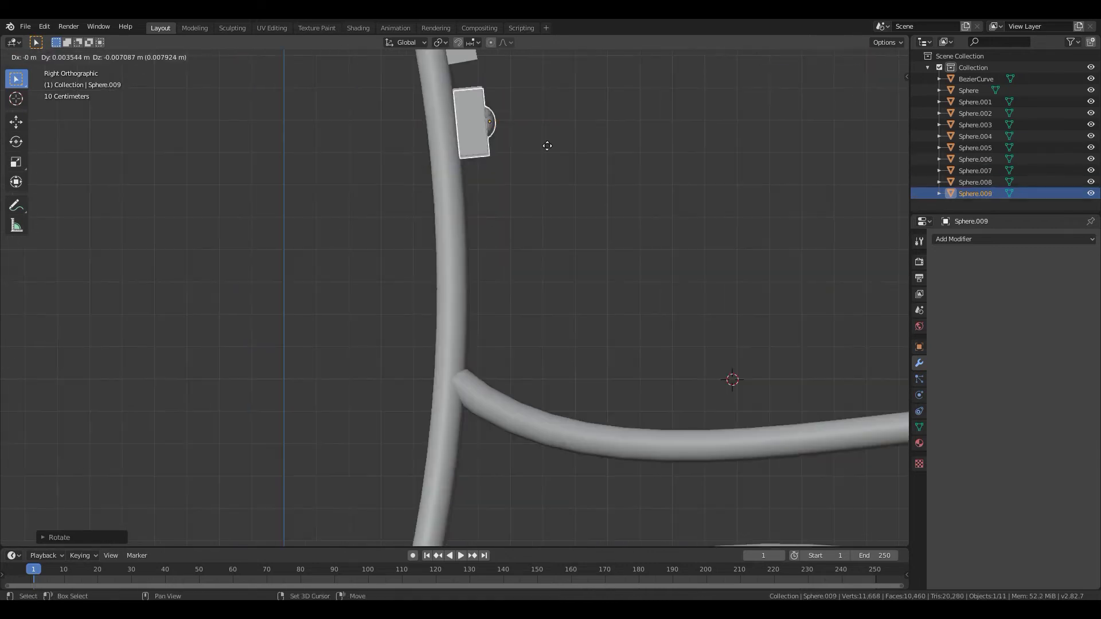
{"action": "left_click", "coordinate": [560, 369]}
- Duplicate slats along the seat curve from the backrest towards the front, rotating each one to lie on the frame
{"action": "key", "text": "shift+d"}
{"action": "left_click", "coordinate": [631, 401]}
{"action": "key", "text": "shift+d"}
{"action": "key", "text": "r"}
{"action": "left_click", "coordinate": [675, 363]}
{"action": "middle_click_drag", "start_coordinate": [791, 351], "coordinate": [497, 236], "text": "shift"}
{"action": "key", "text": "shift+d"}
{"action": "left_click", "coordinate": [404, 280]}
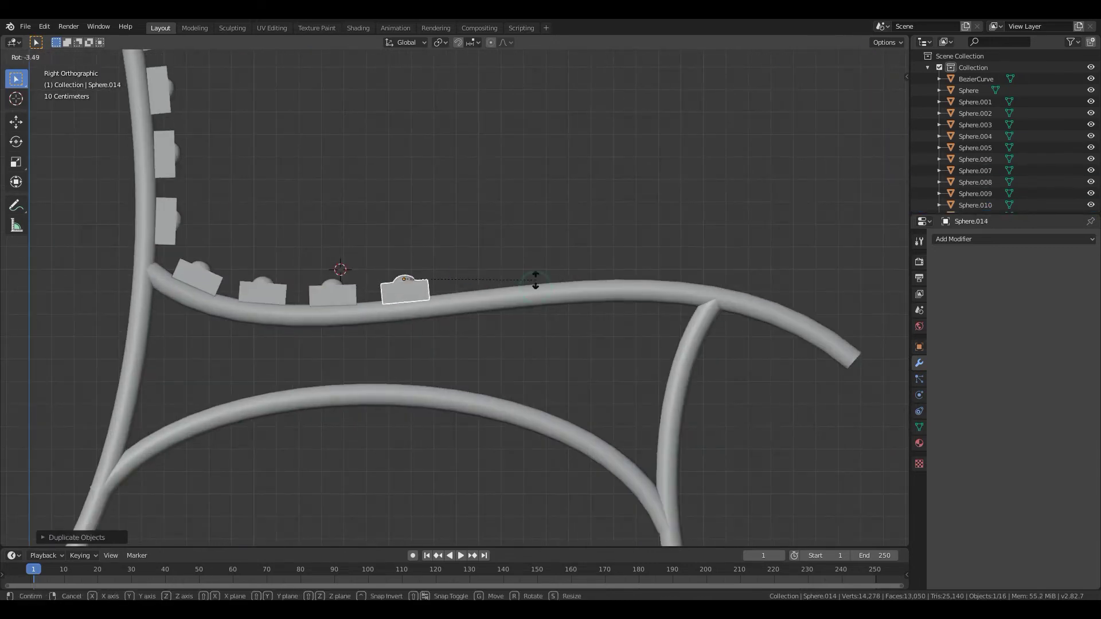
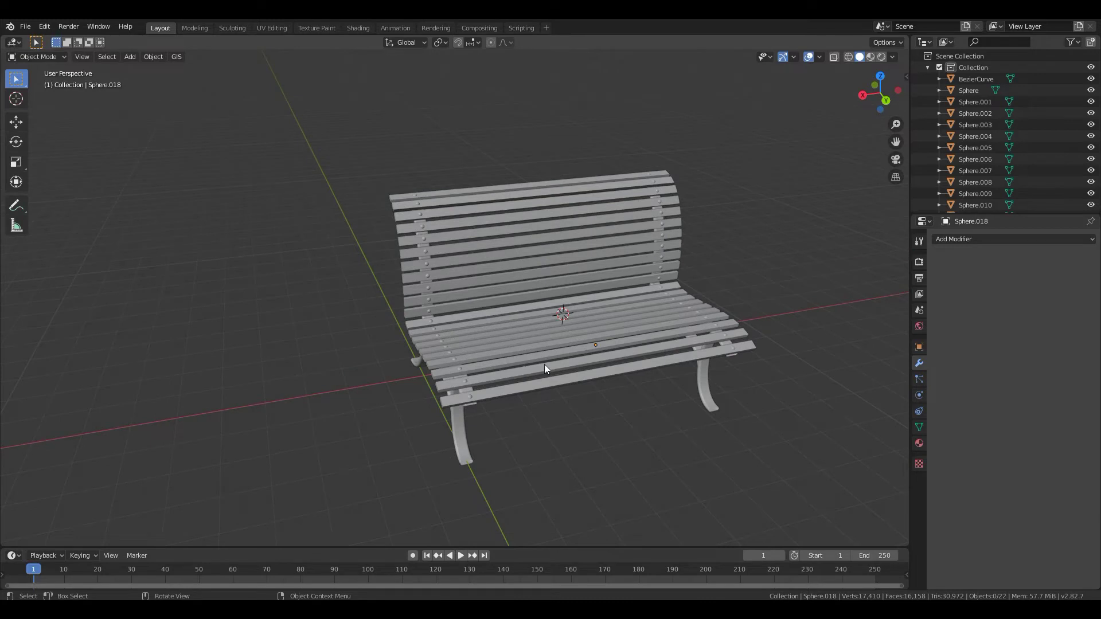
- Select the bench's side frames and give them a new material named black_metal
{"action": "scroll", "coordinate": [656, 308], "scroll_direction": "up", "scroll_amount": 3}
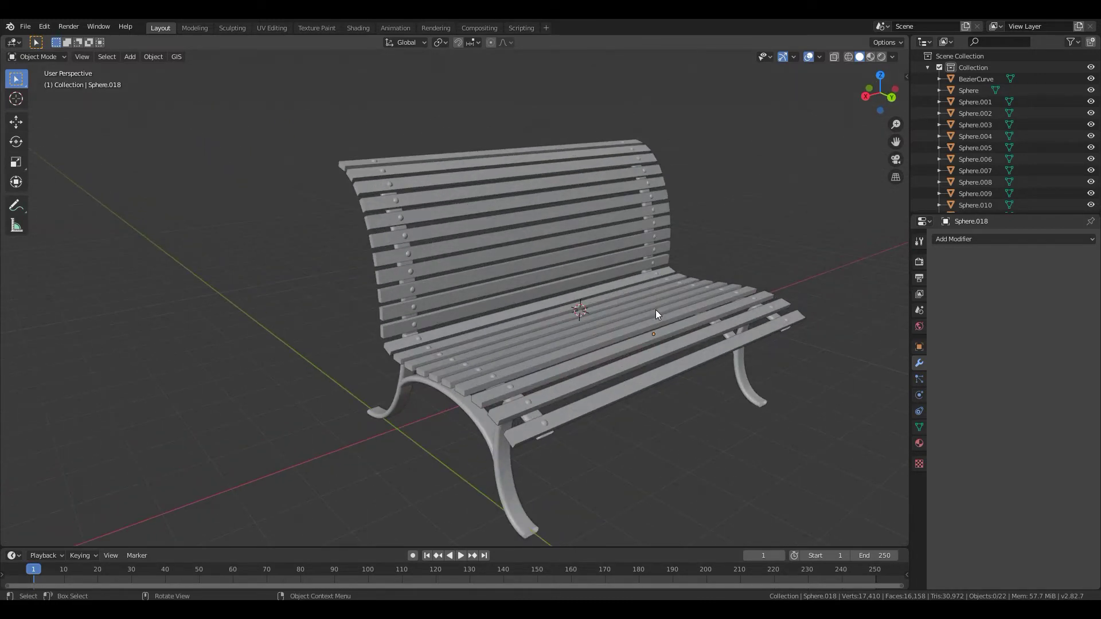
{"action": "middle_click_drag", "start_coordinate": [655, 310], "coordinate": [771, 235]}
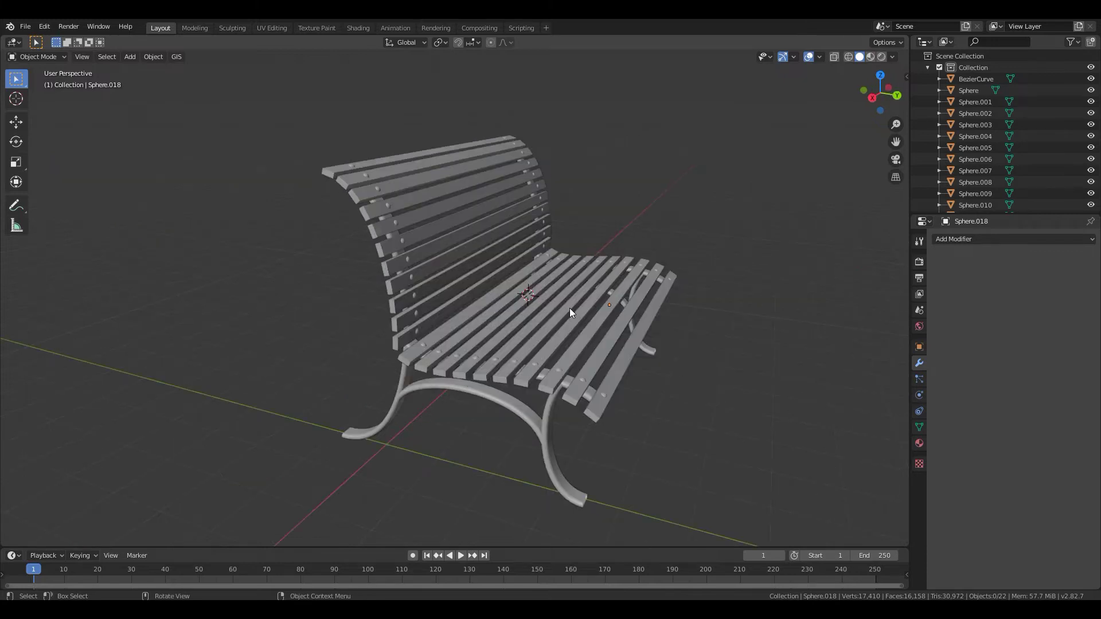
{"action": "scroll", "coordinate": [570, 312], "scroll_direction": "down", "scroll_amount": 3}
{"action": "scroll", "coordinate": [522, 404], "scroll_direction": "up", "scroll_amount": 2}
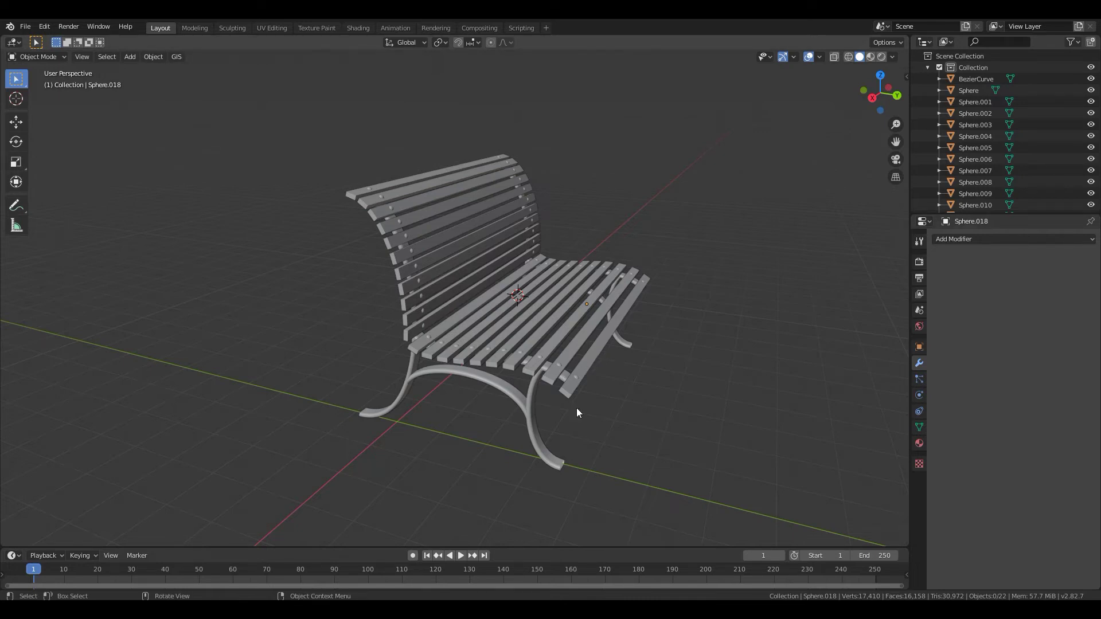
{"action": "left_click", "coordinate": [536, 438]}
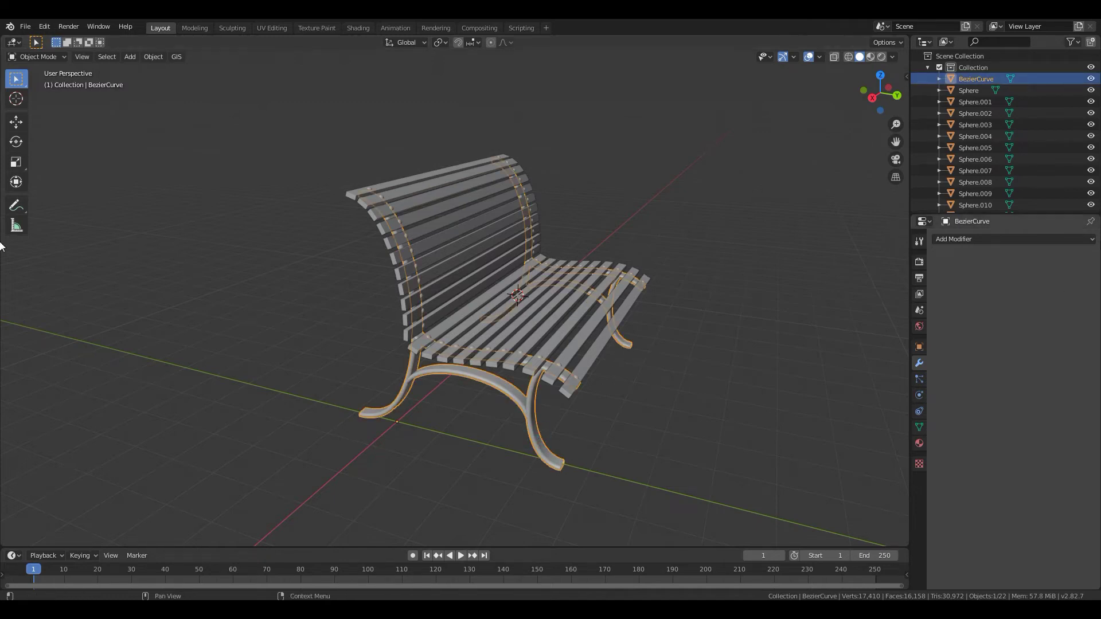
{"action": "left_click", "coordinate": [919, 443]}
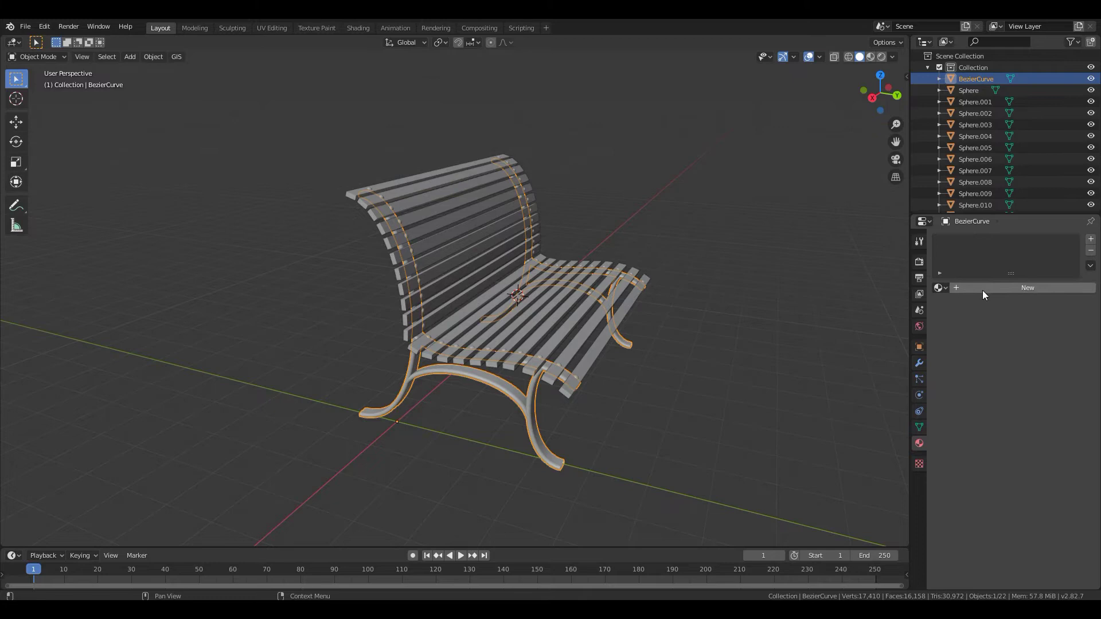
{"action": "left_click", "coordinate": [986, 288]}
{"action": "type", "text": "black_"}
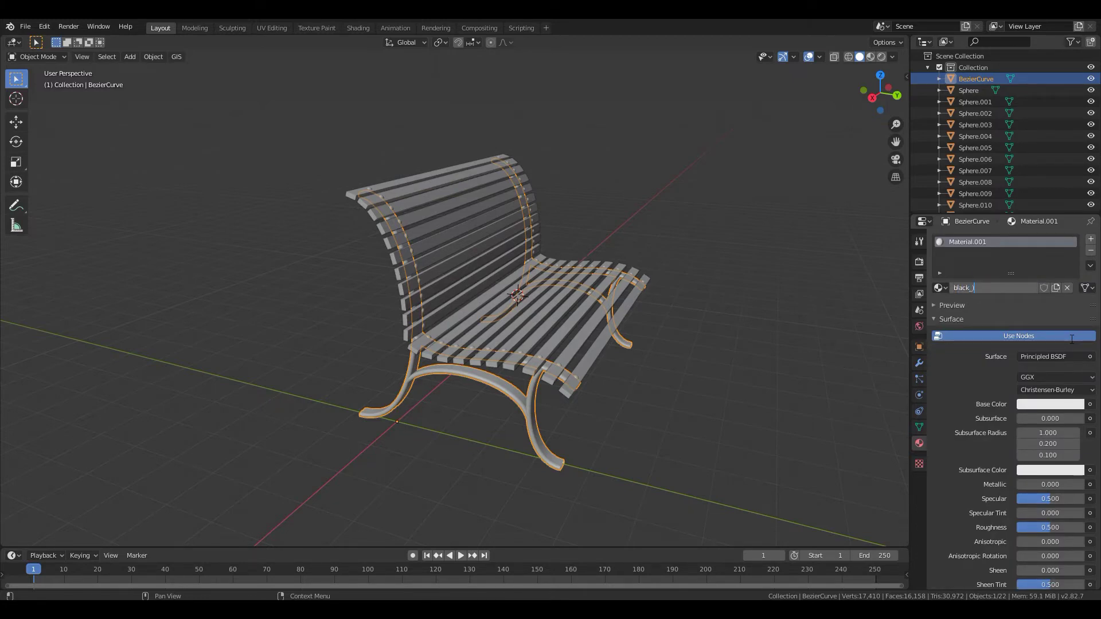
{"action": "type", "text": "metal"}
{"action": "key", "text": "Return"}
- Darken the black_metal base colour to a value of about 0.087 and switch the viewport to Material Preview shading
{"action": "left_click", "coordinate": [1046, 405]}
{"action": "left_click_drag", "start_coordinate": [1076, 291], "coordinate": [1075, 317]}
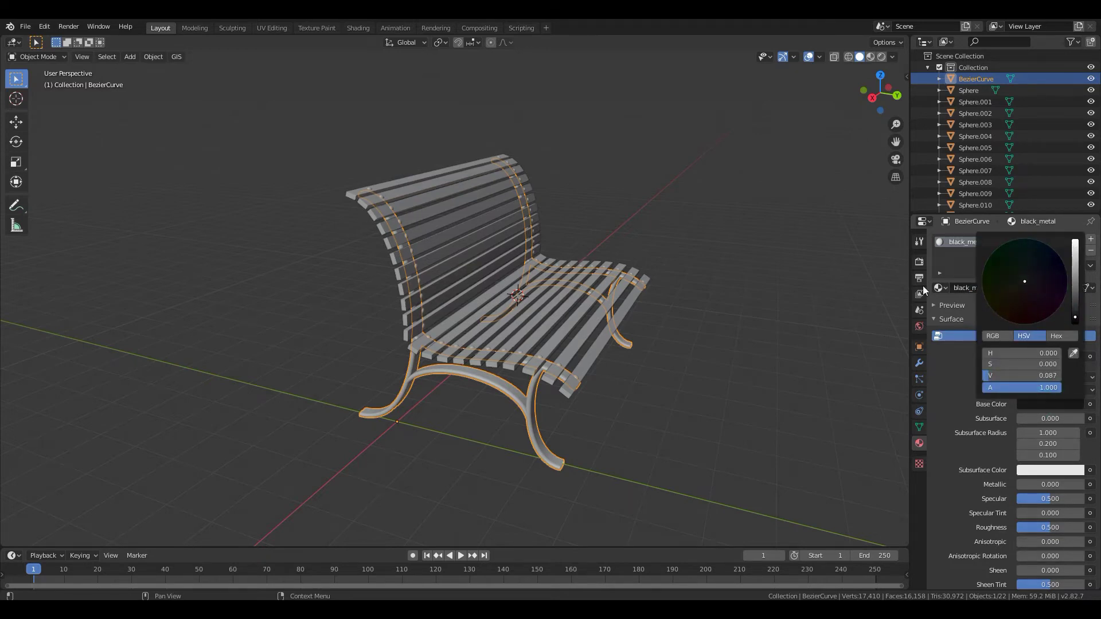
{"action": "left_click", "coordinate": [871, 56]}
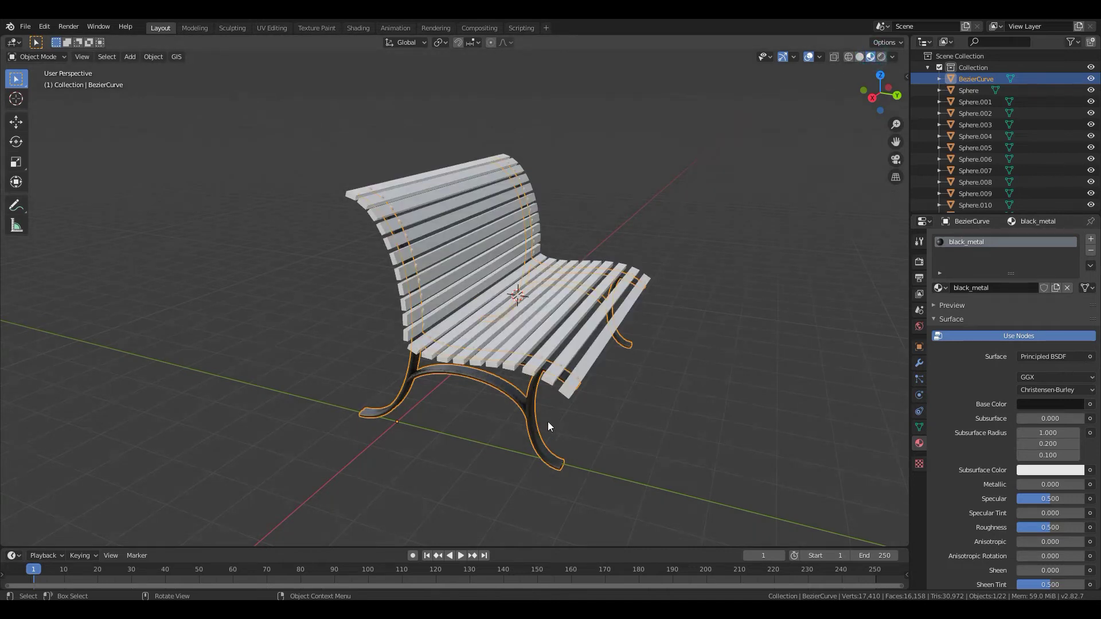
{"action": "scroll", "coordinate": [548, 422], "scroll_direction": "up", "scroll_amount": 3}
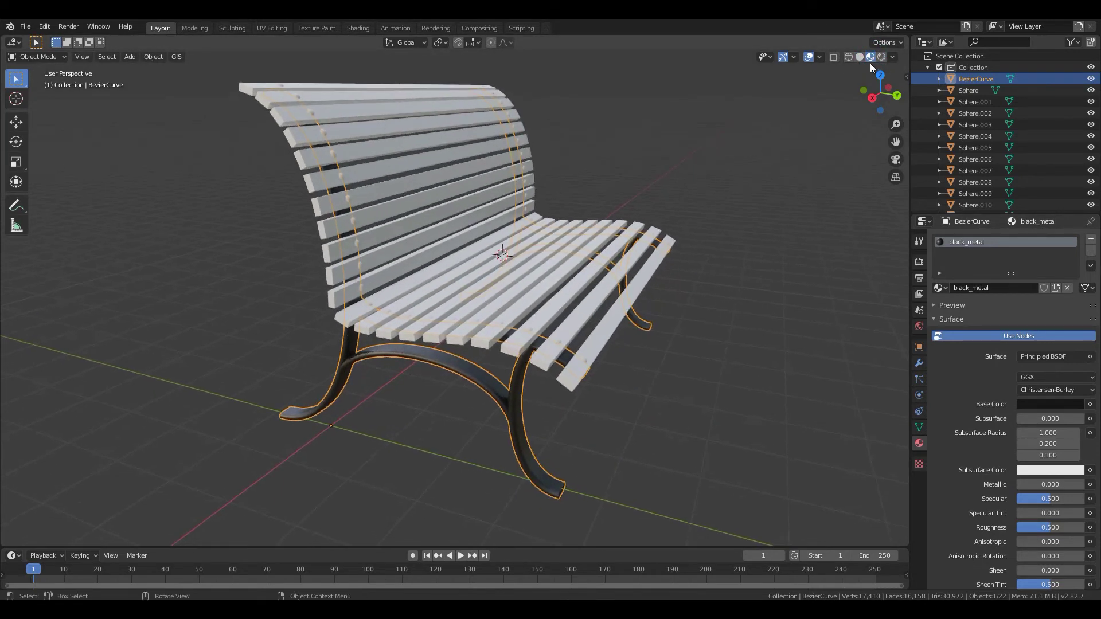
- Select the front seat slat and give it a new material named wood
{"action": "left_click", "coordinate": [601, 318]}
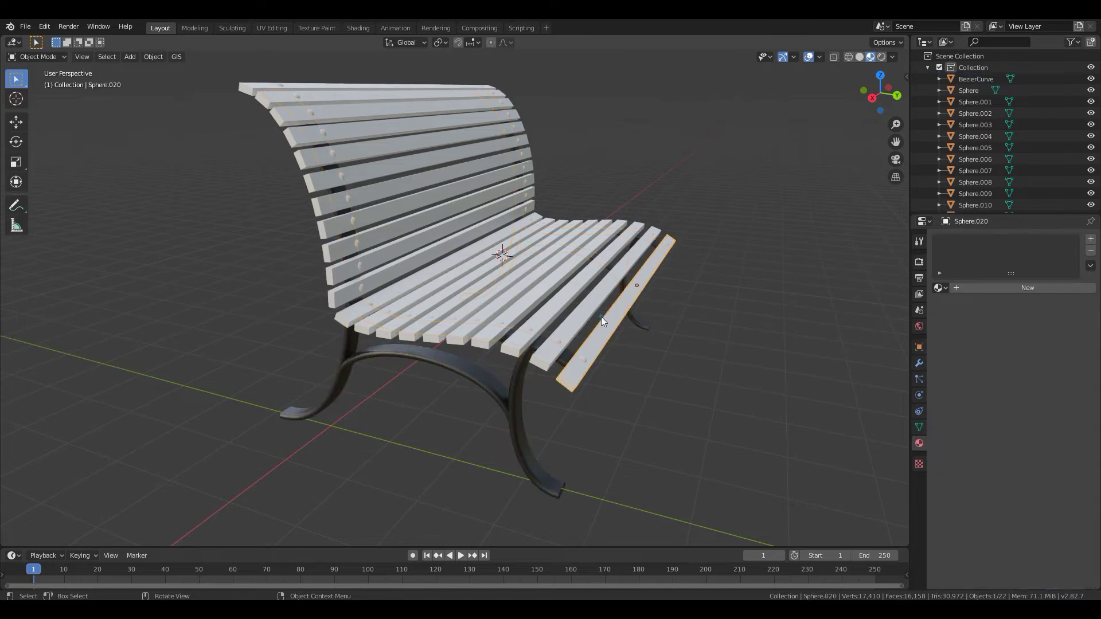
{"action": "middle_click_drag", "start_coordinate": [693, 324], "coordinate": [578, 374], "text": "shift"}
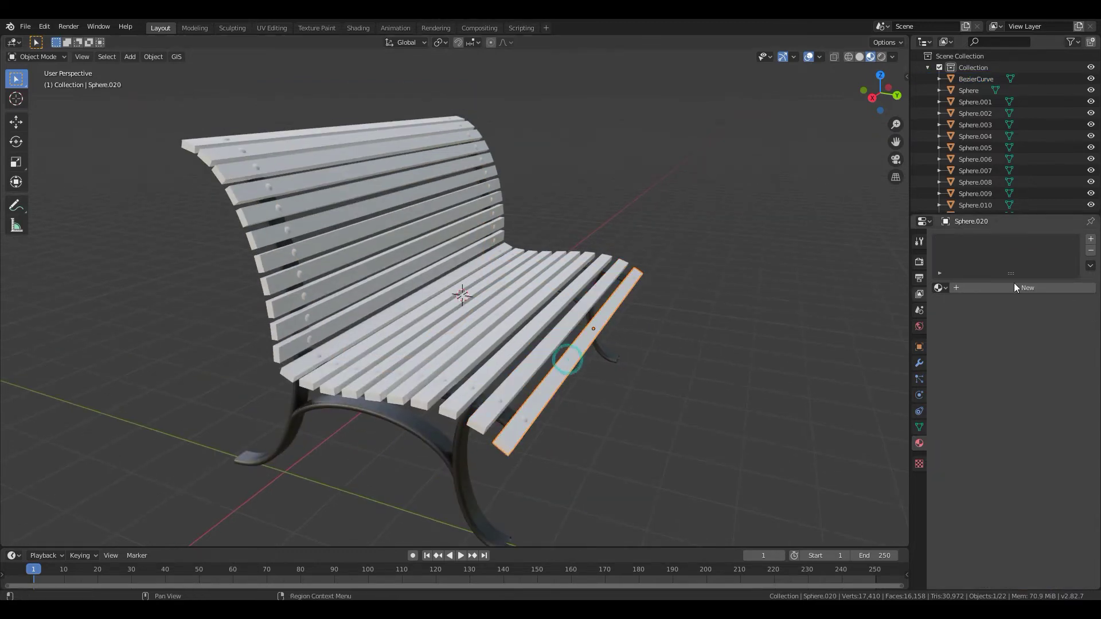
{"action": "left_click", "coordinate": [972, 288]}
{"action": "left_click", "coordinate": [978, 289]}
{"action": "type", "text": "wood"}
{"action": "key", "text": "Return"}
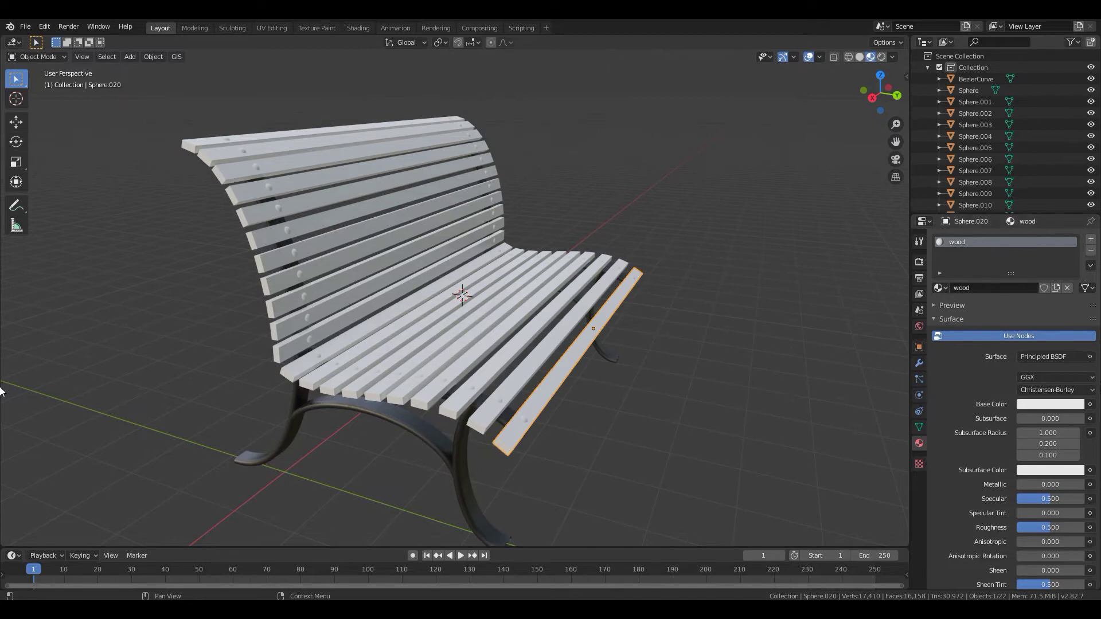
- Set the wood base colour to a reddish brown with hue 0.055, saturation 0.867 and value 0.380
{"action": "left_click", "coordinate": [1032, 404]}
{"action": "left_click", "coordinate": [1012, 315]}
{"action": "left_click", "coordinate": [1075, 294]}
{"action": "left_click_drag", "start_coordinate": [1075, 294], "coordinate": [1075, 291]}
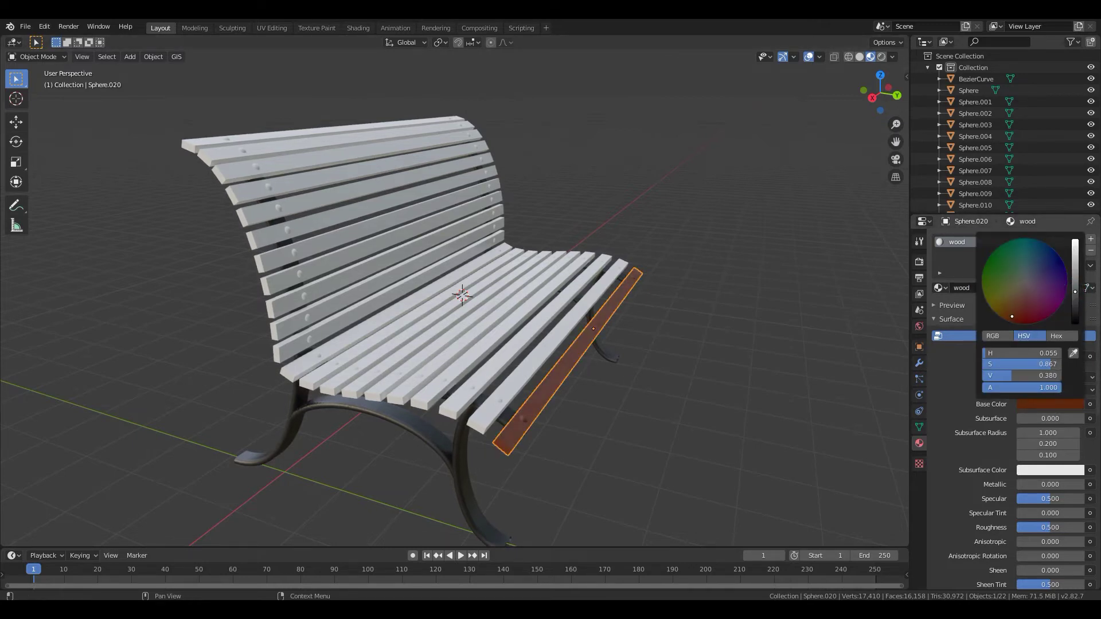
- Add all the remaining seat and backrest slats, up to the topmost one, to the selection along with the front slat
{"action": "middle_click_drag", "start_coordinate": [583, 357], "coordinate": [665, 256]}
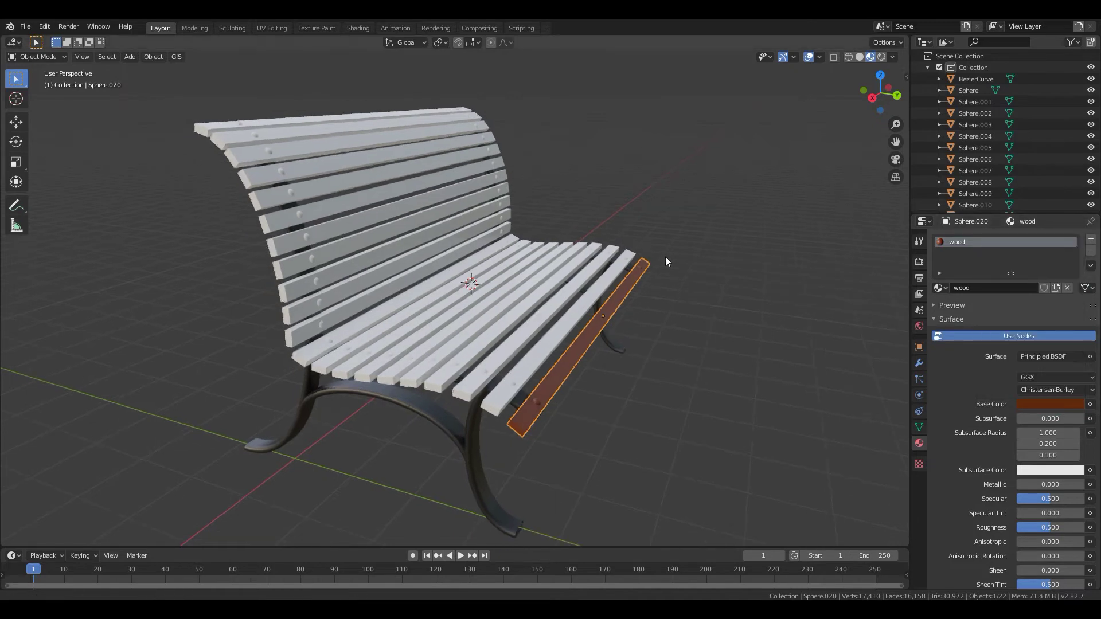
{"action": "left_click", "coordinate": [557, 326], "text": "shift"}
{"action": "left_click", "coordinate": [535, 319], "text": "shift"}
{"action": "left_click", "coordinate": [517, 315], "text": "shift"}
{"action": "left_click", "coordinate": [495, 308], "text": "shift"}
{"action": "left_click", "coordinate": [474, 306], "text": "shift"}
{"action": "left_click", "coordinate": [457, 303], "text": "shift"}
{"action": "left_click", "coordinate": [452, 300], "text": "shift"}
{"action": "left_click", "coordinate": [439, 291], "text": "shift"}
{"action": "left_click", "coordinate": [430, 284], "text": "shift"}
{"action": "left_click", "coordinate": [418, 271], "text": "shift"}
{"action": "left_click", "coordinate": [404, 257], "text": "shift"}
{"action": "left_click", "coordinate": [399, 242], "text": "shift"}
{"action": "left_click", "coordinate": [392, 225], "text": "shift"}
{"action": "left_click", "coordinate": [382, 206], "text": "shift"}
{"action": "left_click", "coordinate": [372, 182], "text": "shift"}
{"action": "left_click", "coordinate": [368, 174], "text": "shift"}
{"action": "left_click", "coordinate": [360, 159], "text": "shift"}
{"action": "left_click", "coordinate": [309, 131], "text": "shift"}
{"action": "left_click", "coordinate": [308, 129], "text": "shift"}
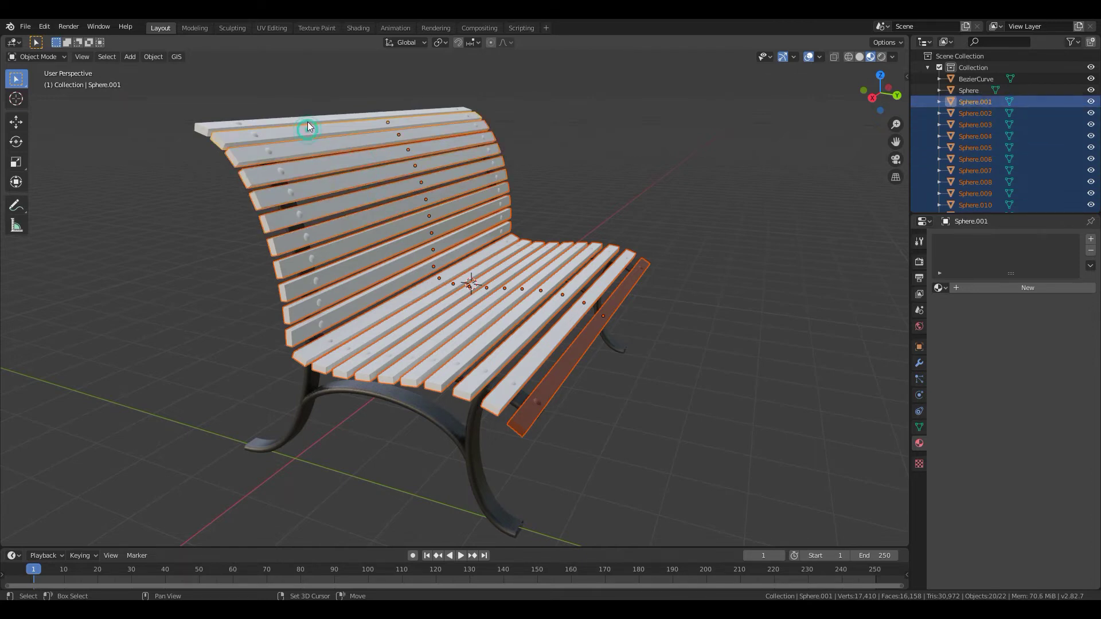
{"action": "left_click", "coordinate": [307, 122], "text": "shift"}
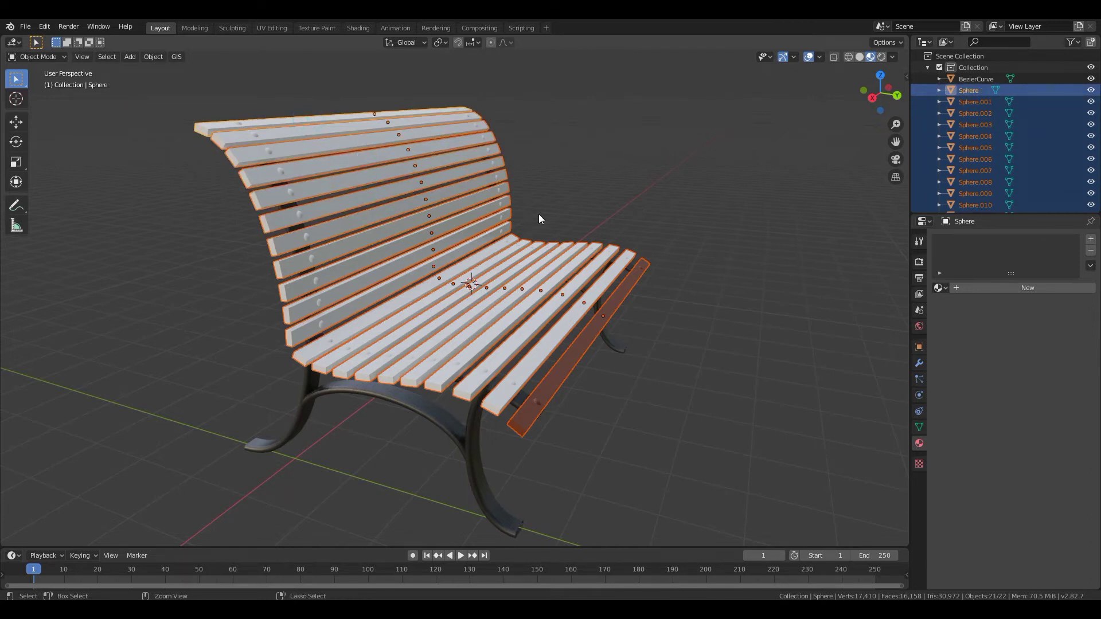
- Make the front seat slat the active object and link its wood material to all the other selected slats
{"action": "key", "text": "ctrl+l"}
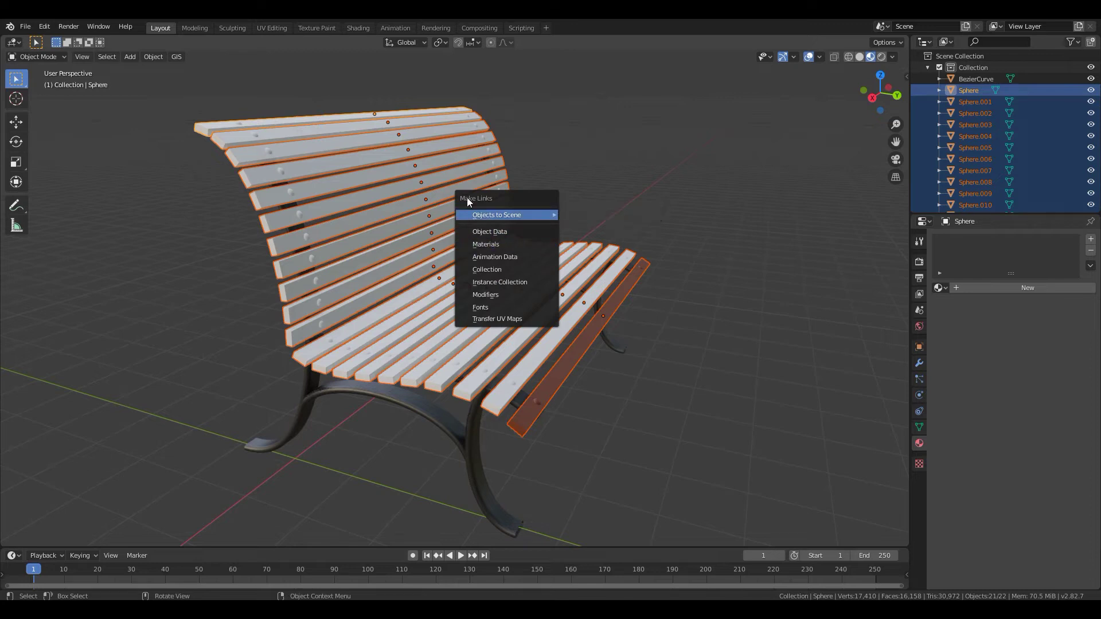
{"action": "left_click", "coordinate": [497, 243]}
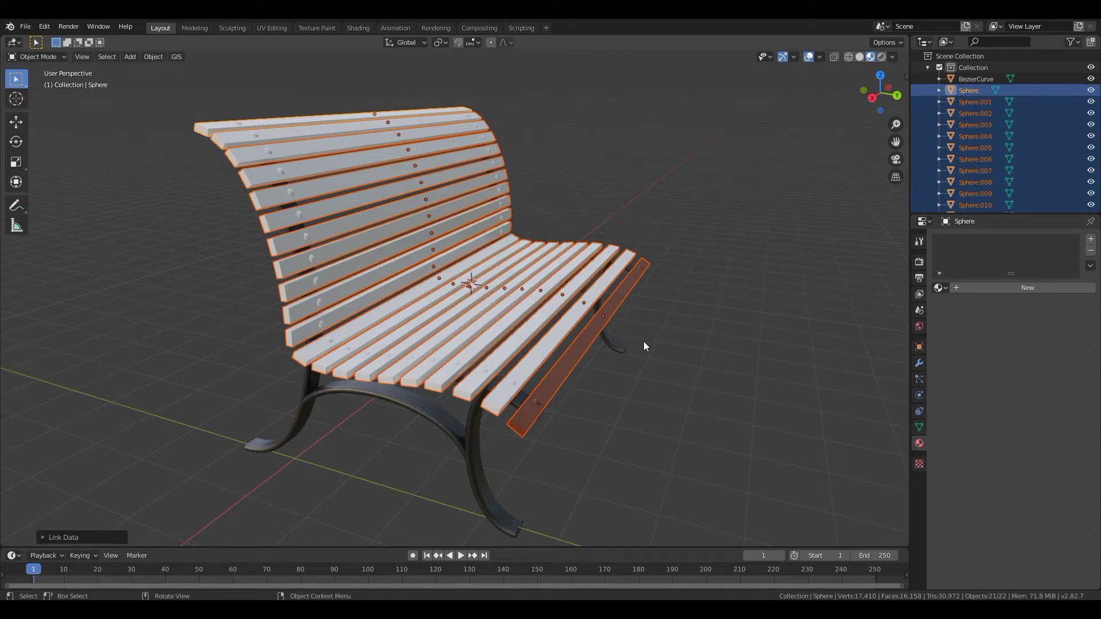
{"action": "left_click", "coordinate": [594, 343], "text": "shift"}
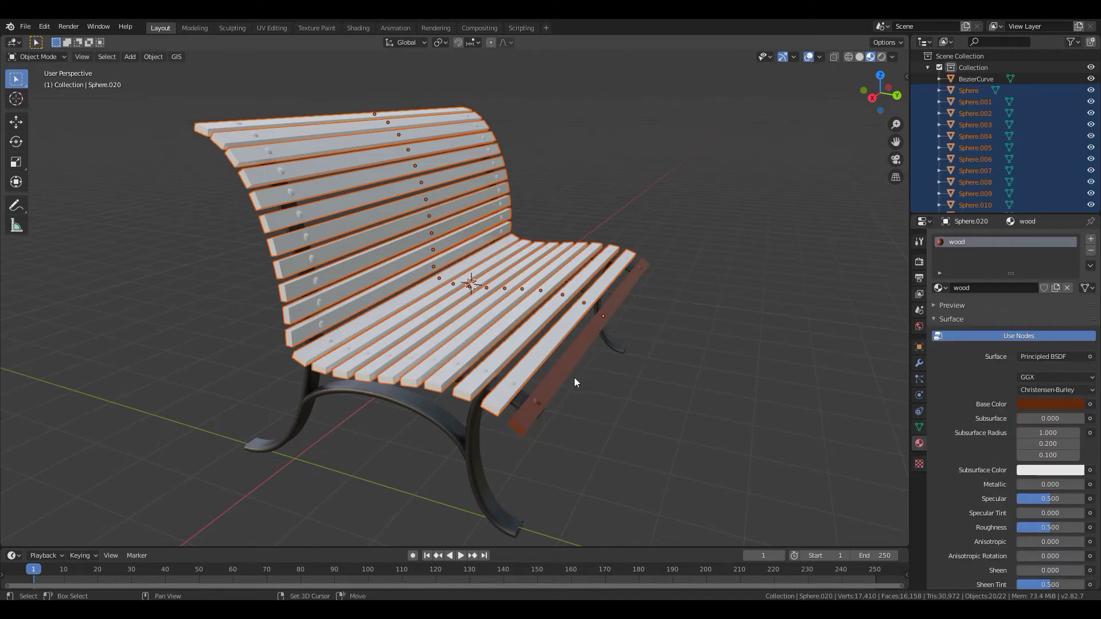
{"action": "left_click", "coordinate": [581, 353], "text": "shift"}
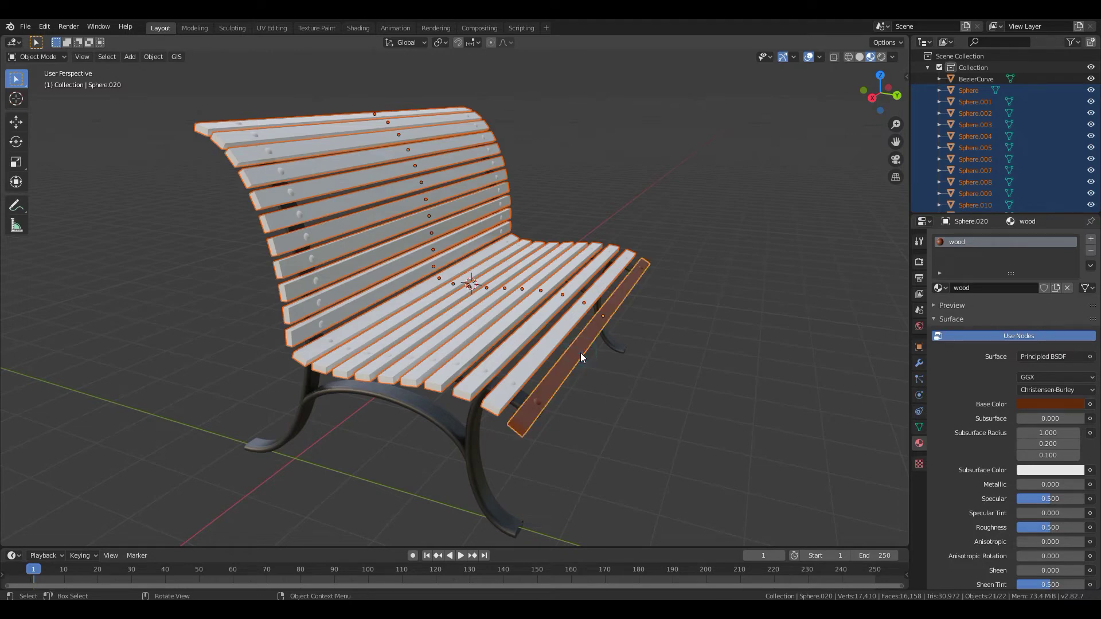
{"action": "key", "text": "ctrl+l"}
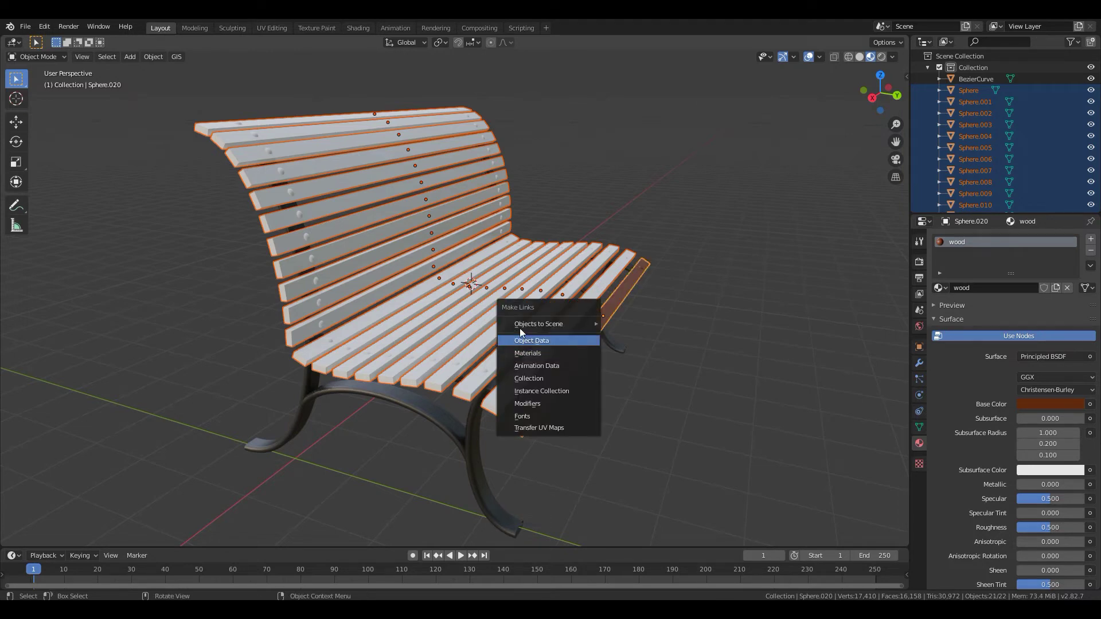
{"action": "left_click", "coordinate": [535, 353]}
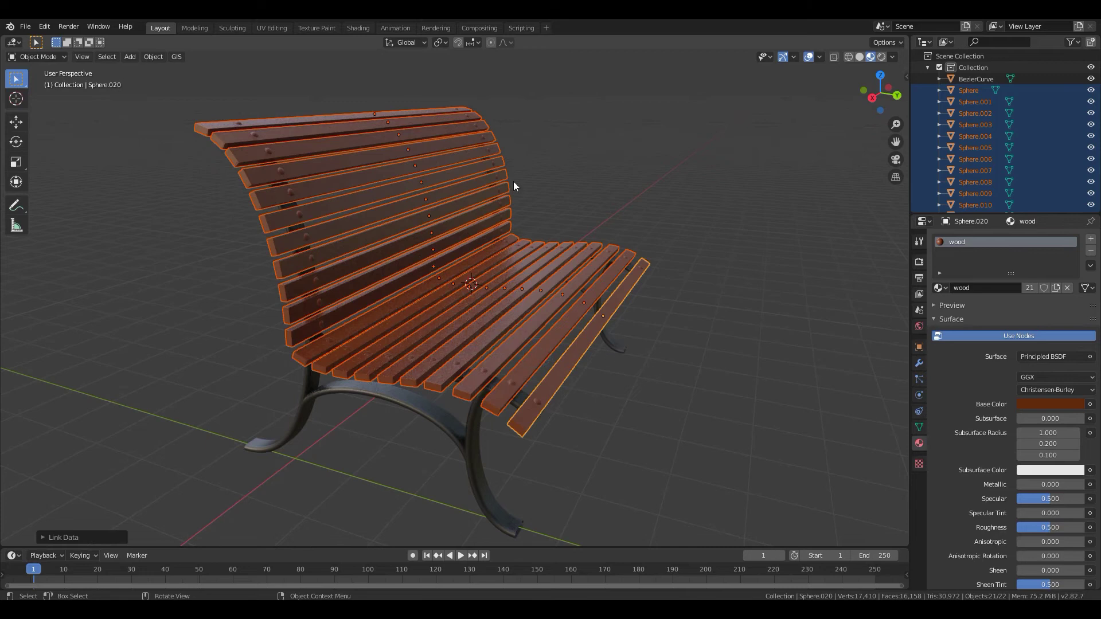
- In Edit Mode on the front seat slat, select the complete linked geometry of both bolt heads
{"action": "middle_click_drag", "start_coordinate": [486, 327], "coordinate": [541, 391]}
{"action": "key", "text": "alt+a"}
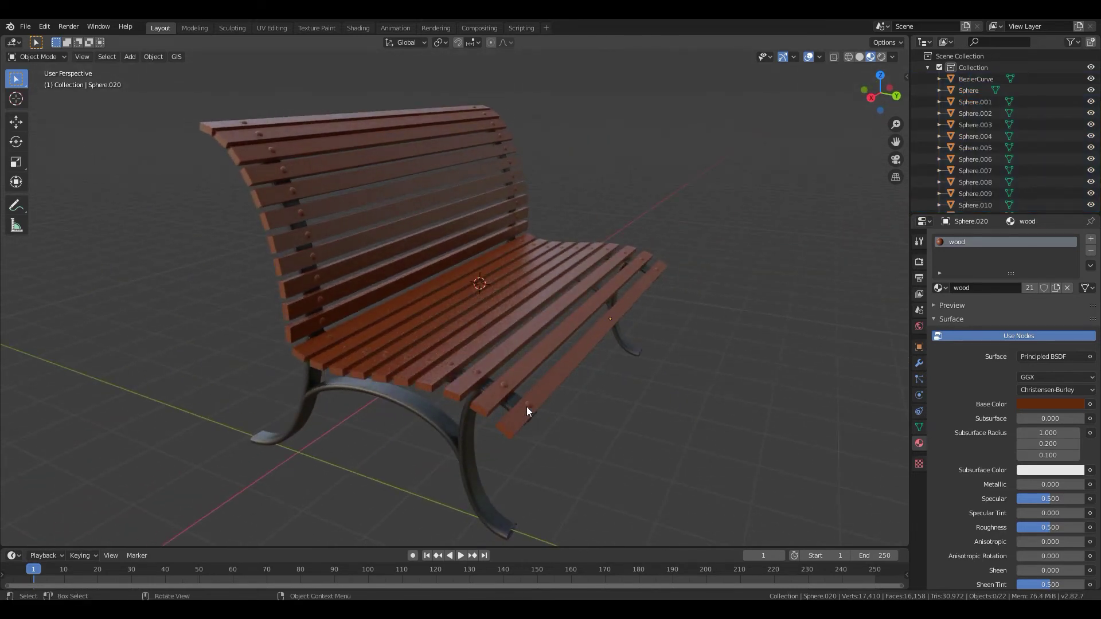
{"action": "left_click", "coordinate": [526, 407]}
{"action": "key", "text": "Tab"}
{"action": "scroll", "coordinate": [531, 406], "scroll_direction": "up", "scroll_amount": 4}
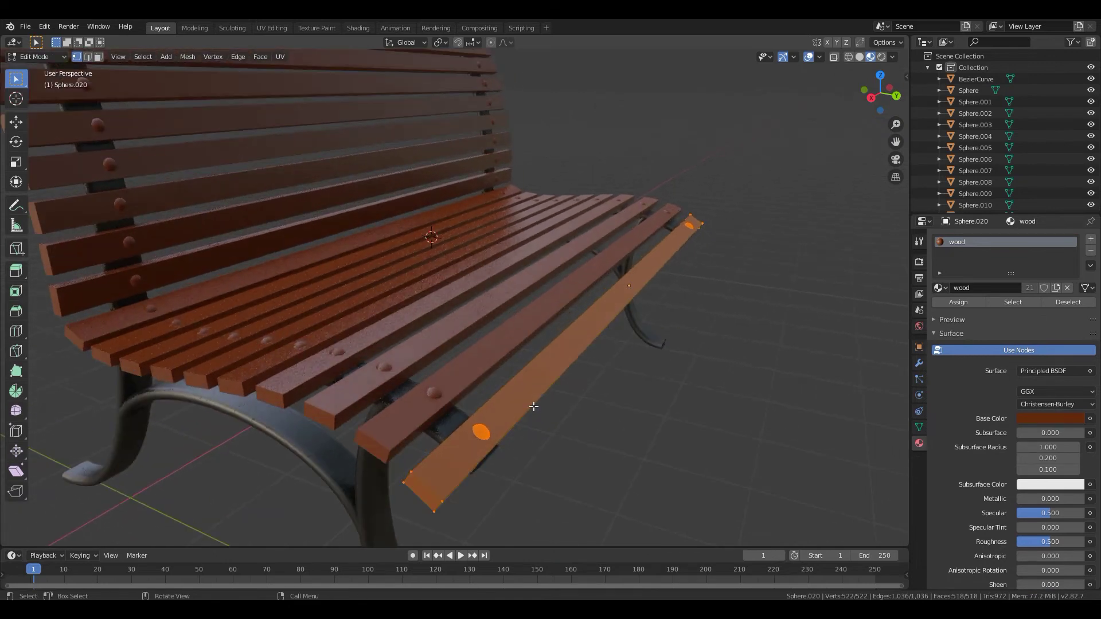
{"action": "left_click", "coordinate": [490, 432]}
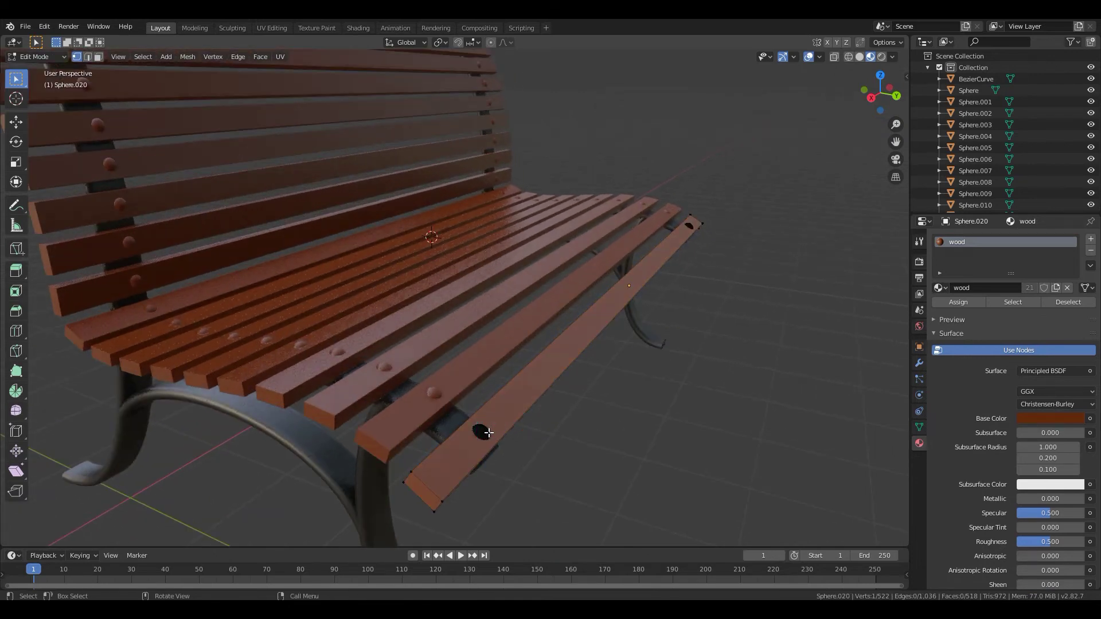
{"action": "key", "text": "ctrl+l"}
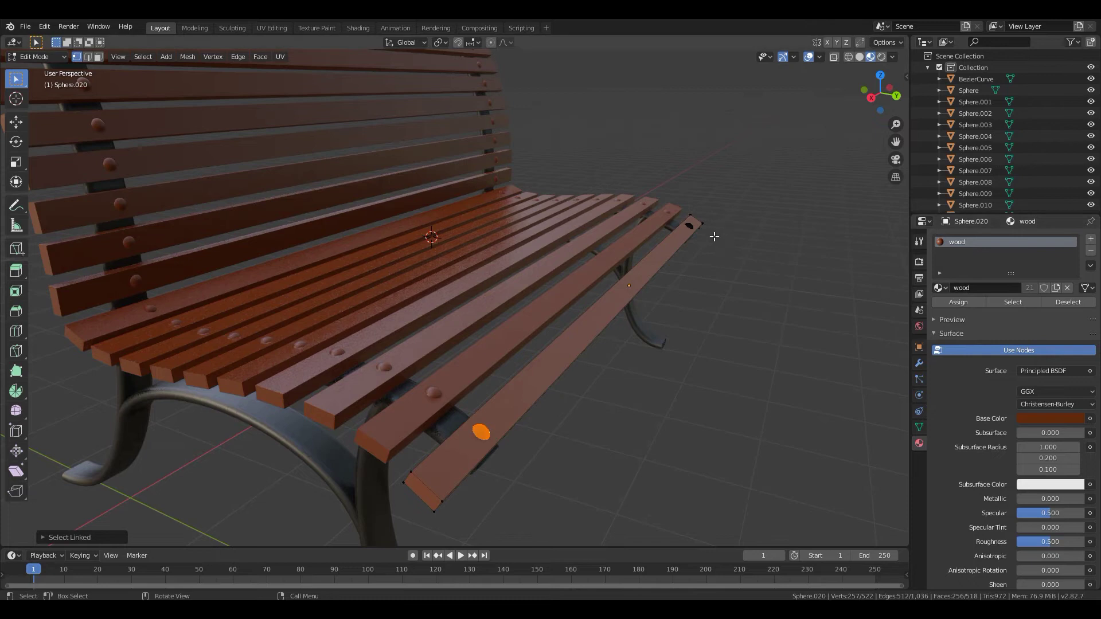
{"action": "left_click", "coordinate": [690, 226], "text": "shift"}
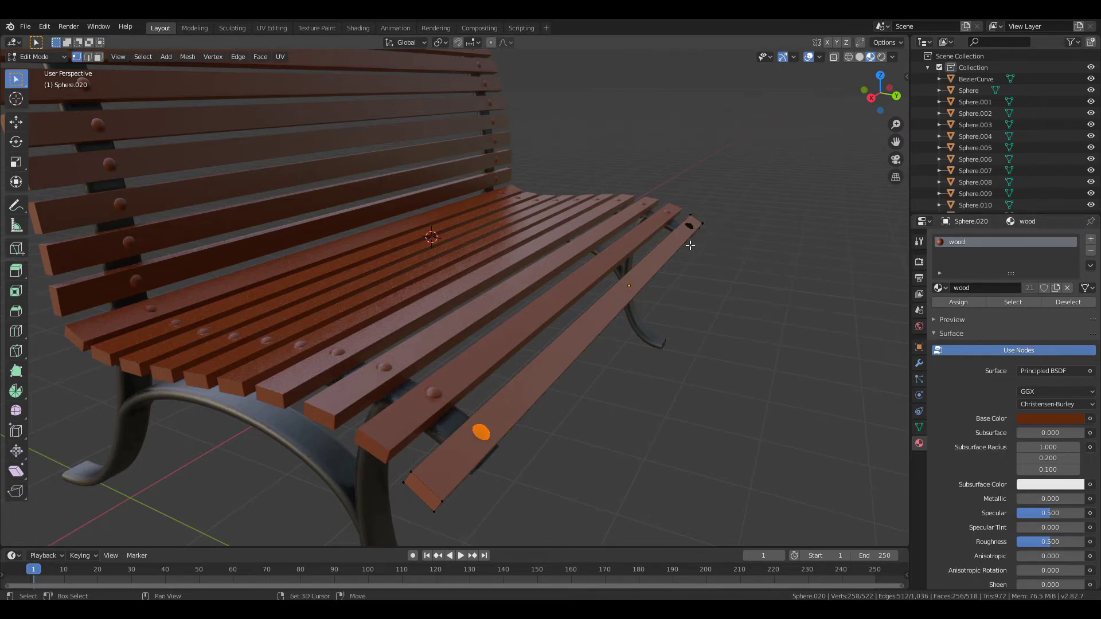
{"action": "middle_click_drag", "start_coordinate": [690, 245], "coordinate": [449, 364]}
{"action": "scroll", "coordinate": [590, 314], "scroll_direction": "up", "scroll_amount": 2}
{"action": "scroll", "coordinate": [587, 314], "scroll_direction": "up", "scroll_amount": 2}
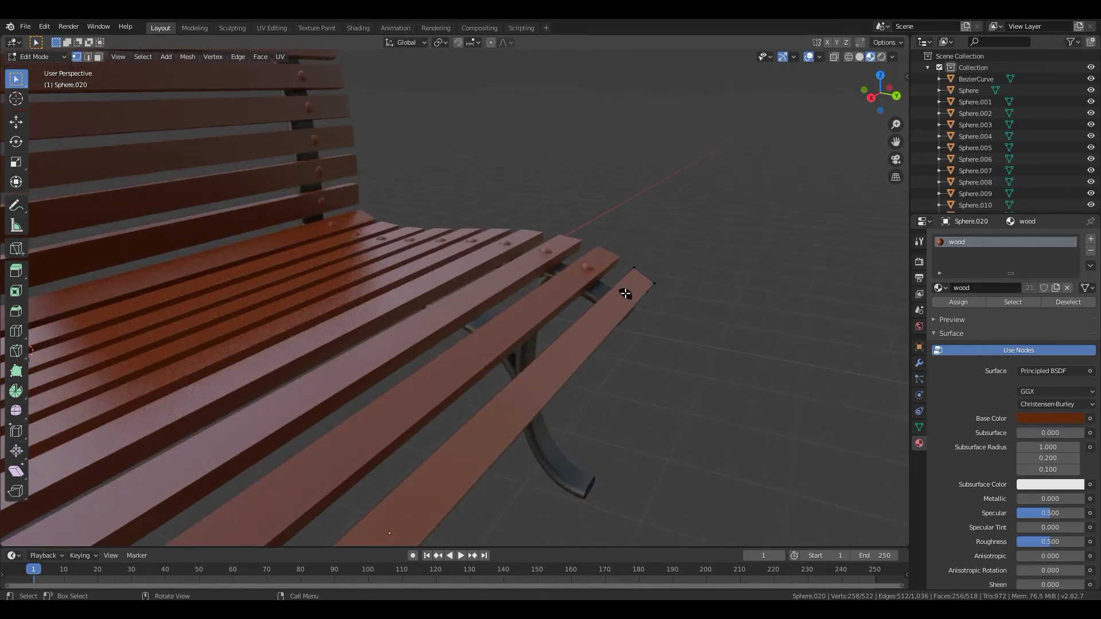
{"action": "key", "text": "ctrl+l"}
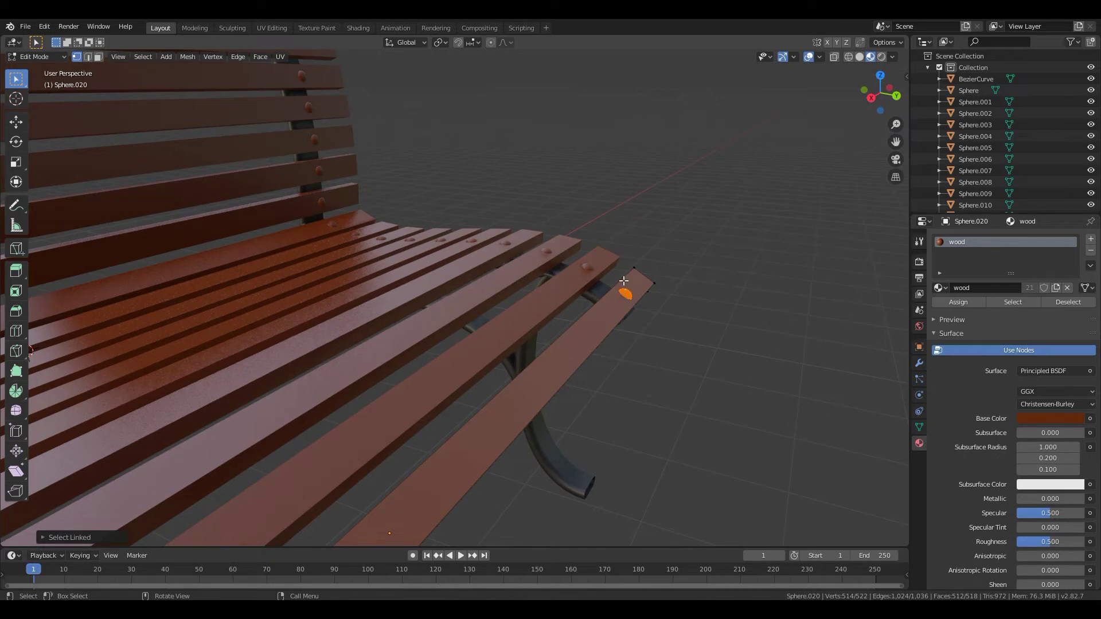
{"action": "scroll", "coordinate": [665, 362], "scroll_direction": "down", "scroll_amount": 2}
{"action": "middle_click_drag", "start_coordinate": [665, 362], "coordinate": [639, 295]}
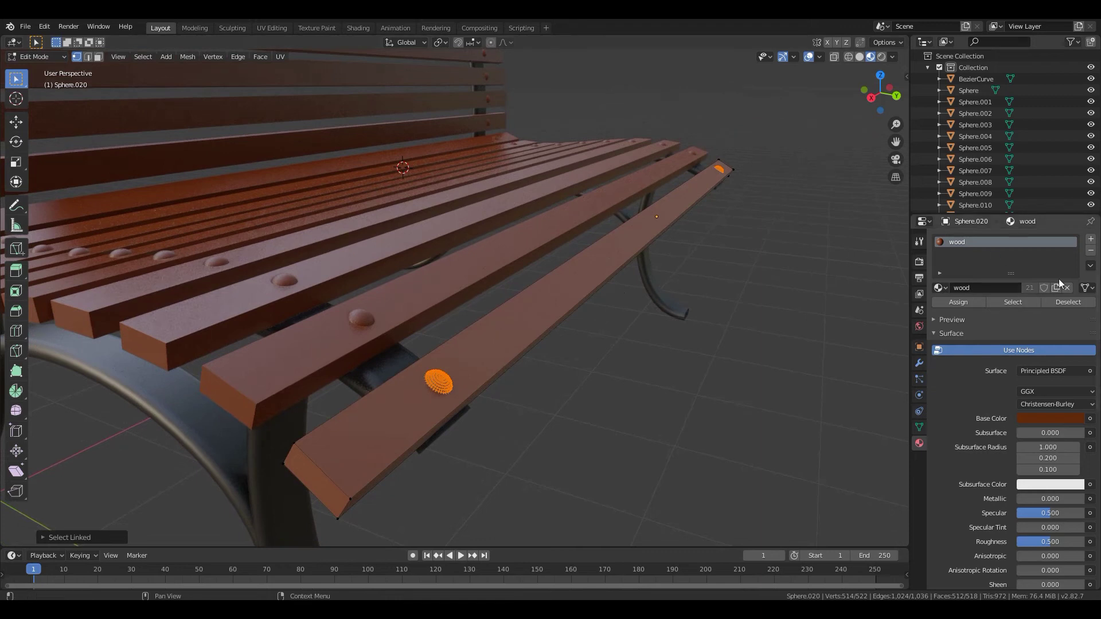
- Add a second material slot to the front slat with a new material named bolt
{"action": "left_click", "coordinate": [1089, 240]}
{"action": "left_click", "coordinate": [978, 311]}
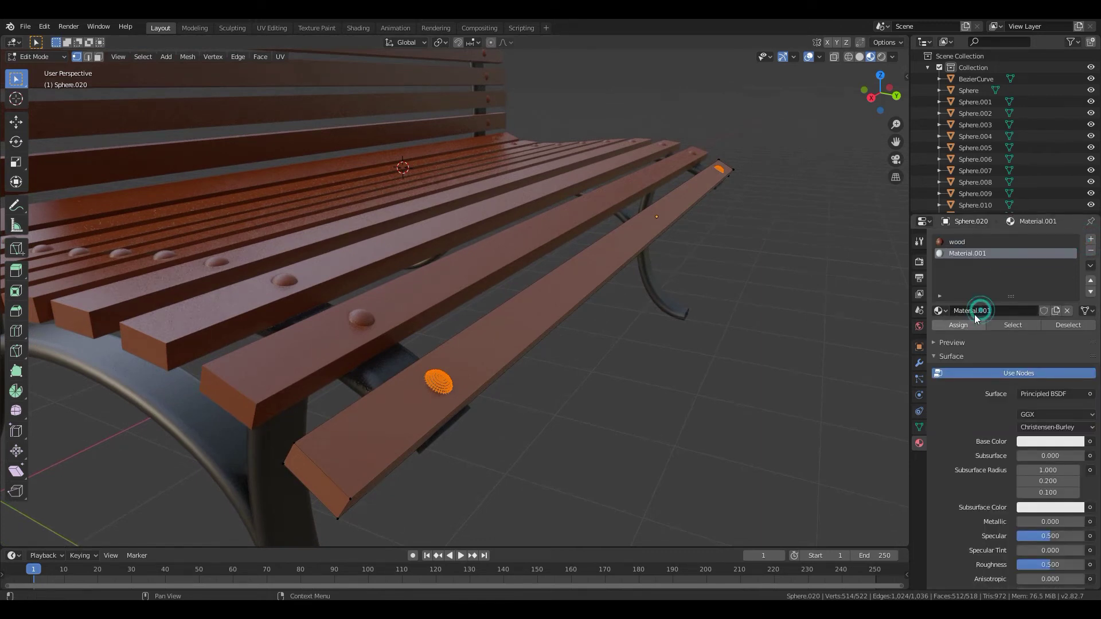
{"action": "double_click", "coordinate": [981, 310]}
{"action": "type", "text": "bolt"}
{"action": "key", "text": "Return"}
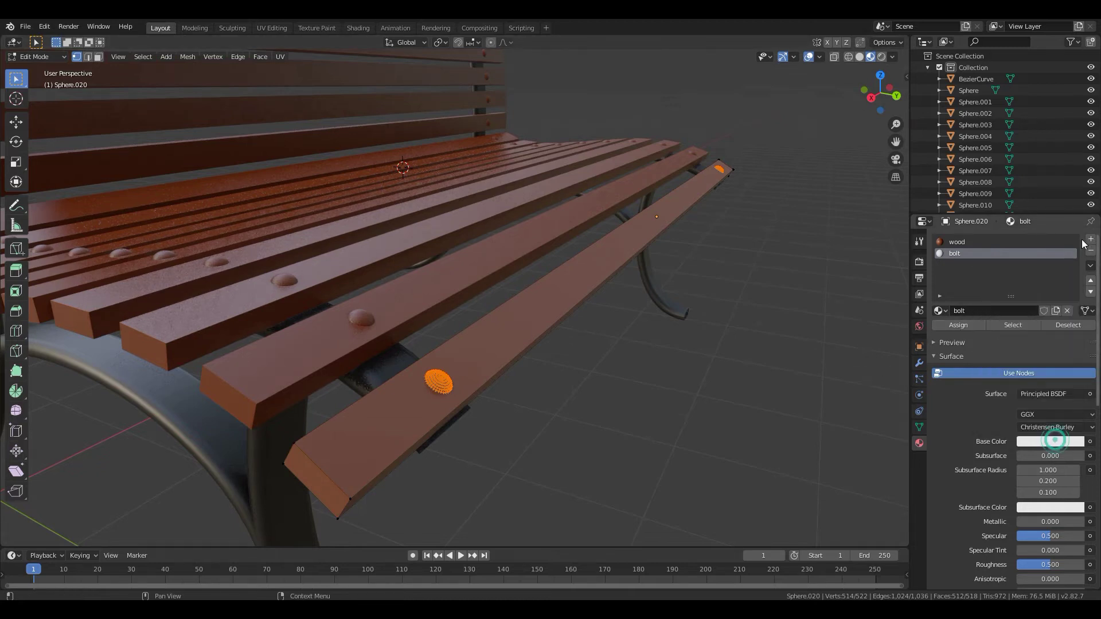
- Darken the bolt material's base colour to a medium grey and assign it to the selected bolt heads
{"action": "left_click", "coordinate": [1050, 442]}
{"action": "scroll", "coordinate": [1037, 336], "scroll_direction": "down", "scroll_amount": 10}
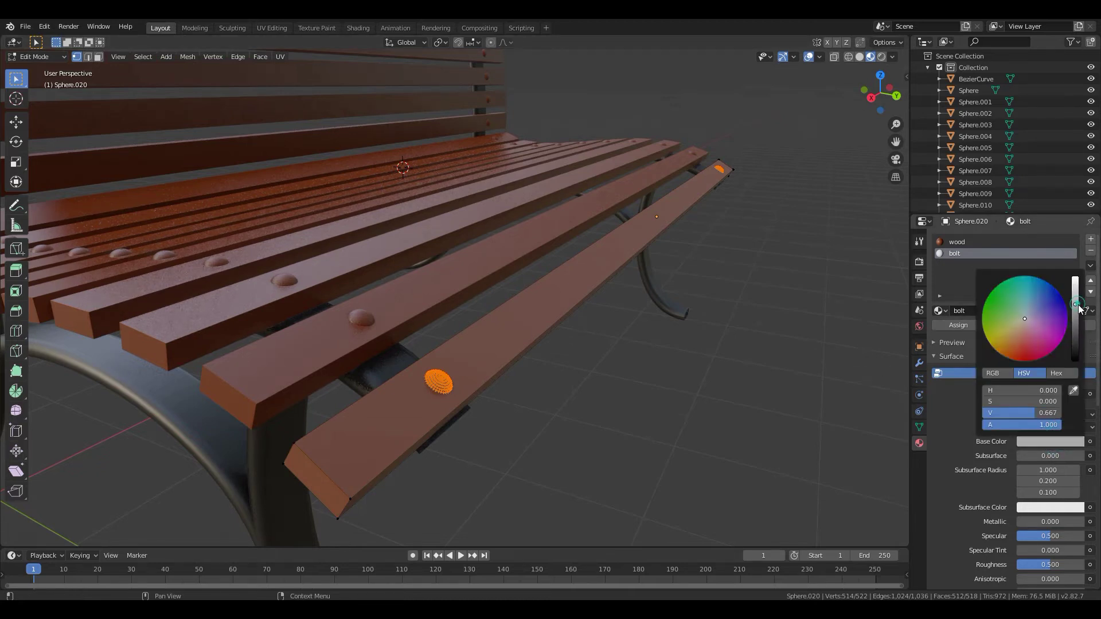
{"action": "key", "text": "Tab"}
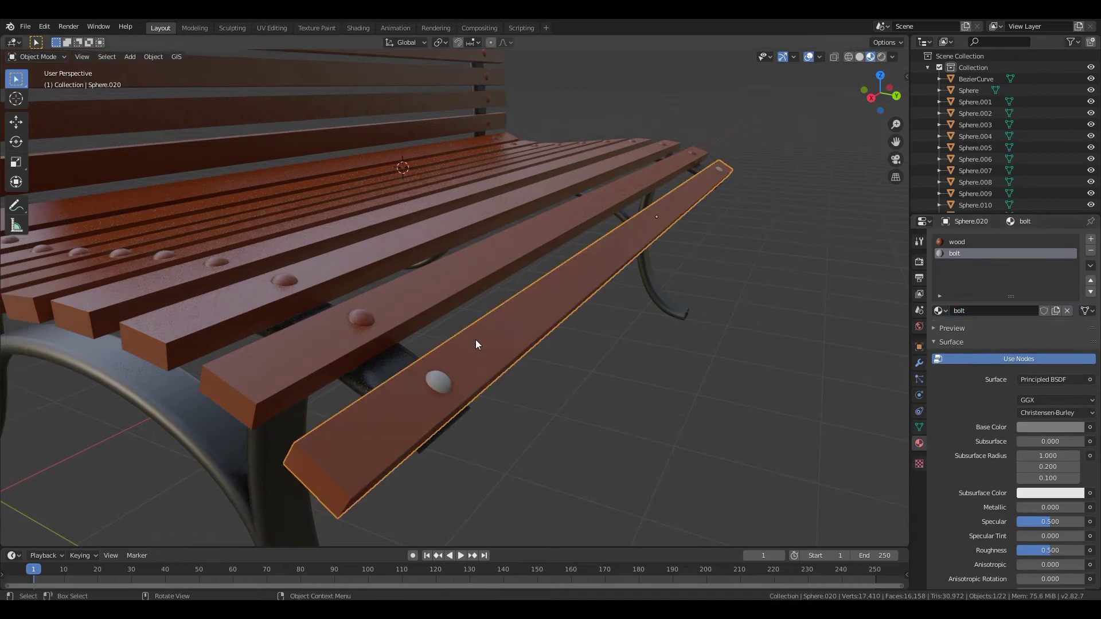
- Assign the grey bolt material to the bolt heads at both ends of the remaining seat slats, slat by slat
{"action": "middle_click_drag", "start_coordinate": [561, 310], "coordinate": [480, 342]}
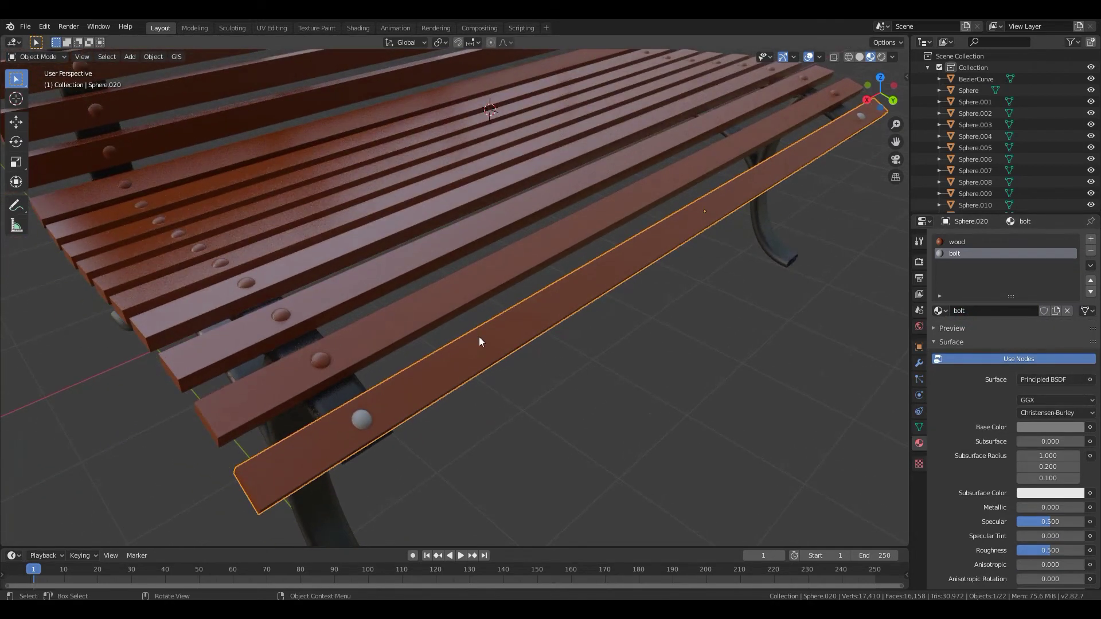
{"action": "scroll", "coordinate": [466, 331], "scroll_direction": "down", "scroll_amount": 3}
{"action": "left_click", "coordinate": [339, 263]}
{"action": "middle_click_drag", "start_coordinate": [339, 263], "coordinate": [472, 407]}
{"action": "key", "text": "Tab"}
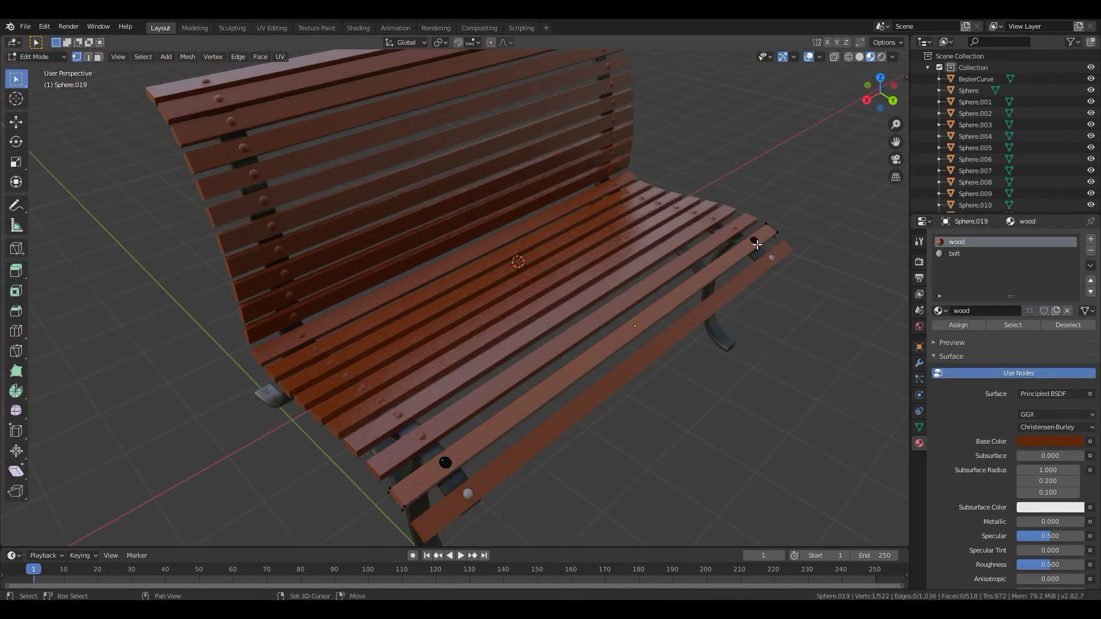
{"action": "left_click", "coordinate": [423, 437]}
{"action": "left_click", "coordinate": [398, 415]}
{"action": "left_click", "coordinate": [379, 399]}
{"action": "left_click", "coordinate": [362, 391]}
{"action": "left_click", "coordinate": [345, 375]}
{"action": "left_click", "coordinate": [328, 362]}
{"action": "left_click", "coordinate": [314, 349]}
{"action": "left_click", "coordinate": [301, 335]}
{"action": "key", "text": "l"}
{"action": "key", "text": "l"}
- Assign the bolt material to the bolt heads of the backrest slats, working upward from the lowest slat
{"action": "left_click", "coordinate": [293, 316]}
{"action": "left_click", "coordinate": [289, 295]}
{"action": "left_click", "coordinate": [284, 273]}
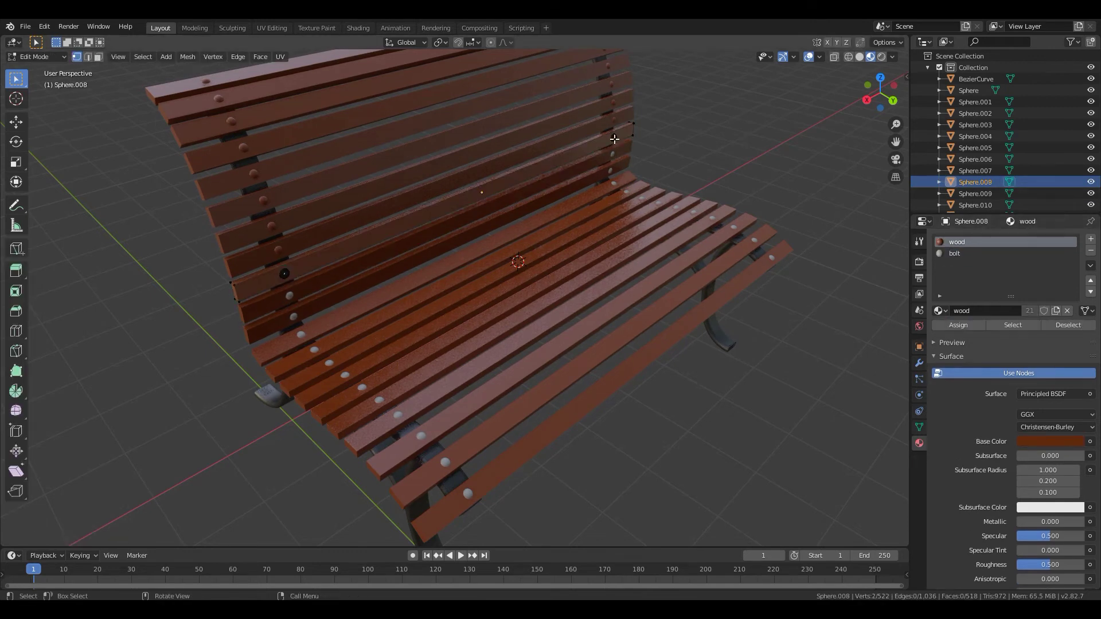
{"action": "left_click", "coordinate": [278, 250]}
{"action": "left_click", "coordinate": [271, 226]}
{"action": "middle_click_drag", "start_coordinate": [272, 227], "coordinate": [320, 333]}
{"action": "left_click", "coordinate": [314, 310]}
{"action": "left_click", "coordinate": [305, 283]}
{"action": "left_click", "coordinate": [295, 259]}
{"action": "left_click", "coordinate": [270, 210]}
{"action": "left_click", "coordinate": [257, 191]}
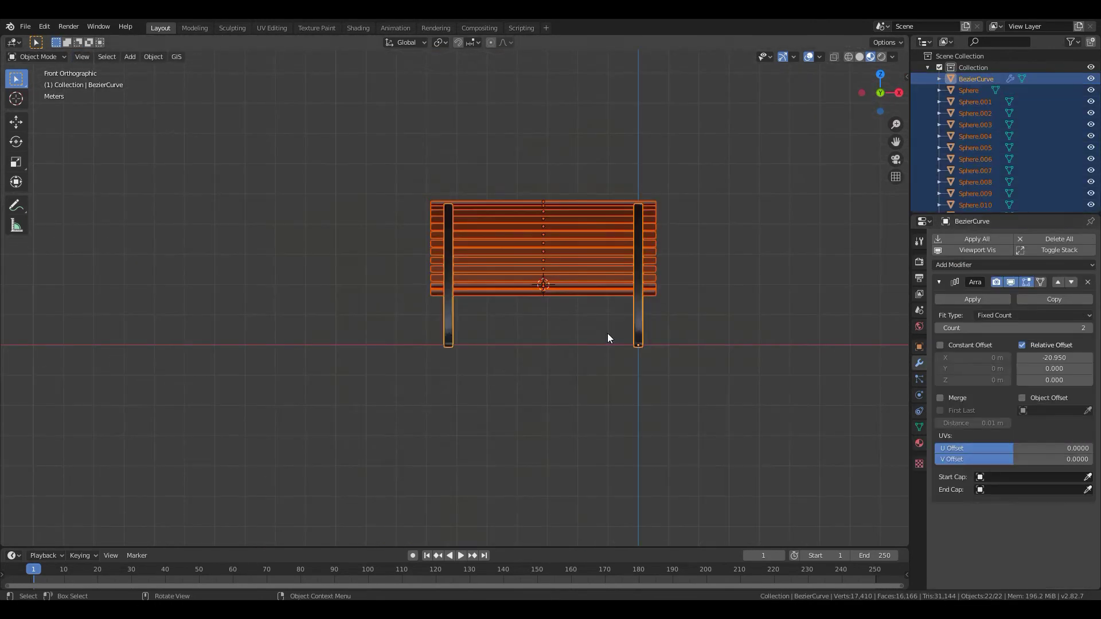
- Undo a trial join of all the bench parts and apply the side frames' Array modifier
{"action": "middle_click_drag", "start_coordinate": [650, 301], "coordinate": [537, 341]}
{"action": "key", "text": "alt+a"}
{"action": "scroll", "coordinate": [537, 342], "scroll_direction": "down", "scroll_amount": 3}
{"action": "key", "text": "a"}
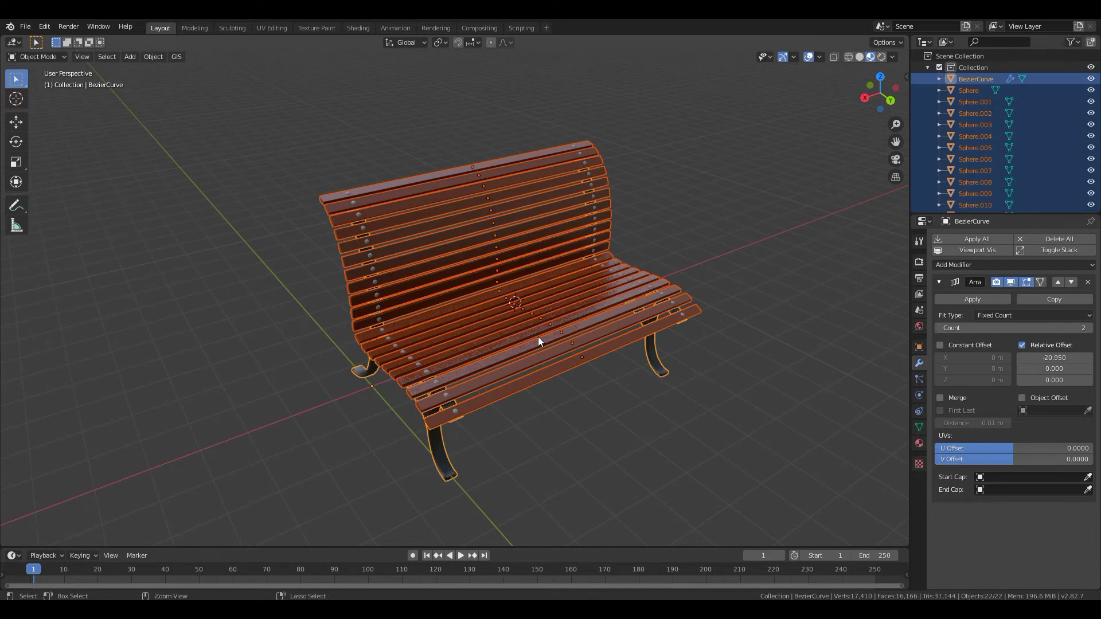
{"action": "key", "text": "ctrl+j"}
{"action": "key", "text": "ctrl+z"}
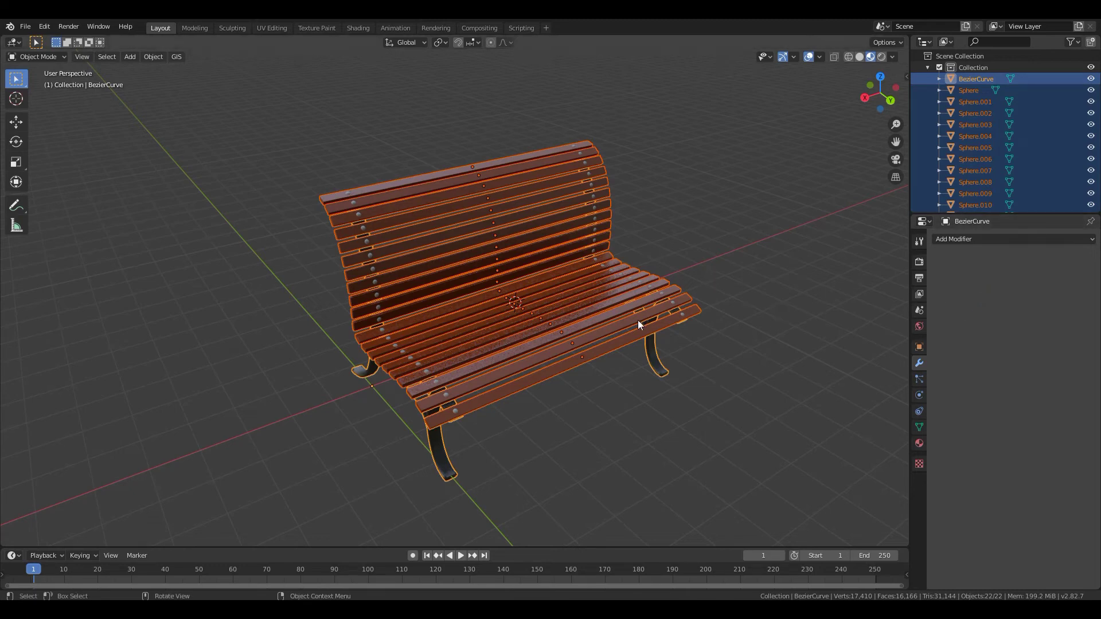
- Join all the slats and side frames into a single bench object and deselect it
{"action": "key", "text": "ctrl+j"}
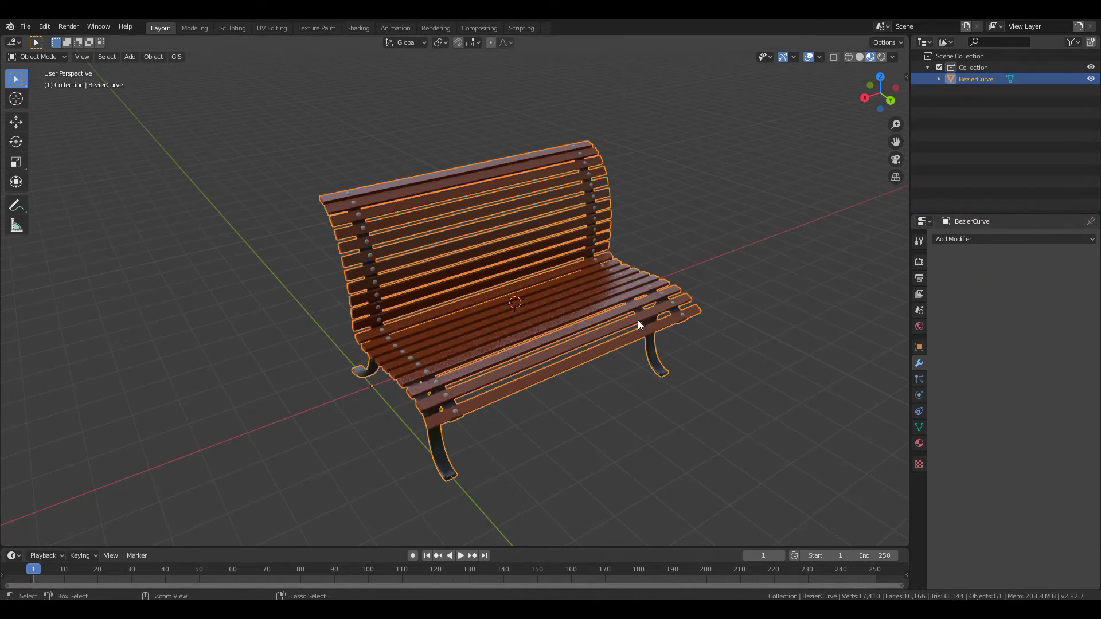
{"action": "key", "text": "ctrl+z"}
{"action": "scroll", "coordinate": [583, 352], "scroll_direction": "up", "scroll_amount": 2}
{"action": "key", "text": "alt+a"}
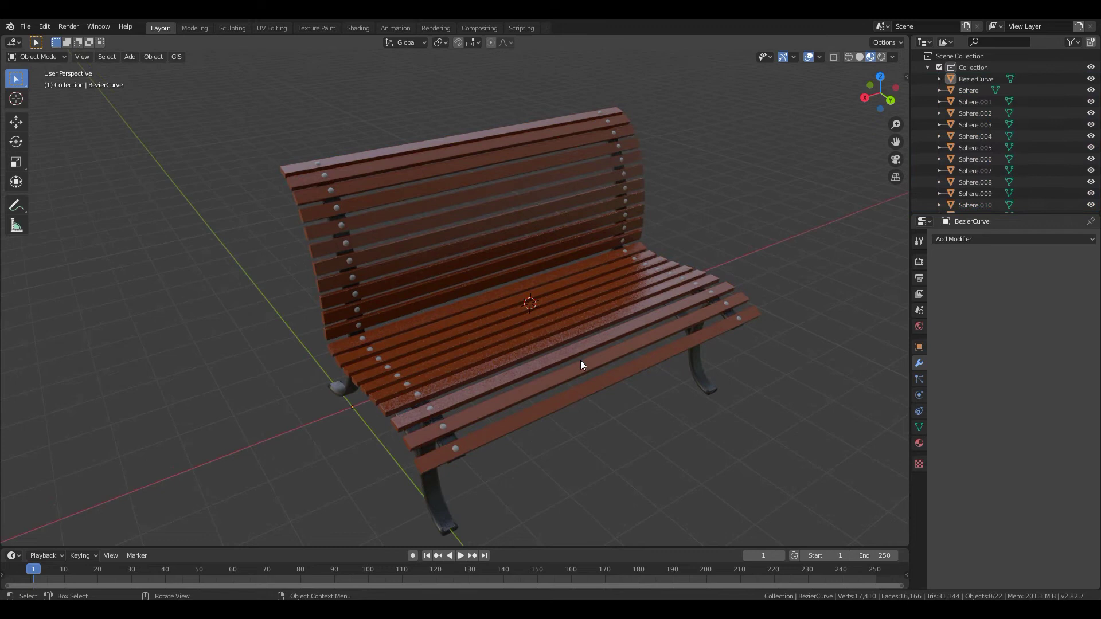
{"action": "key", "text": "a"}
{"action": "key", "text": "ctrl+j"}
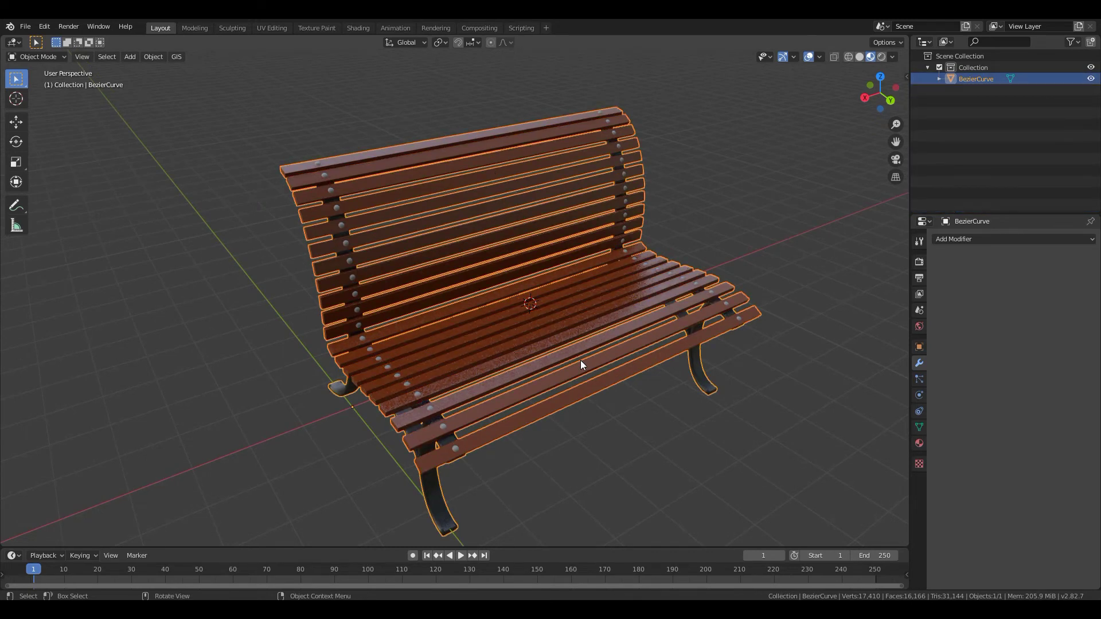
{"action": "key", "text": "alt+a"}
{"action": "middle_click_drag", "start_coordinate": [580, 360], "coordinate": [549, 407]}
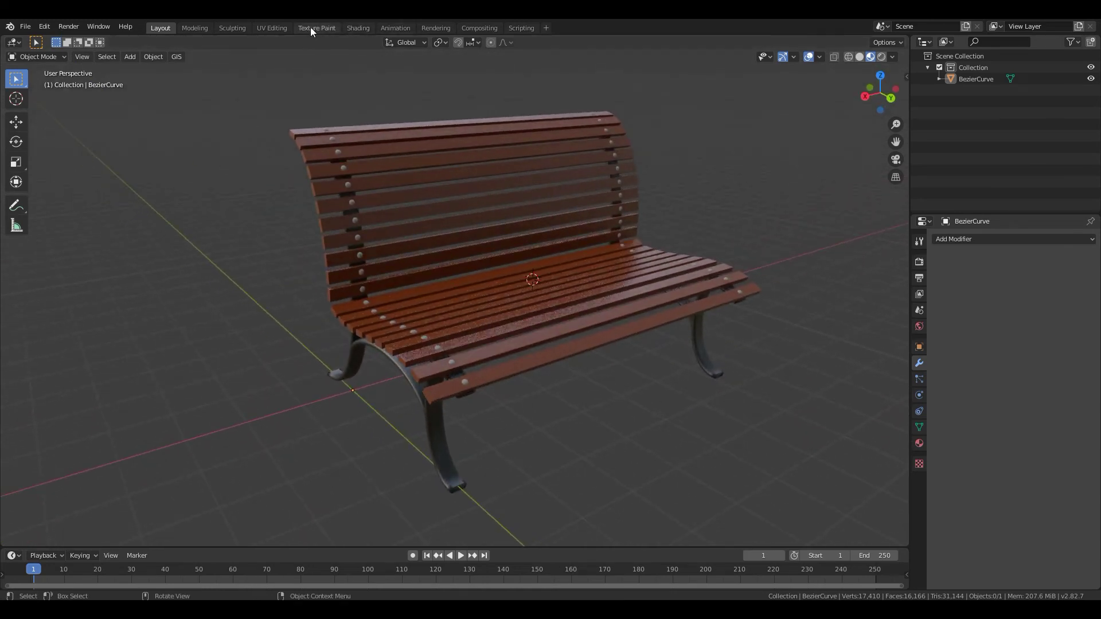
- In the UV Editing workspace, unwrap the bench's entire mesh with Smart UV Project at angle limit 66 and island margin 0
{"action": "left_click", "coordinate": [274, 27]}
{"action": "middle_click_drag", "start_coordinate": [531, 327], "coordinate": [808, 313]}
{"action": "key", "text": "a"}
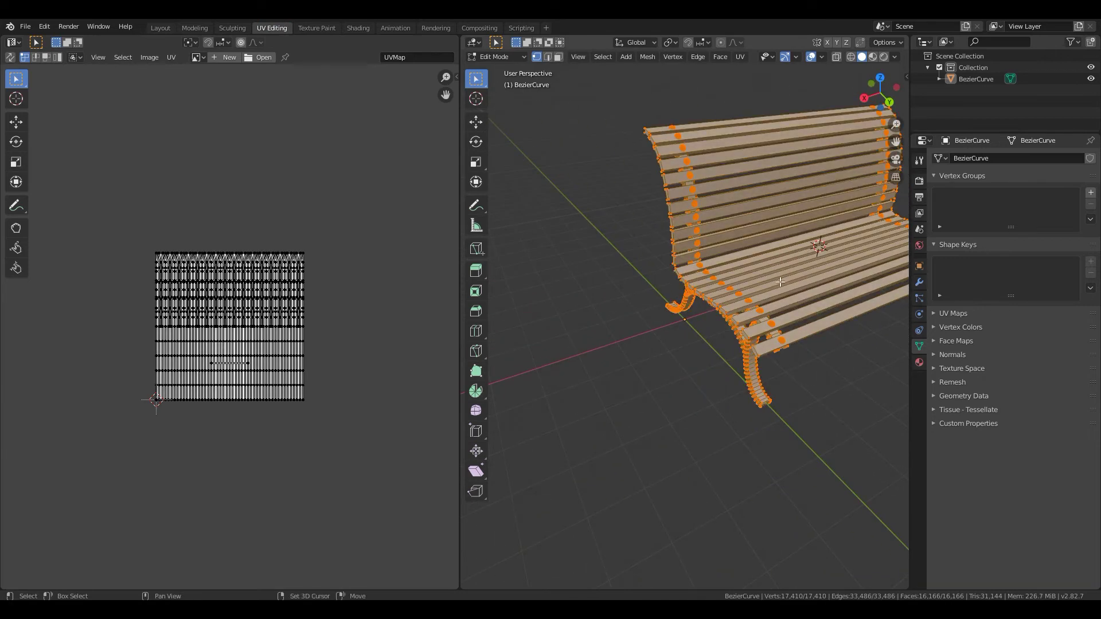
{"action": "scroll", "coordinate": [598, 366], "scroll_direction": "up", "scroll_amount": 2}
{"action": "middle_click_drag", "start_coordinate": [598, 365], "coordinate": [569, 377], "text": "shift"}
{"action": "key", "text": "u"}
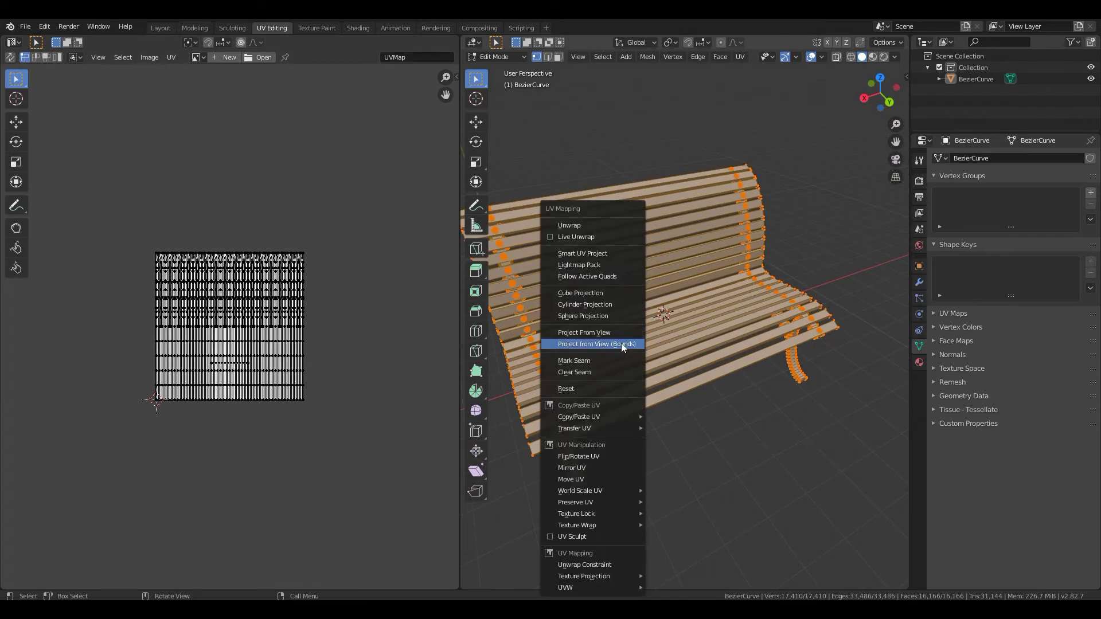
{"action": "left_click", "coordinate": [597, 253]}
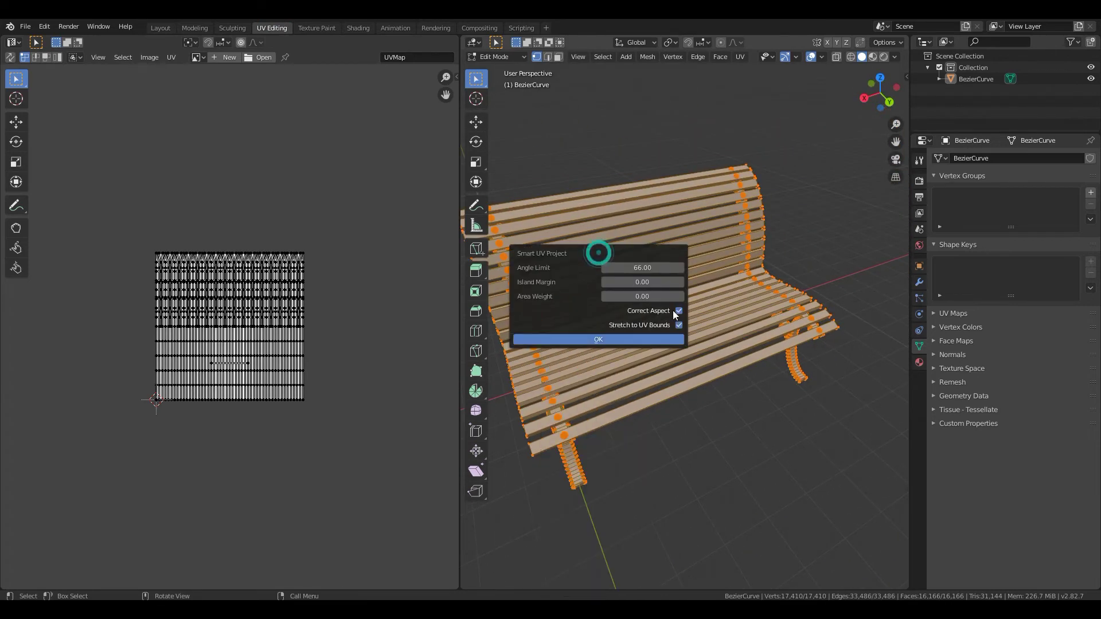
{"action": "left_click", "coordinate": [647, 338]}
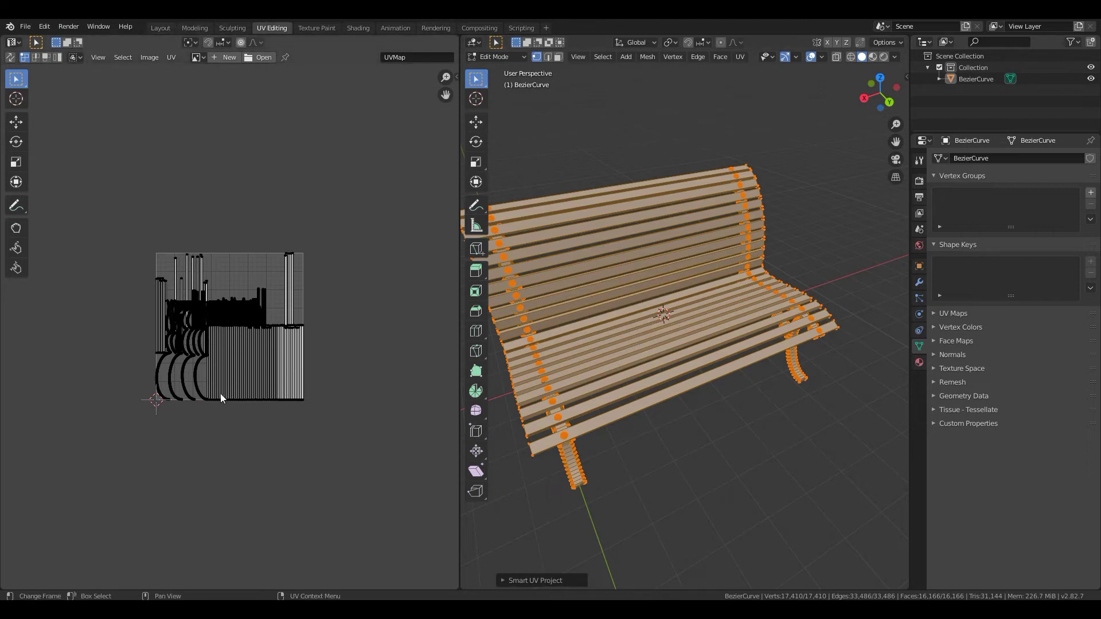
- Return Blender to the Layout workspace, and in Substance Painter create a new project from the bench.fbx mesh
{"action": "left_click", "coordinate": [162, 28]}
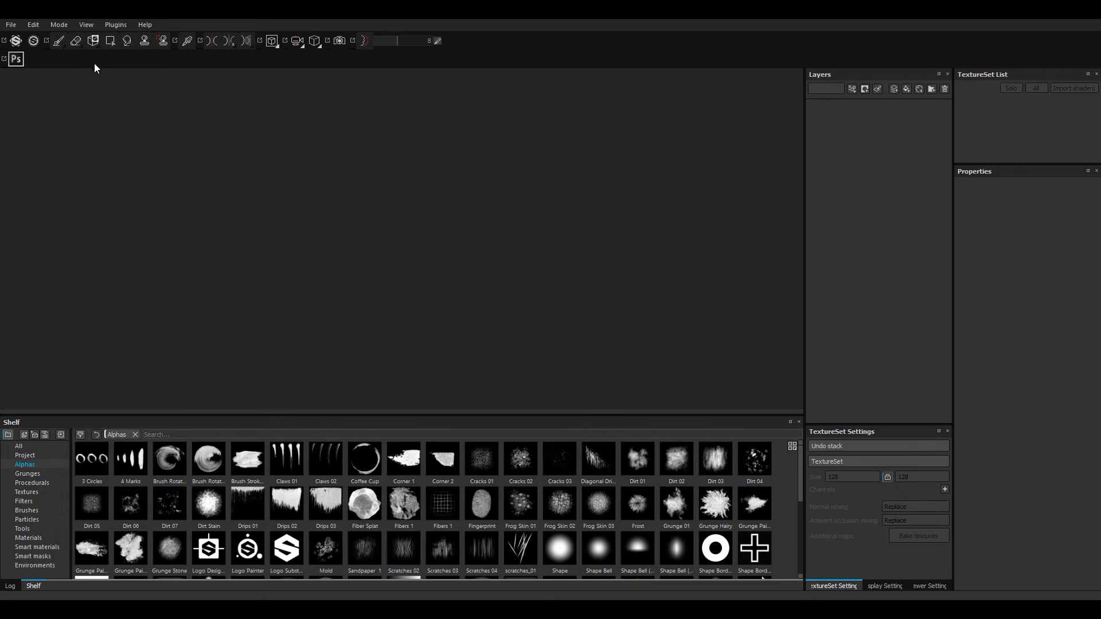
{"action": "left_click", "coordinate": [11, 25]}
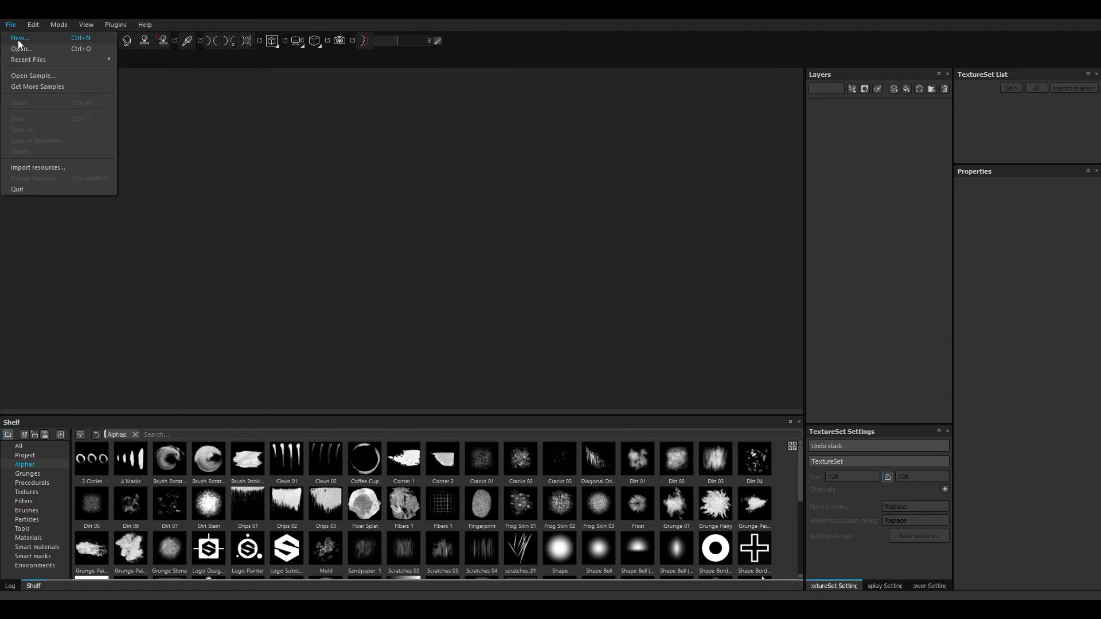
{"action": "left_click", "coordinate": [17, 39]}
{"action": "left_click", "coordinate": [659, 202]}
{"action": "left_click", "coordinate": [555, 276]}
{"action": "left_click", "coordinate": [860, 463]}
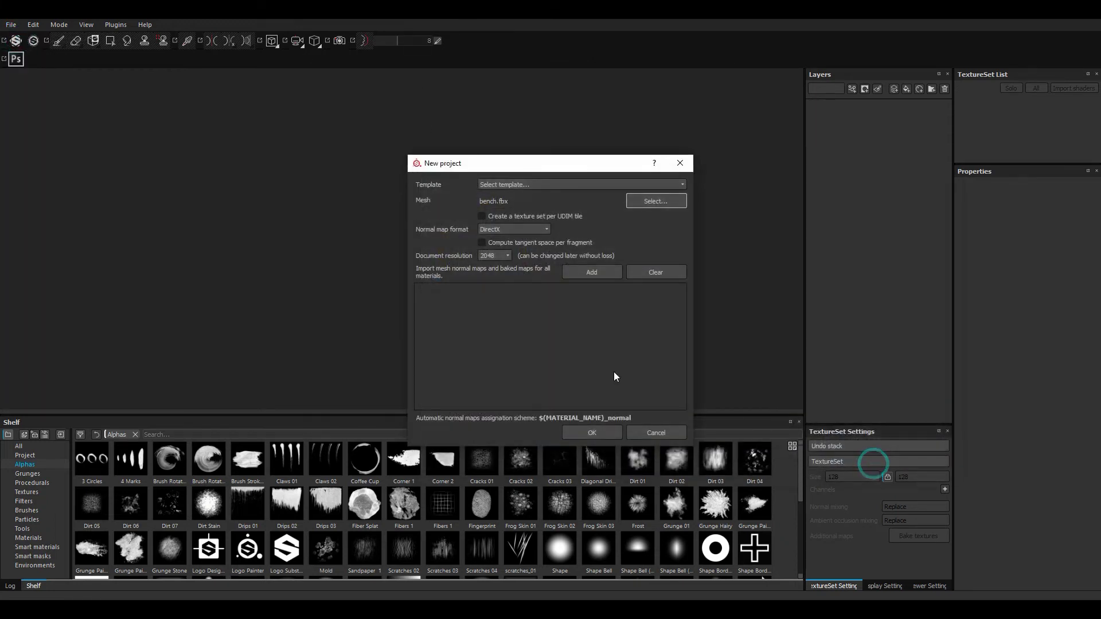
{"action": "left_click", "coordinate": [596, 434]}
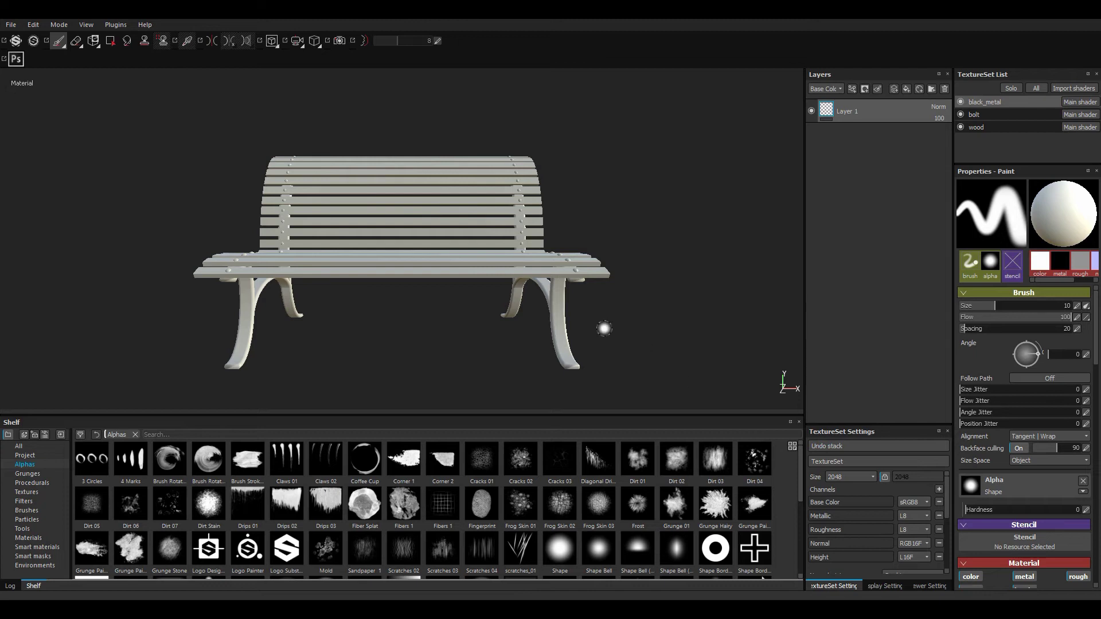
- Bake the additional maps for all texture sets at 512x512, leaving out the Normal map
{"action": "scroll", "coordinate": [907, 510], "scroll_direction": "down", "scroll_amount": 5}
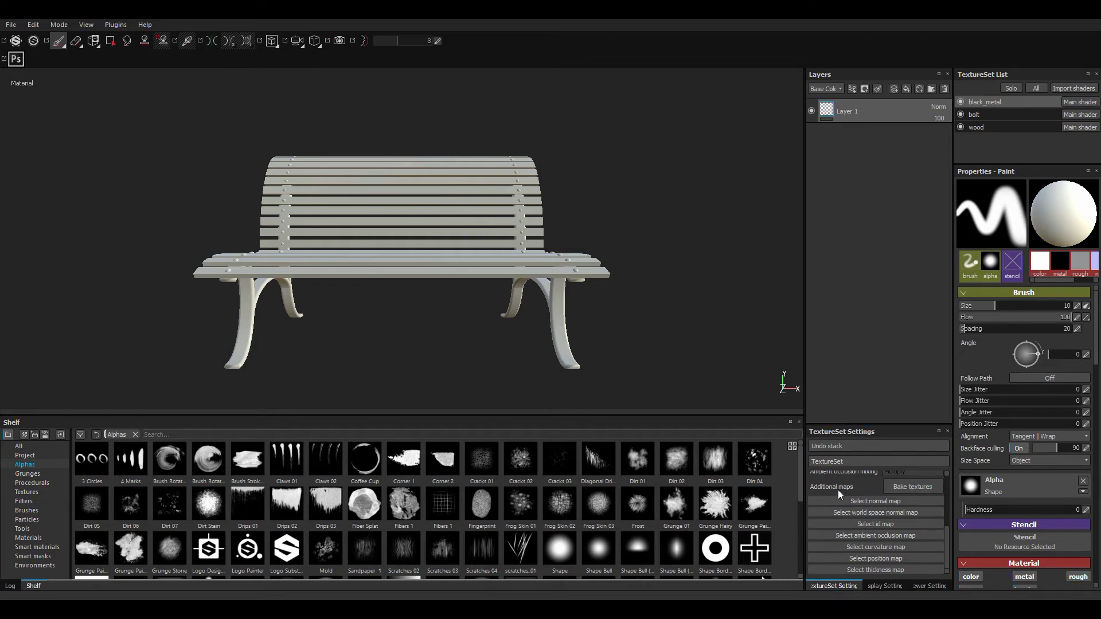
{"action": "left_click", "coordinate": [911, 487]}
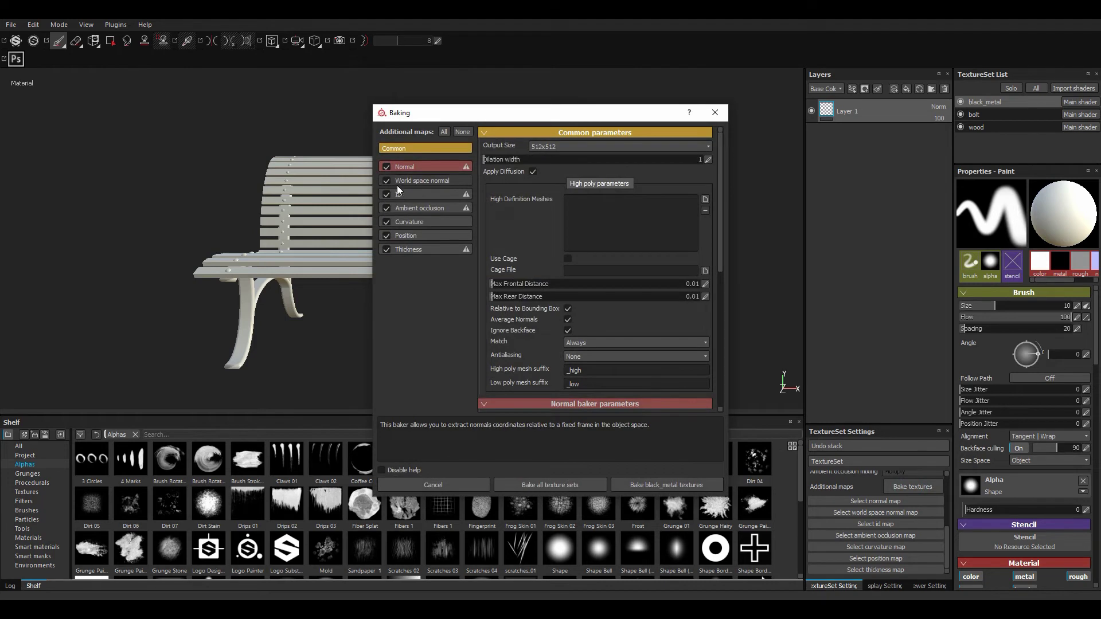
{"action": "left_click", "coordinate": [389, 168]}
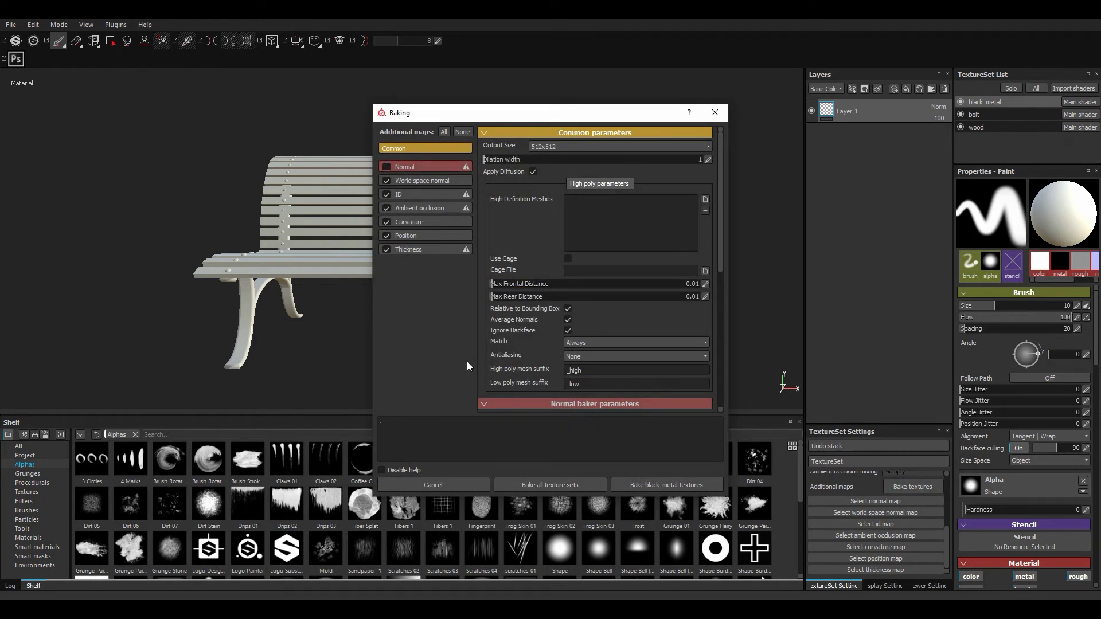
{"action": "left_click", "coordinate": [549, 485]}
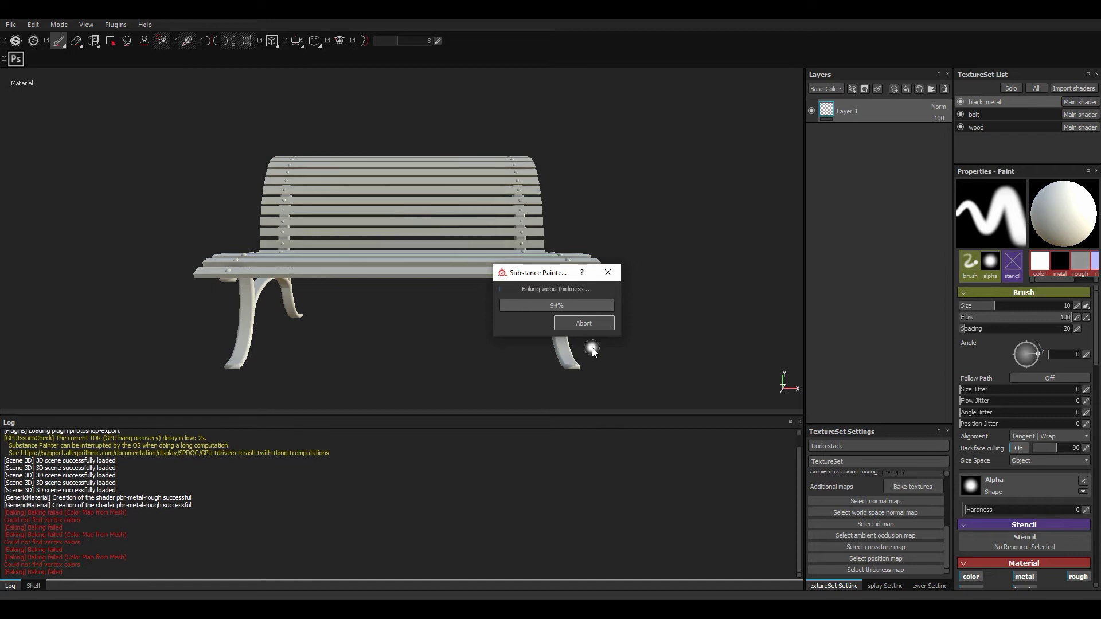
- Search the smart materials for "metal" and add Steel Gun Painted to the black_metal texture set's layers
{"action": "left_click", "coordinate": [33, 586]}
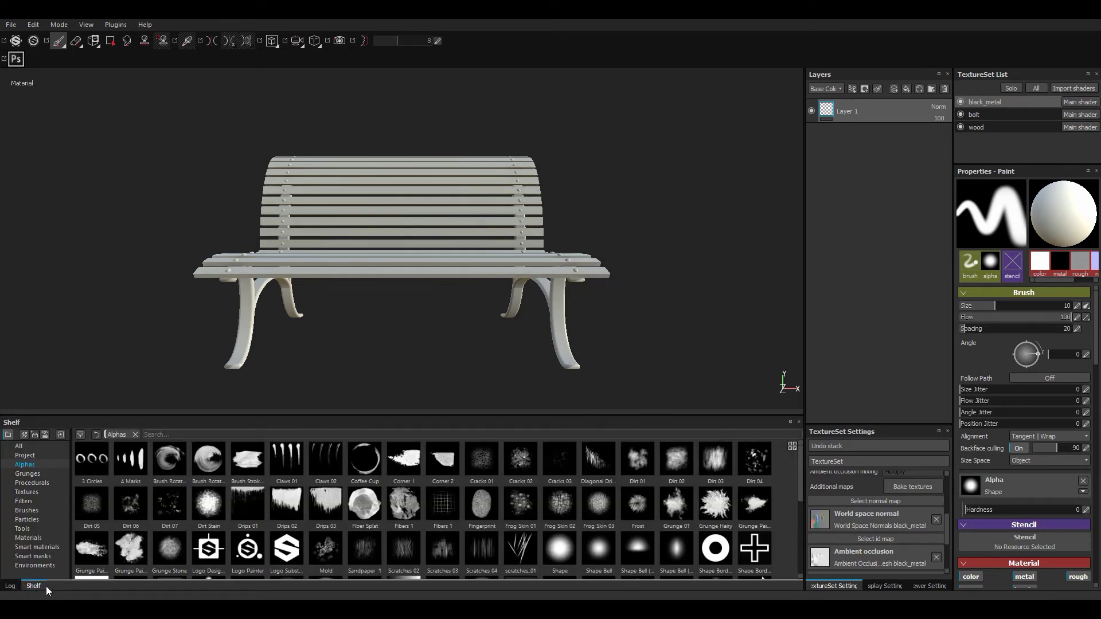
{"action": "left_click", "coordinate": [31, 547]}
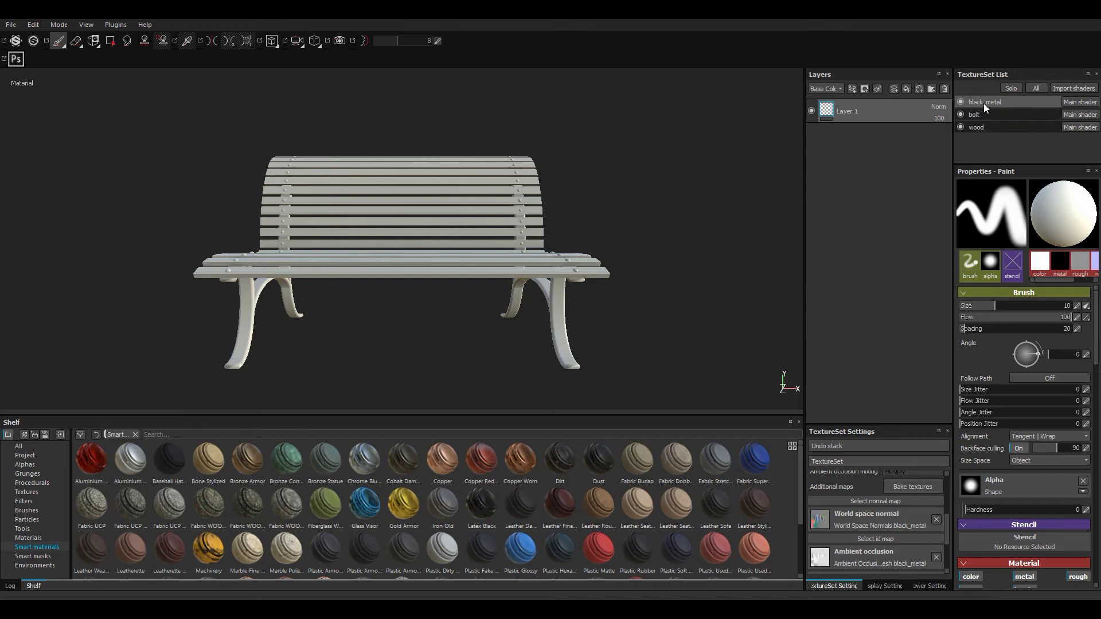
{"action": "left_click_drag", "start_coordinate": [344, 339], "coordinate": [432, 346], "text": "alt"}
{"action": "left_click", "coordinate": [437, 436]}
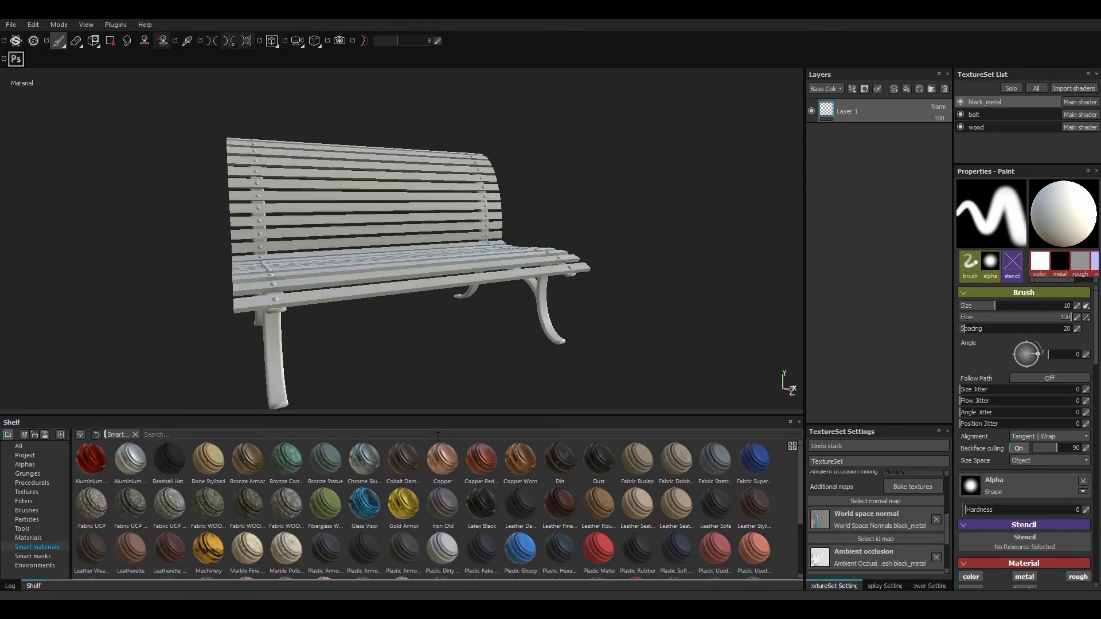
{"action": "type", "text": "metal"}
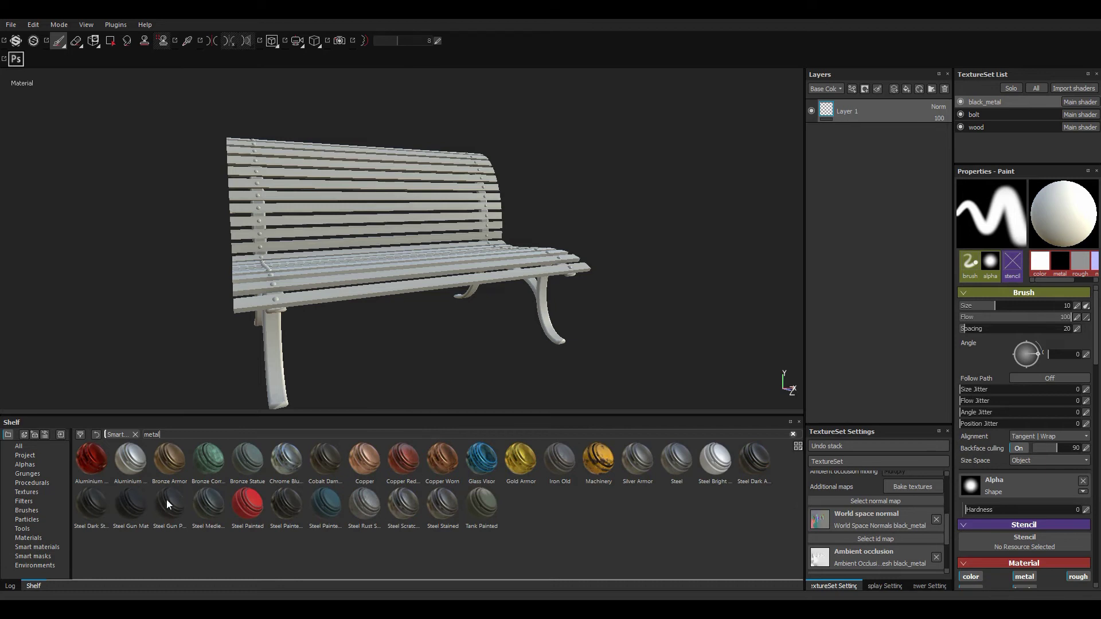
{"action": "mouse_move", "coordinate": [167, 500]}
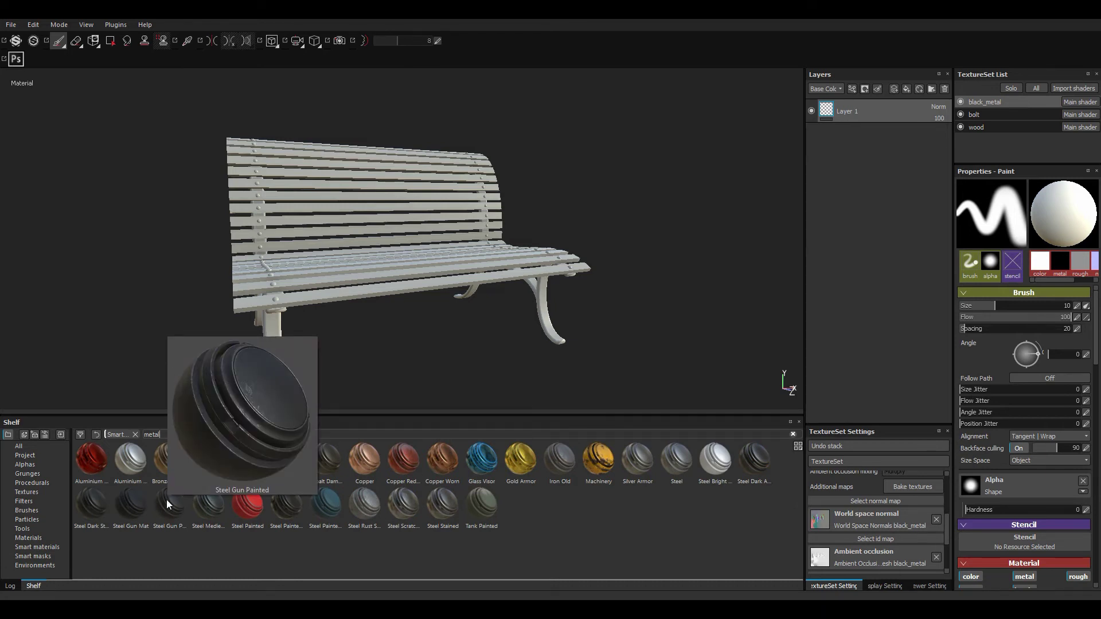
{"action": "left_click_drag", "start_coordinate": [166, 500], "coordinate": [869, 131]}
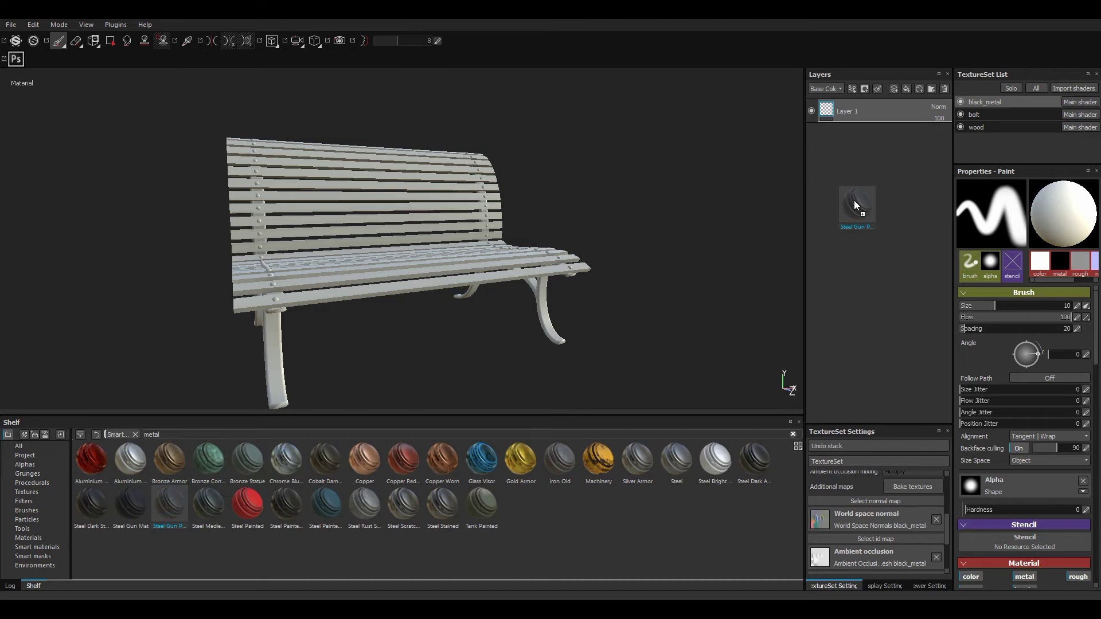
{"action": "left_click_drag", "start_coordinate": [868, 197], "coordinate": [866, 189]}
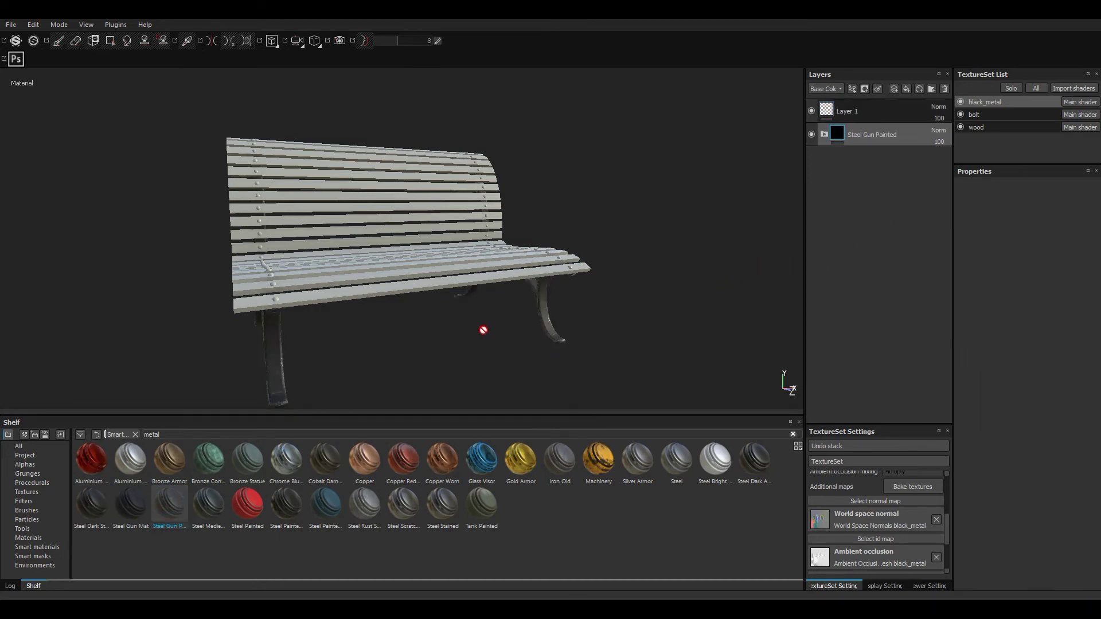
- Search the smart materials for "wood" and add Wood Beech Veined to the wood texture set's layers
{"action": "left_click_drag", "start_coordinate": [285, 356], "coordinate": [330, 362], "text": "alt"}
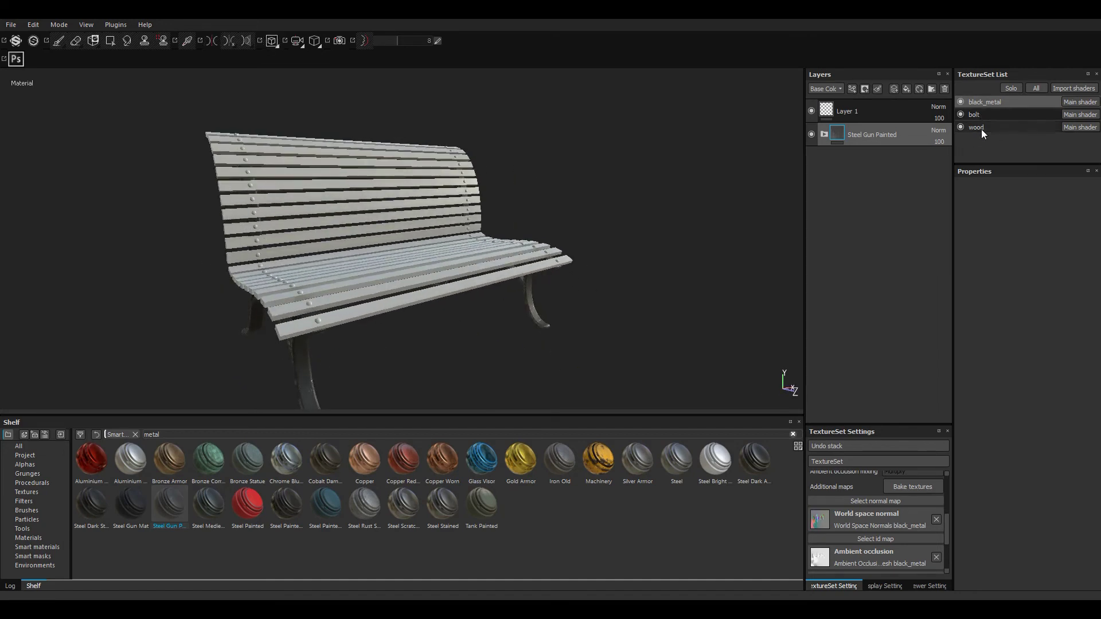
{"action": "left_click", "coordinate": [981, 129]}
{"action": "double_click", "coordinate": [304, 434]}
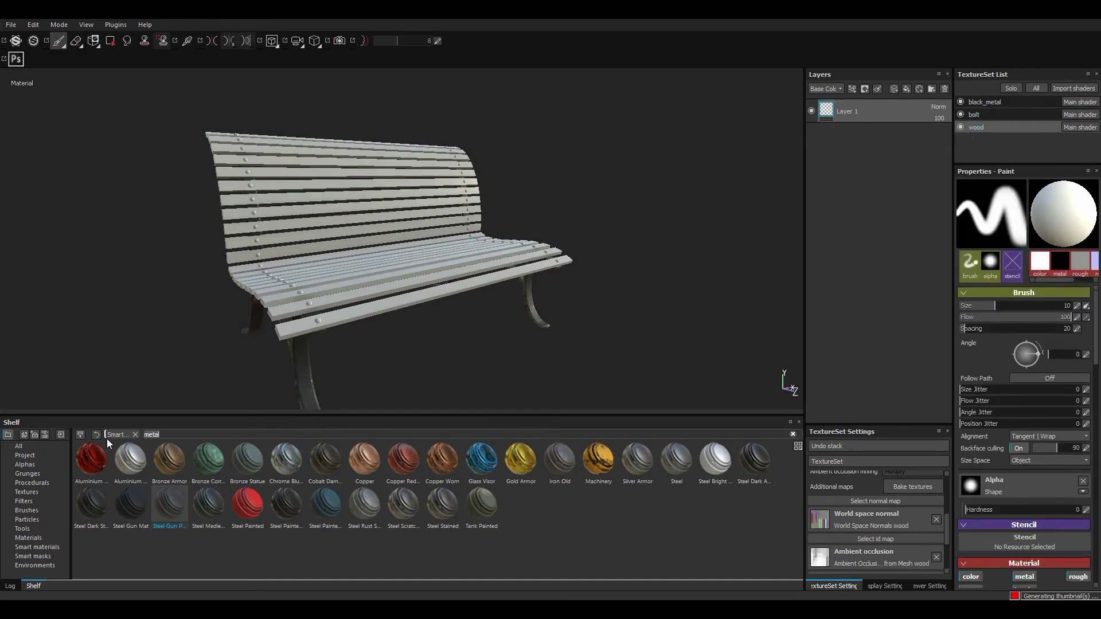
{"action": "type", "text": "wood"}
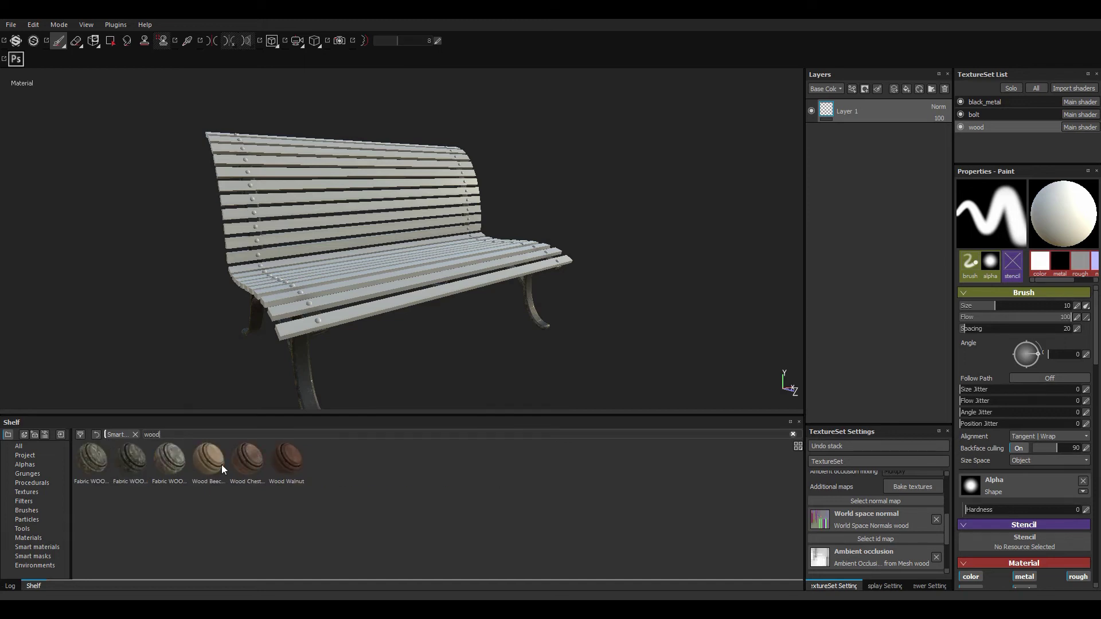
{"action": "mouse_move", "coordinate": [216, 460]}
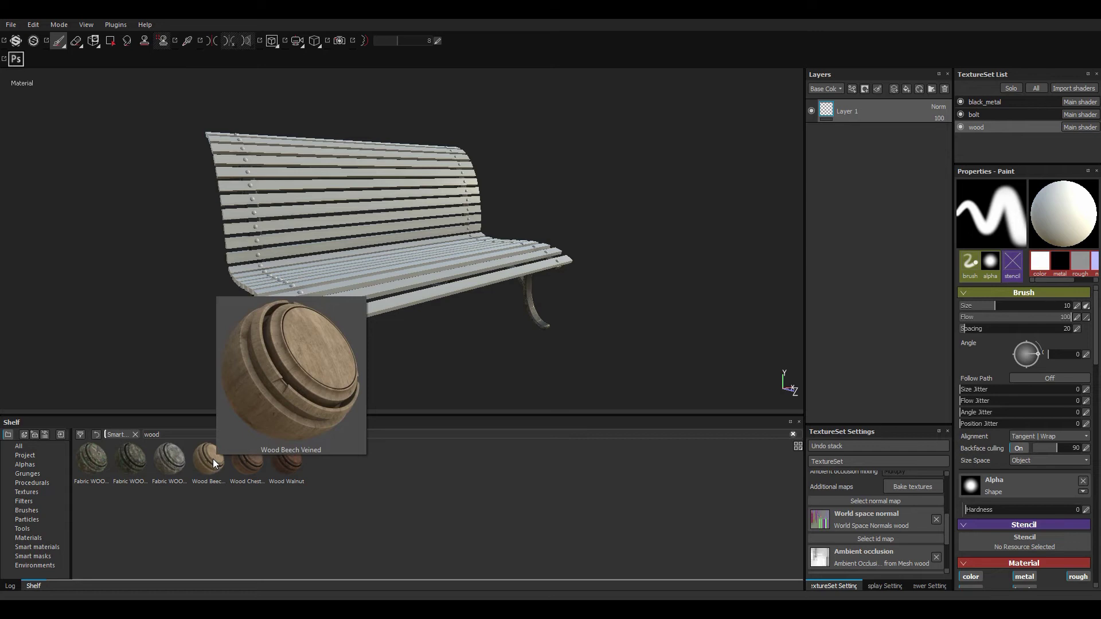
{"action": "left_click_drag", "start_coordinate": [211, 463], "coordinate": [883, 183]}
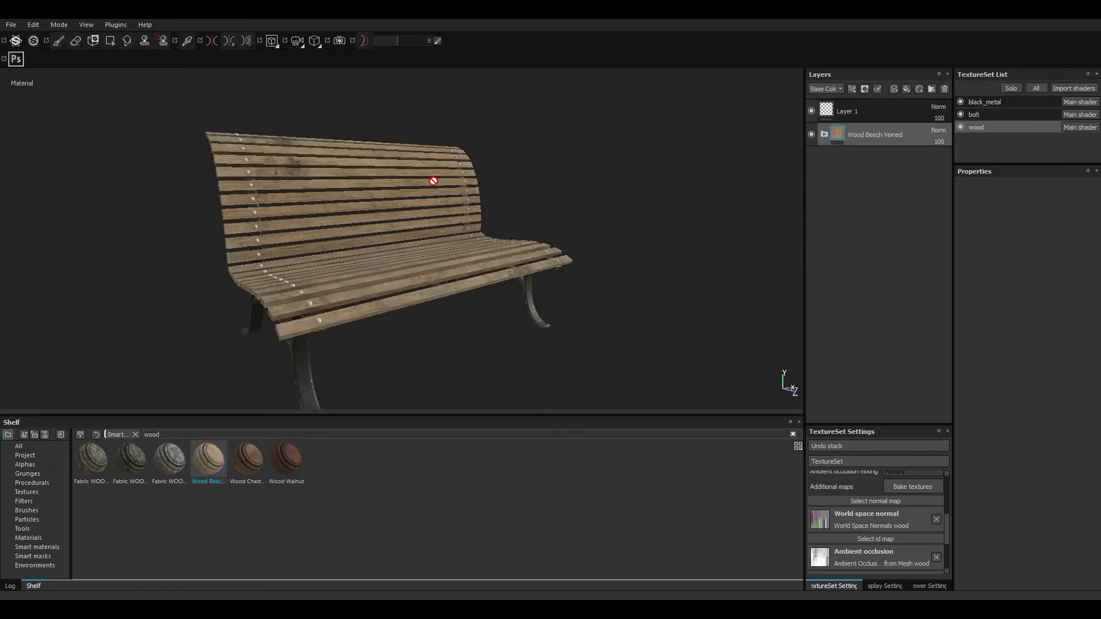
- Search the smart materials for "metal" and add Steel Rust Surface to the bolt texture set's layers
{"action": "left_click", "coordinate": [1003, 115]}
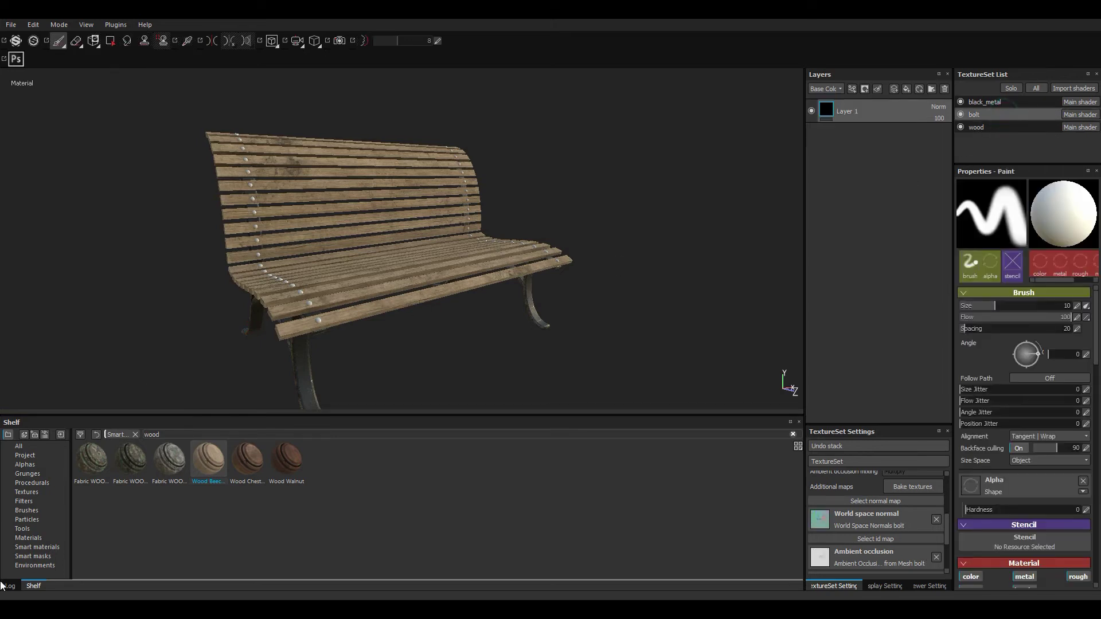
{"action": "double_click", "coordinate": [163, 436]}
{"action": "type", "text": "metal"}
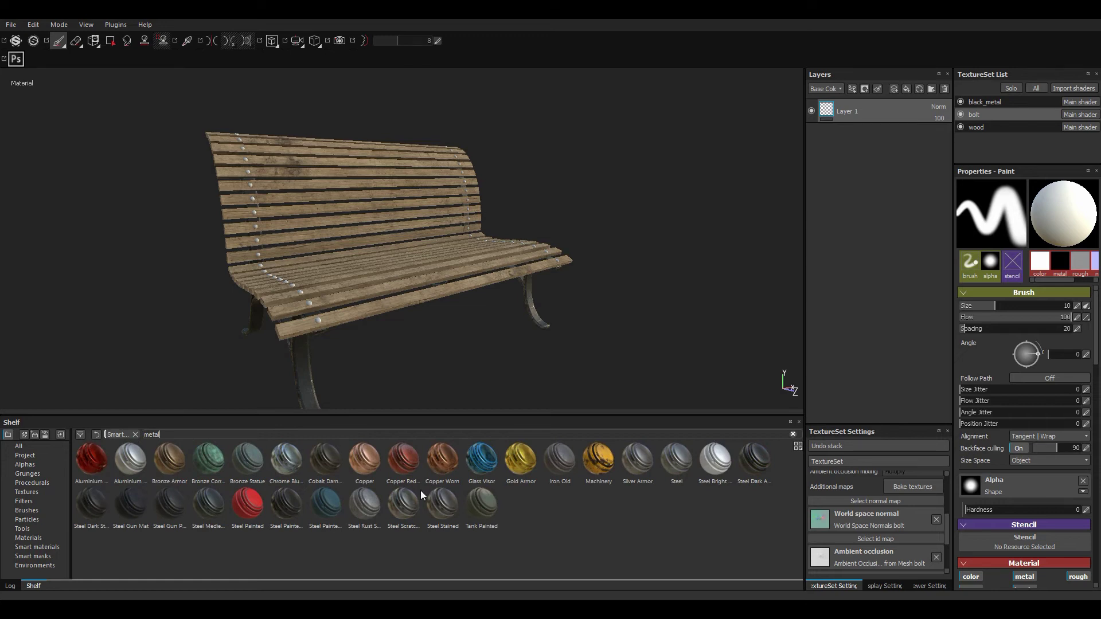
{"action": "mouse_move", "coordinate": [370, 510]}
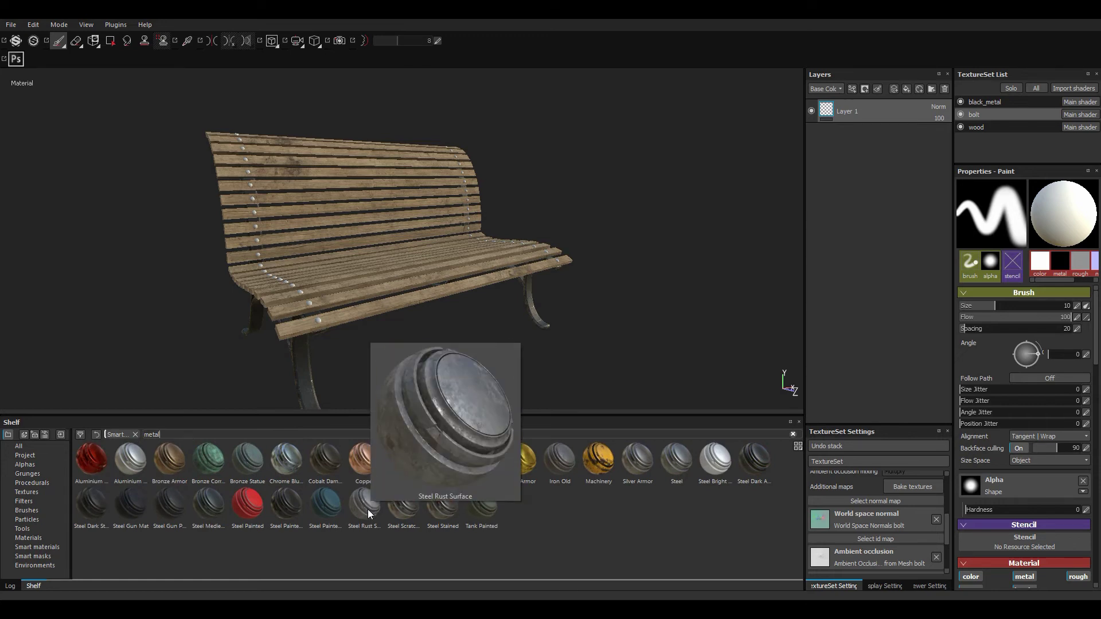
{"action": "left_click_drag", "start_coordinate": [364, 513], "coordinate": [793, 415]}
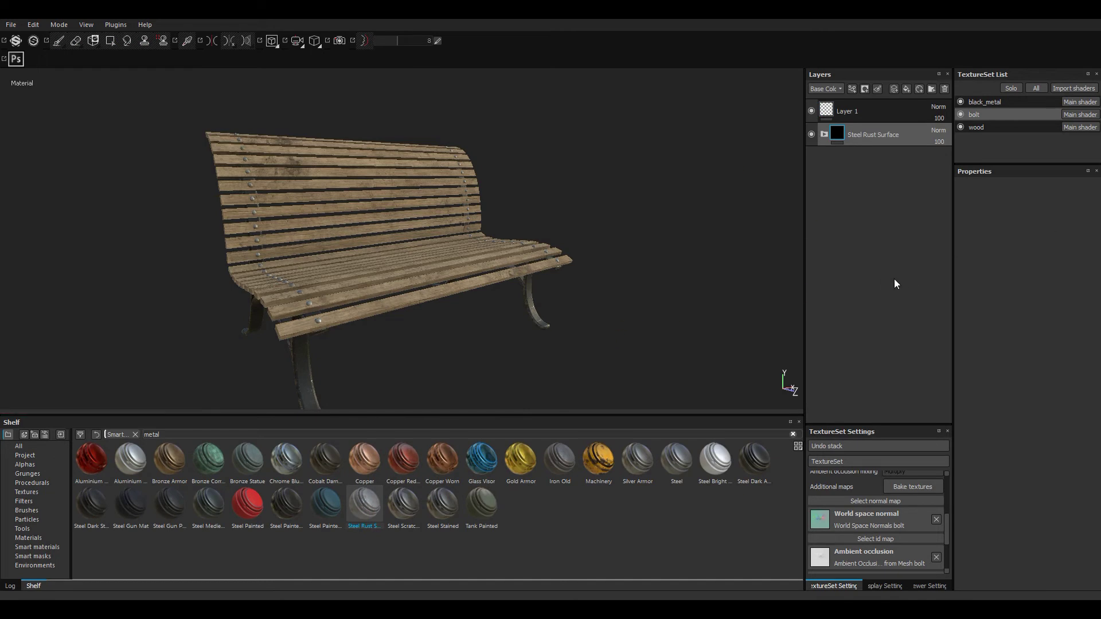
- Examine the materials on the bench's metal legs, wooden slats and bolt heads from below and from the front
{"action": "mouse_move", "coordinate": [585, 260]}
{"action": "left_mouse_down", "text": "alt"}
{"action": "mouse_move", "coordinate": [370, 246]}
{"action": "mouse_move", "coordinate": [229, 273]}
{"action": "mouse_move", "coordinate": [229, 297]}
{"action": "mouse_move", "coordinate": [620, 238]}
{"action": "mouse_move", "coordinate": [415, 246]}
{"action": "mouse_move", "coordinate": [290, 226]}
{"action": "mouse_move", "coordinate": [573, 304]}
{"action": "mouse_move", "coordinate": [443, 292]}
{"action": "left_mouse_up", "text": "alt"}
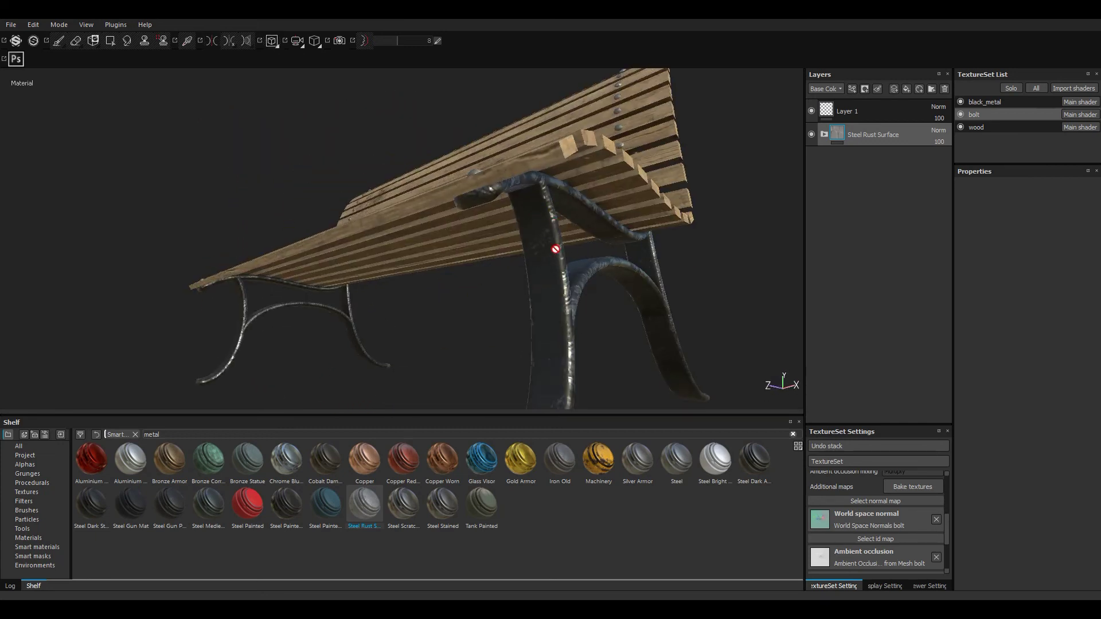
{"action": "left_click_drag", "start_coordinate": [535, 237], "coordinate": [377, 281], "text": "alt"}
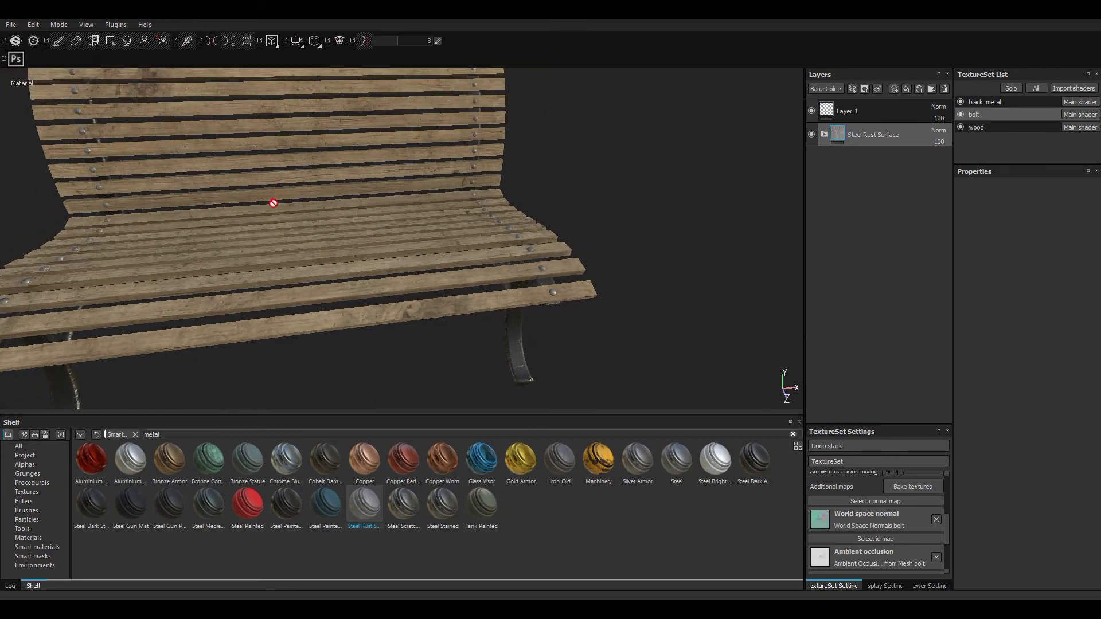
{"action": "right_click_drag", "start_coordinate": [308, 222], "coordinate": [364, 259], "text": "alt"}
{"action": "left_click_drag", "start_coordinate": [322, 264], "coordinate": [376, 295], "text": "alt"}
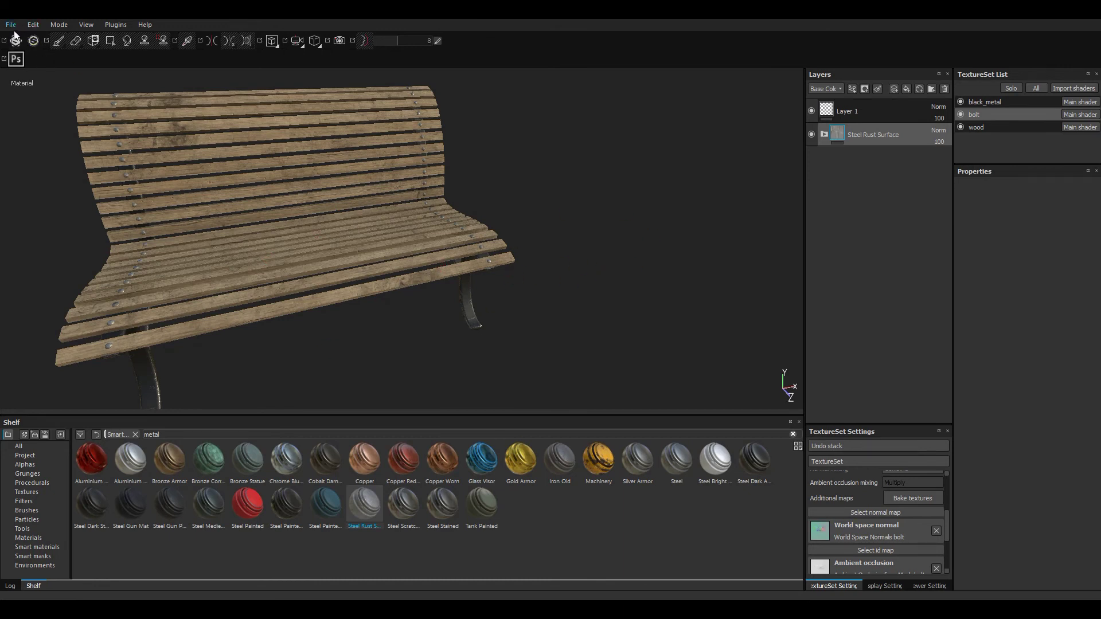
{"action": "left_click_drag", "start_coordinate": [22, 36], "coordinate": [194, 70]}
{"action": "left_click_drag", "start_coordinate": [197, 151], "coordinate": [92, 77]}
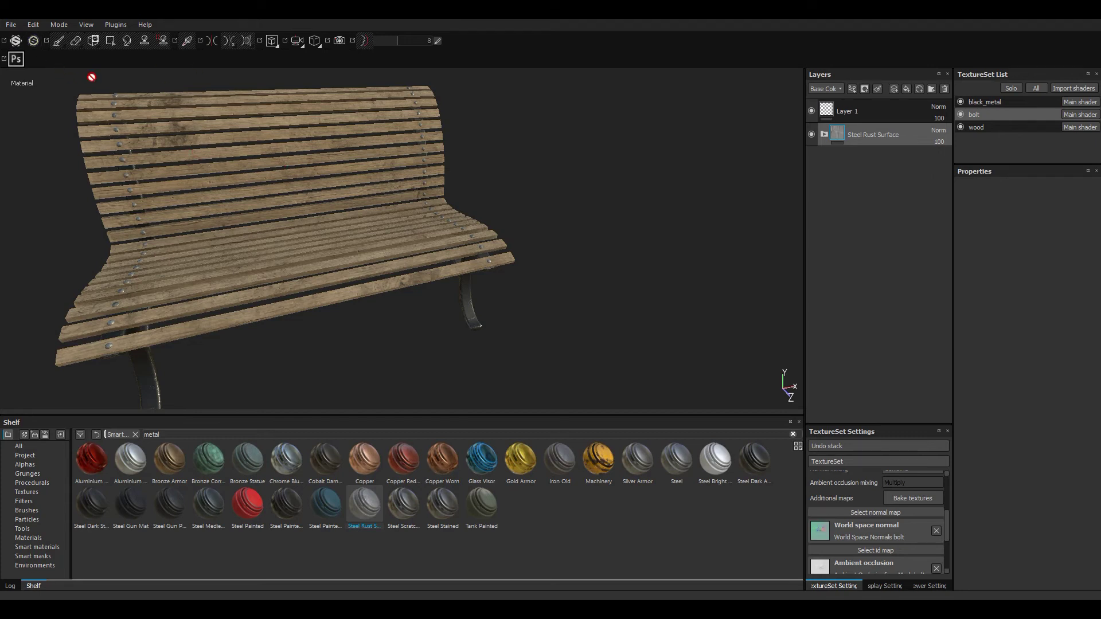
- Open the texture export settings and browse the output location to the "#8 - bench" folder in "A Dozen of City Props"
{"action": "left_click", "coordinate": [11, 24]}
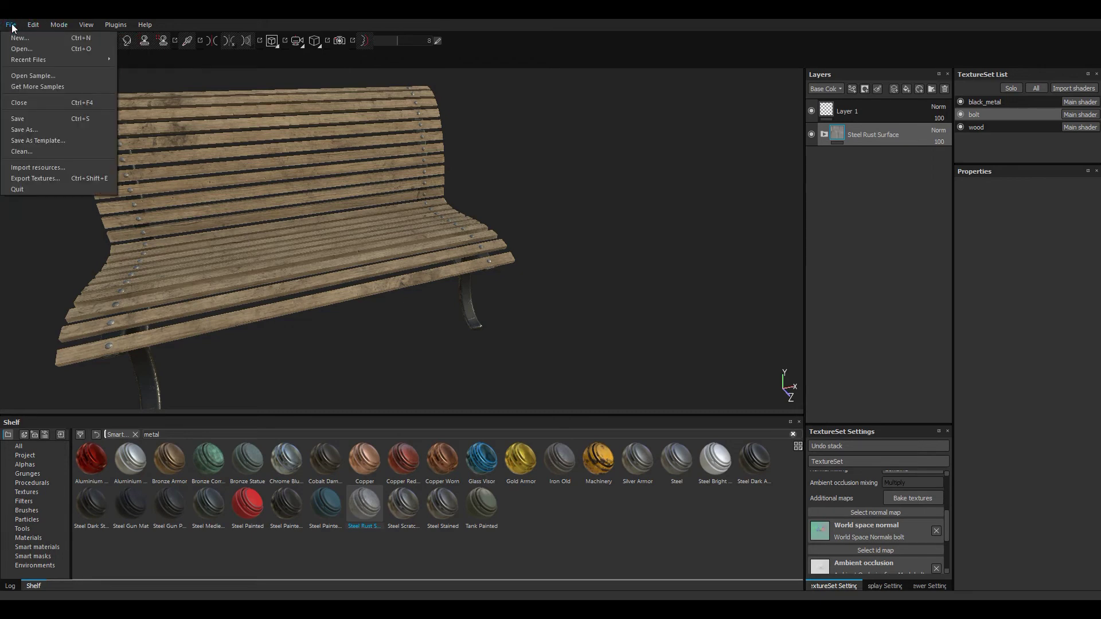
{"action": "left_click", "coordinate": [62, 179]}
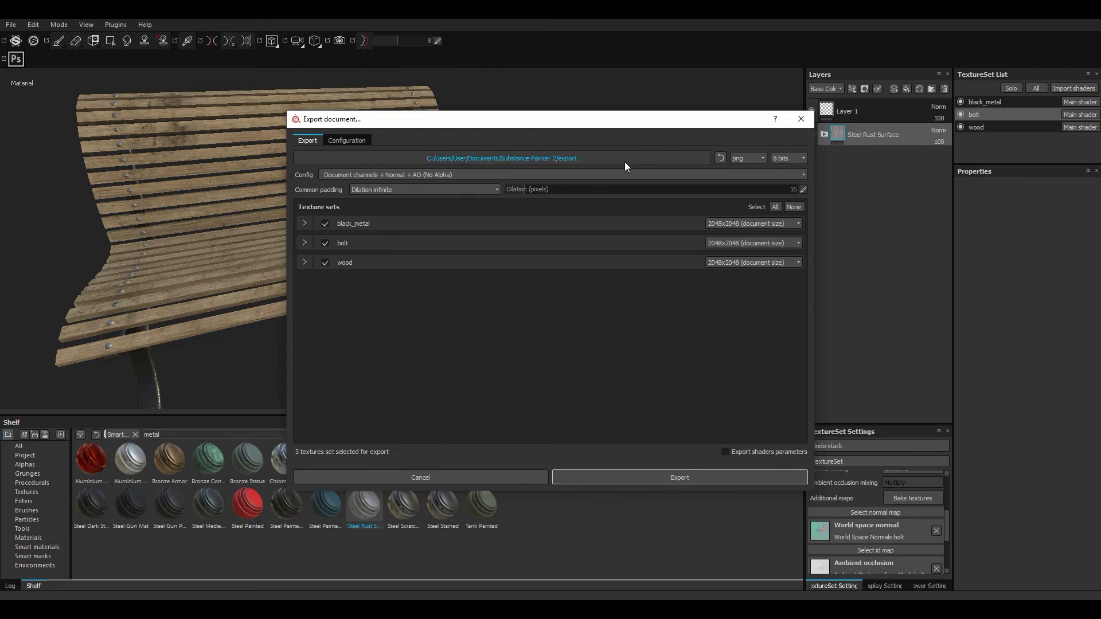
{"action": "left_click", "coordinate": [570, 159]}
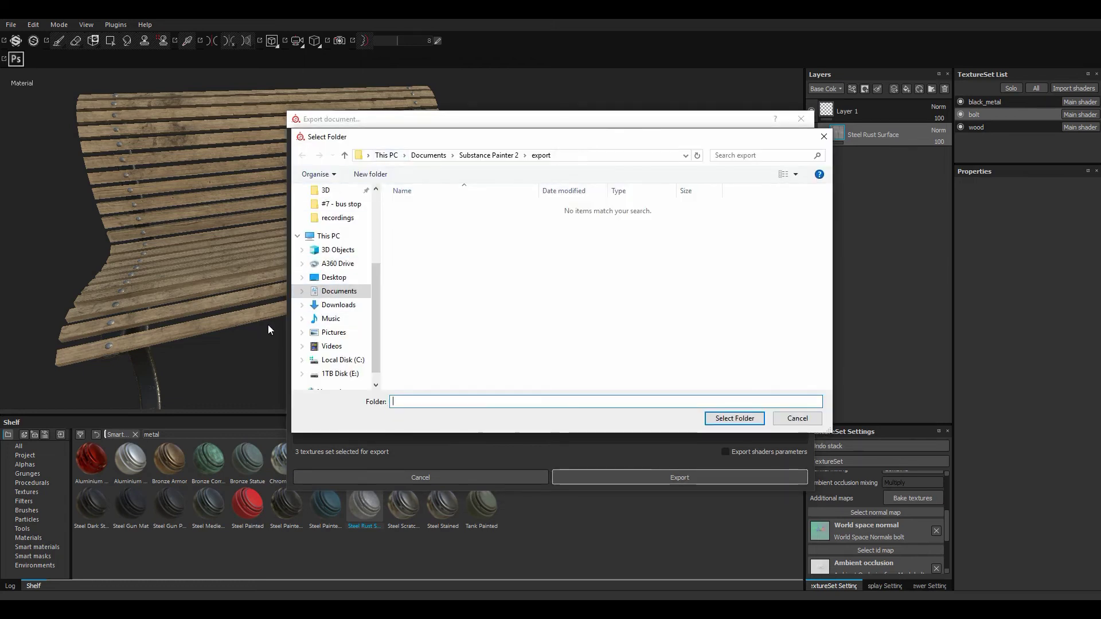
{"action": "scroll", "coordinate": [375, 324], "scroll_direction": "up", "scroll_amount": 2}
{"action": "left_click", "coordinate": [339, 295]}
{"action": "left_click", "coordinate": [559, 155]}
{"action": "double_click", "coordinate": [422, 281]}
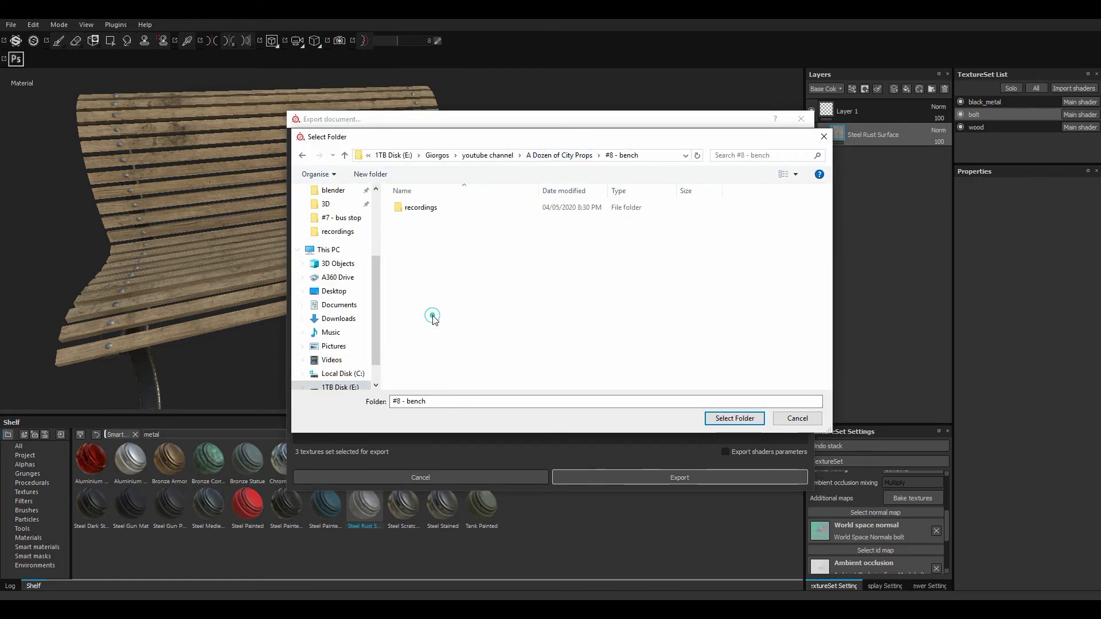
- Create a folder named "textures" as the output location and export the black_metal, bolt and wood texture sets as png
{"action": "left_click", "coordinate": [370, 174]}
{"action": "type", "text": "textures"}
{"action": "key", "text": "Return"}
{"action": "key", "text": "Return"}
{"action": "left_click", "coordinate": [735, 417]}
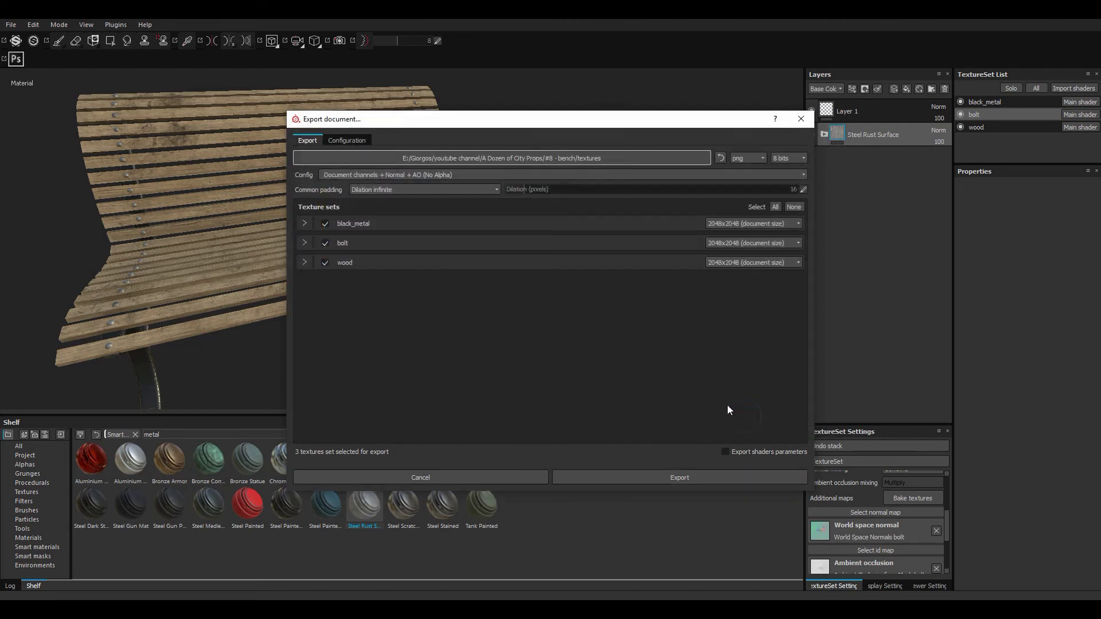
{"action": "left_click", "coordinate": [696, 477]}
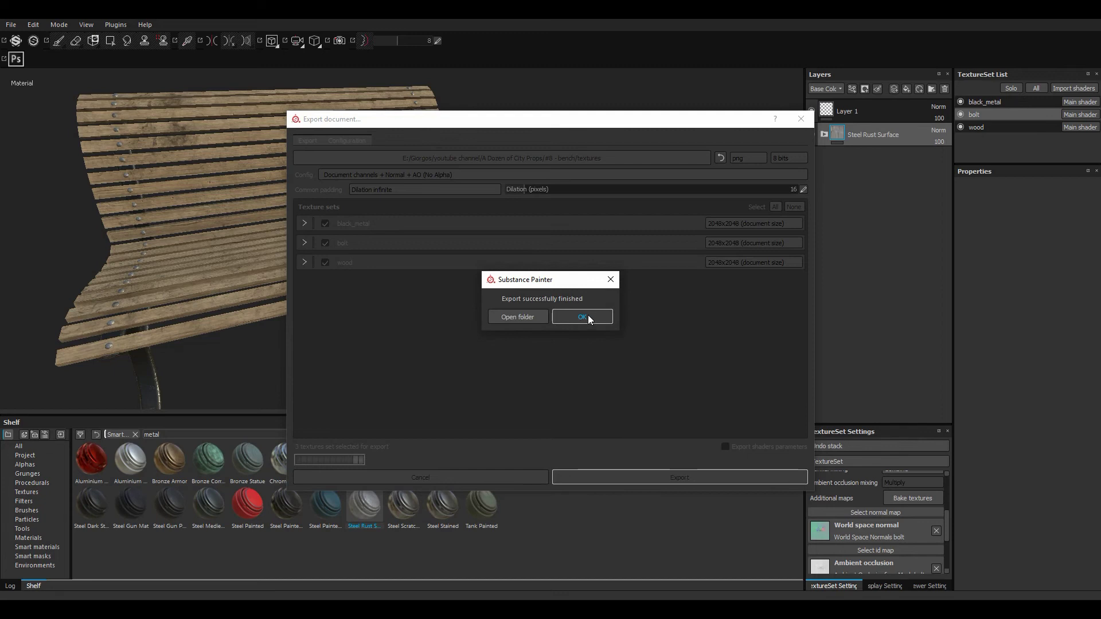
{"action": "left_click", "coordinate": [583, 317]}
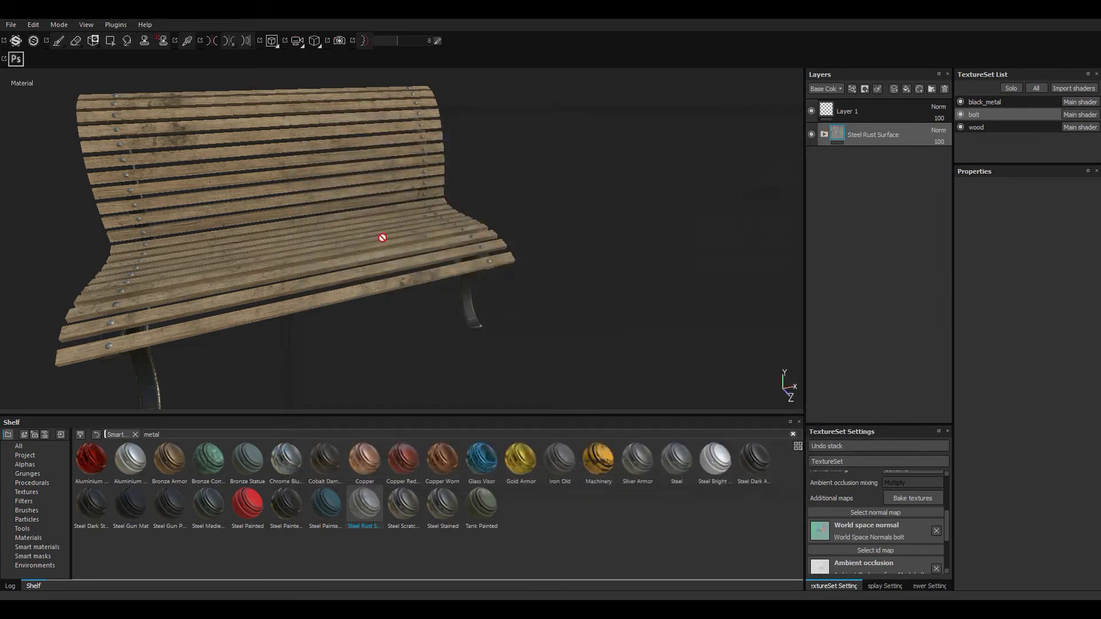
- Switch to Blender, open the Shading workspace and show the bench with Rendered viewport shading
{"action": "left_click", "coordinate": [470, 231]}
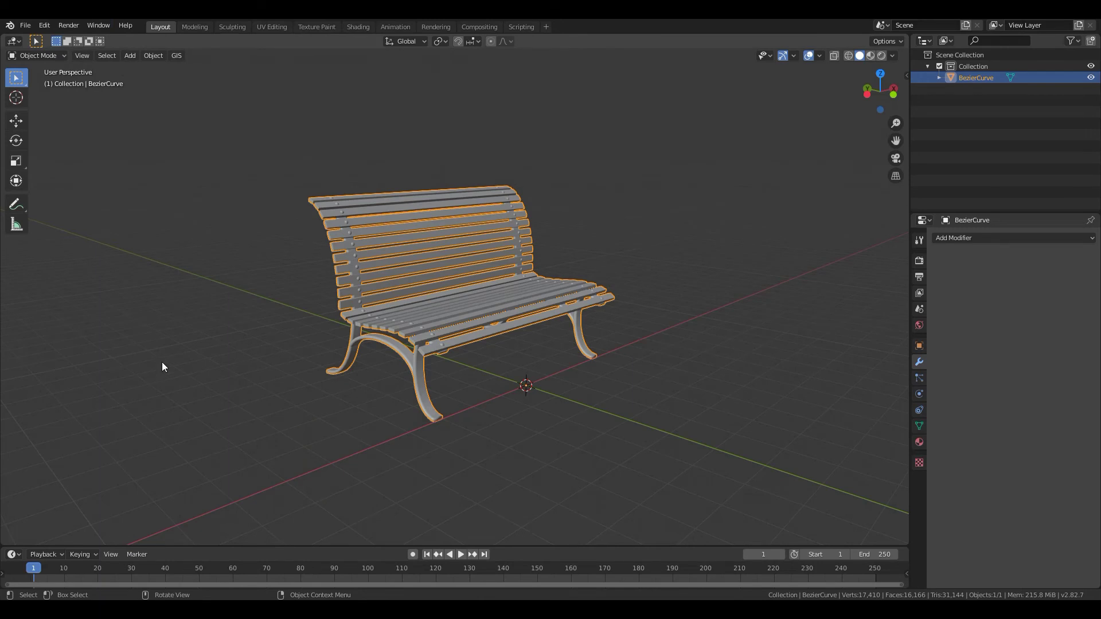
{"action": "left_click", "coordinate": [360, 27]}
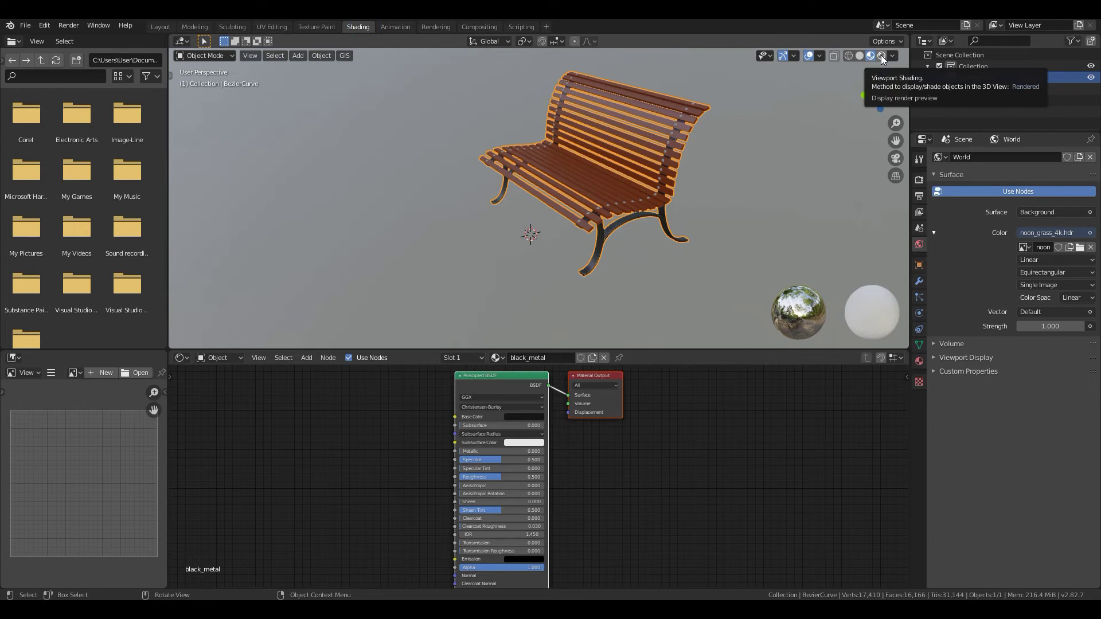
{"action": "left_click", "coordinate": [881, 55]}
{"action": "scroll", "coordinate": [587, 234], "scroll_direction": "up", "scroll_amount": 3}
{"action": "mouse_move", "coordinate": [587, 234]}
{"action": "middle_mouse_down"}
{"action": "mouse_move", "coordinate": [593, 201]}
{"action": "mouse_move", "coordinate": [711, 178]}
{"action": "middle_mouse_up"}
{"action": "middle_click_drag", "start_coordinate": [566, 191], "coordinate": [597, 240]}
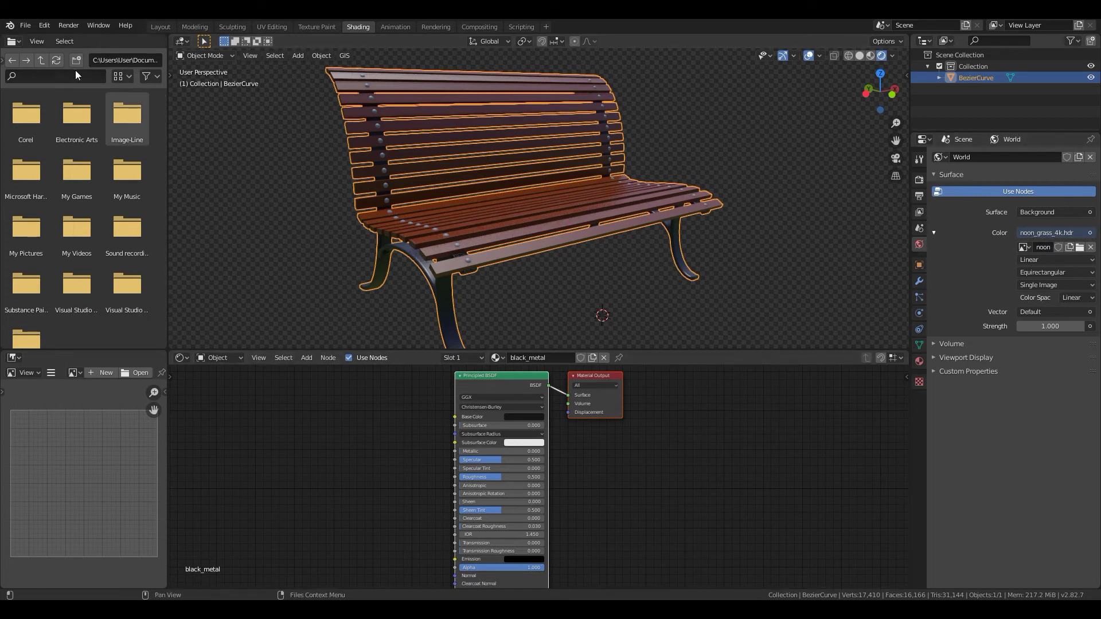
- Enlarge the file browser area and browse it to the "textures" folder inside "#8 - bench"
{"action": "scroll", "coordinate": [171, 236], "scroll_direction": "down", "scroll_amount": 1}
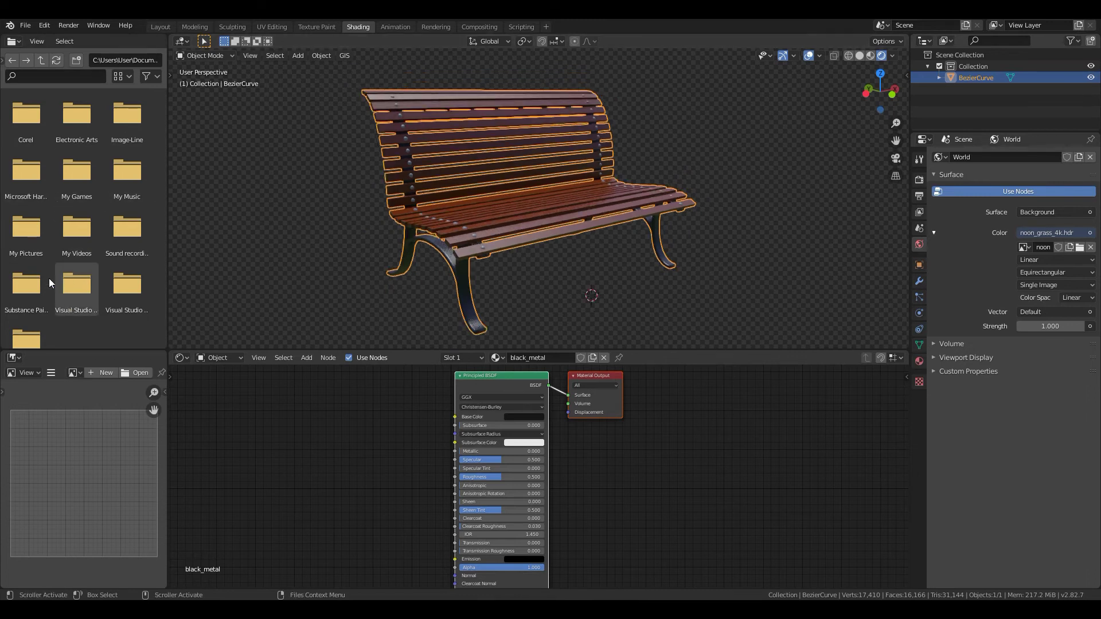
{"action": "scroll", "coordinate": [70, 146], "scroll_direction": "down", "scroll_amount": 1}
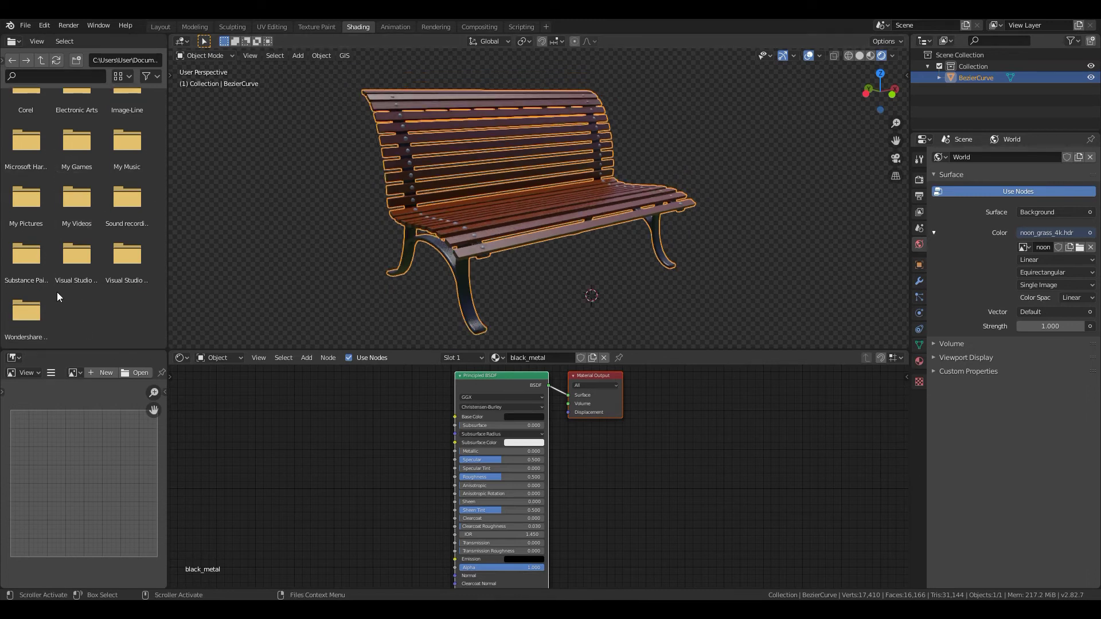
{"action": "scroll", "coordinate": [56, 275], "scroll_direction": "up", "scroll_amount": 1}
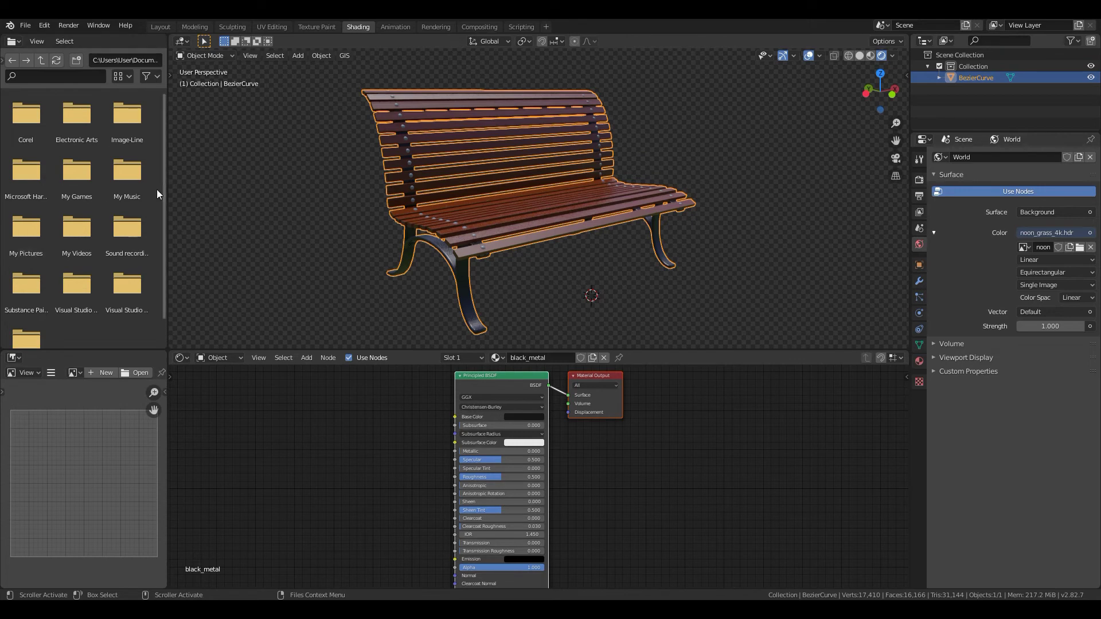
{"action": "left_click_drag", "start_coordinate": [33, 351], "coordinate": [33, 373]}
{"action": "left_click_drag", "start_coordinate": [8, 59], "coordinate": [23, 167]}
{"action": "left_click", "coordinate": [34, 321]}
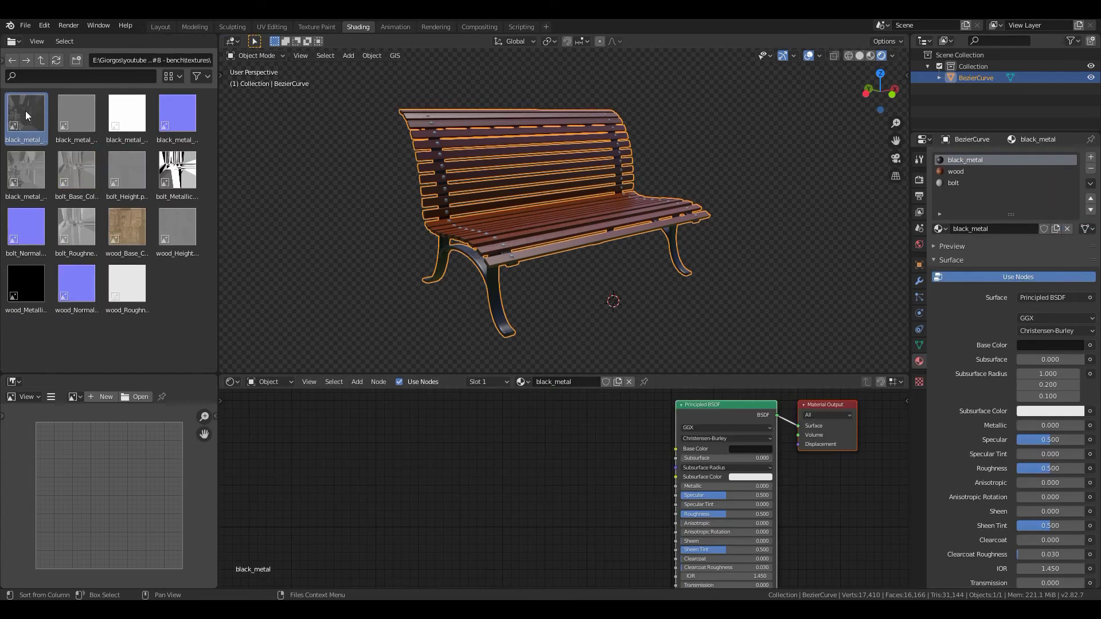
- Add black_metal_Base_Color.png to the black_metal node tree and connect its Color to the Principled BSDF's Base Color
{"action": "left_click_drag", "start_coordinate": [25, 112], "coordinate": [419, 448]}
{"action": "left_click_drag", "start_coordinate": [507, 451], "coordinate": [675, 447]}
{"action": "left_click_drag", "start_coordinate": [417, 456], "coordinate": [473, 427]}
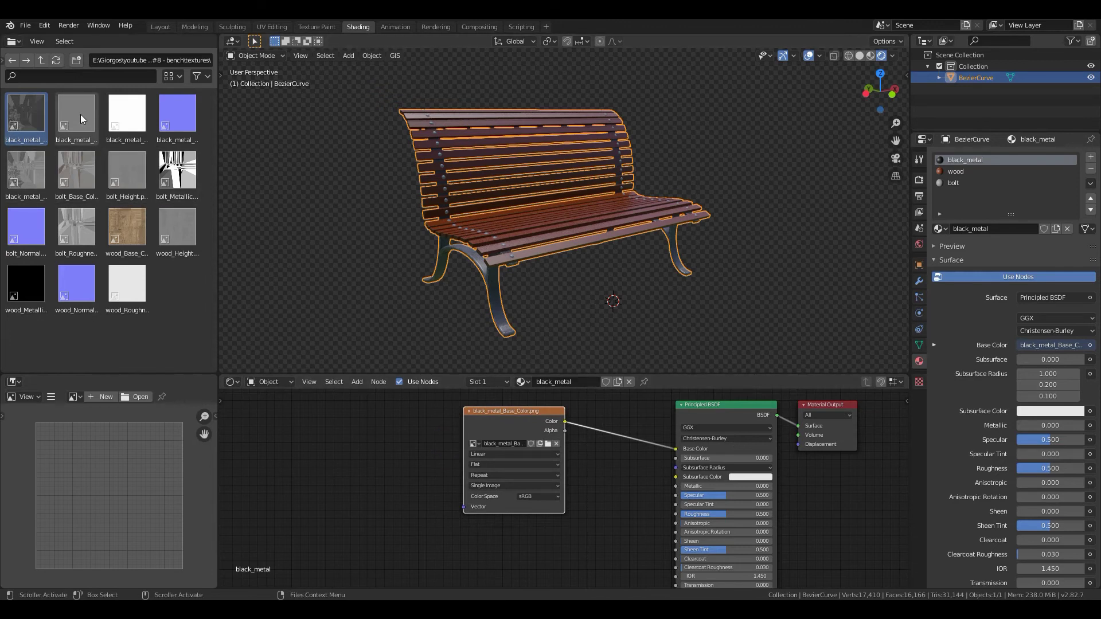
- Add black_metal_Height.png to the node tree beyond the Principled BSDF and move the Material Output node farther out
{"action": "left_click_drag", "start_coordinate": [83, 141], "coordinate": [823, 526]}
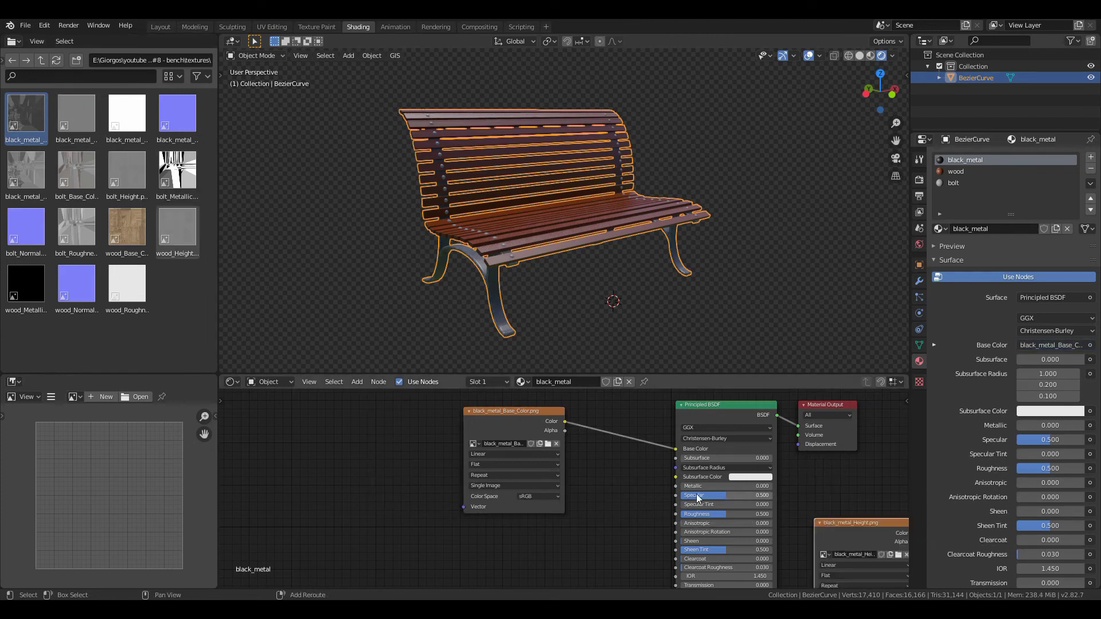
{"action": "middle_click_drag", "start_coordinate": [696, 494], "coordinate": [504, 458]}
{"action": "left_click_drag", "start_coordinate": [658, 406], "coordinate": [859, 455]}
- Add a Math node in Add mode and route the height texture's Color through it into the Material Output's Displacement
{"action": "middle_click_drag", "start_coordinate": [721, 471], "coordinate": [642, 463]}
{"action": "key", "text": "shift+a"}
{"action": "left_click", "coordinate": [642, 462]}
{"action": "type", "text": "add"}
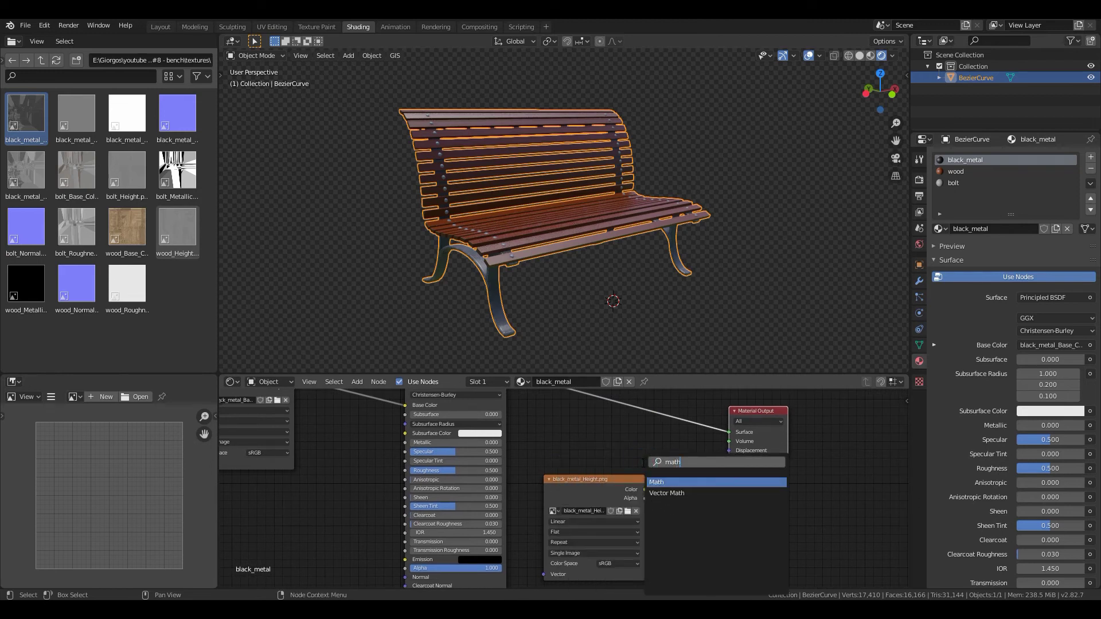
{"action": "key", "text": "Return"}
{"action": "left_click", "coordinate": [666, 471]}
{"action": "left_click_drag", "start_coordinate": [644, 490], "coordinate": [667, 520]}
{"action": "left_click_drag", "start_coordinate": [751, 421], "coordinate": [793, 415]}
{"action": "left_click_drag", "start_coordinate": [725, 487], "coordinate": [770, 447]}
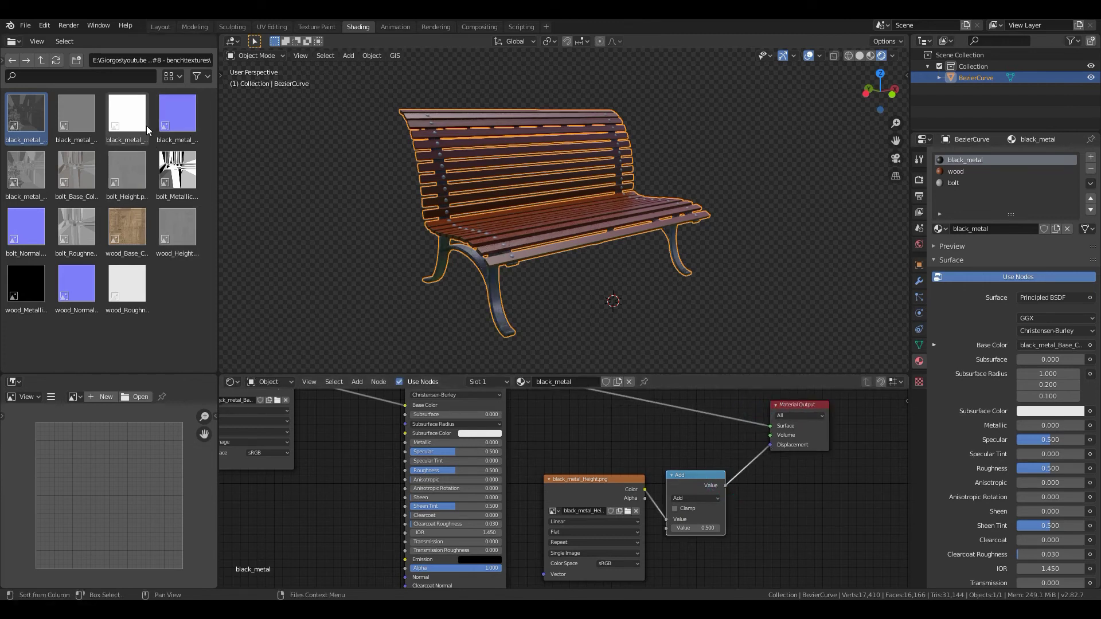
- Add black_metal_Metallic.png to the node tree and connect its Color to the Principled BSDF's Metallic input
{"action": "left_click_drag", "start_coordinate": [136, 124], "coordinate": [259, 513]}
{"action": "middle_click_drag", "start_coordinate": [298, 452], "coordinate": [504, 383]}
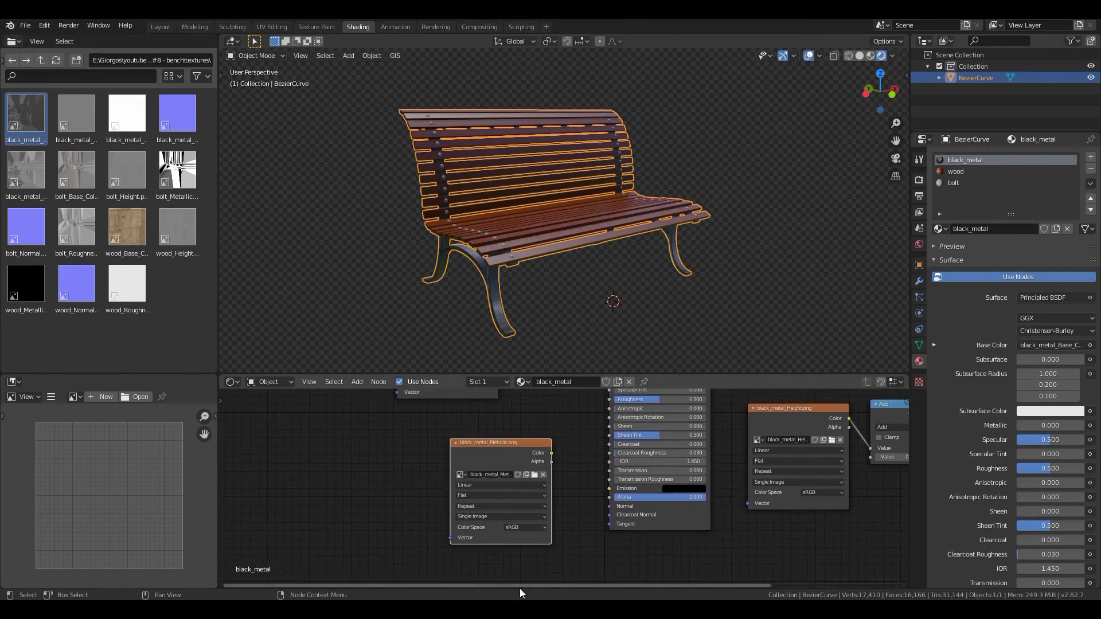
{"action": "left_click_drag", "start_coordinate": [500, 443], "coordinate": [440, 425]}
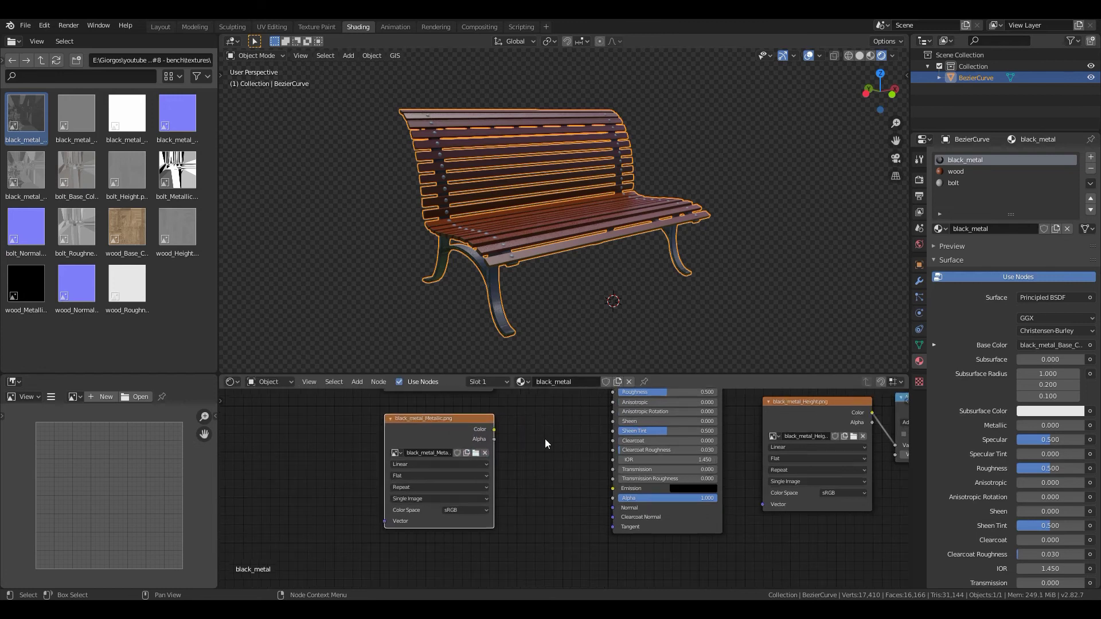
{"action": "middle_click_drag", "start_coordinate": [545, 439], "coordinate": [451, 531]}
{"action": "left_click_drag", "start_coordinate": [430, 500], "coordinate": [550, 431]}
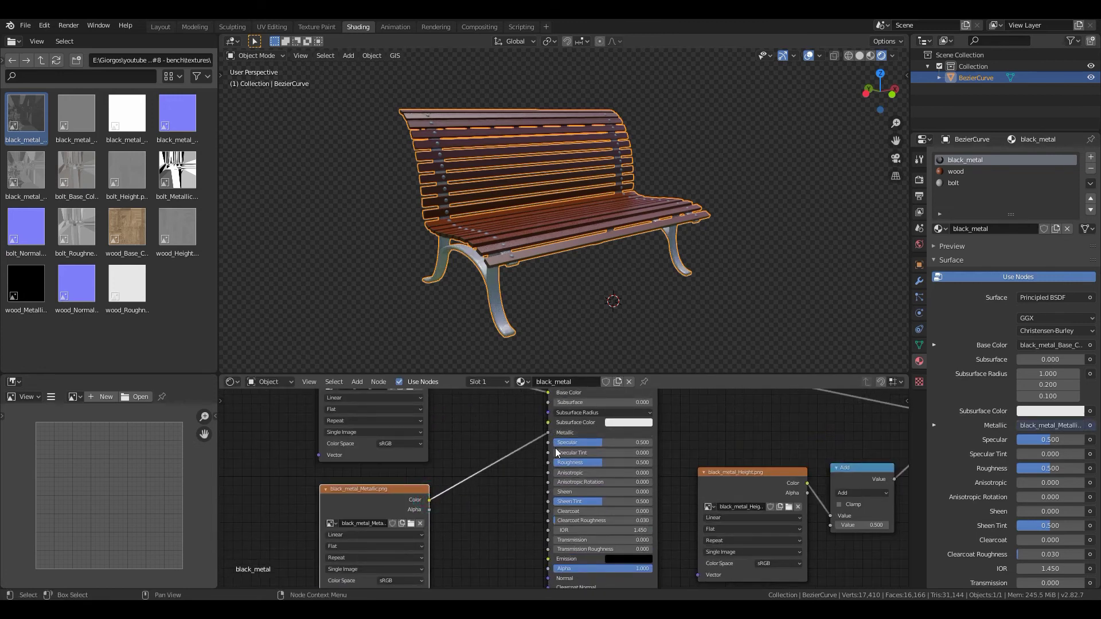
- Add black_metal_Normal.png to the node tree and place it below the Metallic texture node
{"action": "left_click_drag", "start_coordinate": [177, 113], "coordinate": [513, 548]}
{"action": "middle_click_drag", "start_coordinate": [513, 548], "coordinate": [584, 411]}
{"action": "left_click_drag", "start_coordinate": [584, 411], "coordinate": [447, 520]}
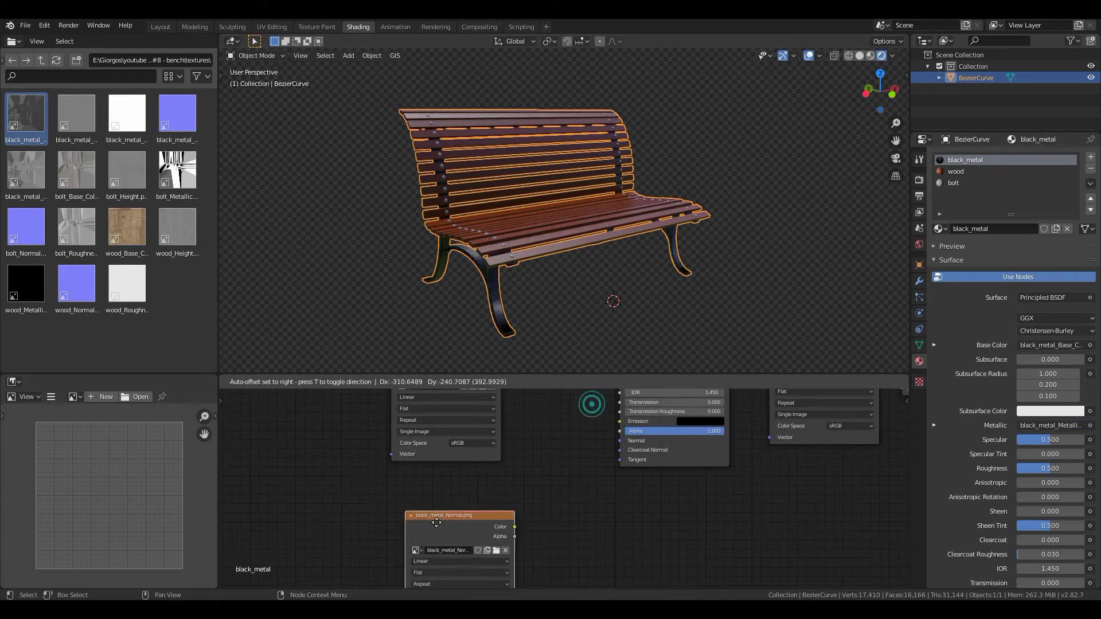
{"action": "left_click", "coordinate": [597, 514]}
- Add a Bump node and link the normal texture through it to the Principled BSDF's Normal input
{"action": "key", "text": "shift+a"}
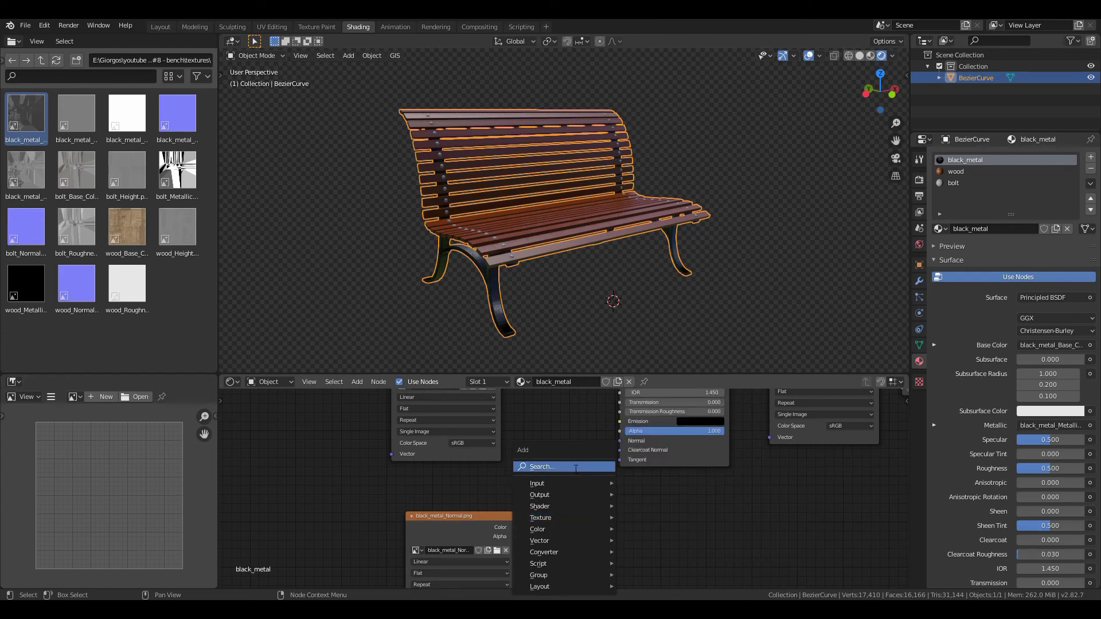
{"action": "left_click", "coordinate": [575, 467]}
{"action": "type", "text": "bum"}
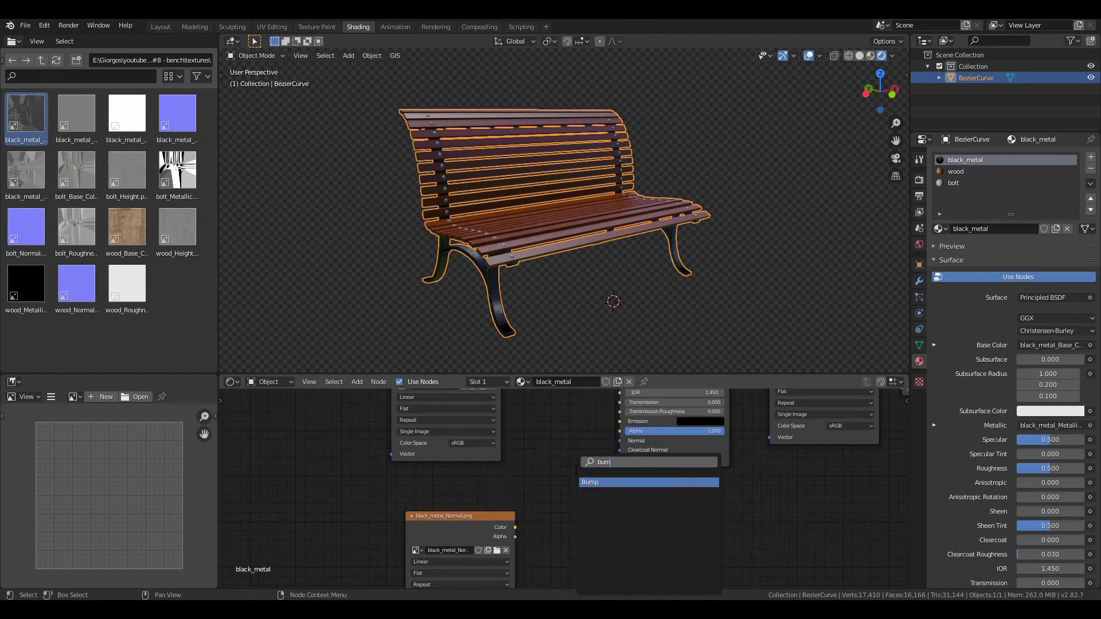
{"action": "key", "text": "Return"}
{"action": "left_click", "coordinate": [545, 485]}
{"action": "left_click_drag", "start_coordinate": [515, 526], "coordinate": [553, 546]}
{"action": "left_click_drag", "start_coordinate": [610, 498], "coordinate": [556, 495]}
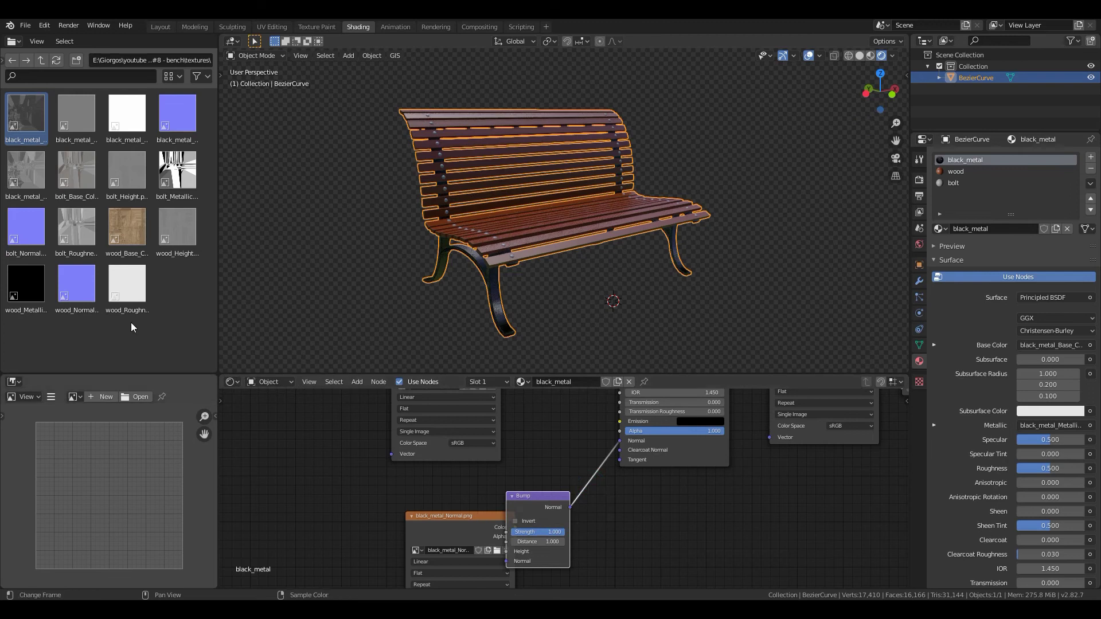
- Add black_metal_Roughness.png to the node tree and enlarge the node editor to fit all the nodes
{"action": "left_click_drag", "start_coordinate": [26, 170], "coordinate": [296, 483]}
{"action": "scroll", "coordinate": [472, 480], "scroll_direction": "down", "scroll_amount": 2}
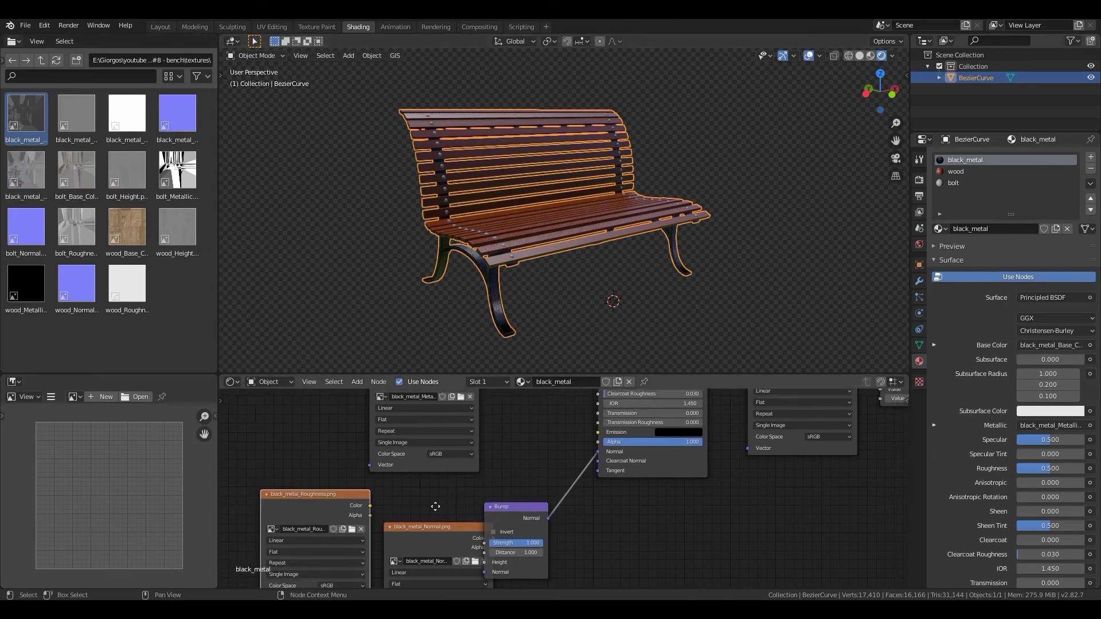
{"action": "left_click", "coordinate": [431, 420]}
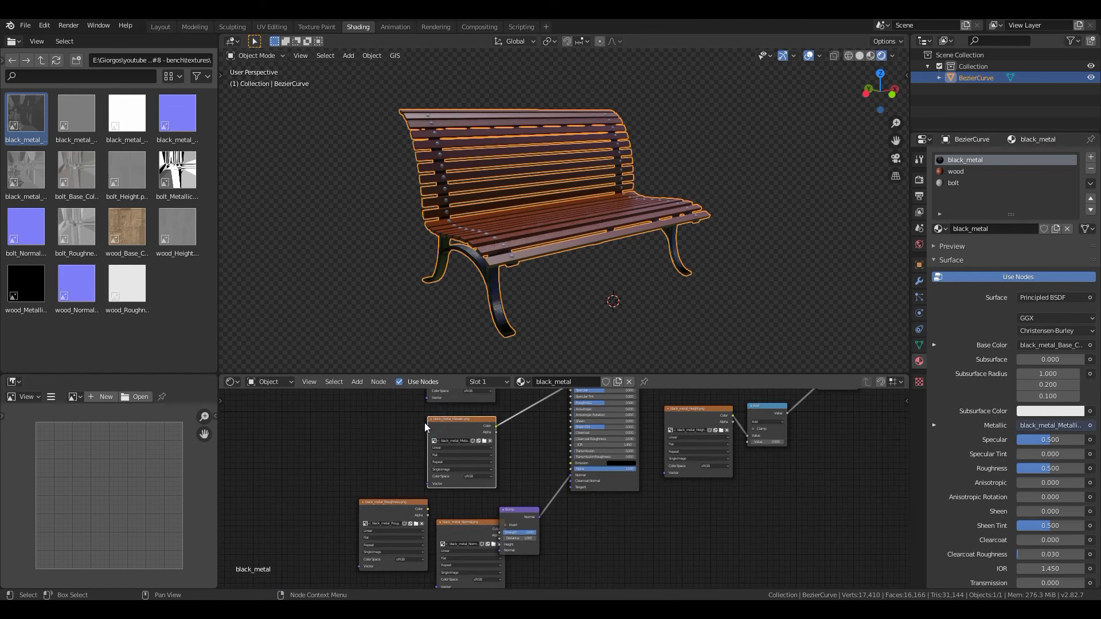
{"action": "key", "text": "h"}
{"action": "middle_click_drag", "start_coordinate": [398, 427], "coordinate": [364, 456]}
{"action": "key", "text": "h"}
{"action": "key", "text": "Home"}
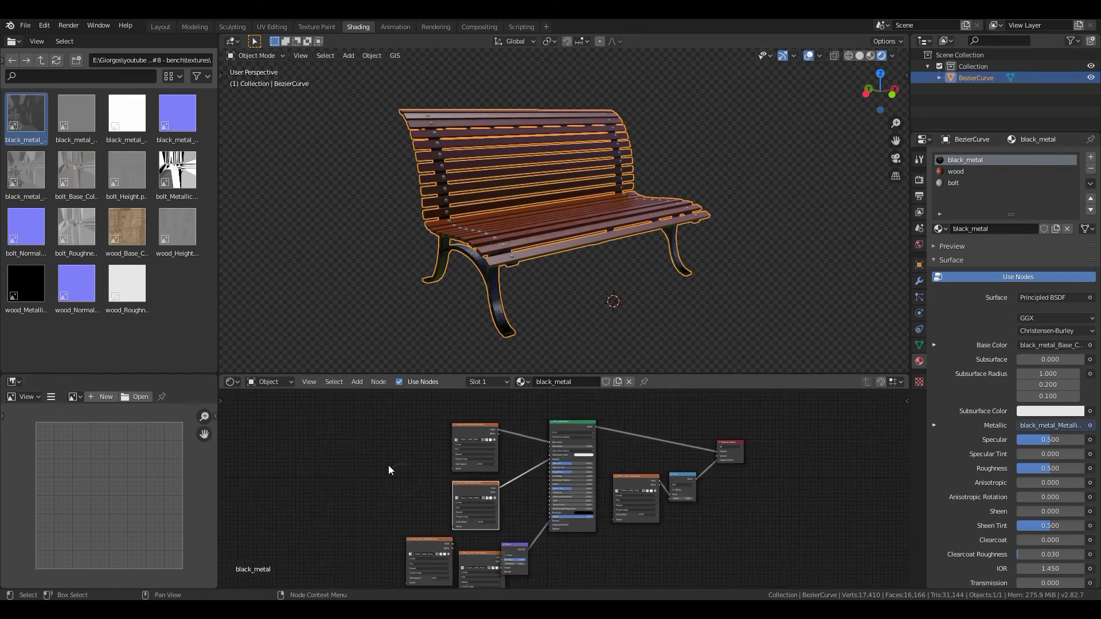
{"action": "left_click_drag", "start_coordinate": [562, 374], "coordinate": [559, 172]}
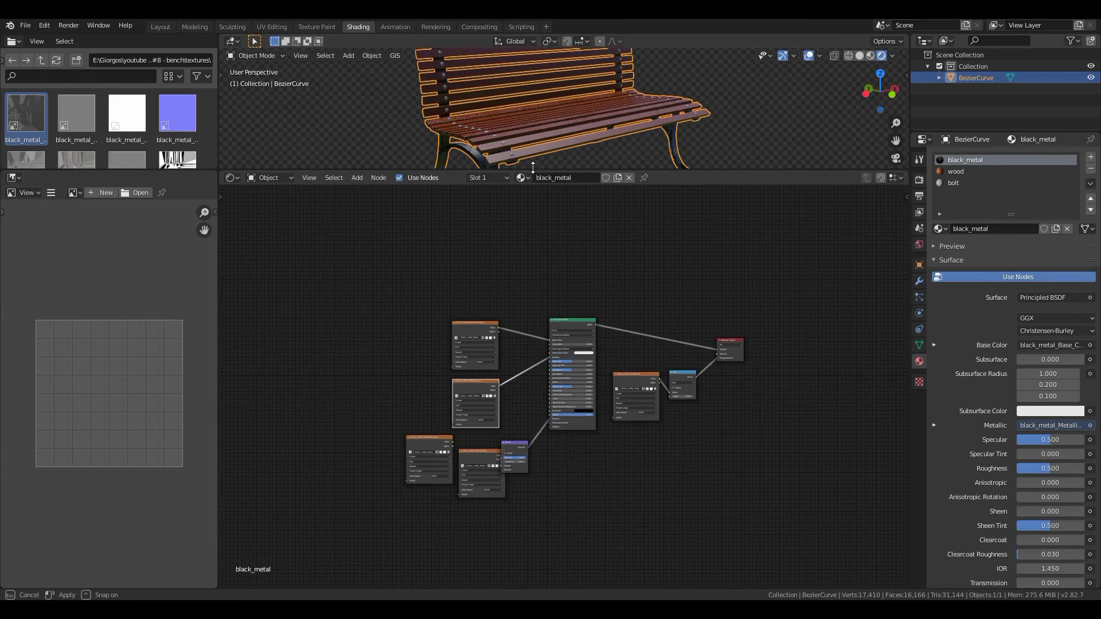
{"action": "scroll", "coordinate": [480, 392], "scroll_direction": "up", "scroll_amount": 3}
{"action": "scroll", "coordinate": [480, 392], "scroll_direction": "left", "scroll_amount": 5, "text": "ctrl"}
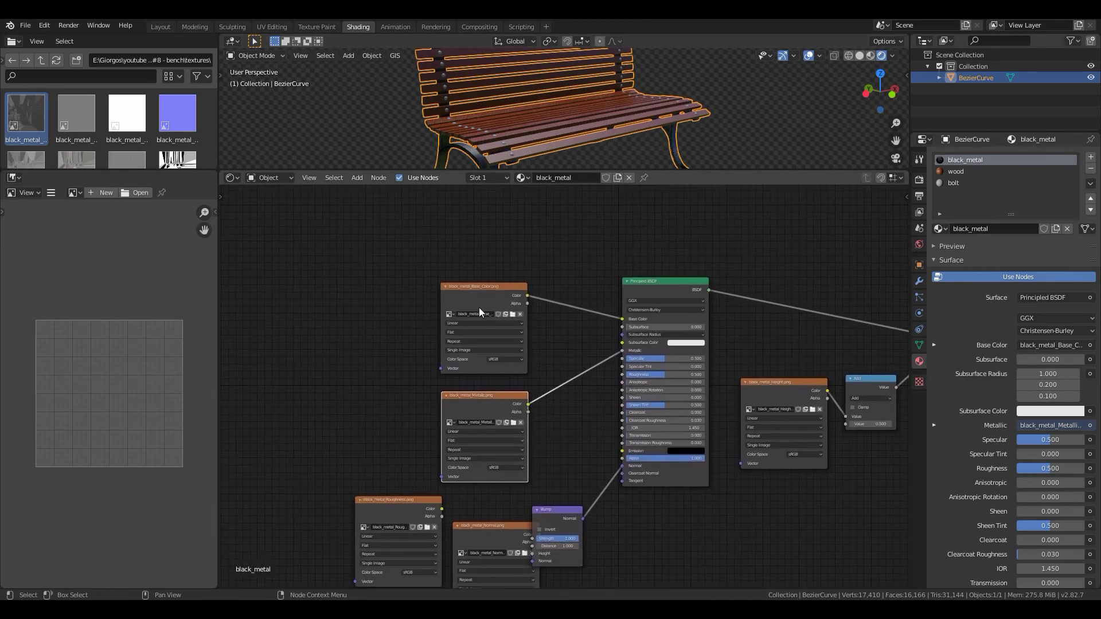
- Move the Base Color texture node higher and place the Metallic texture node directly beneath it
{"action": "left_click", "coordinate": [481, 307]}
{"action": "key", "text": "g"}
{"action": "left_click", "coordinate": [553, 324]}
{"action": "left_click", "coordinate": [504, 395]}
{"action": "key", "text": "g"}
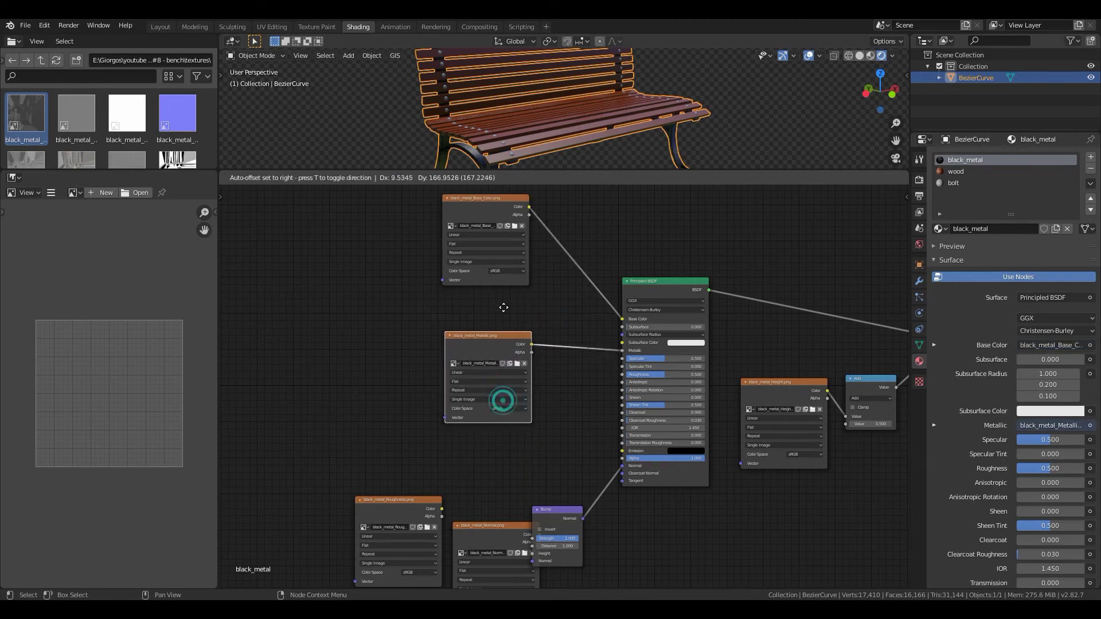
{"action": "left_click", "coordinate": [499, 264]}
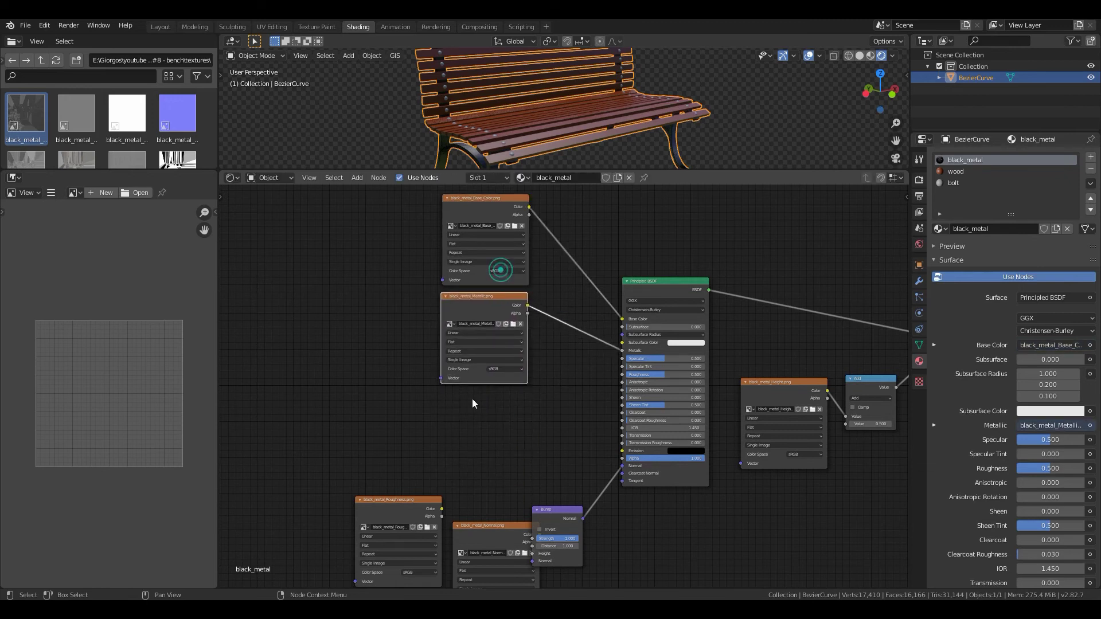
- Place the Roughness texture node directly under the Metallic one and the Normal texture node just before the Bump node
{"action": "left_click", "coordinate": [414, 502]}
{"action": "key", "text": "g"}
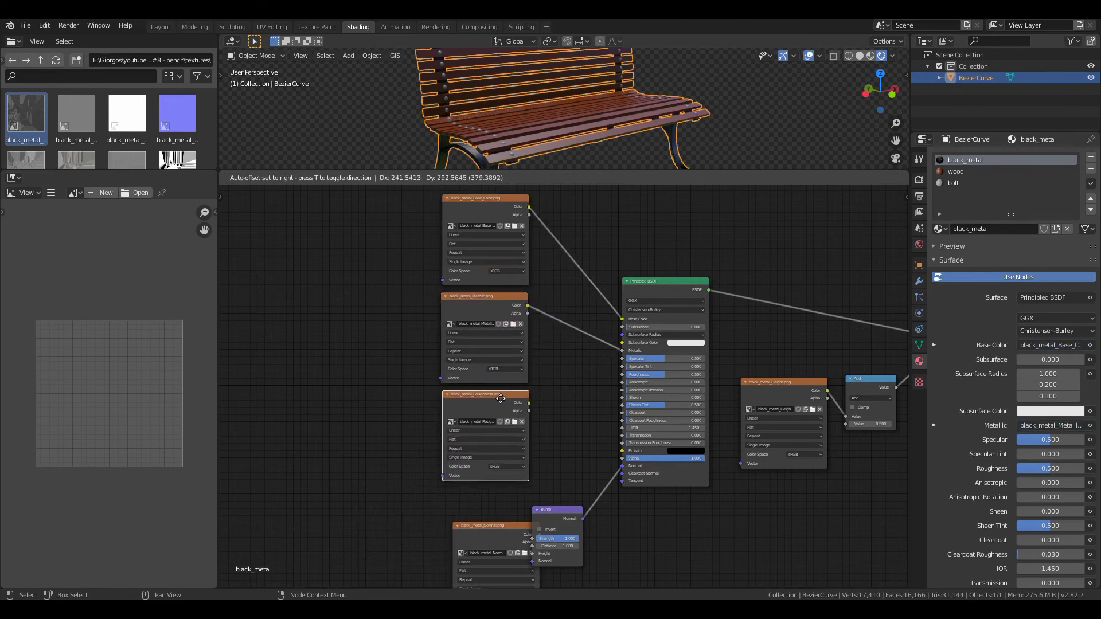
{"action": "left_click", "coordinate": [448, 403]}
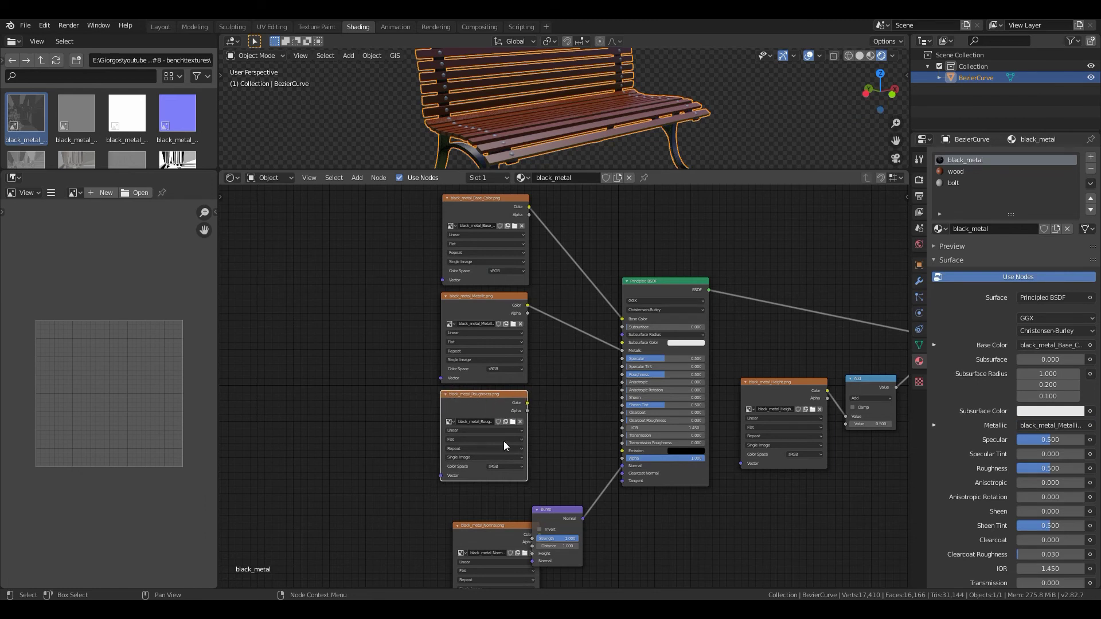
{"action": "left_click", "coordinate": [503, 528]}
{"action": "key", "text": "g"}
{"action": "left_click", "coordinate": [482, 500]}
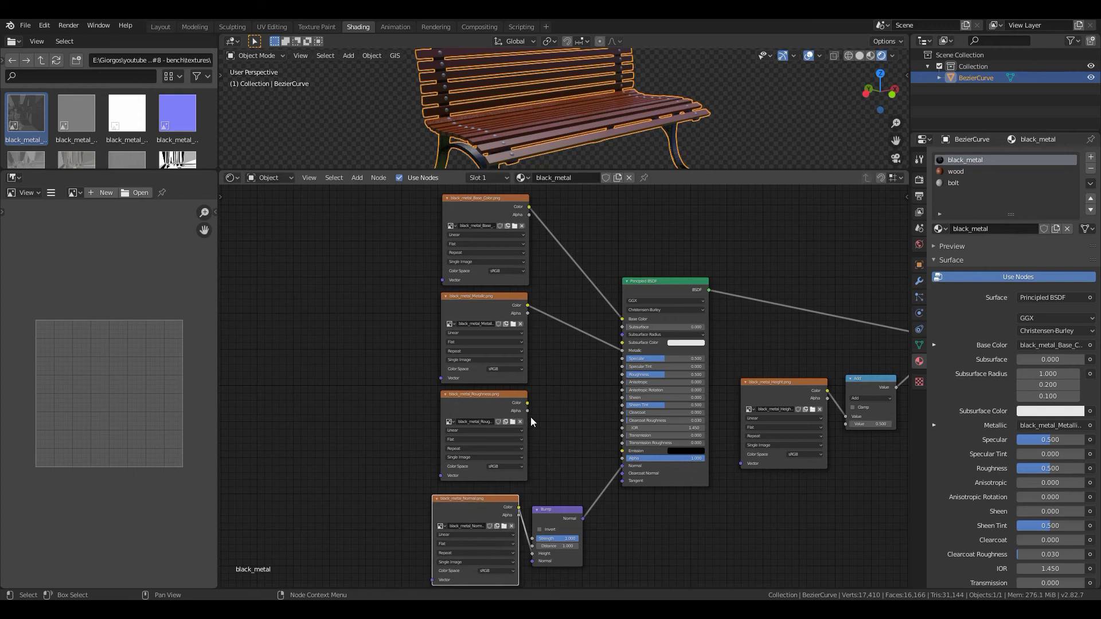
- Connect the roughness texture's Color to the Principled BSDF's Roughness input and enlarge the 3D viewport again
{"action": "left_click_drag", "start_coordinate": [528, 403], "coordinate": [603, 391]}
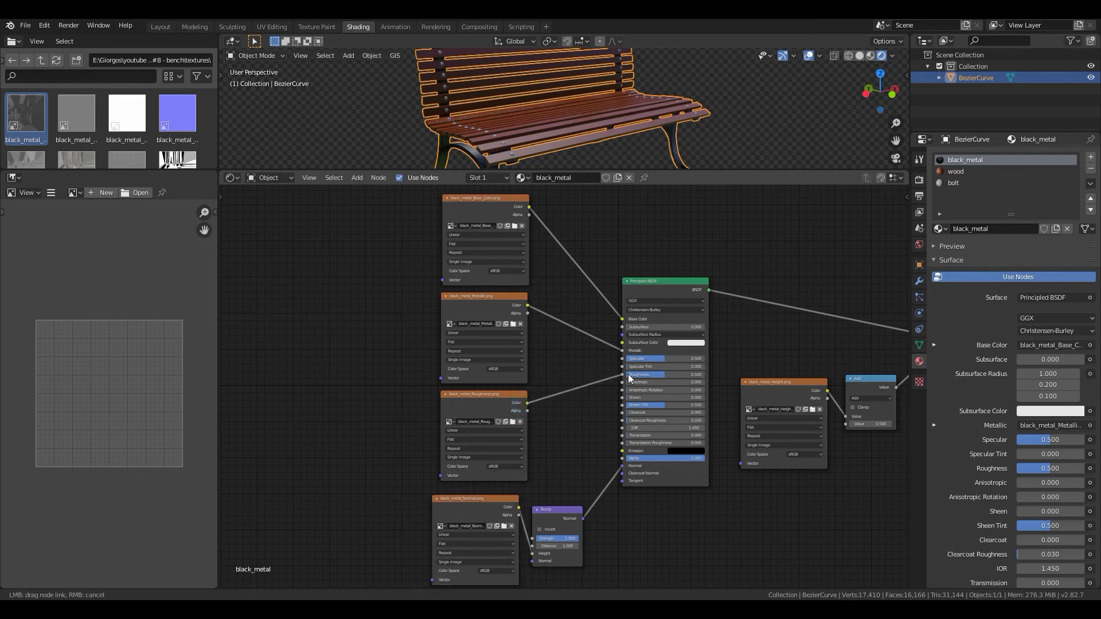
{"action": "left_click_drag", "start_coordinate": [629, 378], "coordinate": [621, 376]}
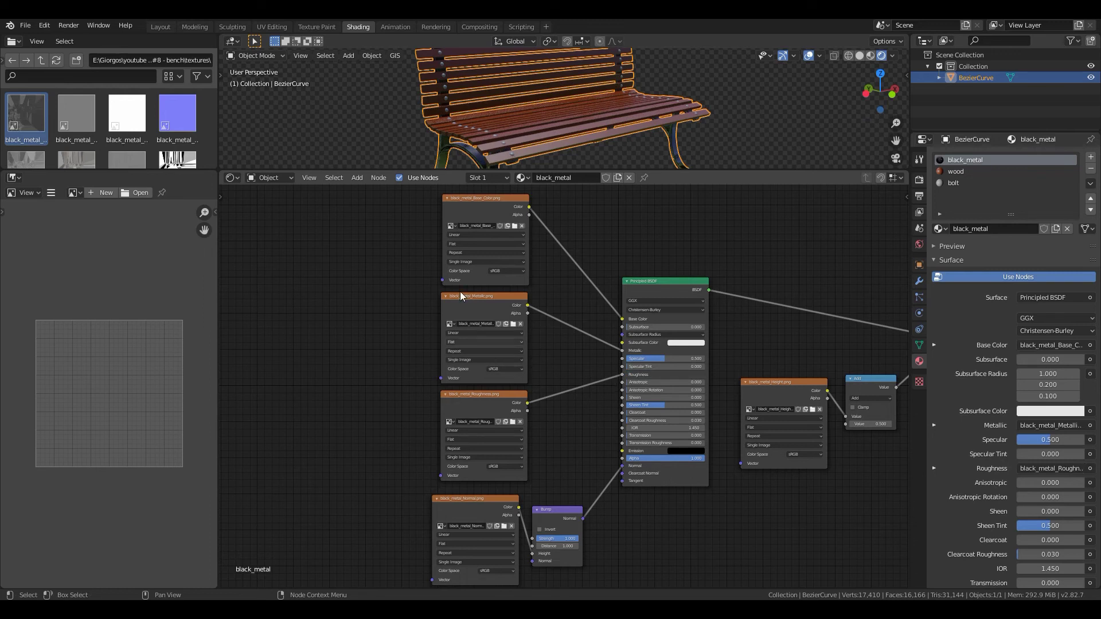
{"action": "left_click_drag", "start_coordinate": [308, 171], "coordinate": [310, 334]}
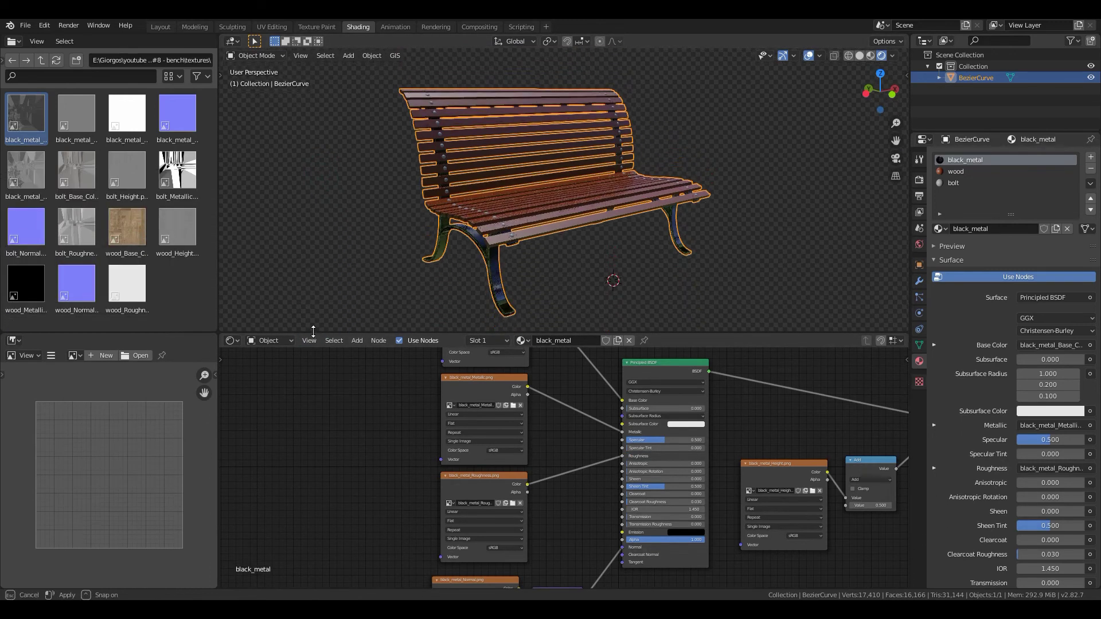
- Replace the wood material's default nodes with a copy of the complete black_metal node setup
{"action": "left_click", "coordinate": [961, 172]}
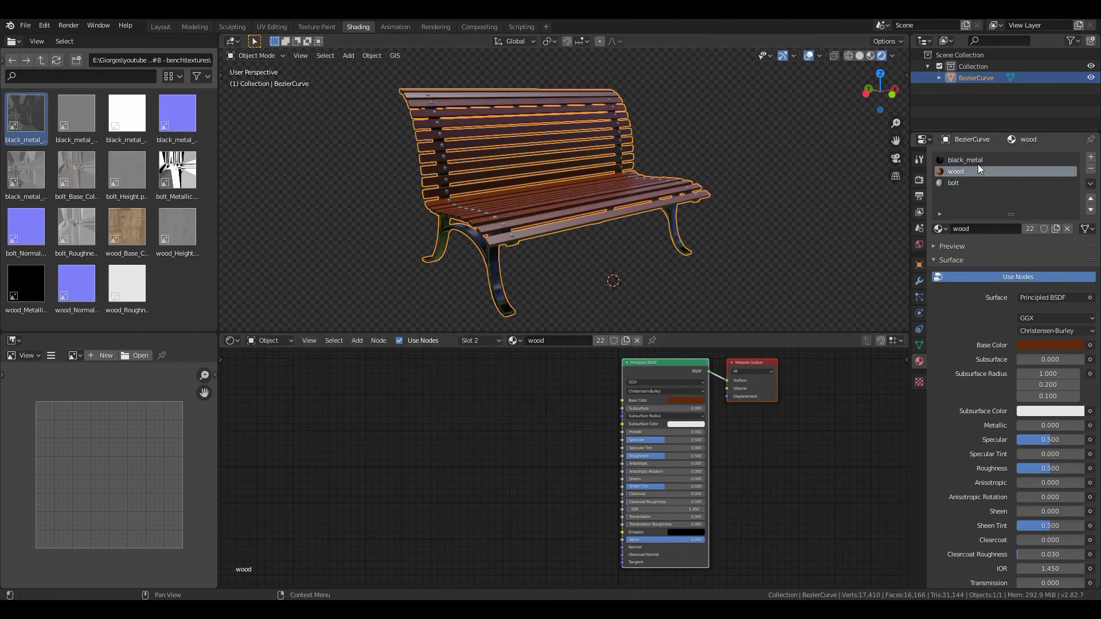
{"action": "left_click", "coordinate": [978, 161]}
{"action": "scroll", "coordinate": [597, 410], "scroll_direction": "down", "scroll_amount": 3}
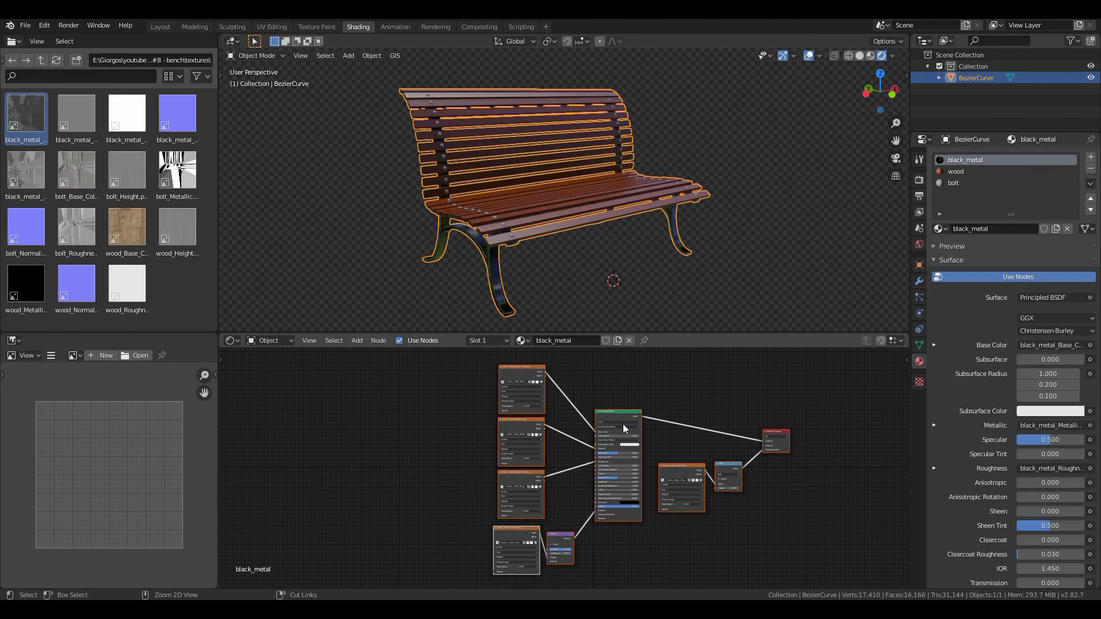
{"action": "left_click", "coordinate": [962, 173]}
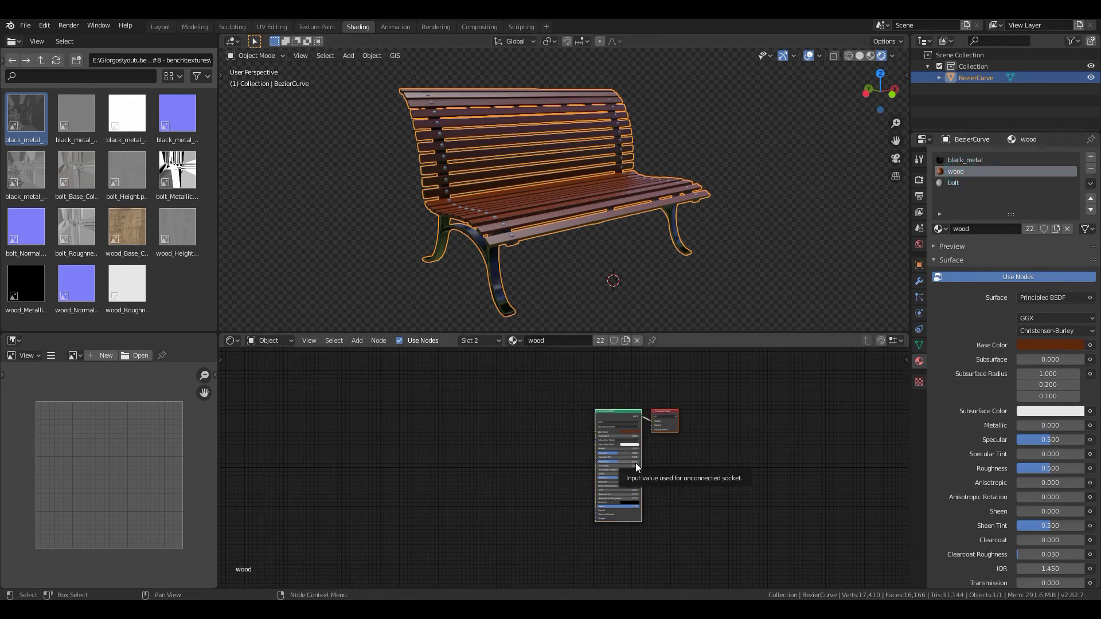
{"action": "key", "text": "a"}
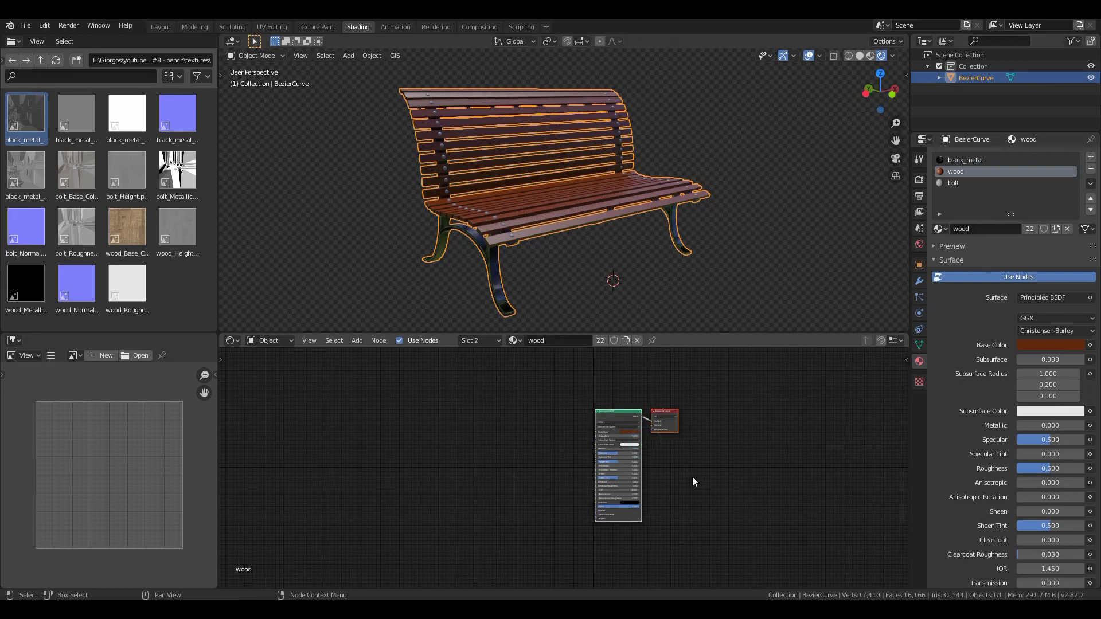
{"action": "key", "text": "x"}
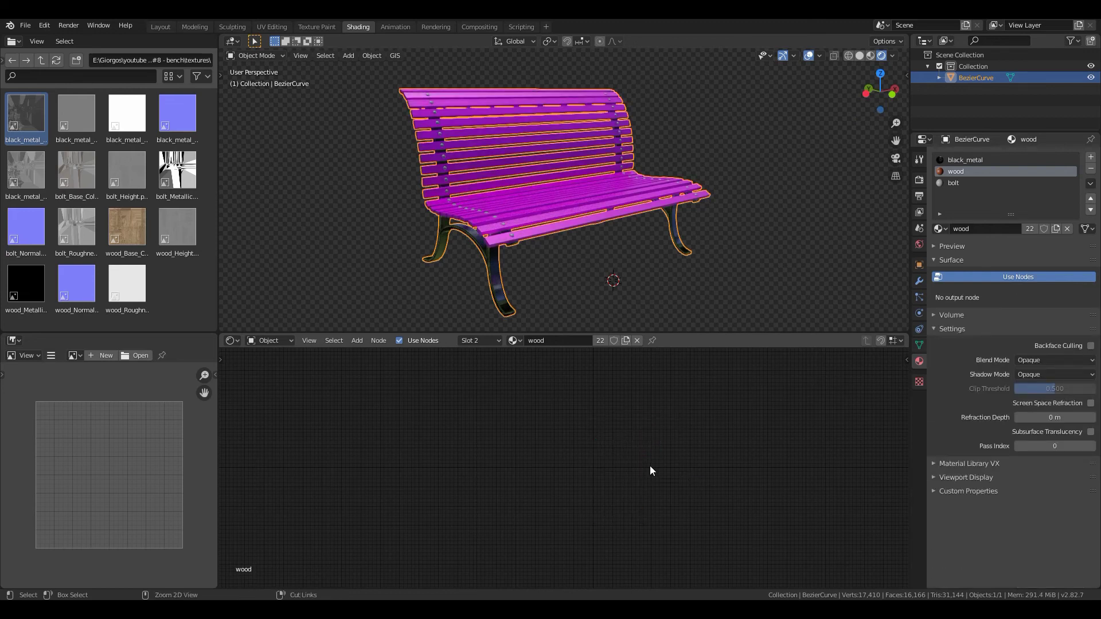
{"action": "key", "text": "ctrl+v"}
- Load wood_Base_Color.png into the base color texture node of the wood material
{"action": "scroll", "coordinate": [499, 419], "scroll_direction": "up", "scroll_amount": 2}
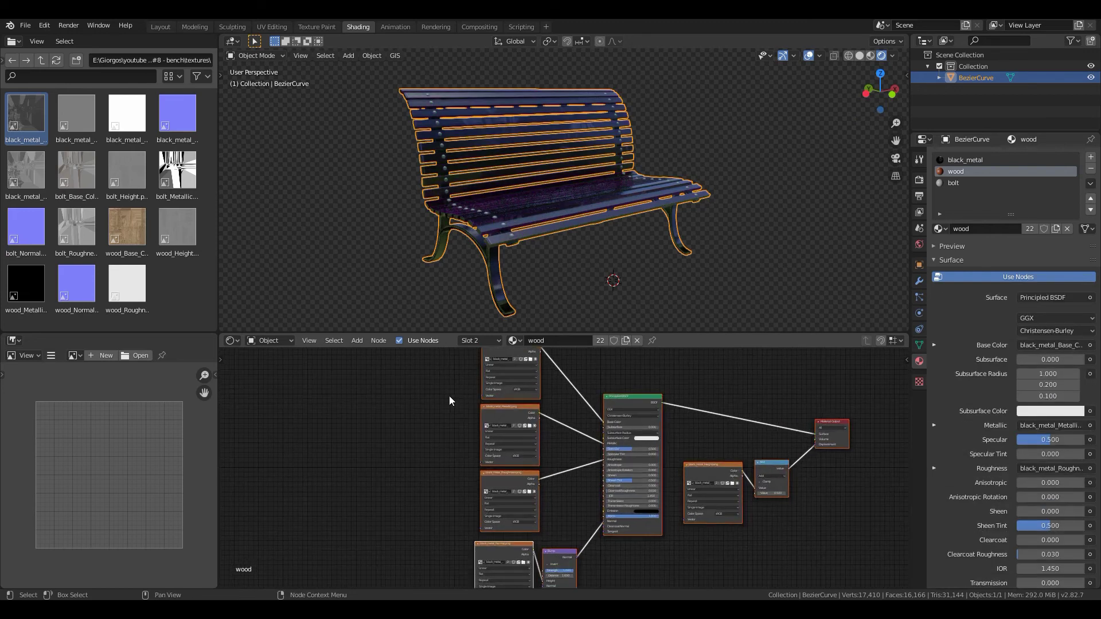
{"action": "scroll", "coordinate": [459, 462], "scroll_direction": "up", "scroll_amount": 2}
{"action": "left_click", "coordinate": [548, 421]}
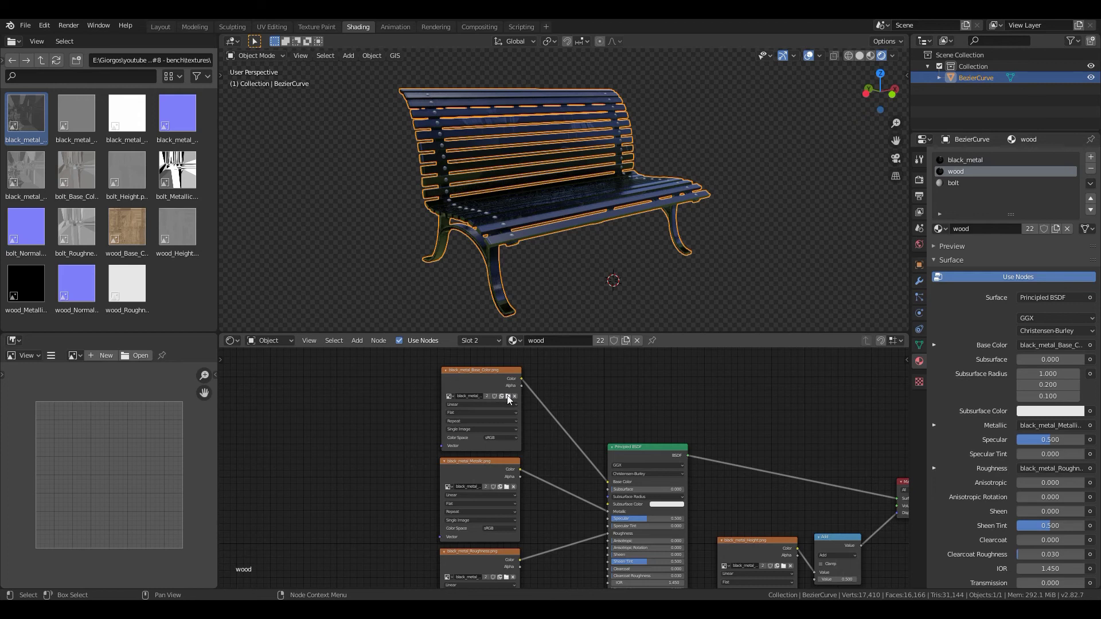
{"action": "left_click", "coordinate": [506, 396]}
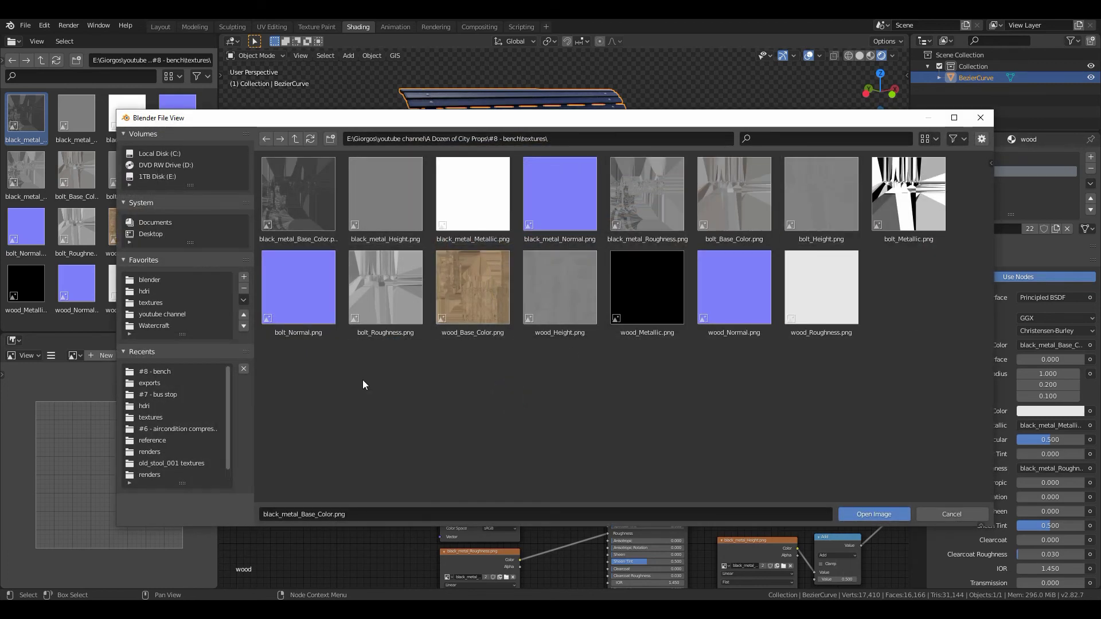
{"action": "double_click", "coordinate": [473, 299]}
- Load wood_Metallic.png into the wood material's metallic texture node and wood_Roughness.png into its roughness texture node
{"action": "scroll", "coordinate": [545, 459], "scroll_direction": "up", "scroll_amount": 1}
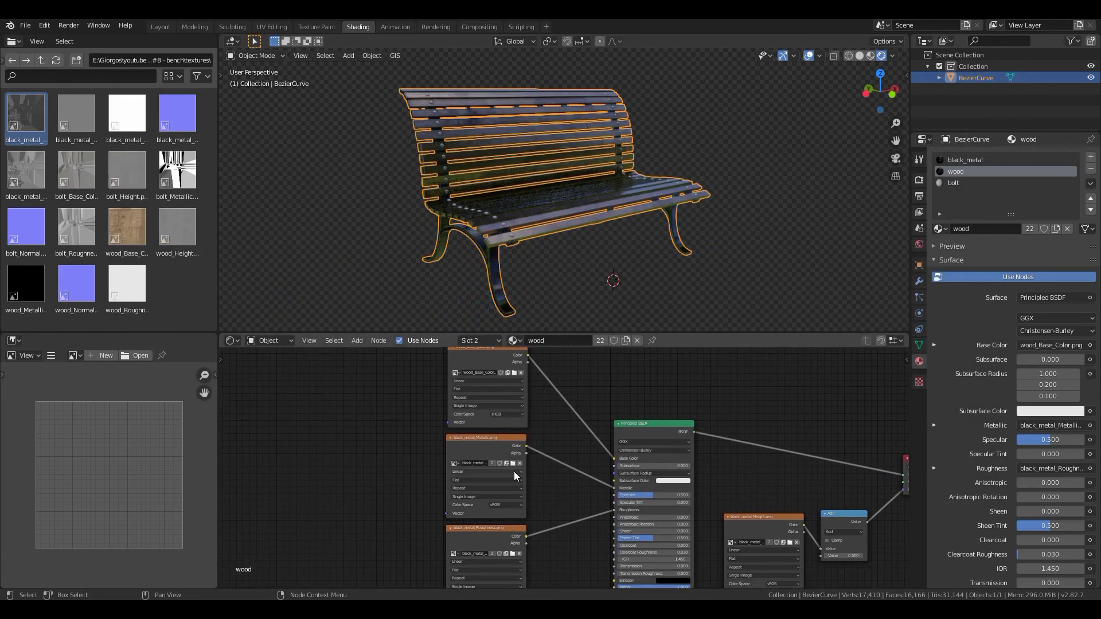
{"action": "left_click", "coordinate": [513, 464]}
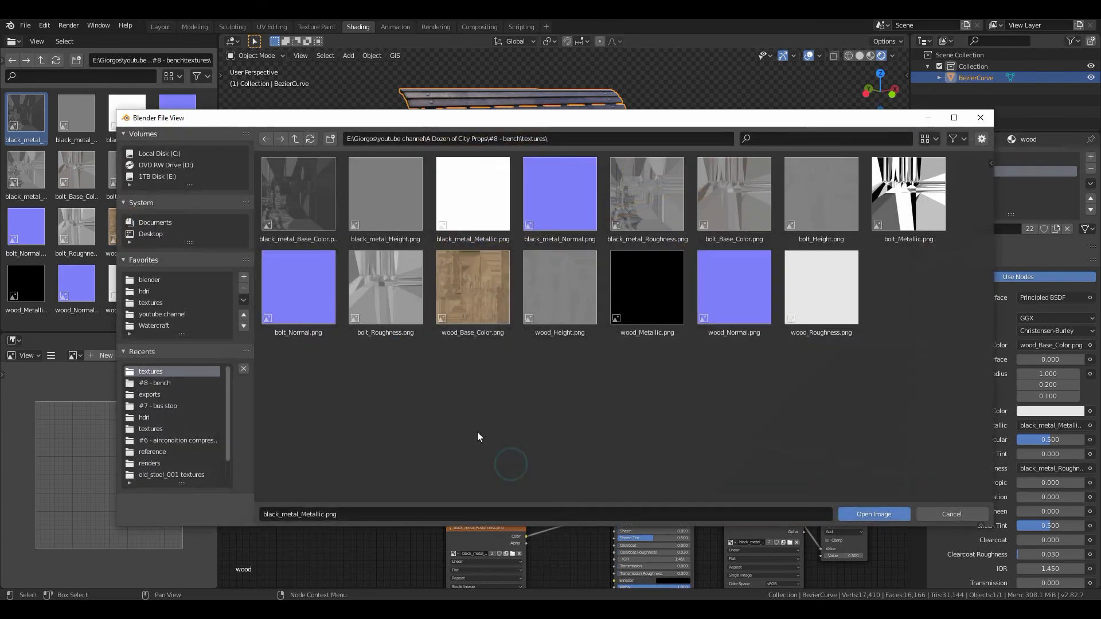
{"action": "double_click", "coordinate": [575, 291]}
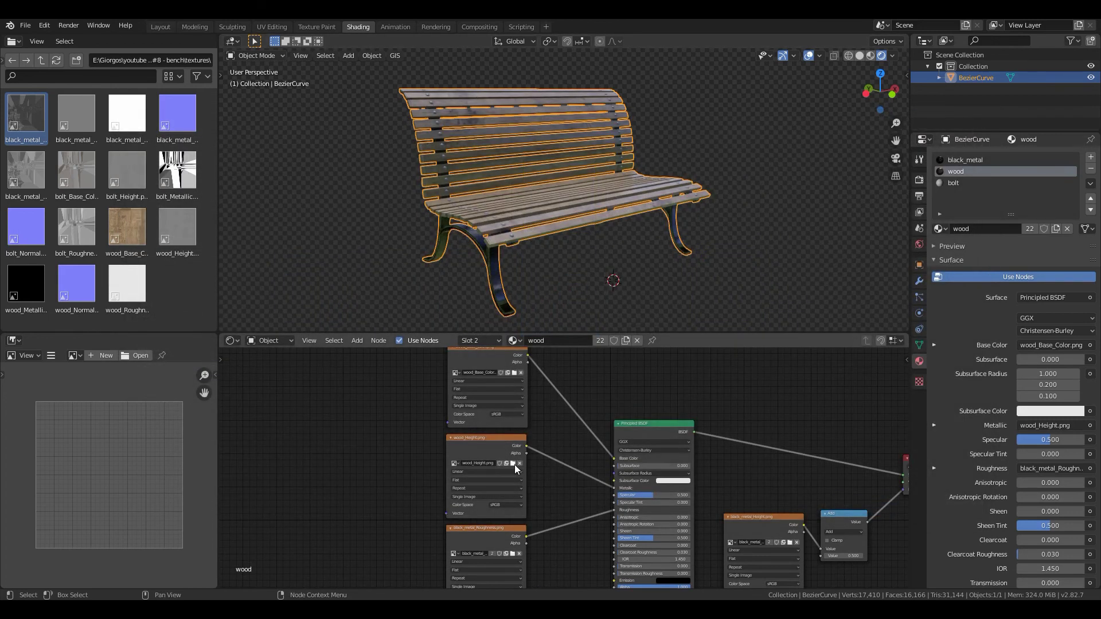
{"action": "left_click", "coordinate": [514, 464]}
{"action": "double_click", "coordinate": [628, 300]}
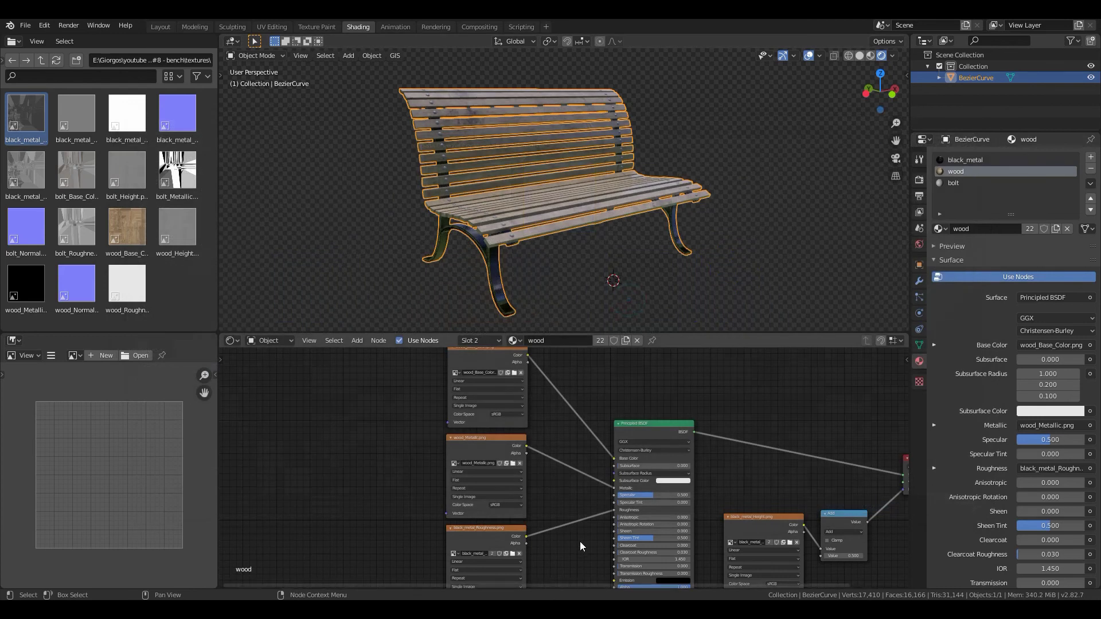
{"action": "middle_click_drag", "start_coordinate": [582, 546], "coordinate": [599, 428]}
{"action": "left_click", "coordinate": [534, 437]}
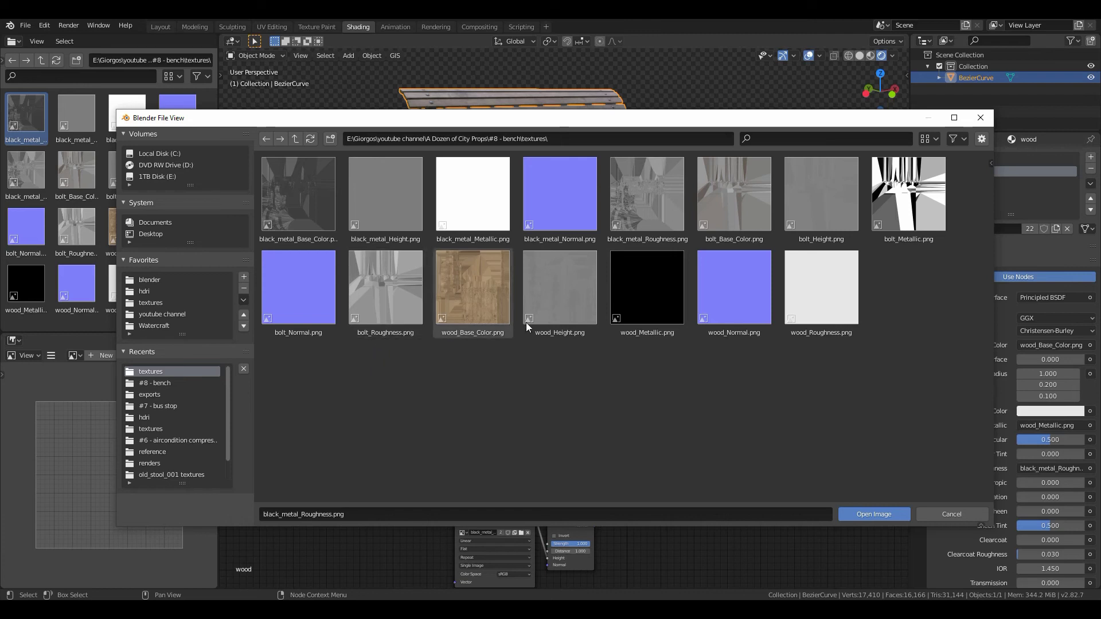
{"action": "double_click", "coordinate": [829, 304]}
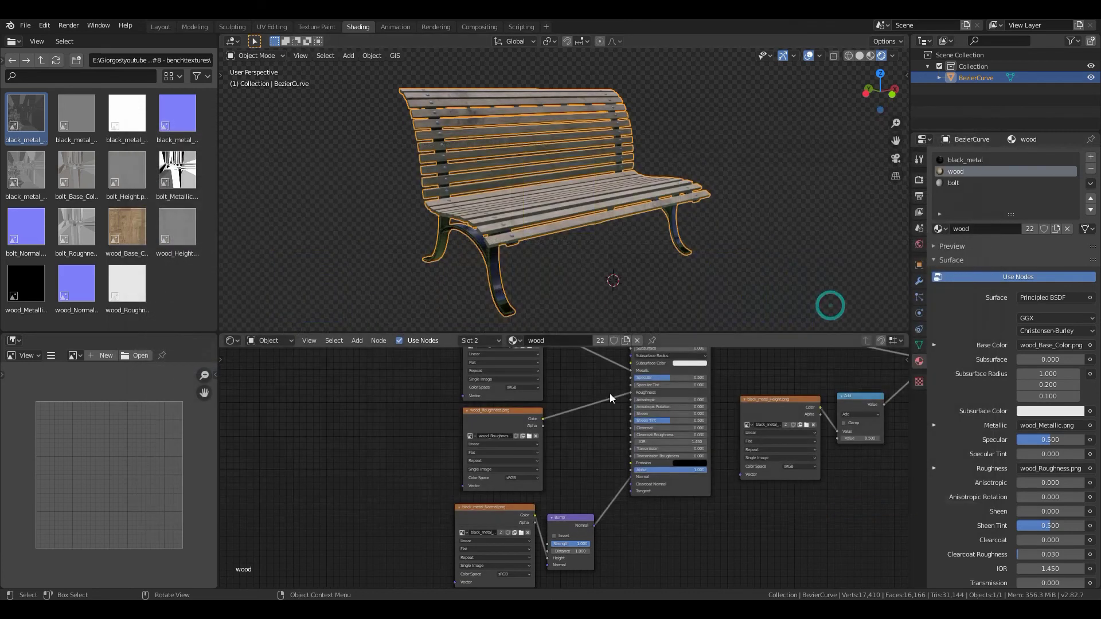
- Load wood_Normal.png into the texture node feeding Bump and wood_Height.png into the one feeding the Add node
{"action": "left_click", "coordinate": [526, 513]}
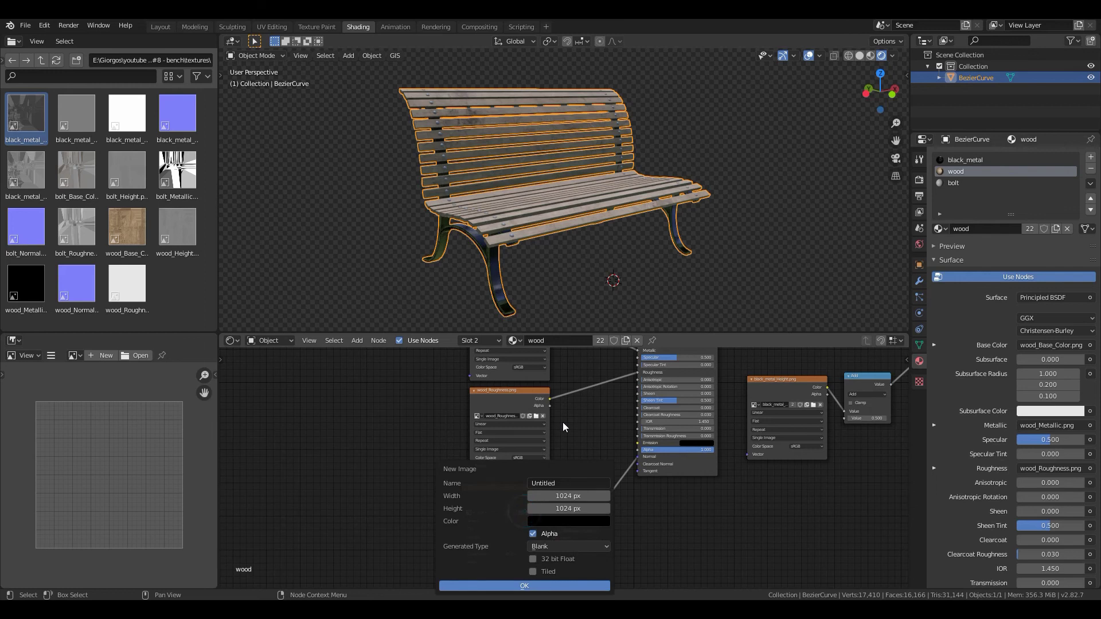
{"action": "left_click", "coordinate": [533, 512]}
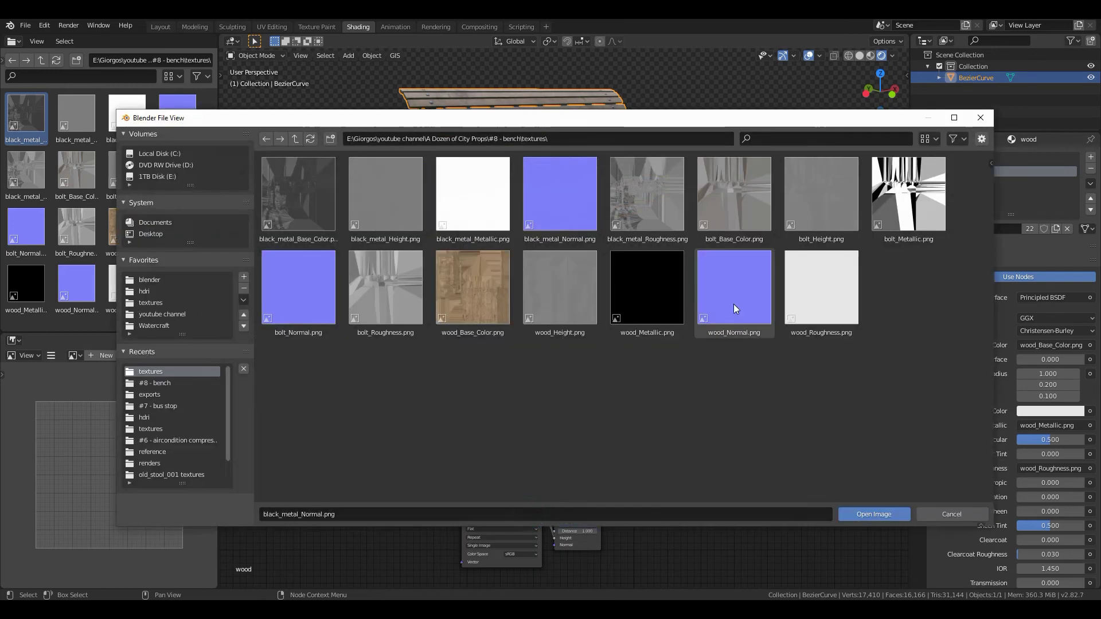
{"action": "double_click", "coordinate": [736, 315]}
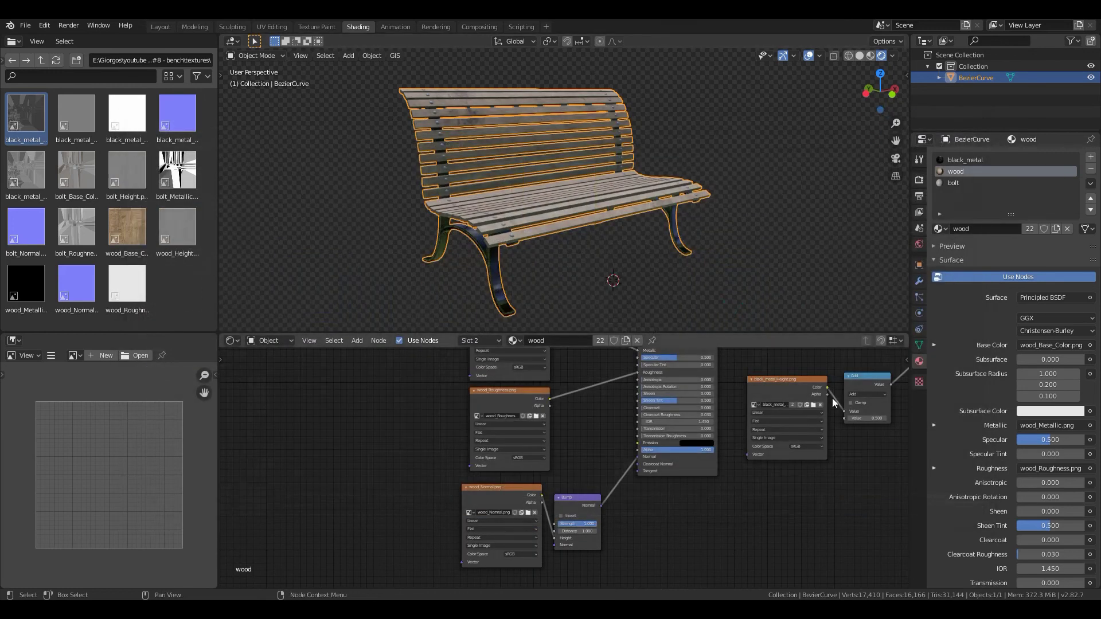
{"action": "left_click", "coordinate": [814, 405]}
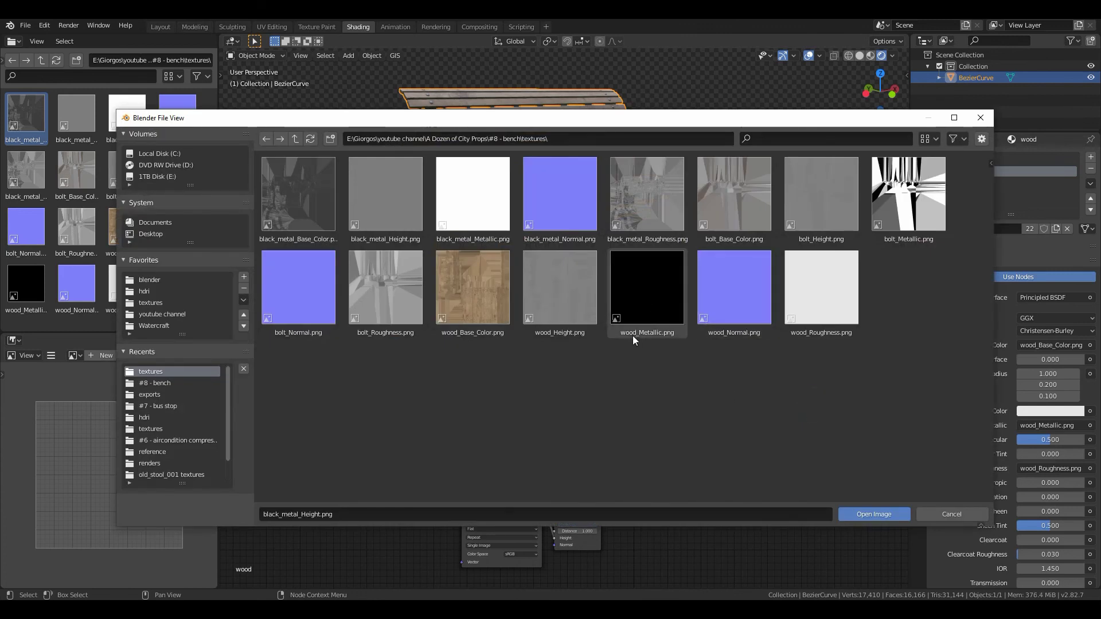
{"action": "double_click", "coordinate": [562, 301]}
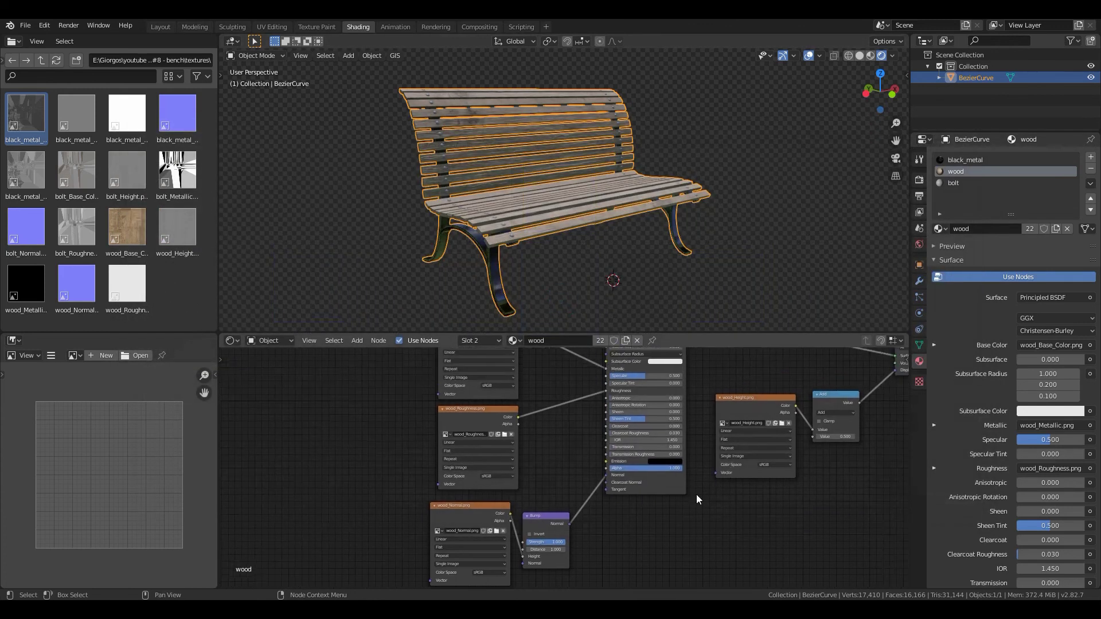
- Replace the bolt material's default nodes with the copied black_metal node setup
{"action": "left_click", "coordinate": [952, 183]}
{"action": "scroll", "coordinate": [711, 418], "scroll_direction": "down", "scroll_amount": 3}
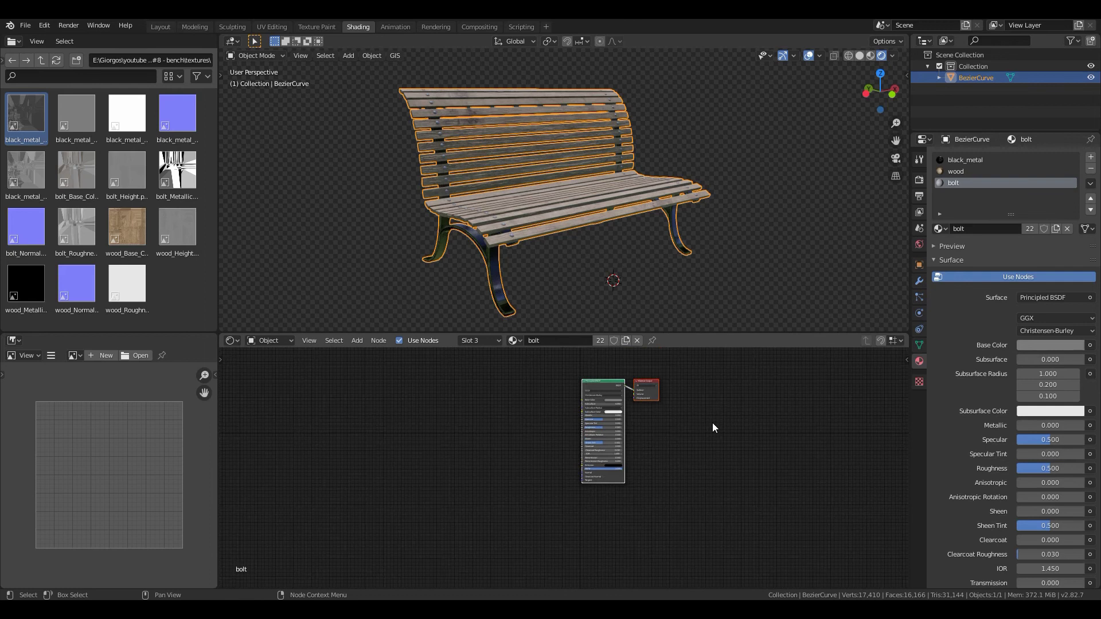
{"action": "key", "text": "x"}
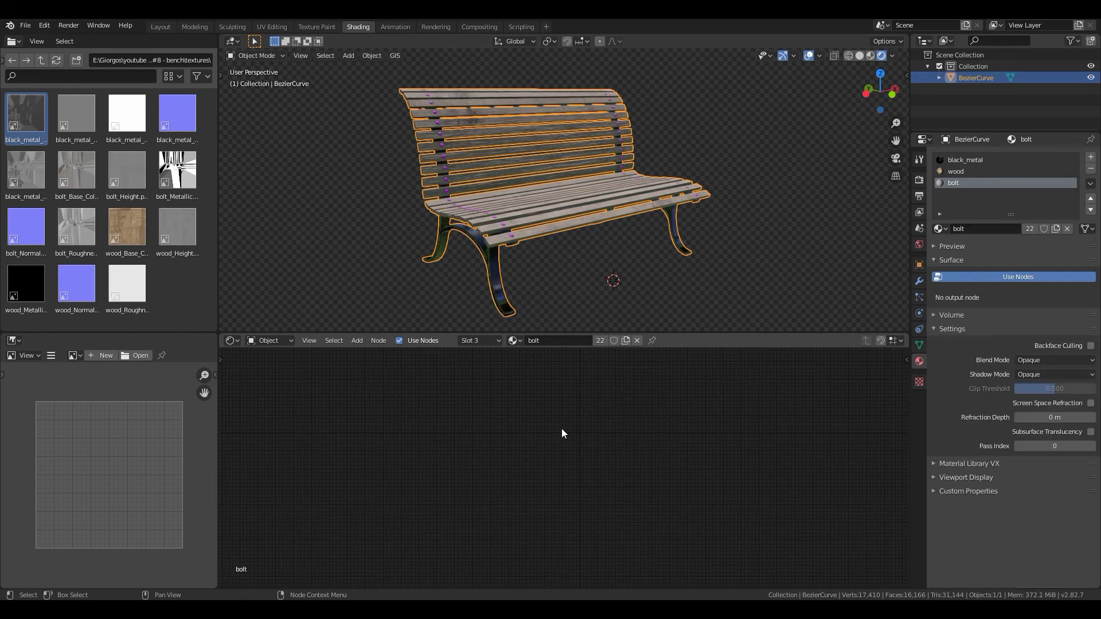
{"action": "key", "text": "ctrl+v"}
- Load bolt_Base_Color.png into the bolt material's base color texture node and bolt_Metallic.png into its metallic texture node
{"action": "scroll", "coordinate": [551, 408], "scroll_direction": "up", "scroll_amount": 3}
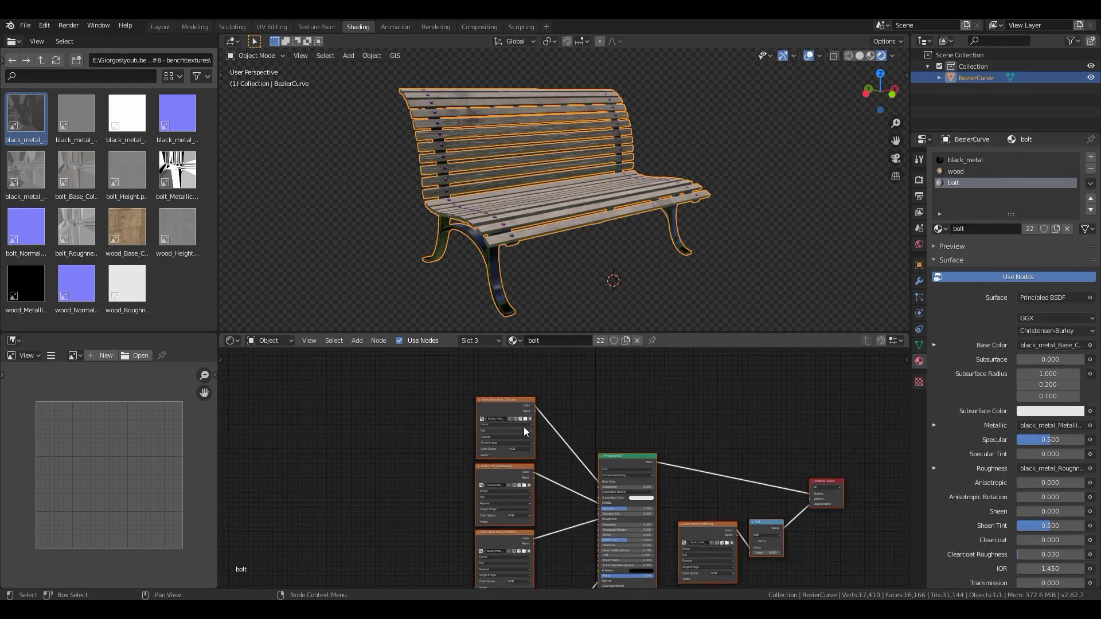
{"action": "left_click", "coordinate": [525, 419]}
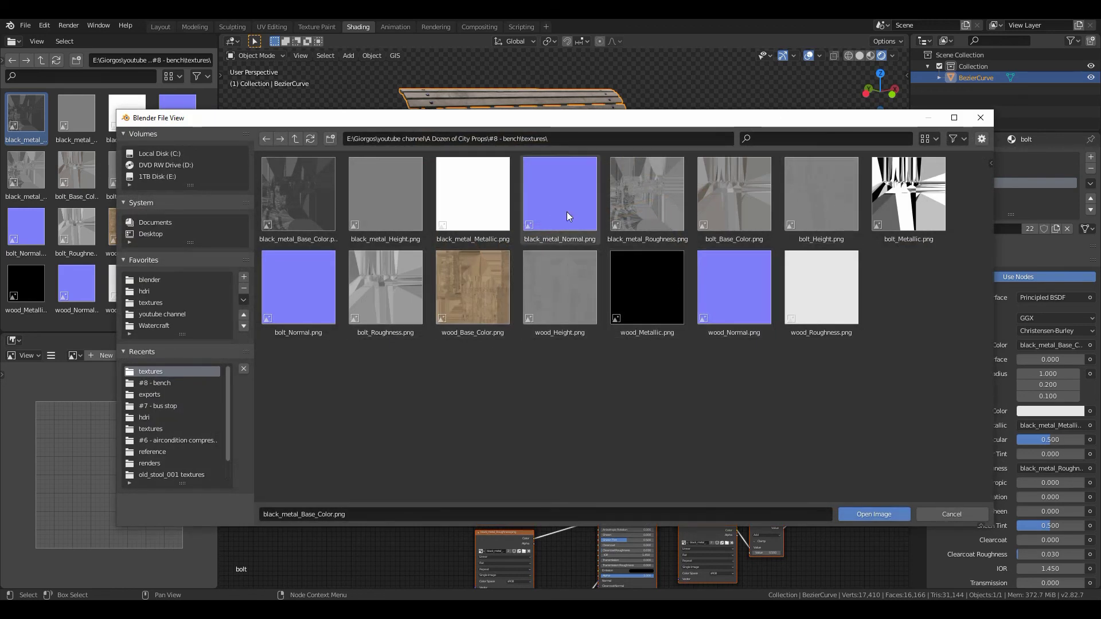
{"action": "double_click", "coordinate": [745, 207]}
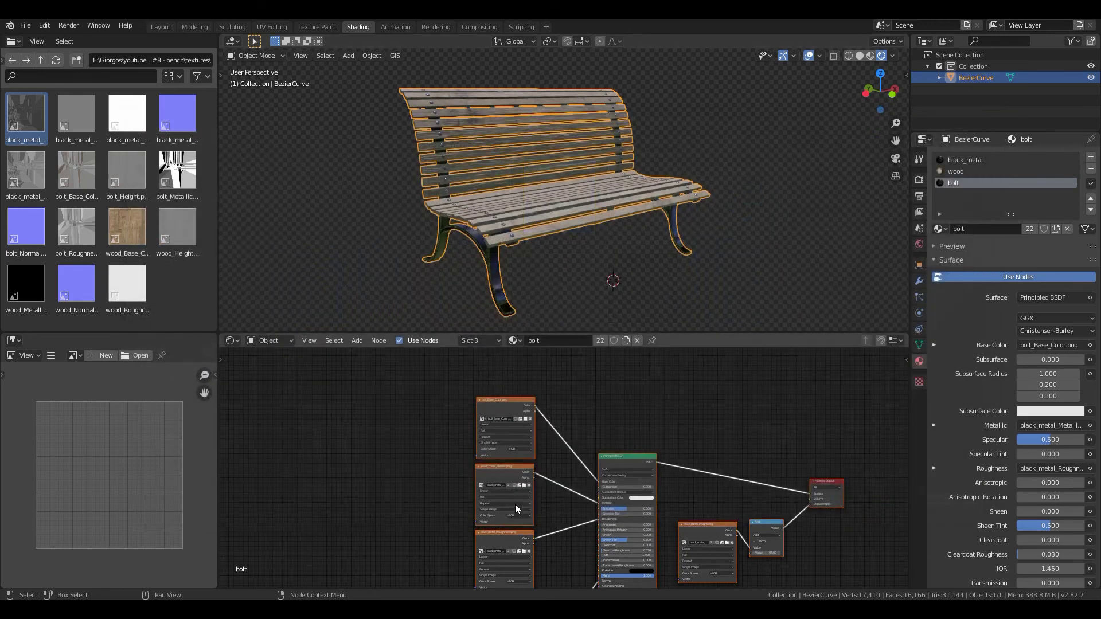
{"action": "left_click", "coordinate": [524, 485]}
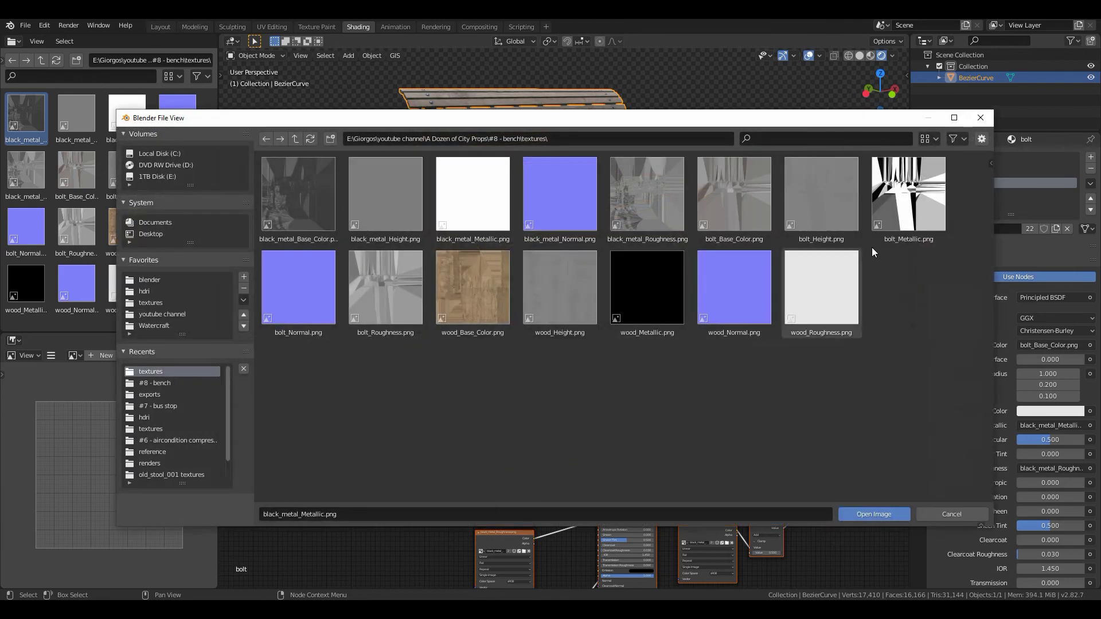
{"action": "double_click", "coordinate": [879, 211]}
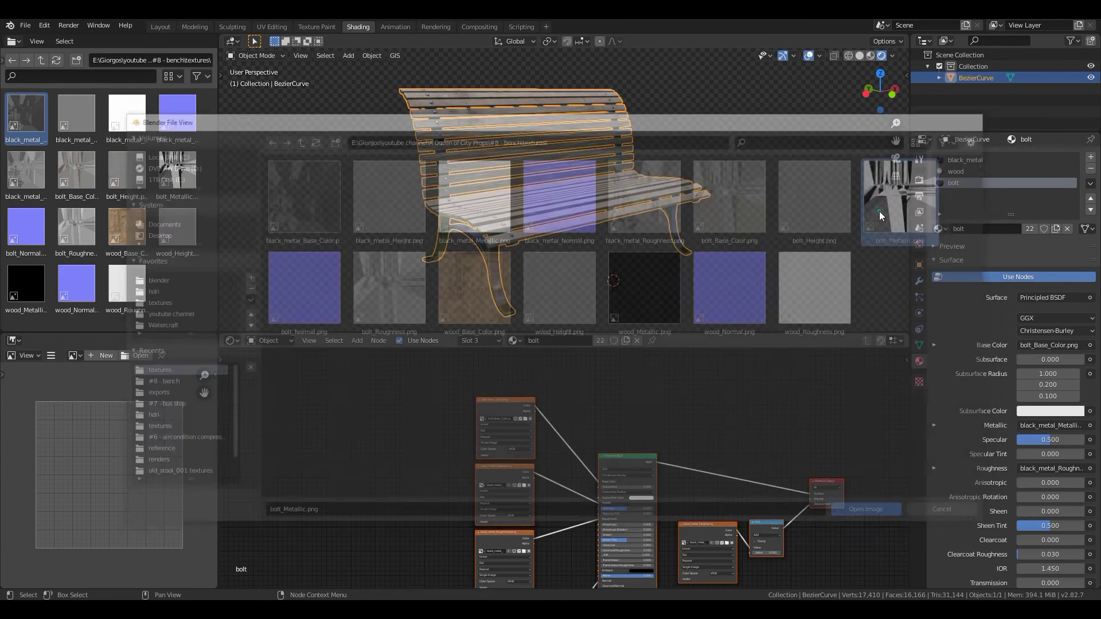
- Load bolt_Roughness.png into the bolt material's roughness texture node and bolt_Normal.png into its normal texture node
{"action": "left_click", "coordinate": [526, 551]}
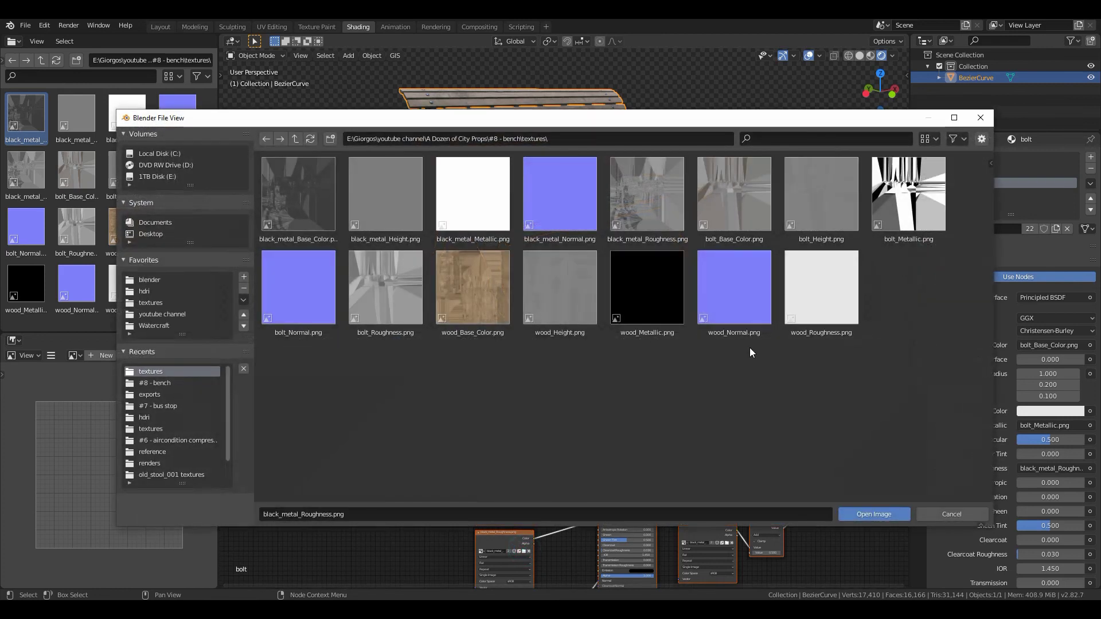
{"action": "double_click", "coordinate": [381, 301]}
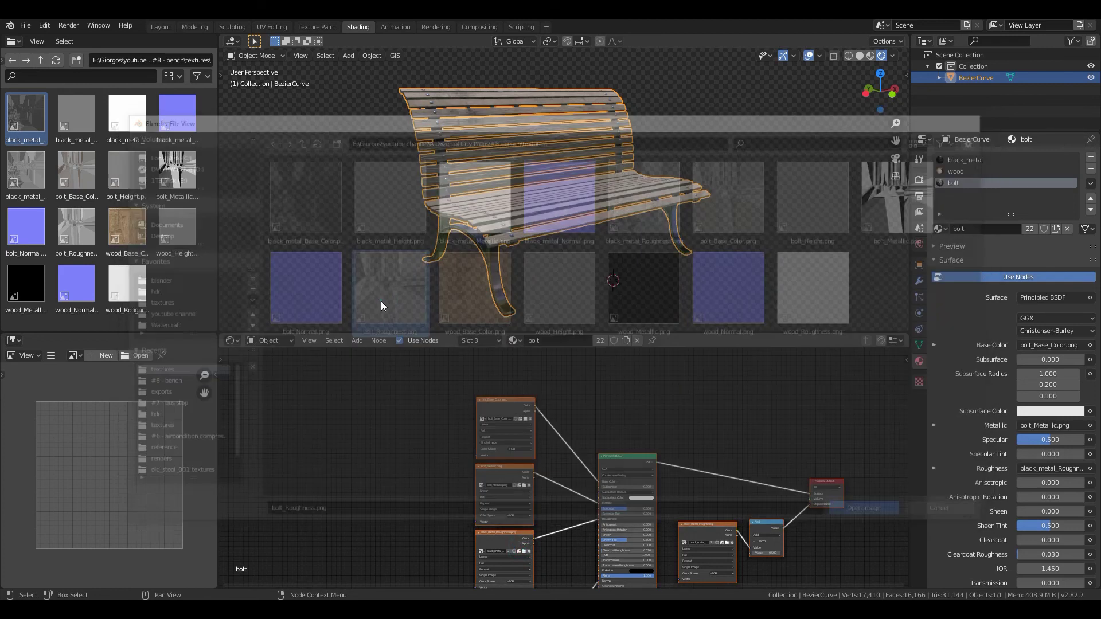
{"action": "scroll", "coordinate": [488, 536], "scroll_direction": "down", "scroll_amount": 3, "text": "shift"}
{"action": "left_click", "coordinate": [509, 537]}
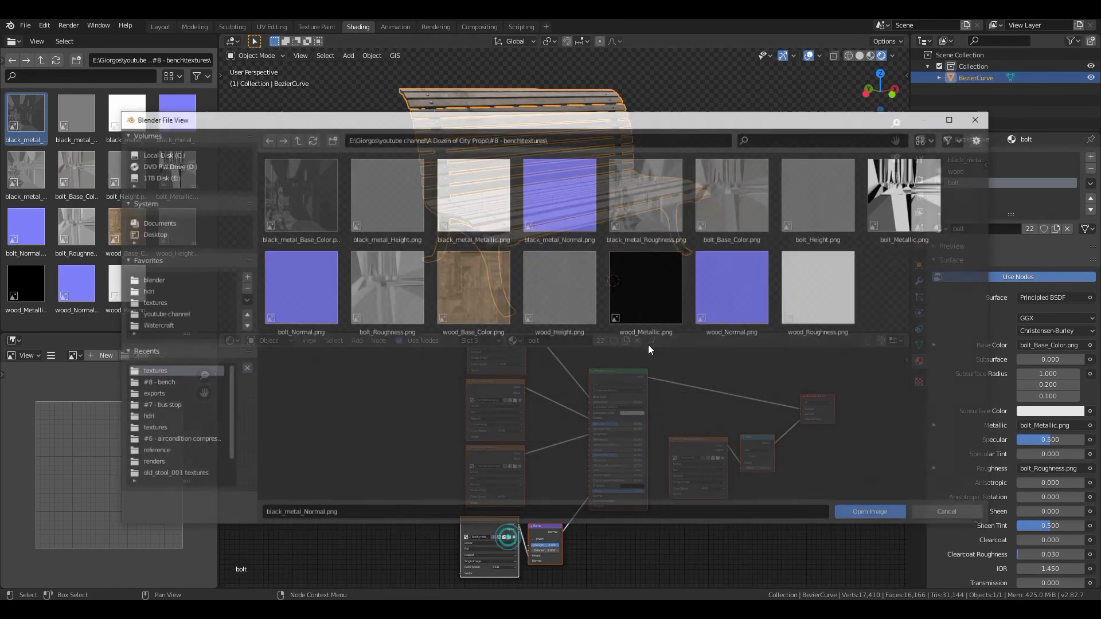
{"action": "double_click", "coordinate": [291, 305]}
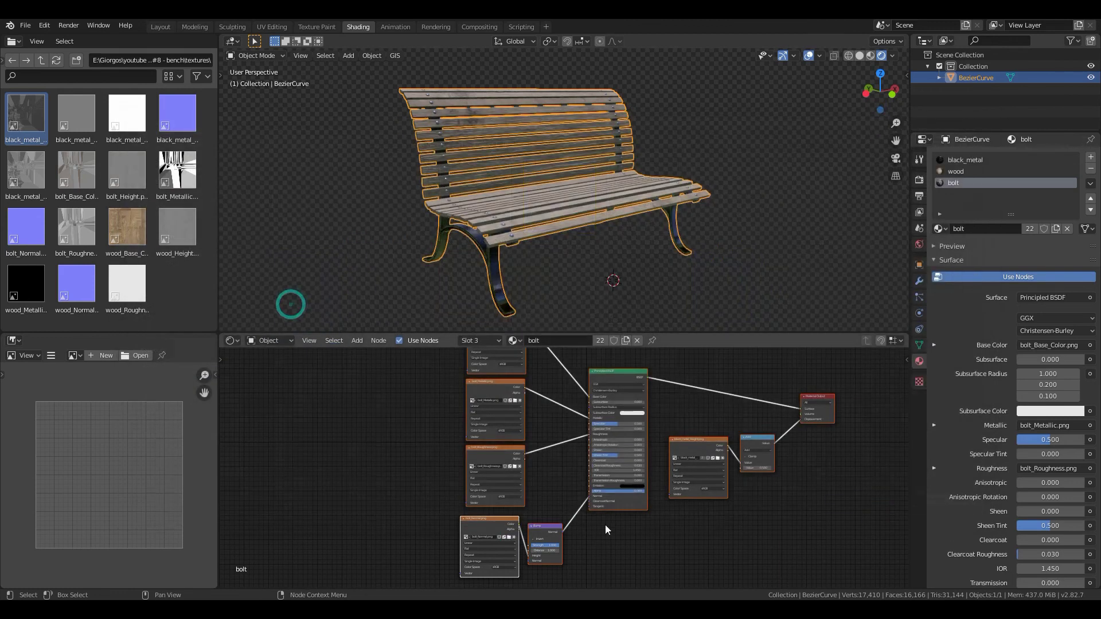
- Load bolt_Height.png into the bolt material's height texture node and deselect the bench
{"action": "left_click", "coordinate": [717, 459]}
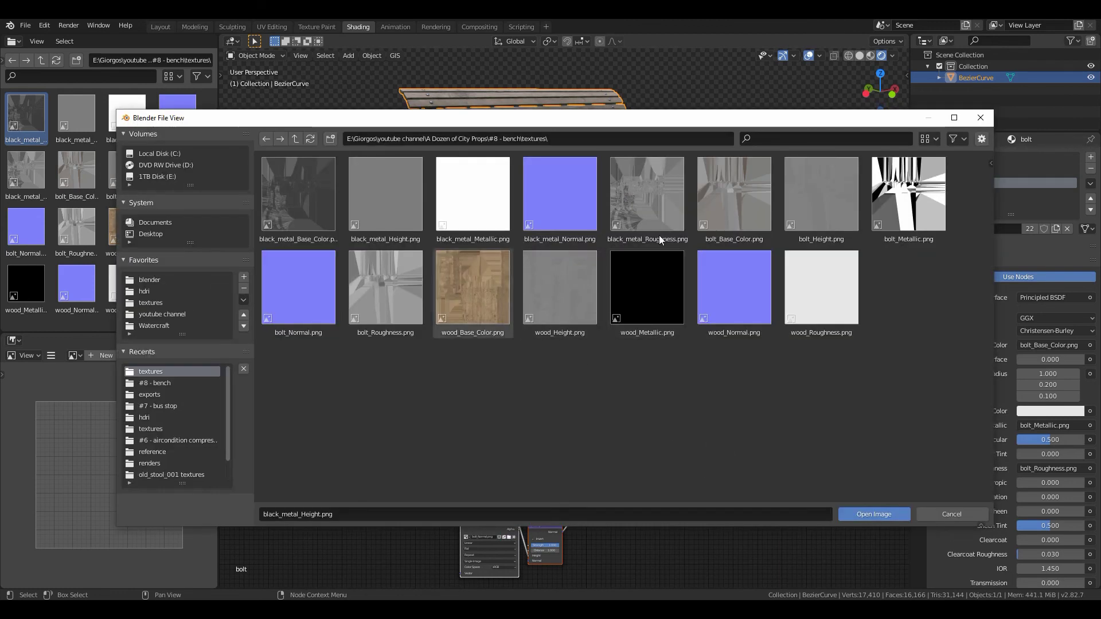
{"action": "double_click", "coordinate": [821, 195]}
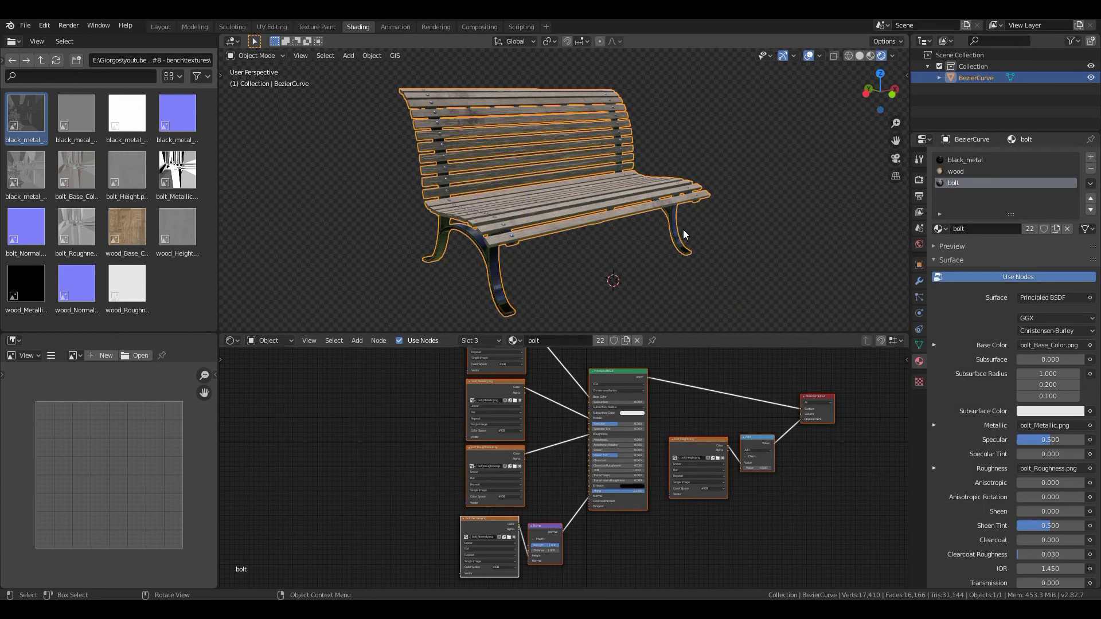
{"action": "left_click", "coordinate": [686, 236]}
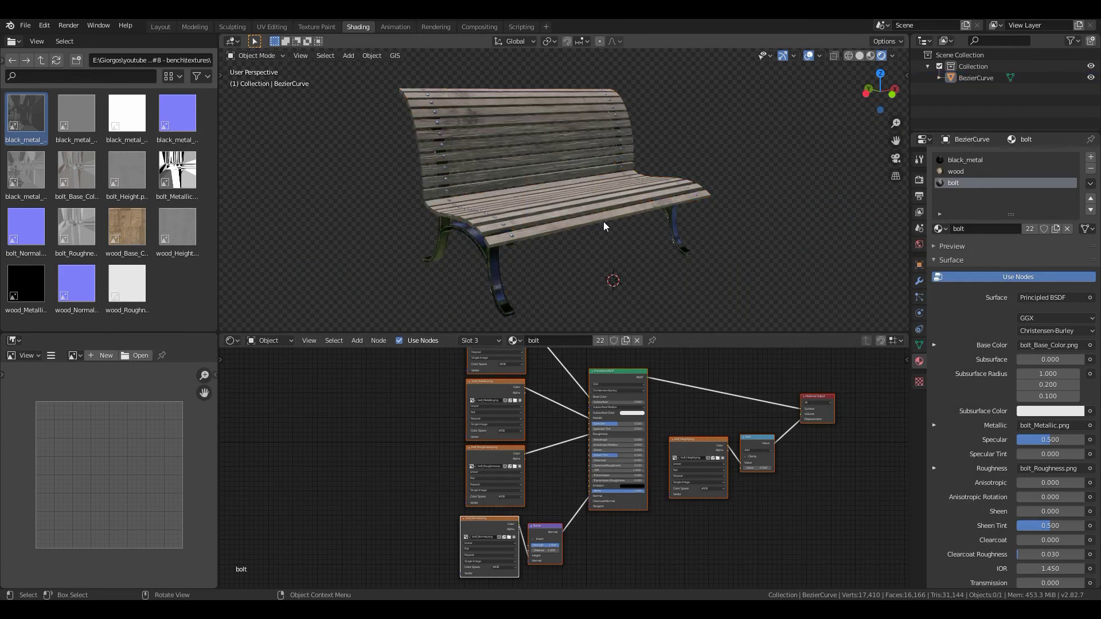
- Show the bench in Rendered shading in the Layout workspace and examine its textured slats, bolts and legs unselected
{"action": "left_click", "coordinate": [162, 28]}
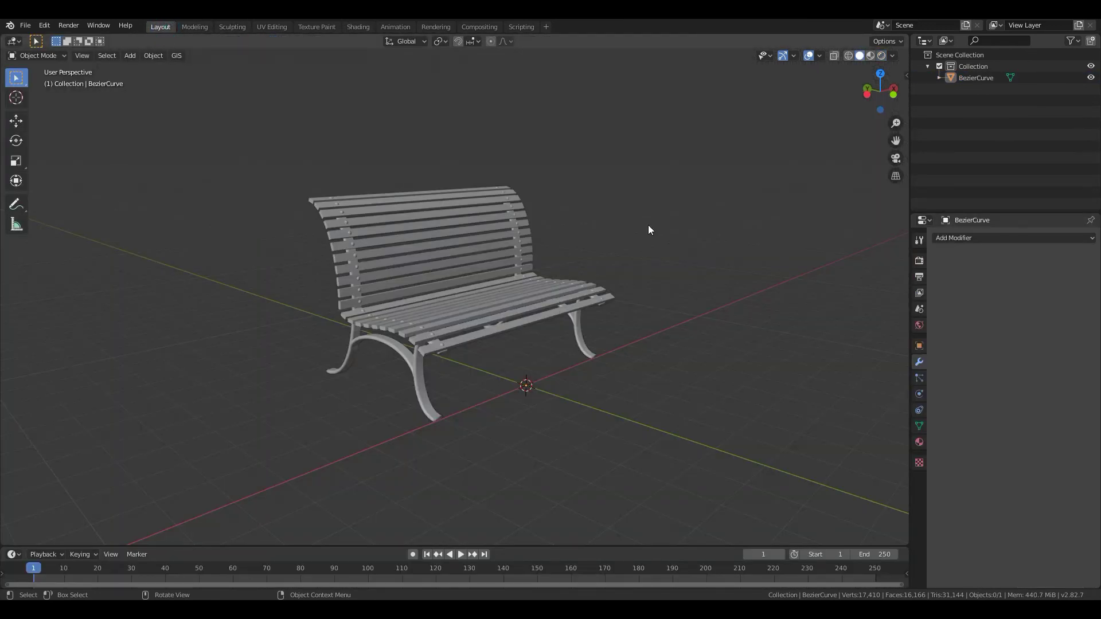
{"action": "left_click", "coordinate": [881, 55]}
{"action": "left_click", "coordinate": [461, 333]}
{"action": "mouse_move", "coordinate": [486, 321]}
{"action": "middle_mouse_down"}
{"action": "mouse_move", "coordinate": [461, 333]}
{"action": "mouse_move", "coordinate": [363, 332]}
{"action": "mouse_move", "coordinate": [487, 338]}
{"action": "mouse_move", "coordinate": [406, 328]}
{"action": "mouse_move", "coordinate": [467, 326]}
{"action": "middle_mouse_up"}
{"action": "key", "text": "alt+a"}
{"action": "scroll", "coordinate": [466, 333], "scroll_direction": "up", "scroll_amount": 4}
{"action": "scroll", "coordinate": [481, 350], "scroll_direction": "up", "scroll_amount": 5}
{"action": "scroll", "coordinate": [480, 363], "scroll_direction": "down", "scroll_amount": 4}
{"action": "scroll", "coordinate": [467, 325], "scroll_direction": "up", "scroll_amount": 3}
{"action": "scroll", "coordinate": [467, 326], "scroll_direction": "down", "scroll_amount": 4}
- Replace the world's environment texture with the piazza_bologni_16k HDR image and check the new lighting on the bench
{"action": "middle_click_drag", "start_coordinate": [531, 348], "coordinate": [526, 360]}
{"action": "left_click", "coordinate": [918, 326]}
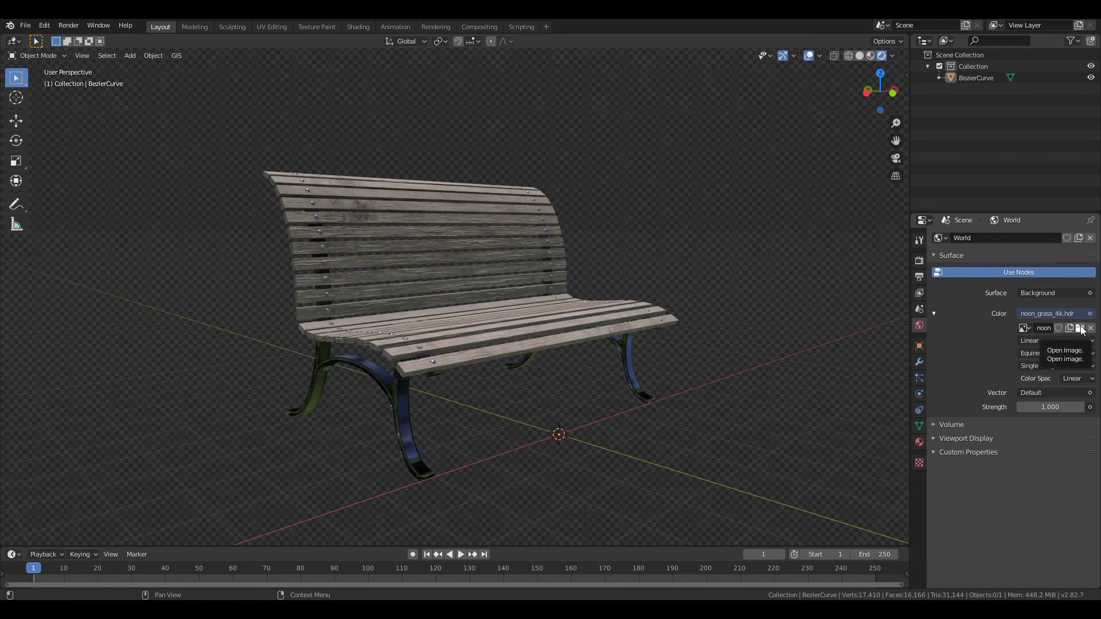
{"action": "middle_click_drag", "start_coordinate": [348, 415], "coordinate": [334, 403]}
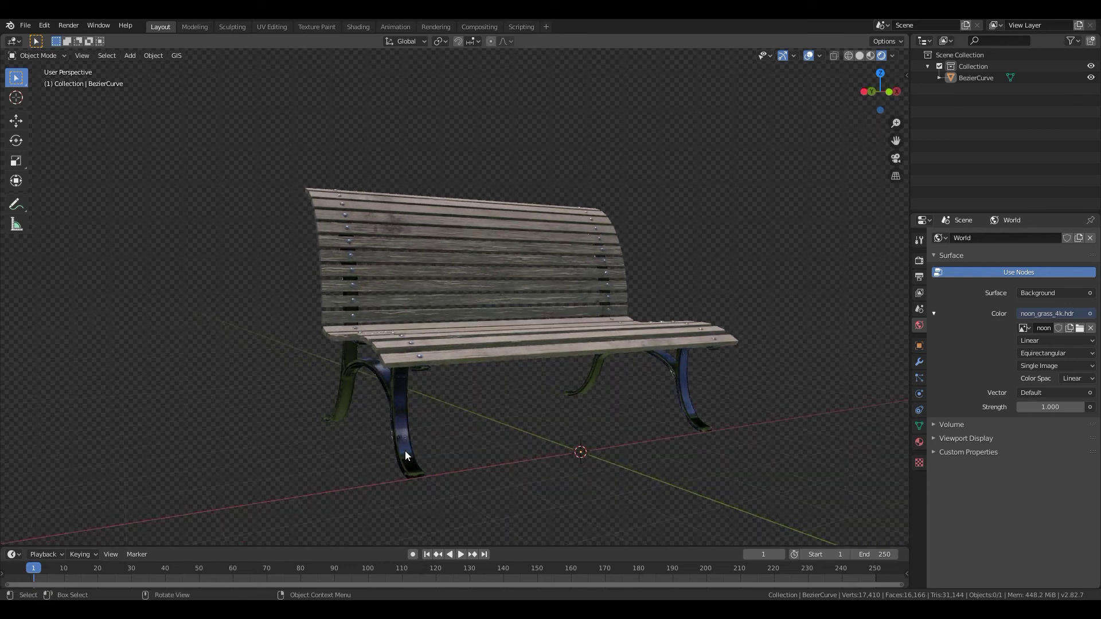
{"action": "middle_click_drag", "start_coordinate": [425, 445], "coordinate": [470, 441]}
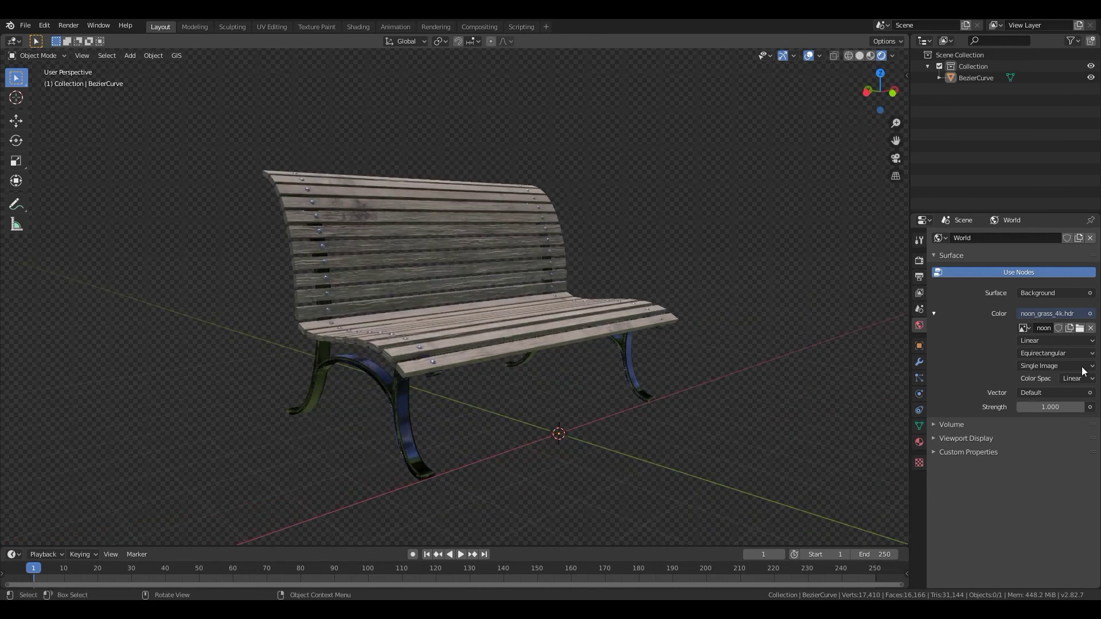
{"action": "left_click", "coordinate": [1080, 328]}
{"action": "key", "text": "Escape"}
{"action": "left_click", "coordinate": [635, 318]}
{"action": "left_click", "coordinate": [661, 336]}
{"action": "middle_click_drag", "start_coordinate": [661, 337], "coordinate": [556, 347]}
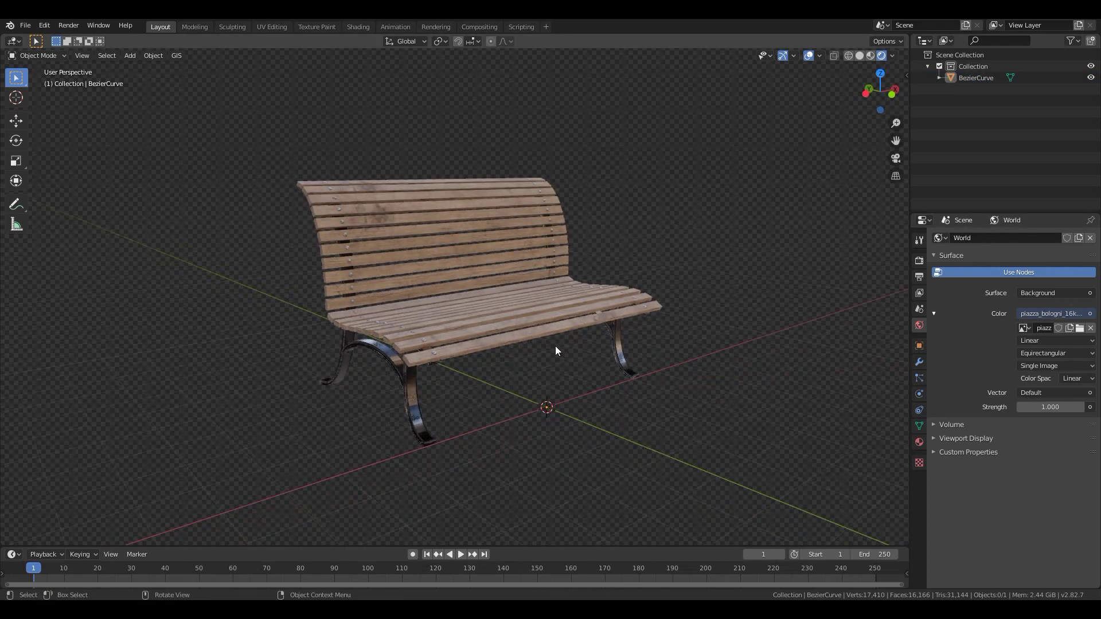
- Add a camera to the scene and look through it, with its frame filling the viewport
{"action": "key", "text": "shift+a"}
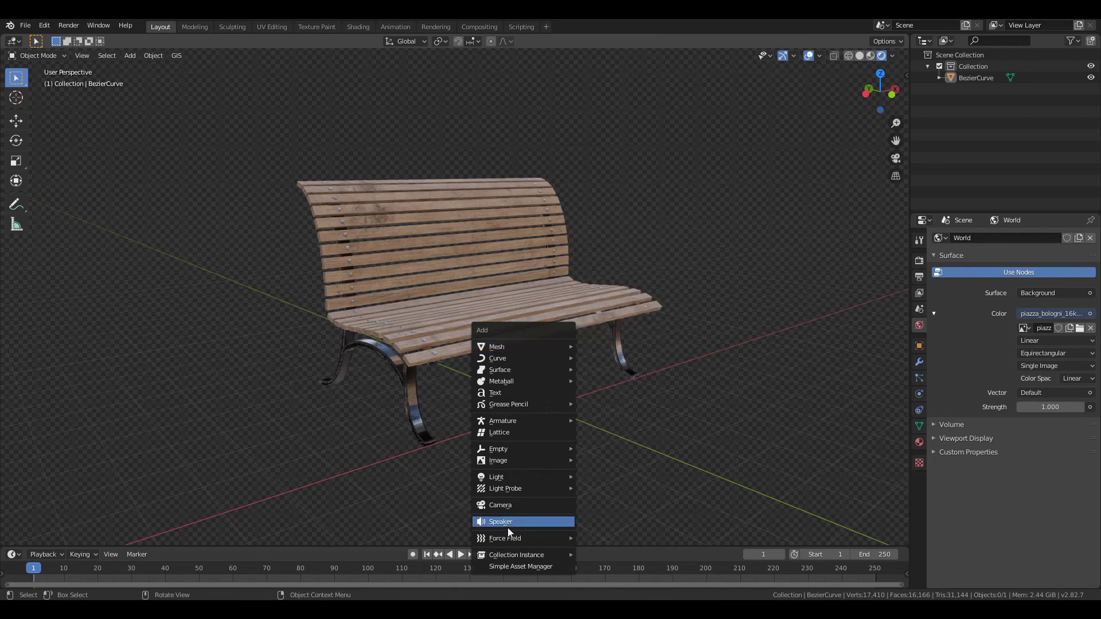
{"action": "left_click", "coordinate": [501, 505]}
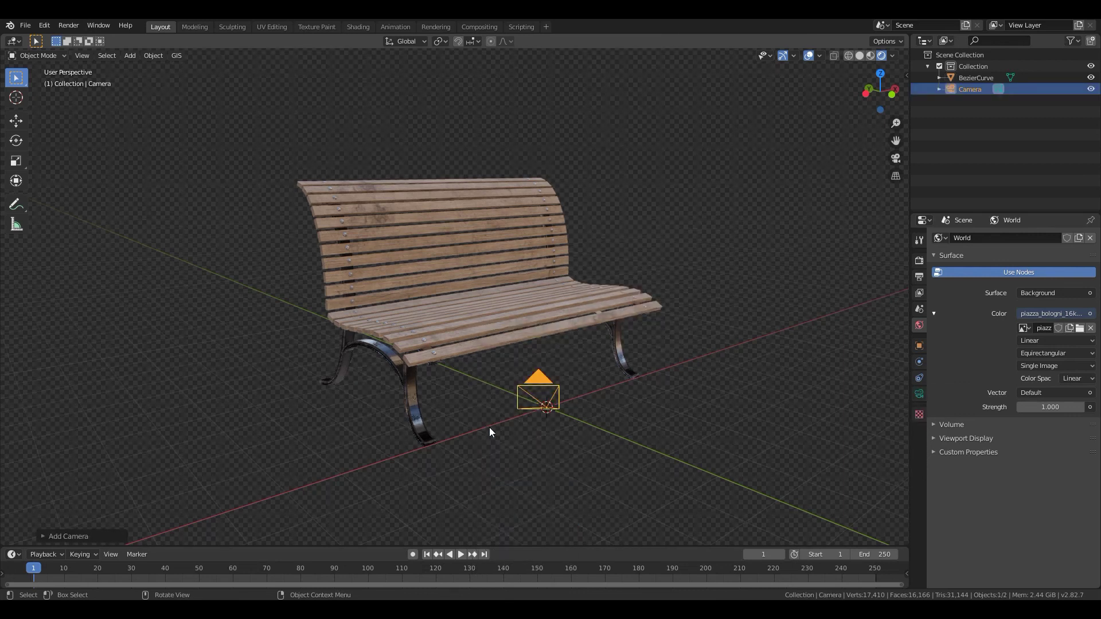
{"action": "scroll", "coordinate": [490, 427], "scroll_direction": "up", "scroll_amount": 2}
{"action": "scroll", "coordinate": [496, 363], "scroll_direction": "up", "scroll_amount": 2}
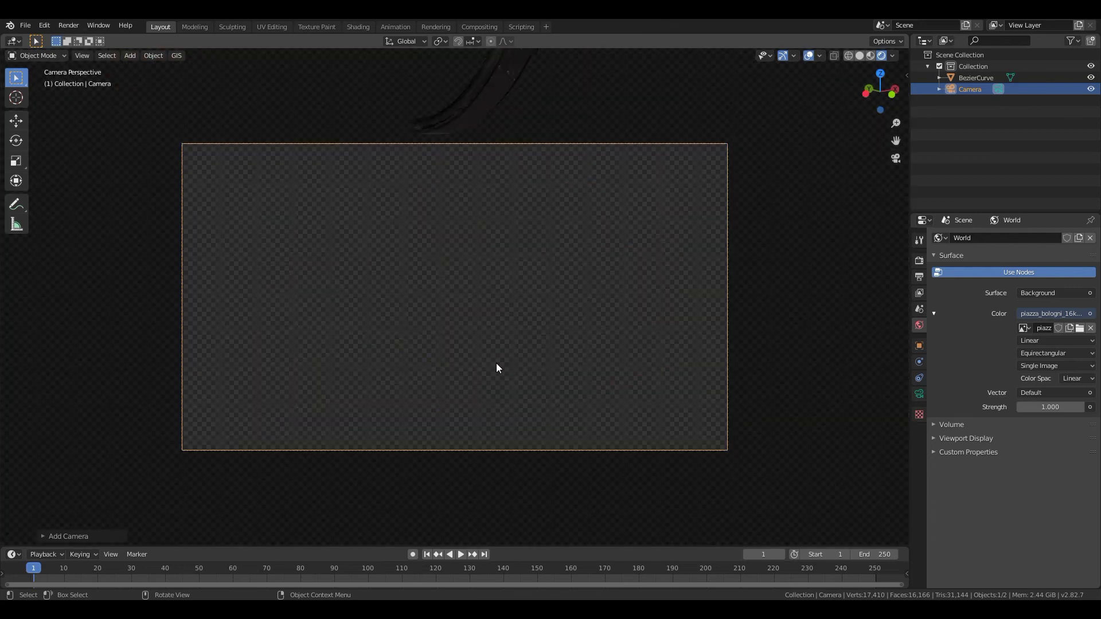
{"action": "scroll", "coordinate": [497, 363], "scroll_direction": "up", "scroll_amount": 1}
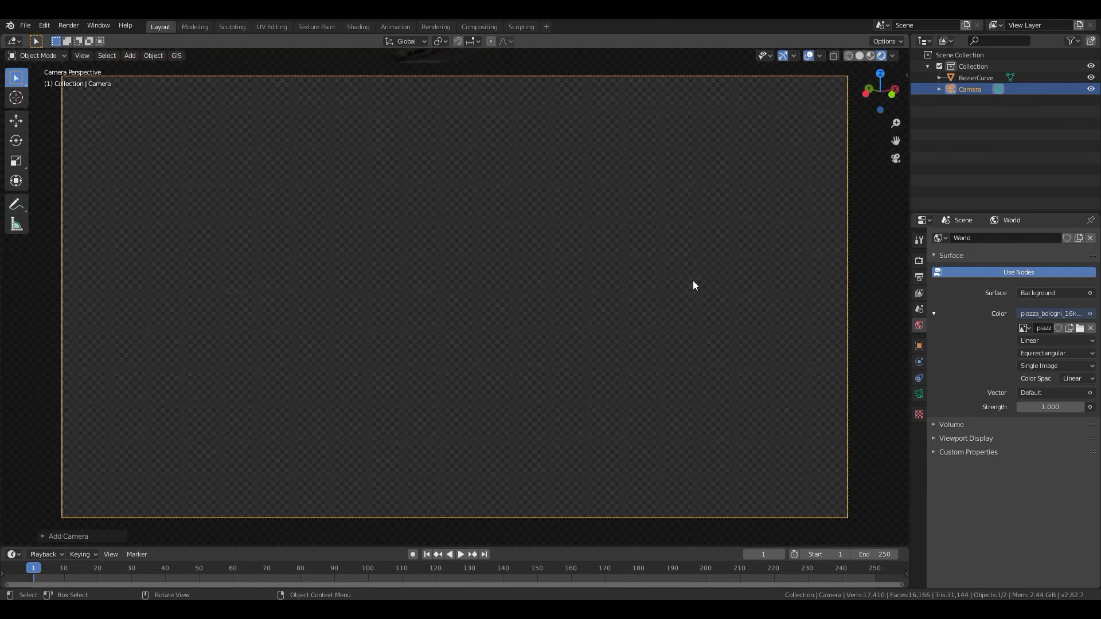
- Lock the camera to the view and frame the whole bench from a front three-quarter angle
{"action": "key", "text": "n"}
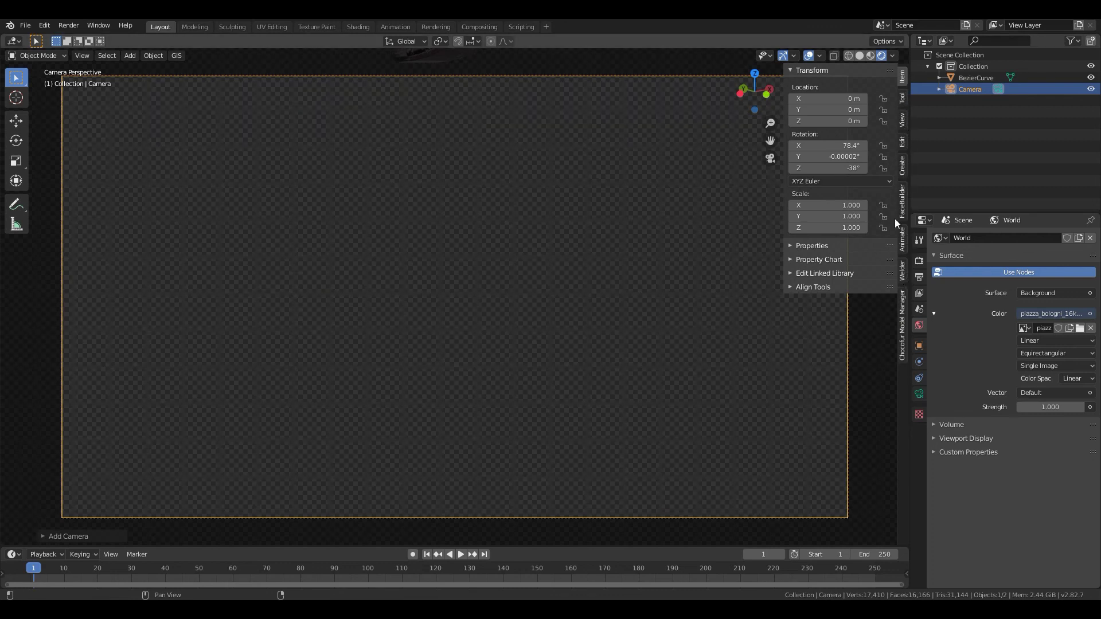
{"action": "left_click", "coordinate": [902, 122]}
{"action": "left_click", "coordinate": [887, 210]}
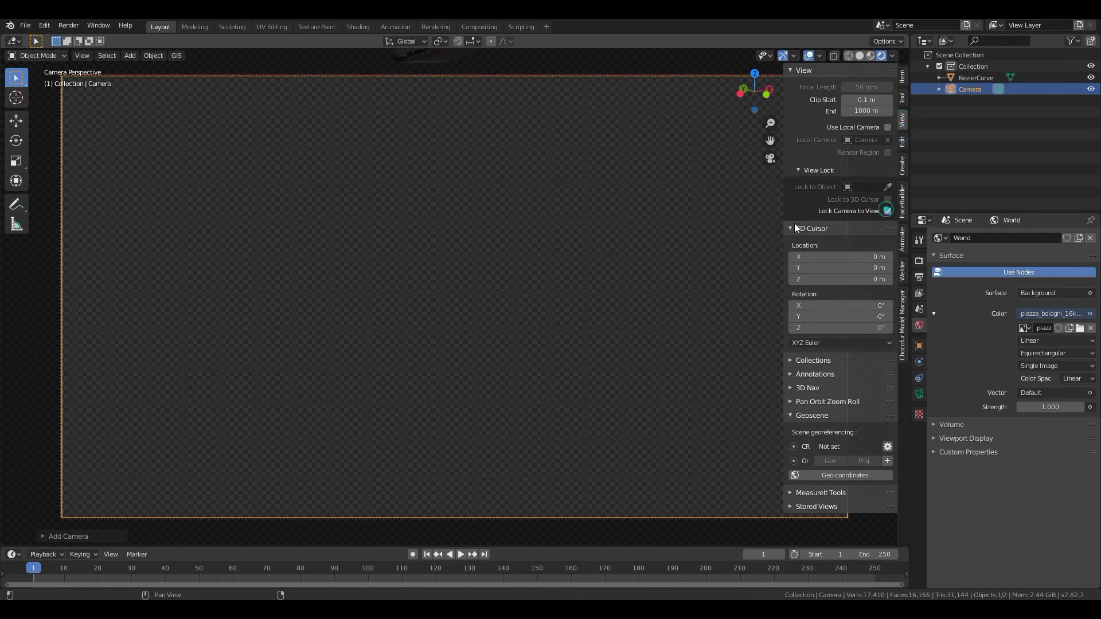
{"action": "key", "text": "n"}
{"action": "scroll", "coordinate": [611, 247], "scroll_direction": "down", "scroll_amount": 8}
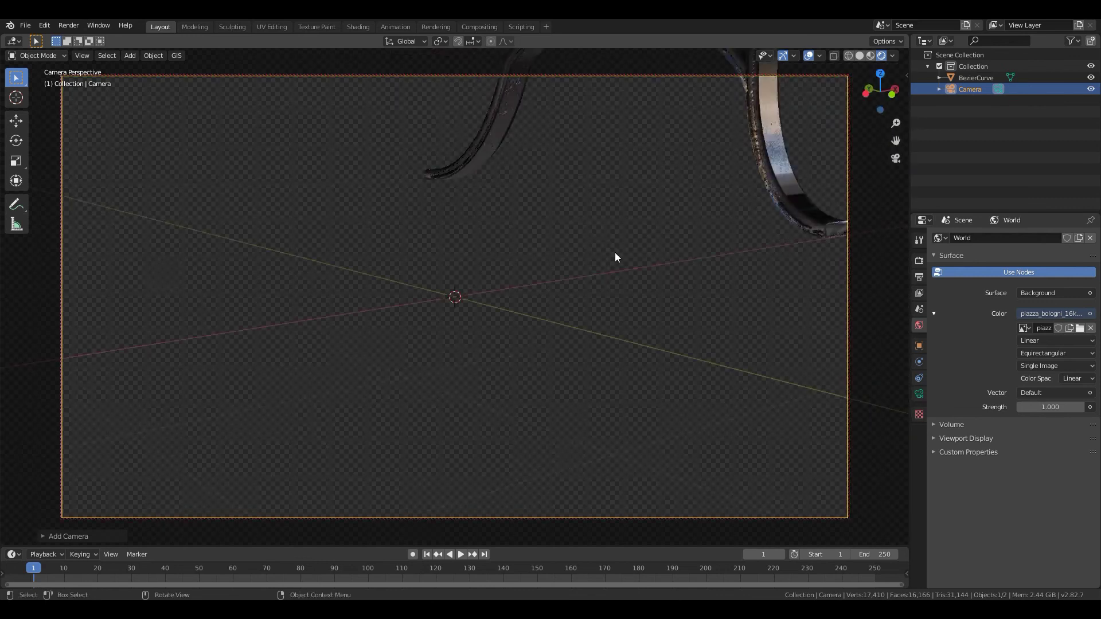
{"action": "middle_click_drag", "start_coordinate": [620, 242], "coordinate": [701, 356]}
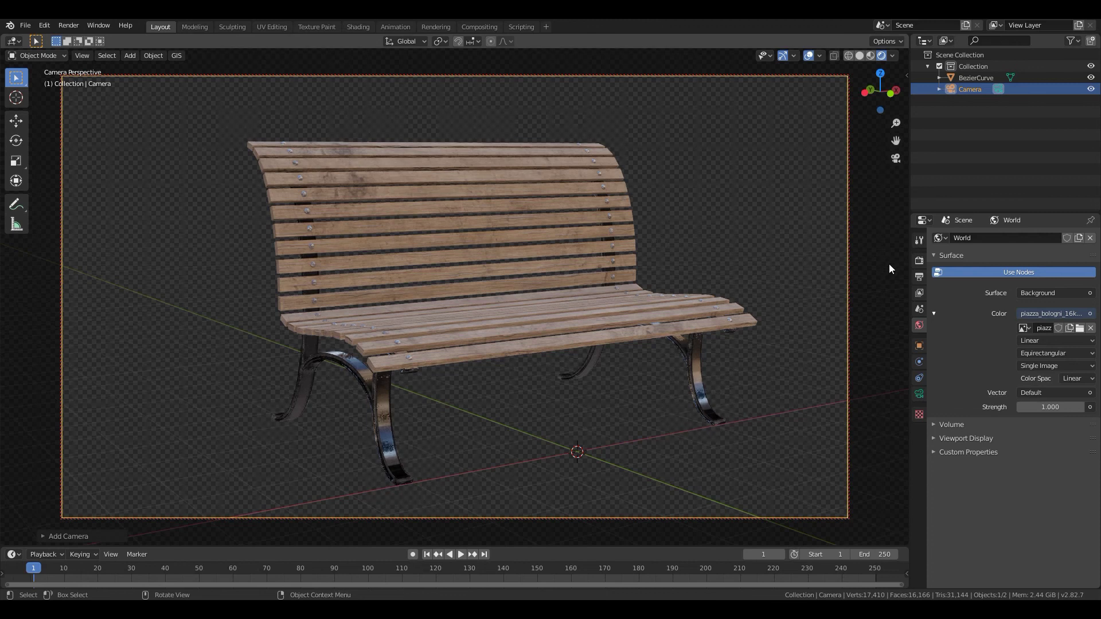
- Switch the render engine to Cycles and set its device to GPU Compute
{"action": "left_click", "coordinate": [916, 261]}
{"action": "left_click", "coordinate": [1064, 239]}
{"action": "left_click", "coordinate": [1038, 274]}
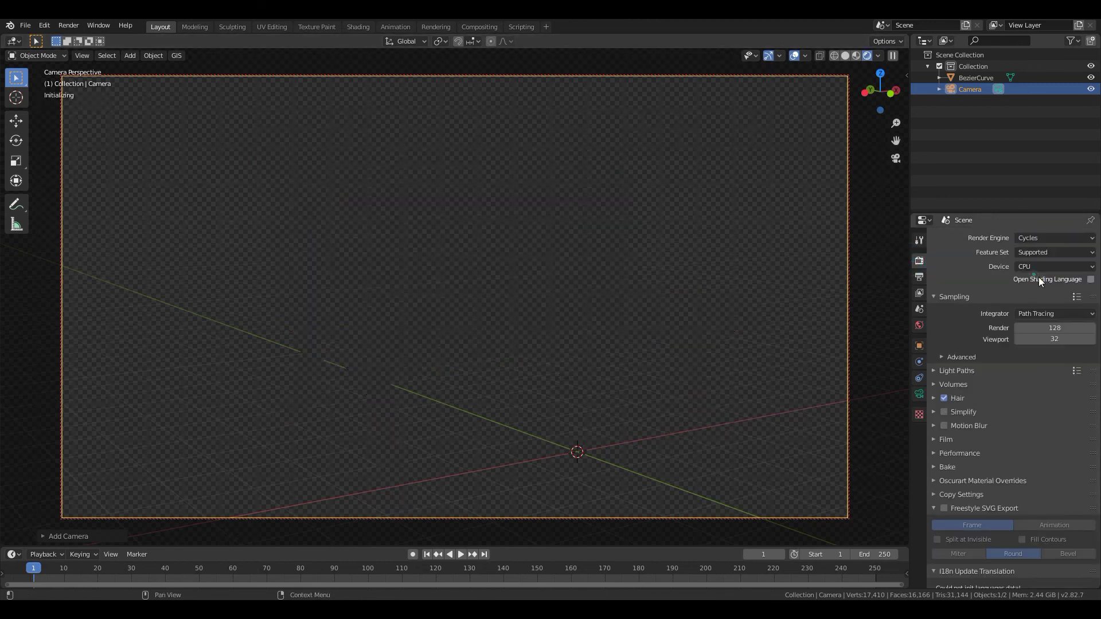
{"action": "left_click", "coordinate": [1047, 265]}
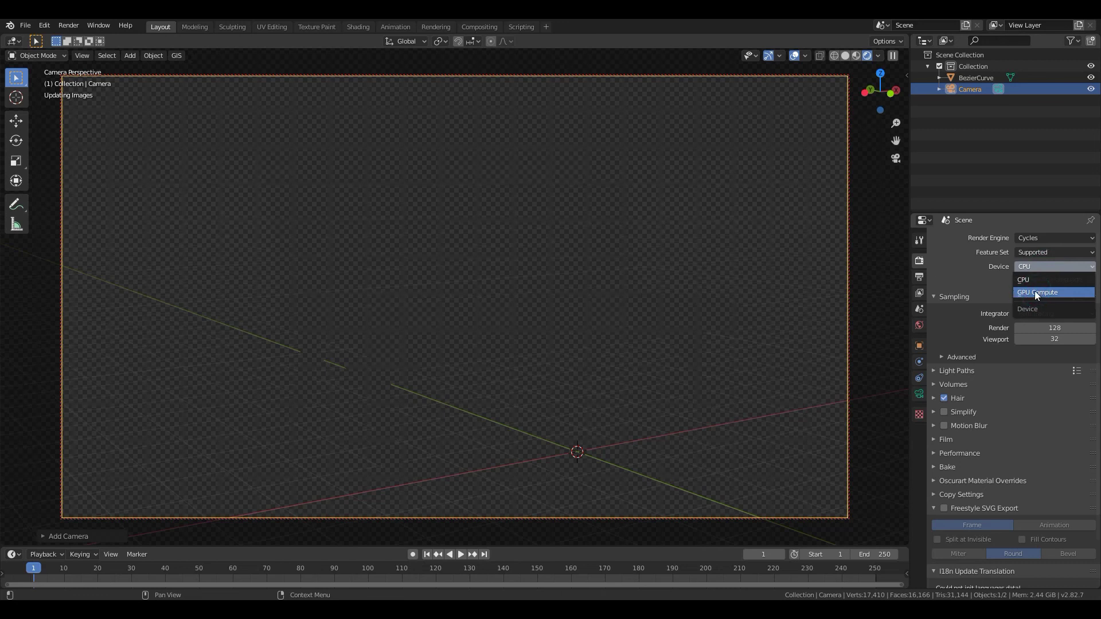
{"action": "key", "text": "Return"}
- Set the Cycles render samples to 200
{"action": "left_click", "coordinate": [1042, 315]}
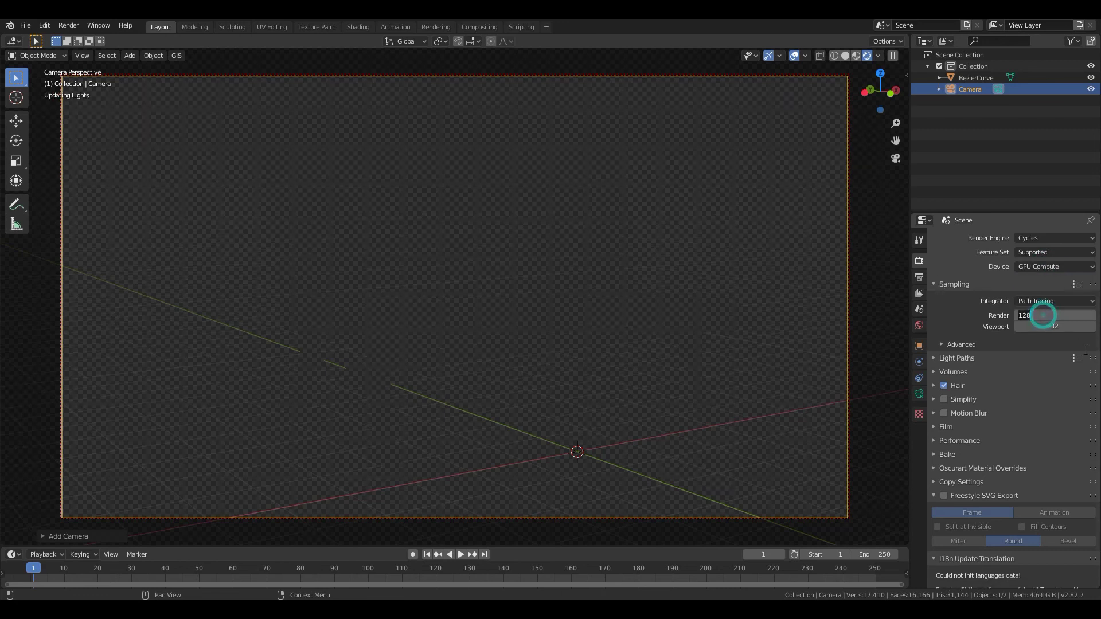
{"action": "type", "text": "200"}
{"action": "key", "text": "Return"}
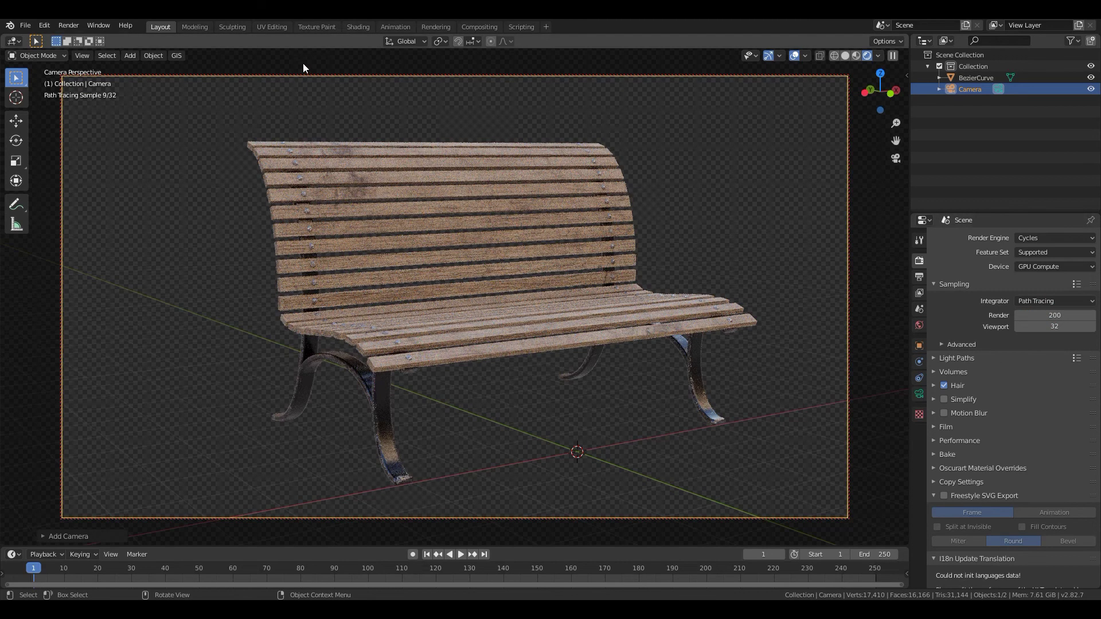